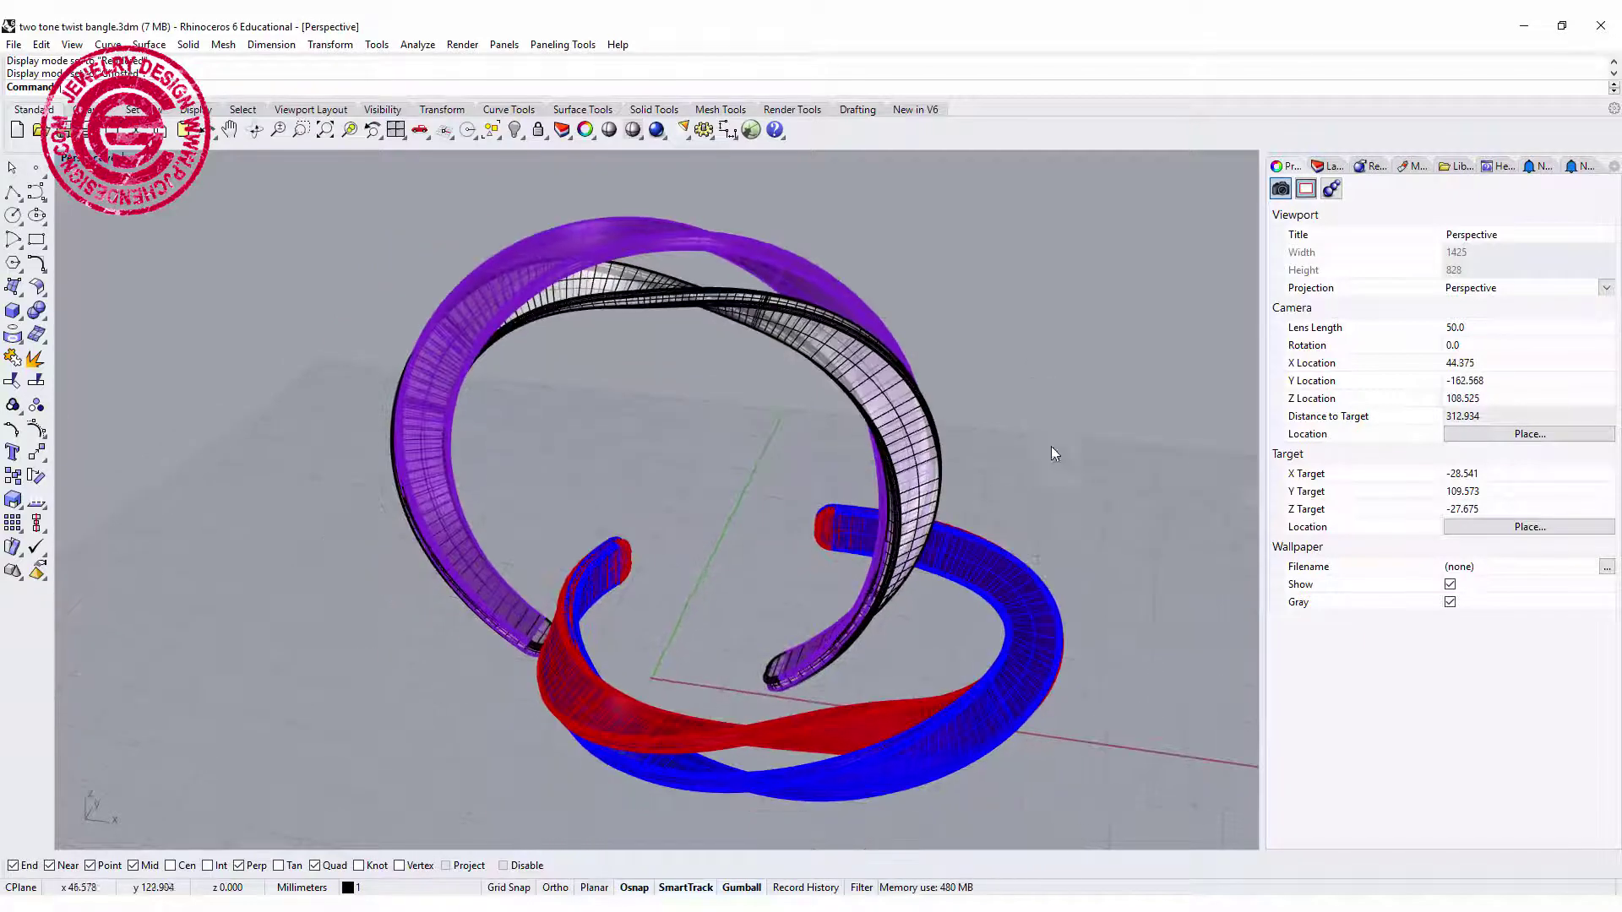
scroll(1080, 497, "down", 3)
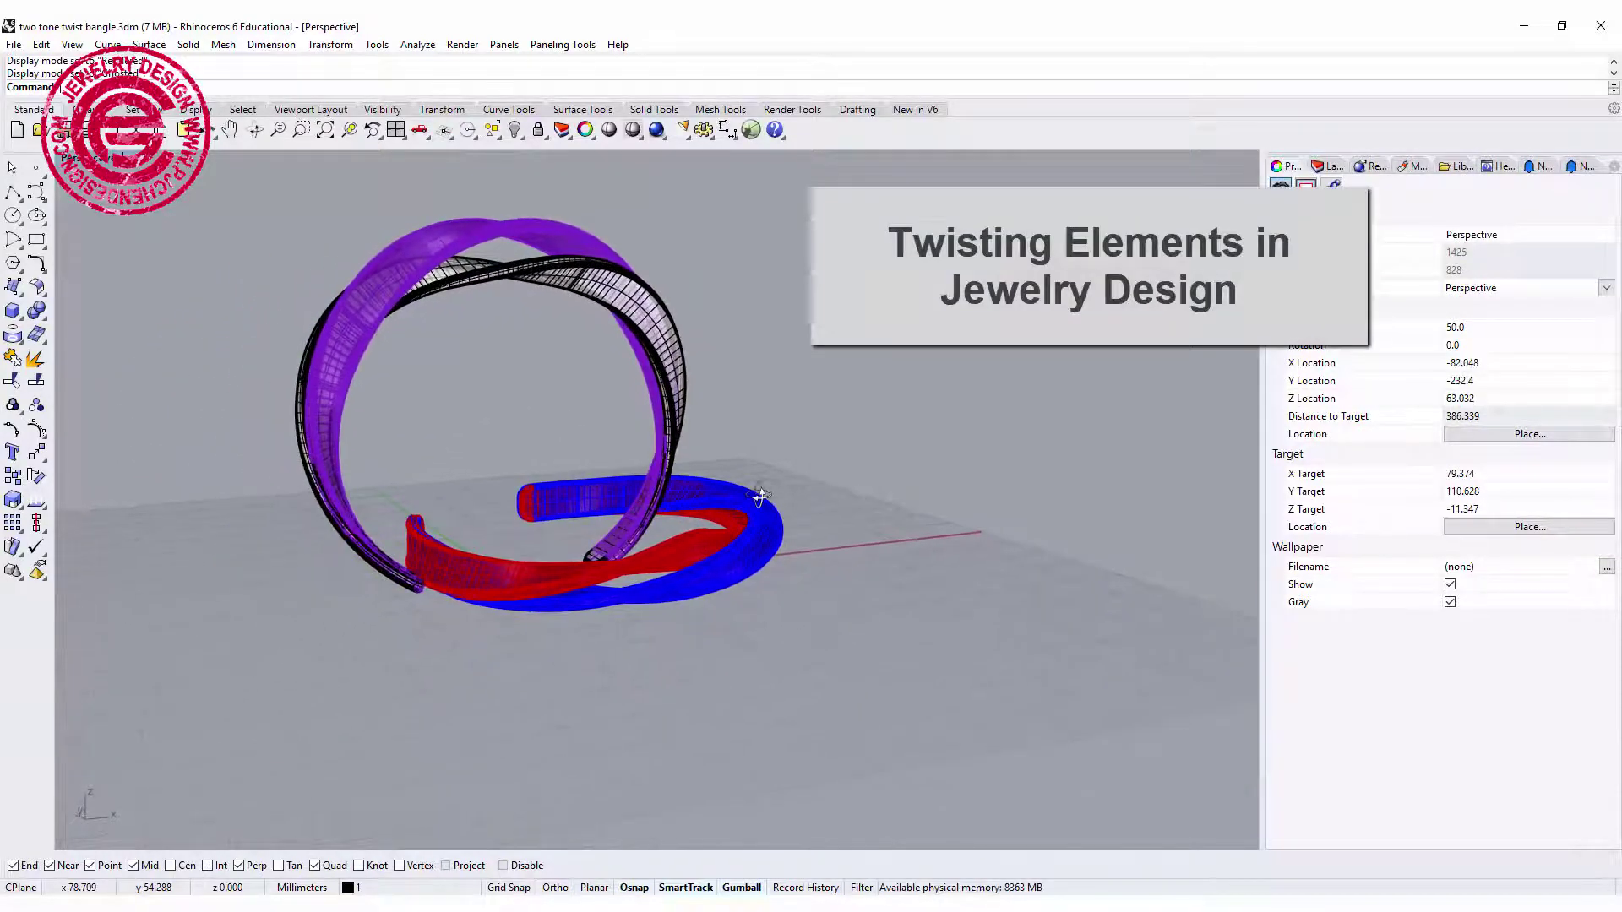
scroll(644, 551, "up", 3)
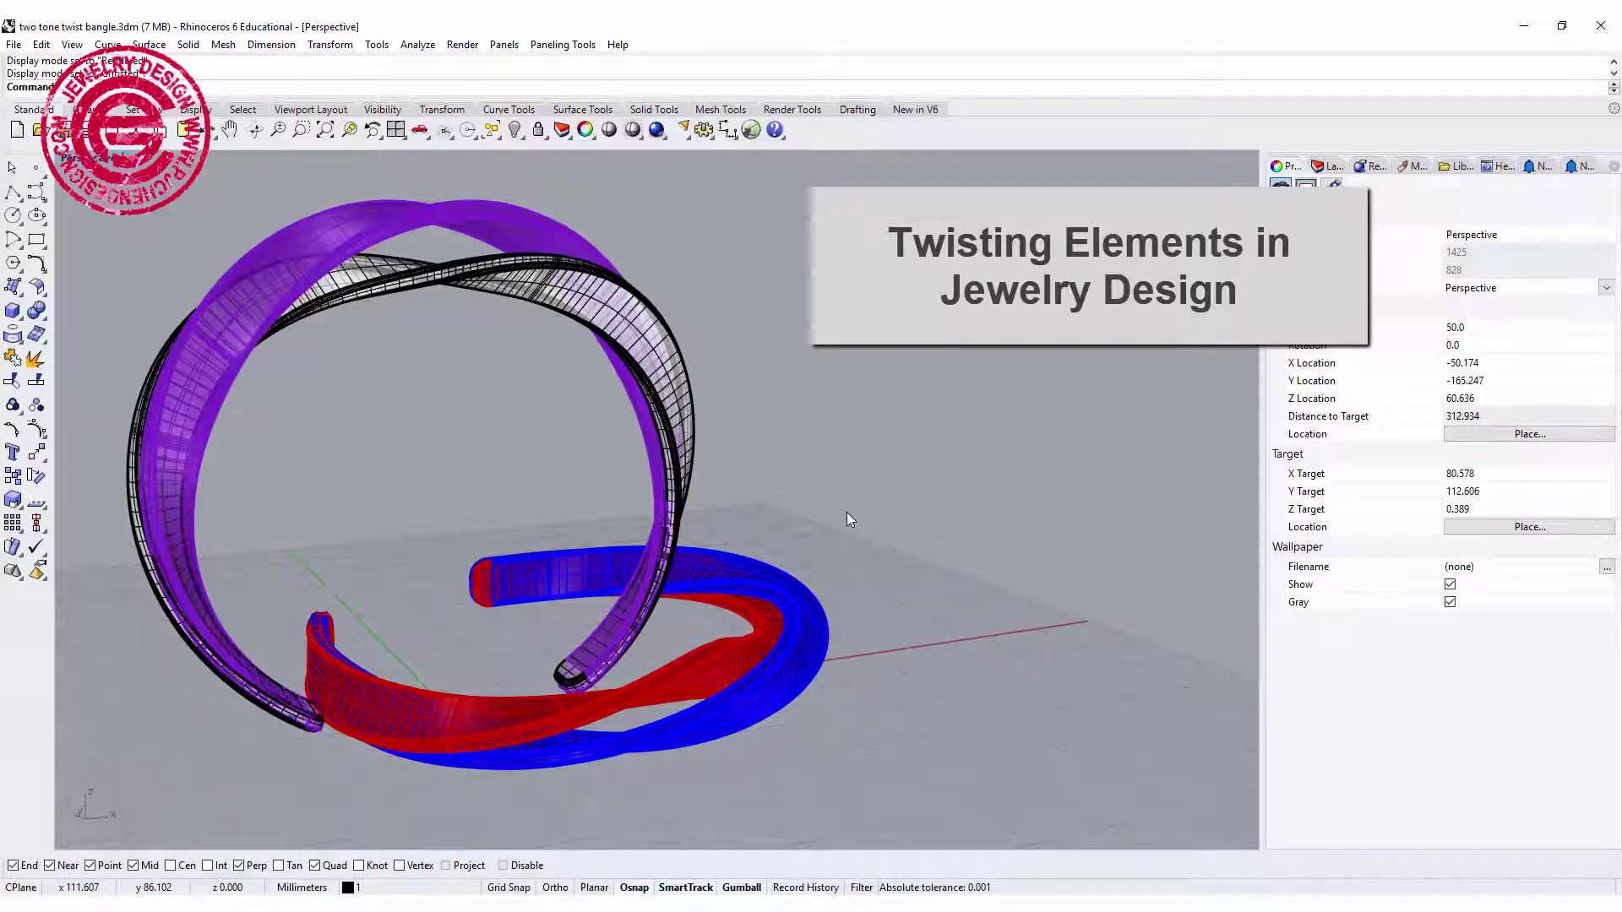
scroll(863, 475, "down", 3)
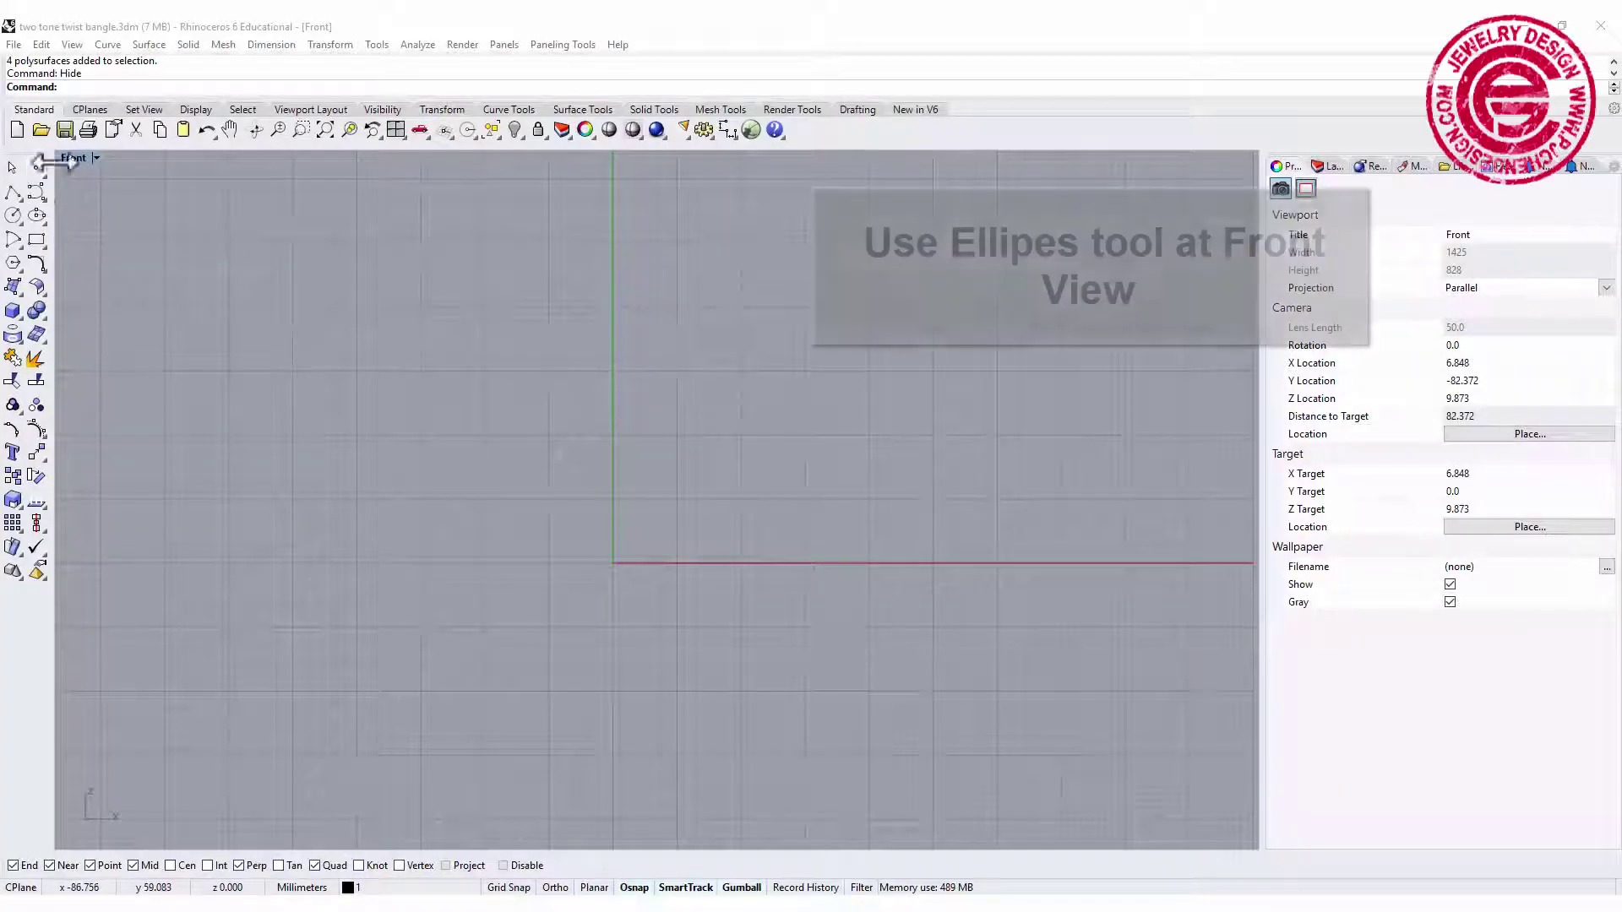
Step: Draw an ellipse in the Front view centred at the origin, with a 30 mm horizontal and a 55/2 mm vertical semi-axis
left_click(38, 216)
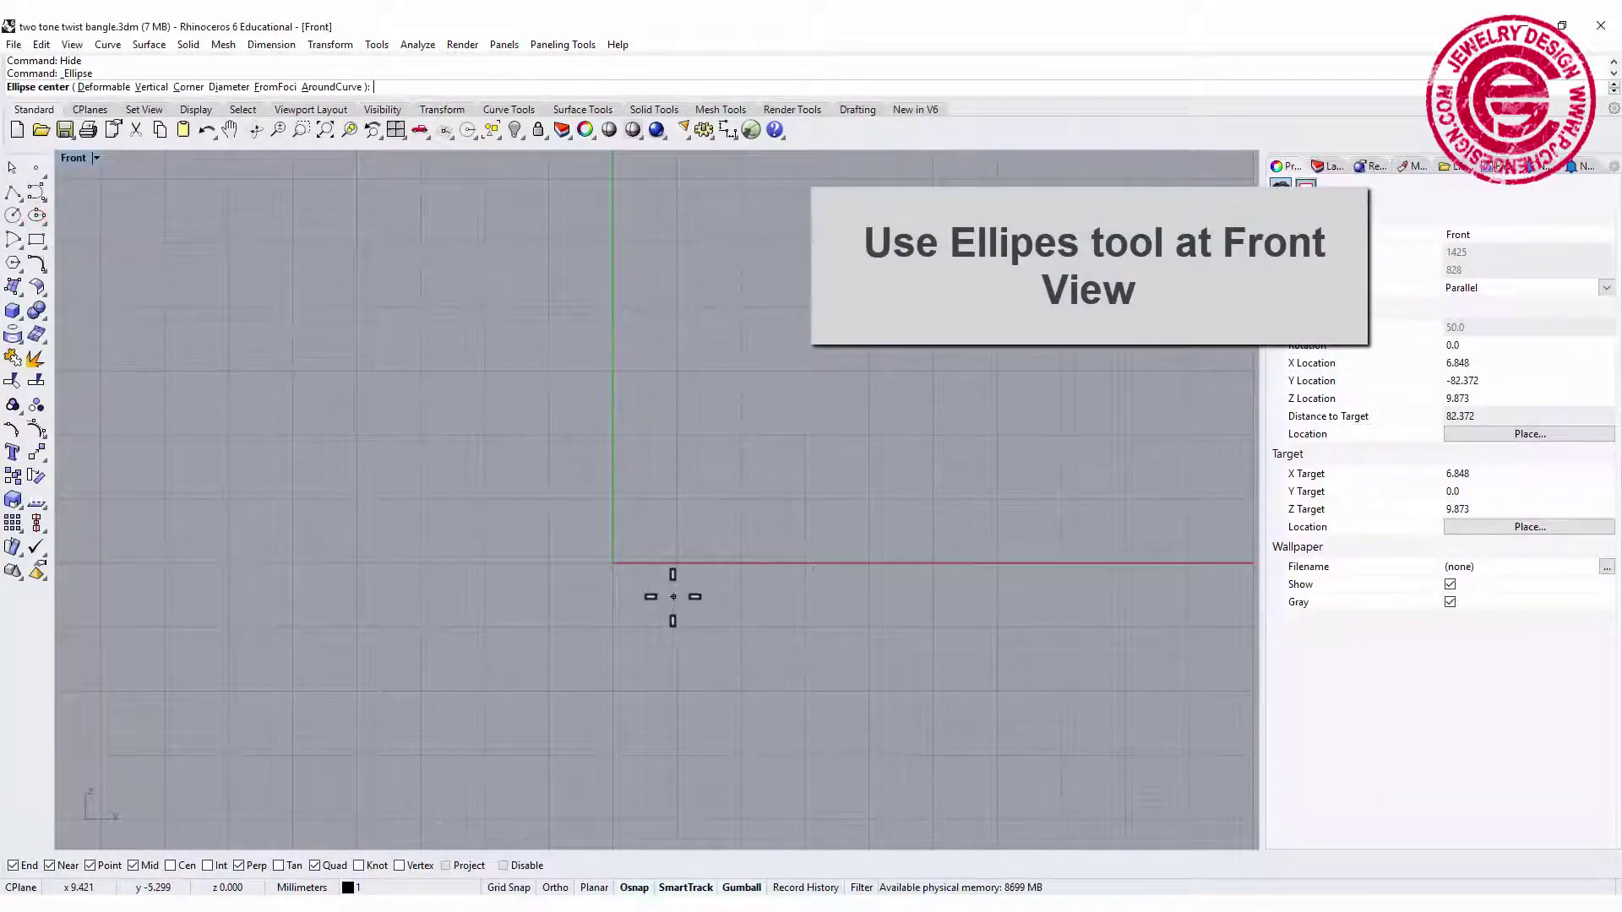
type("0")
key("Return")
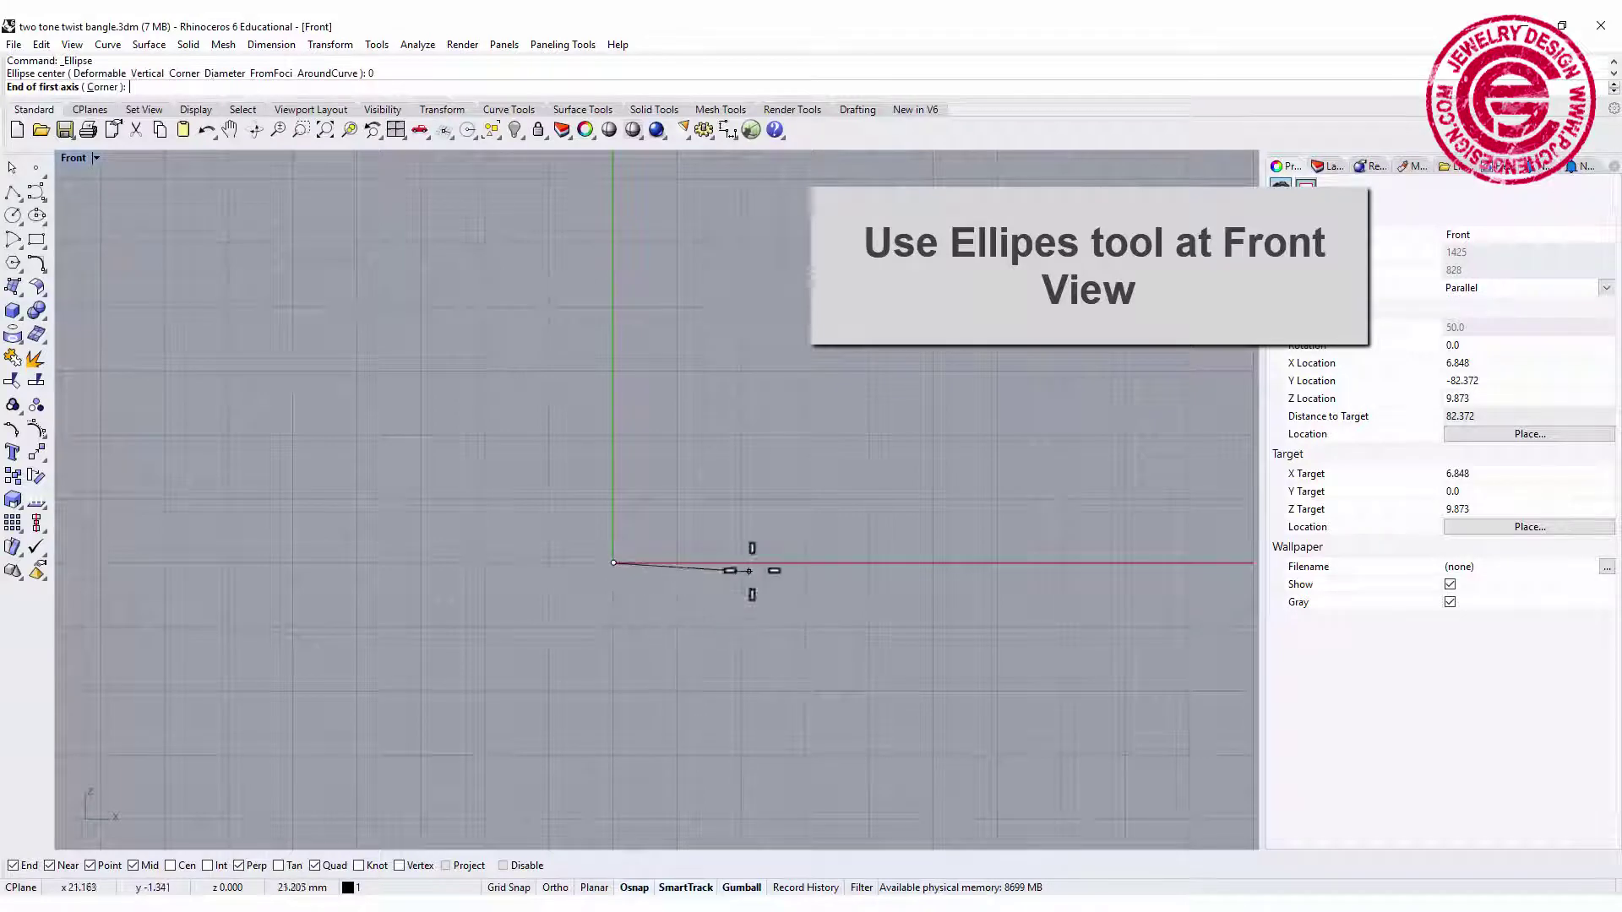
scroll(793, 571, "up", 5)
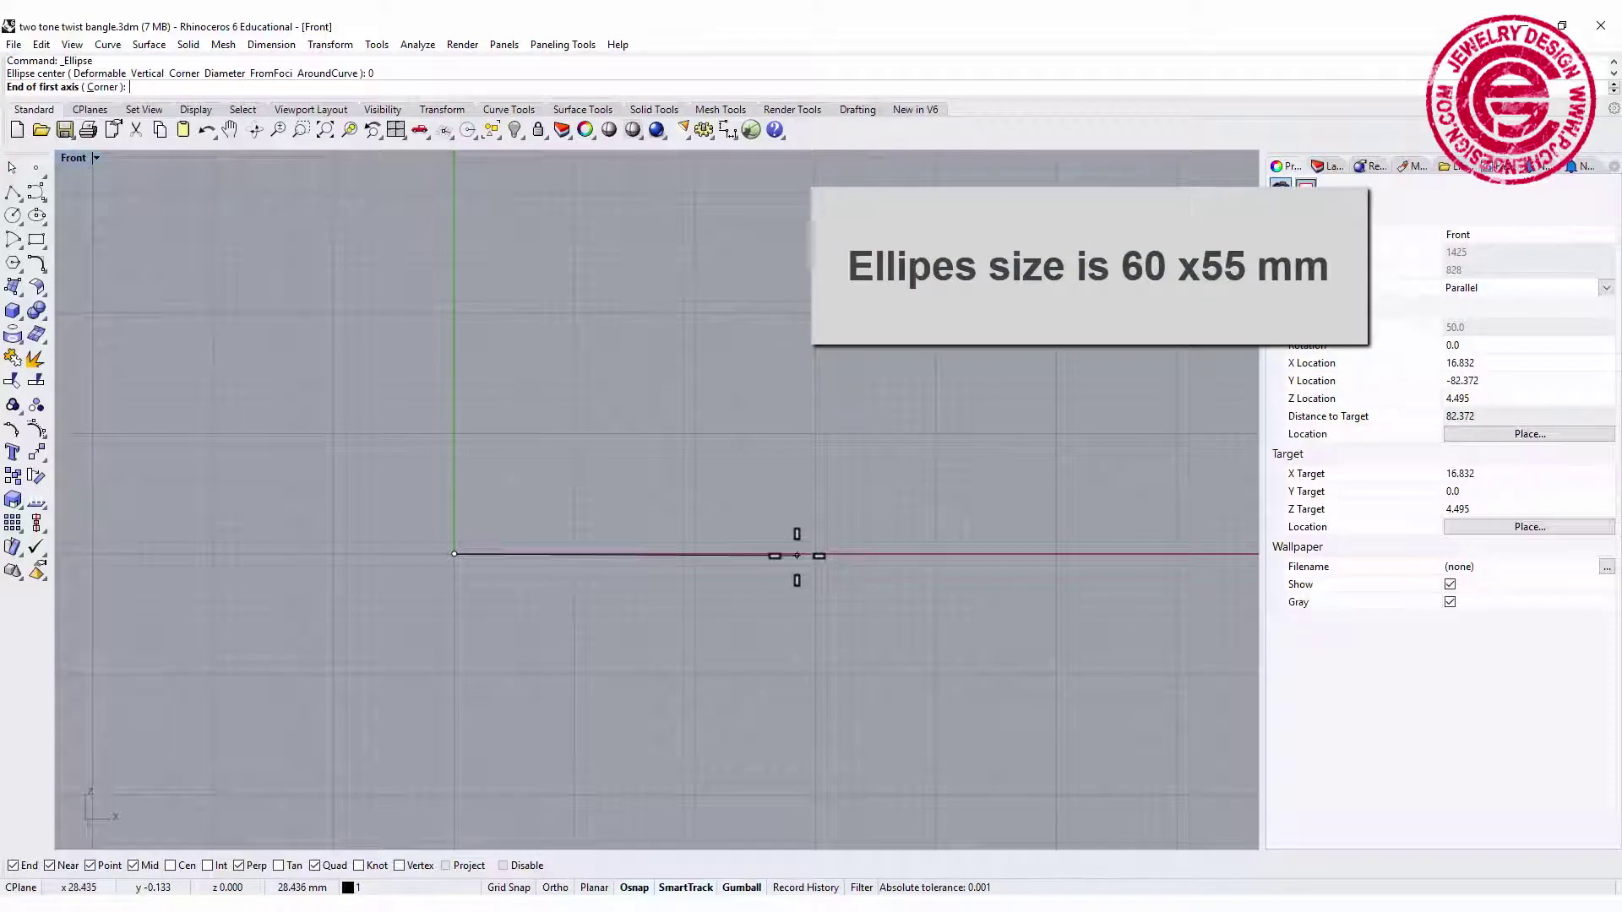
type("30")
key("Return")
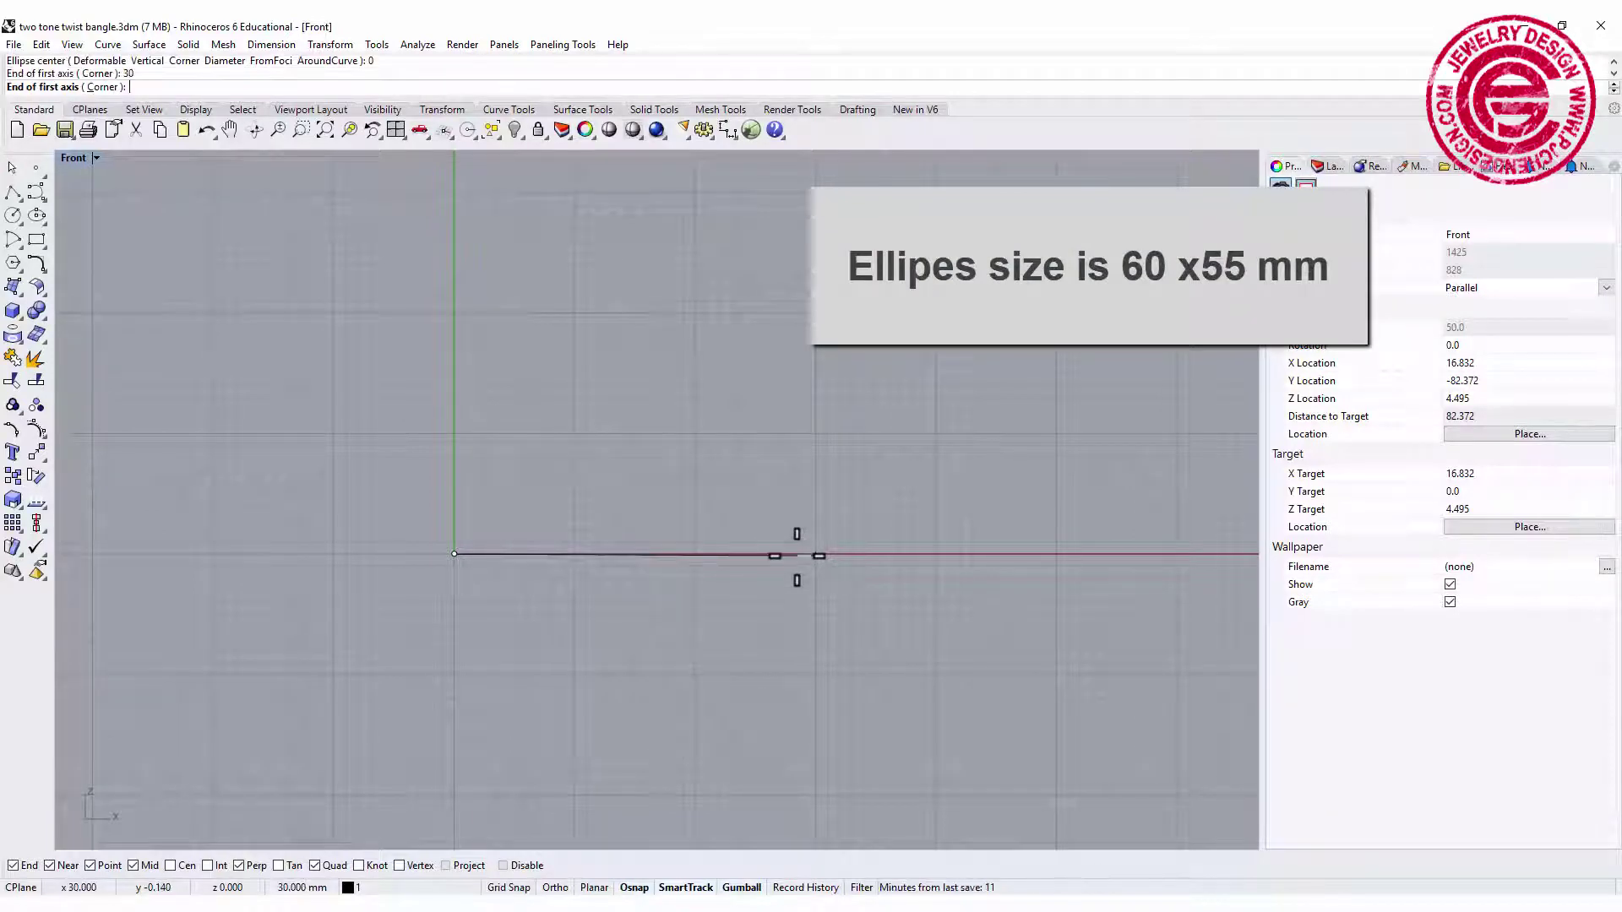
left_click(815, 554)
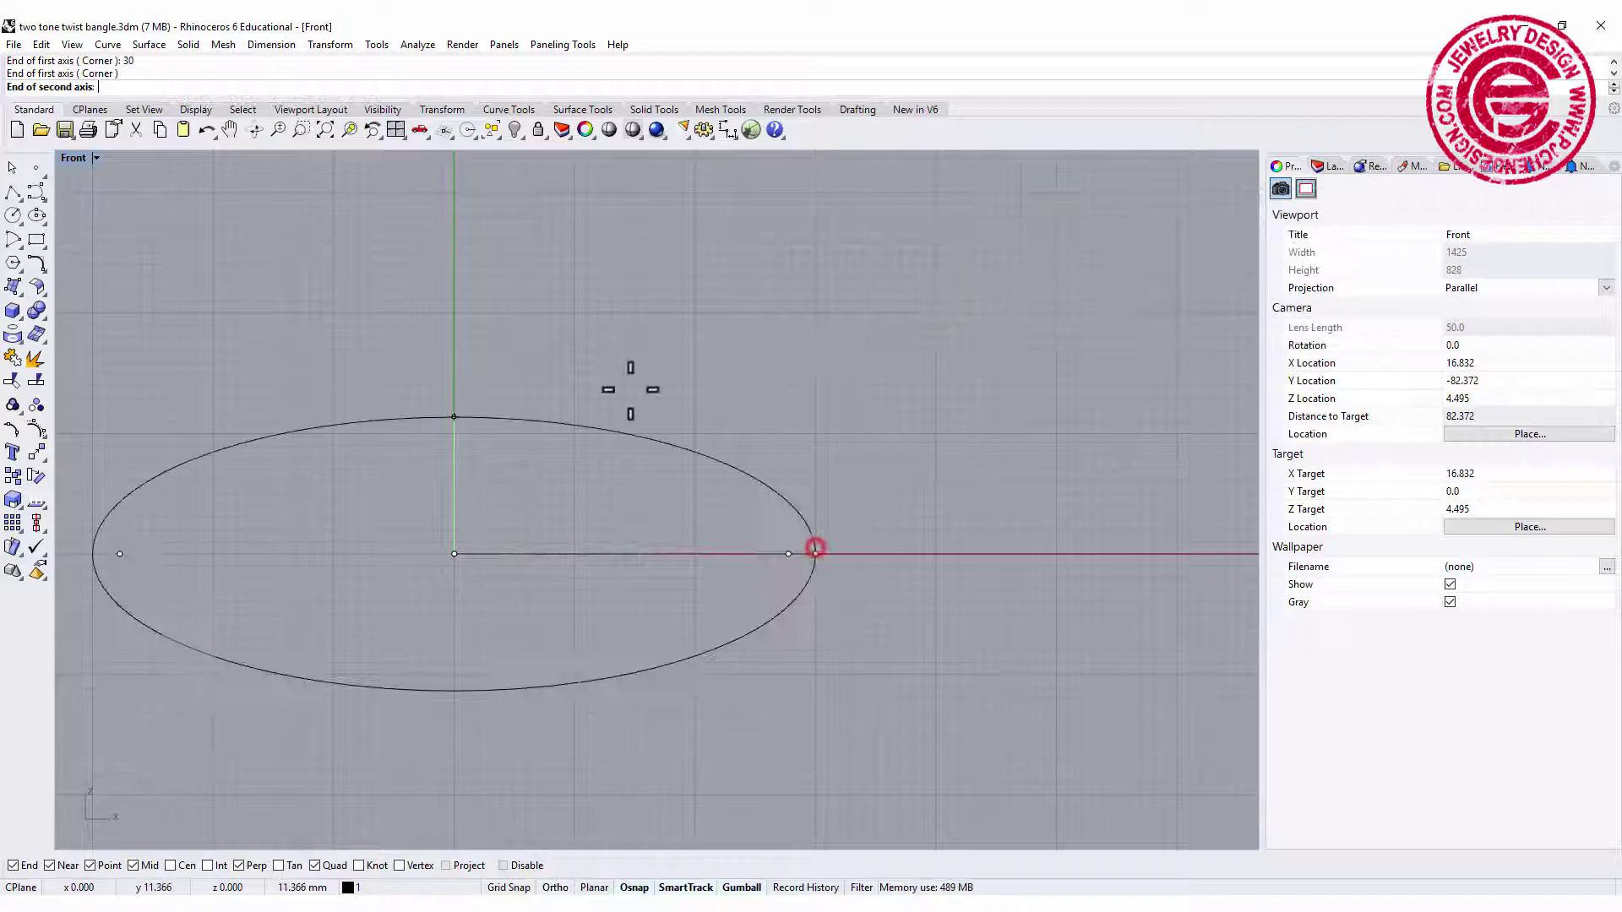
type("55")
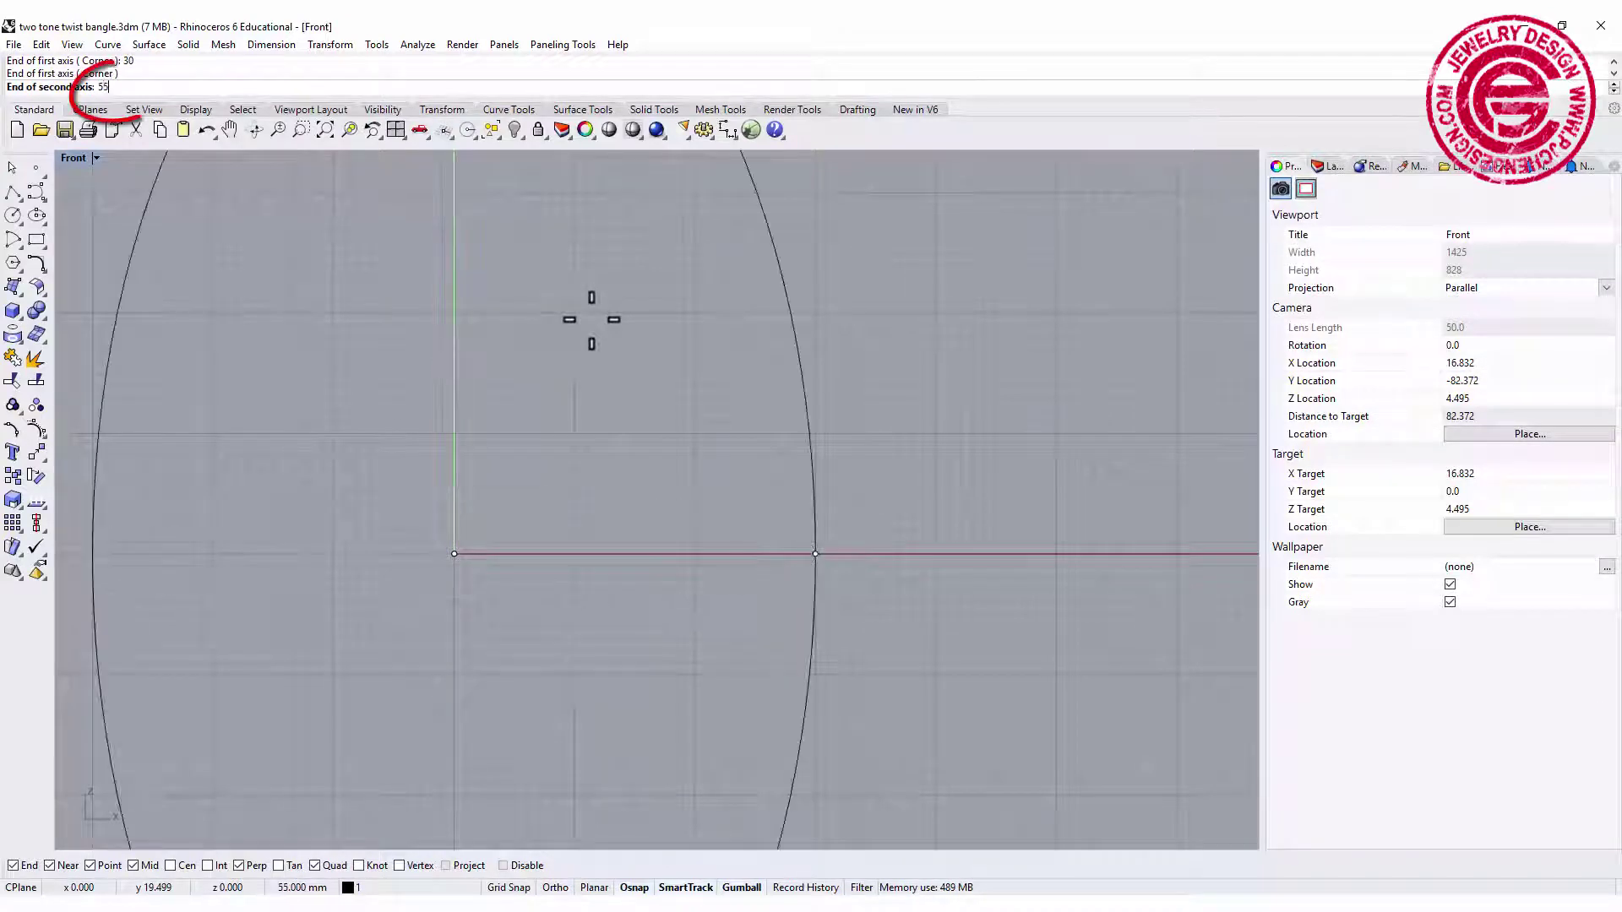
type("/2")
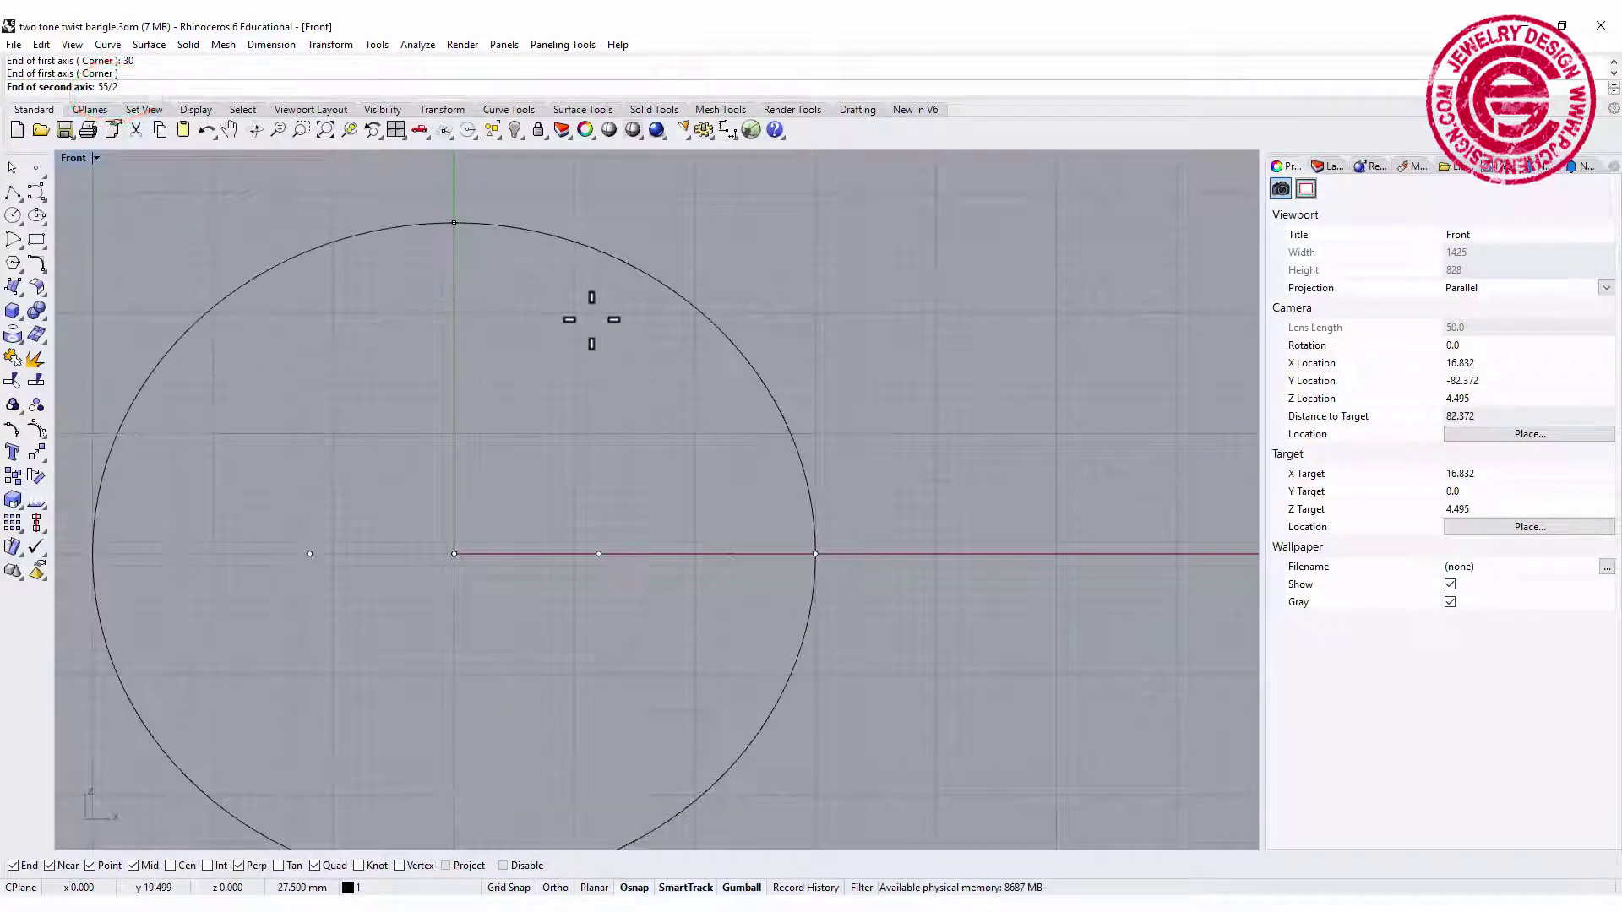
left_click(592, 320)
Step: Draw a slanted straight line with Polyline from the origin 0 down and to the right, ending just outside the ellipse
scroll(617, 408, "down", 3)
right_click_drag(623, 409, 596, 457)
left_click(13, 193)
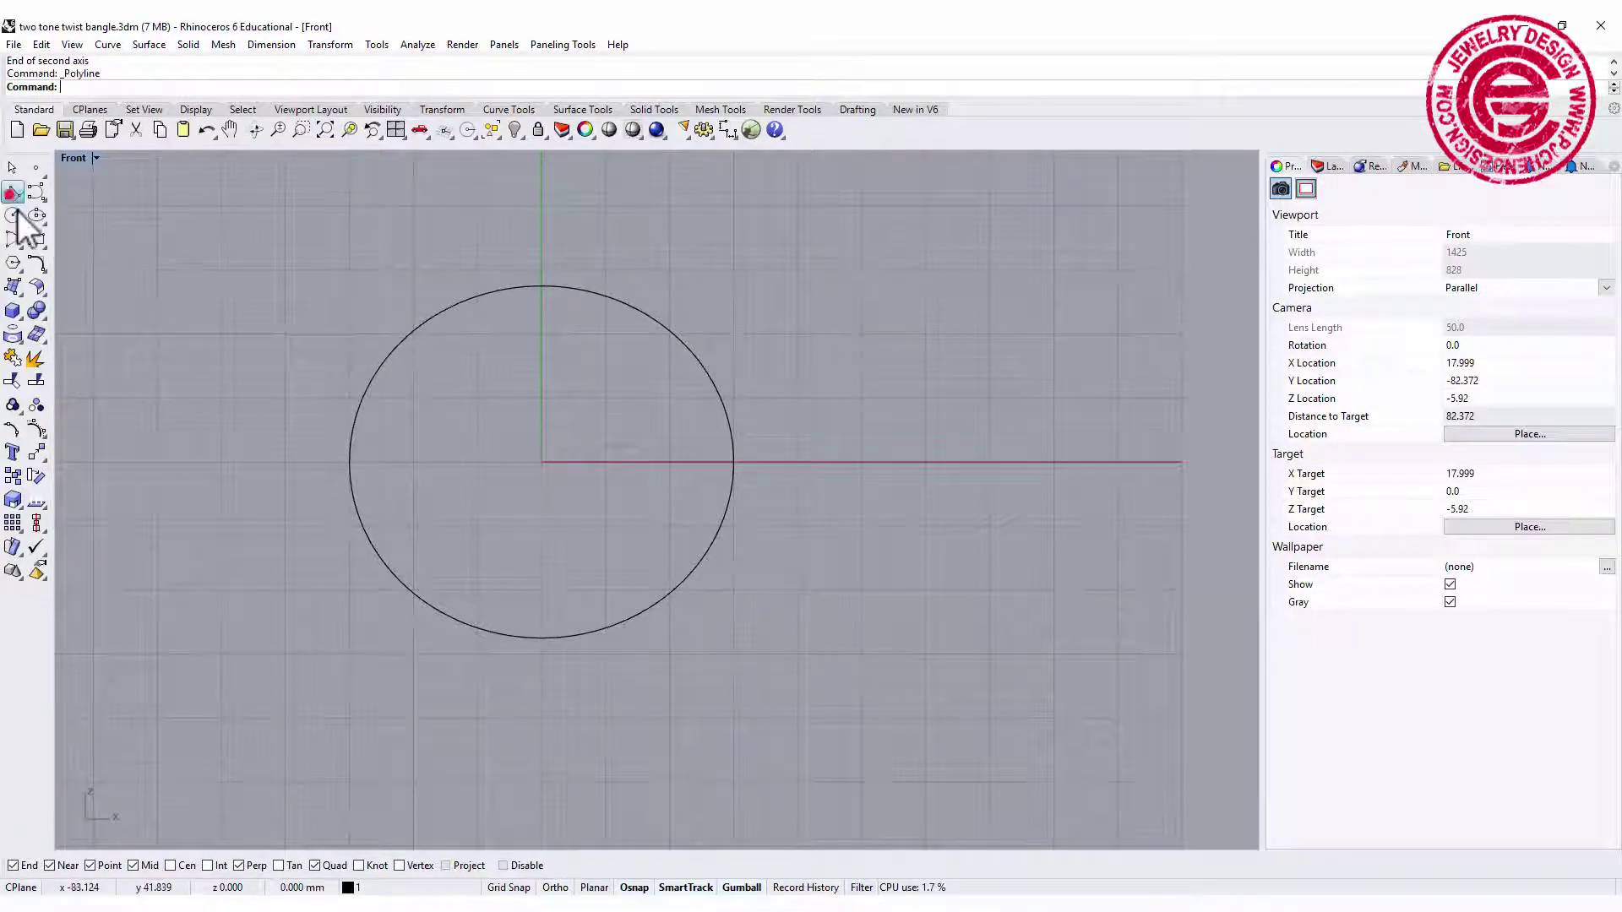
type("0")
key("Return")
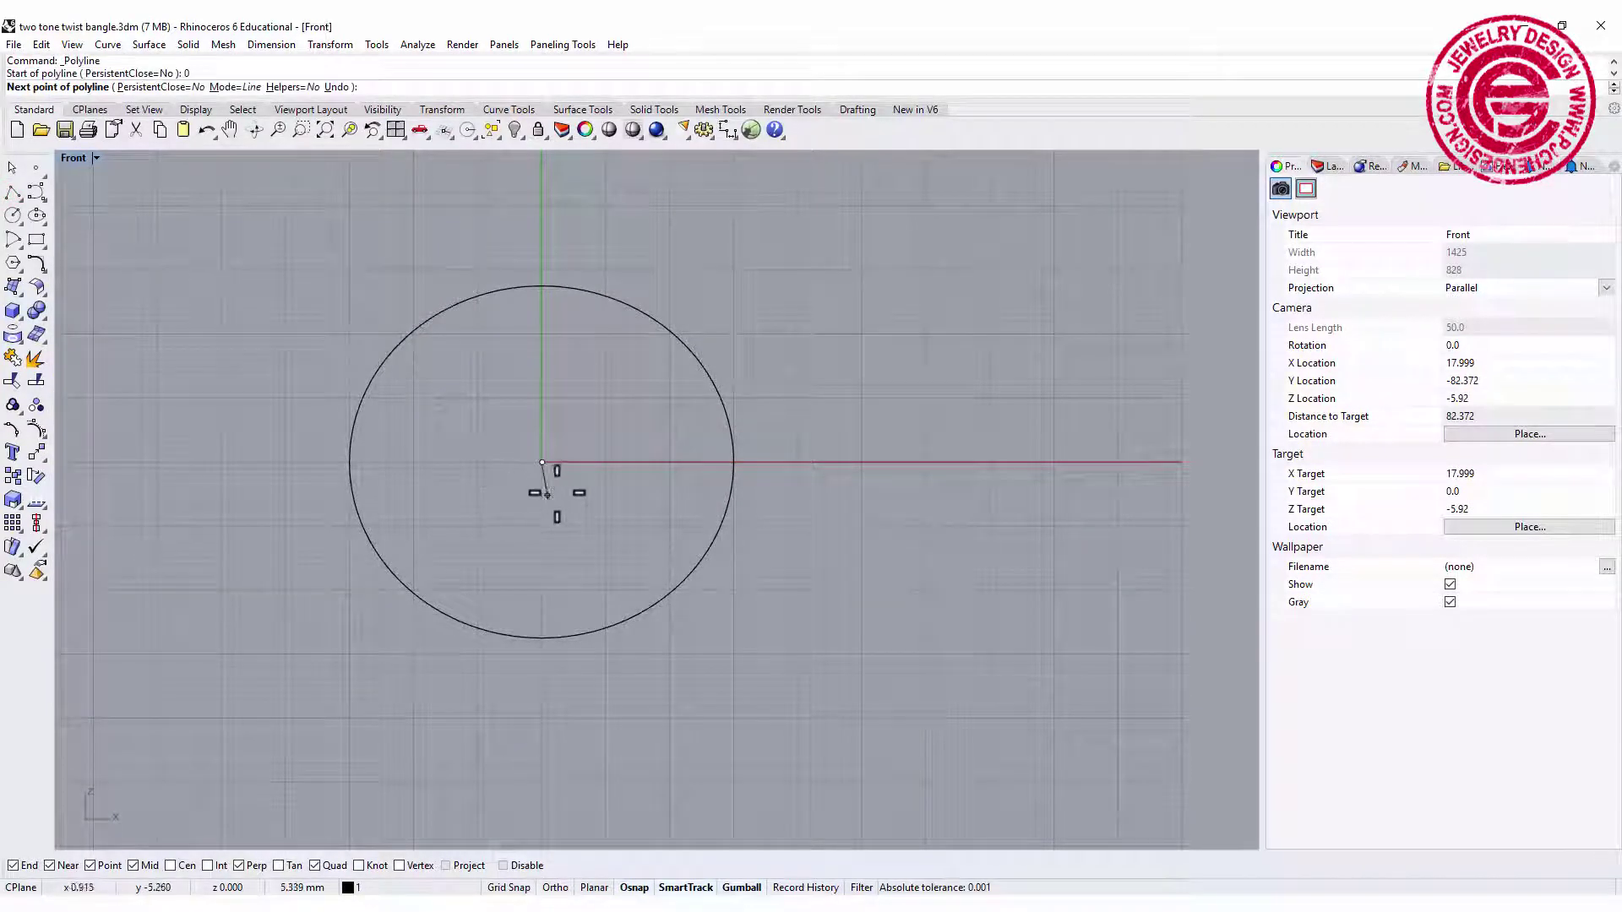
left_click(664, 666)
key("Return")
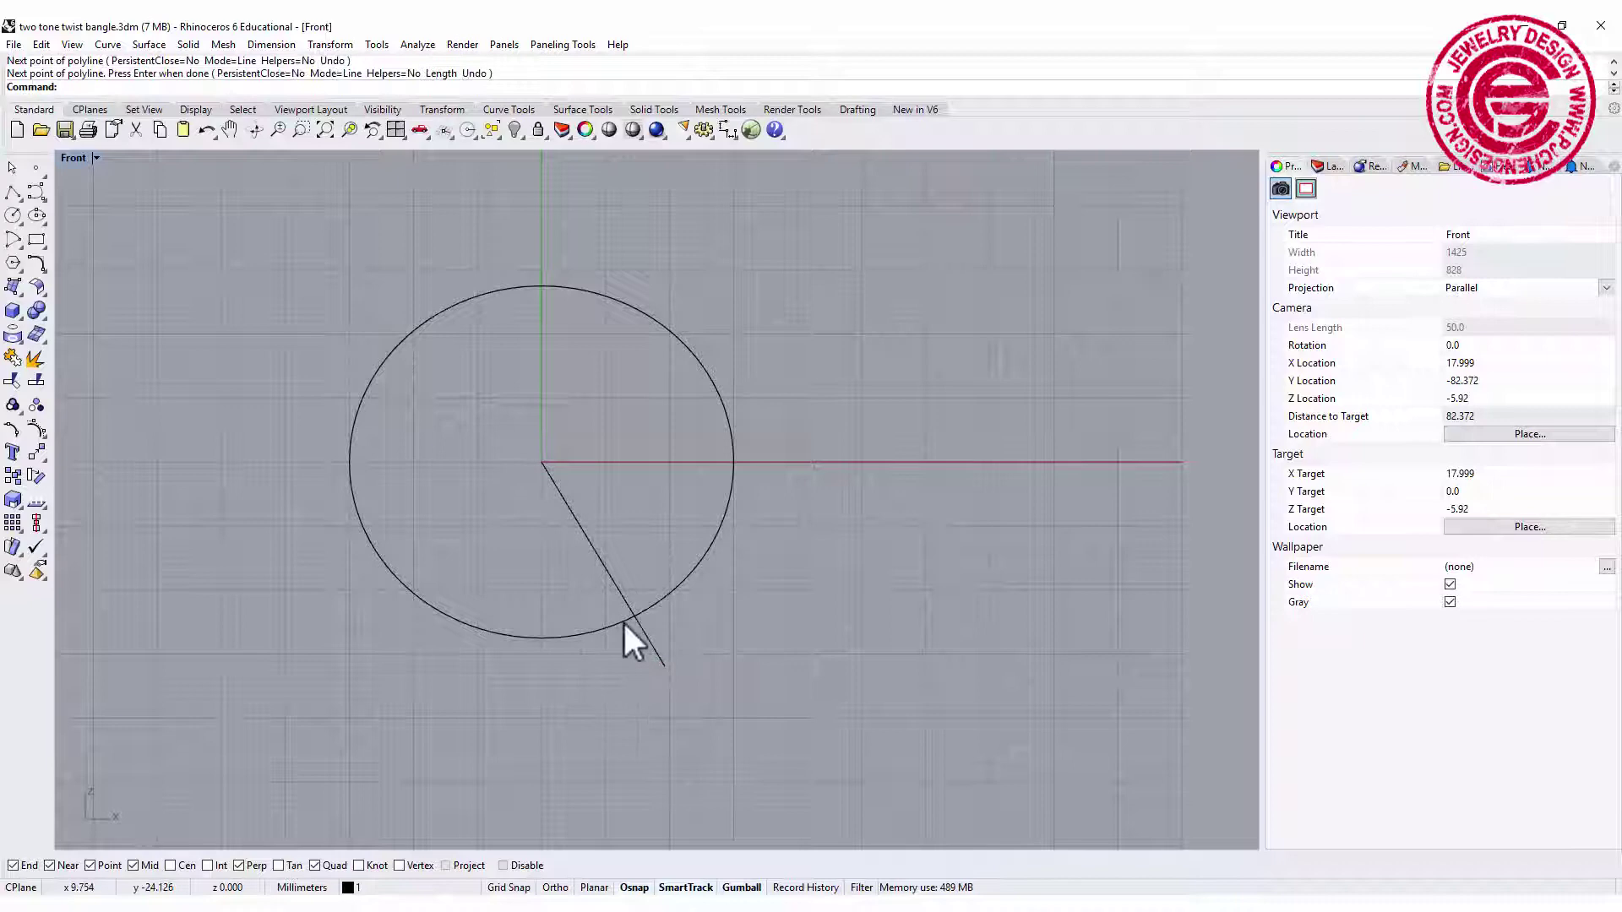
Step: Mirror a copy of the slanted line across the vertical axis through the origin
left_click(627, 595)
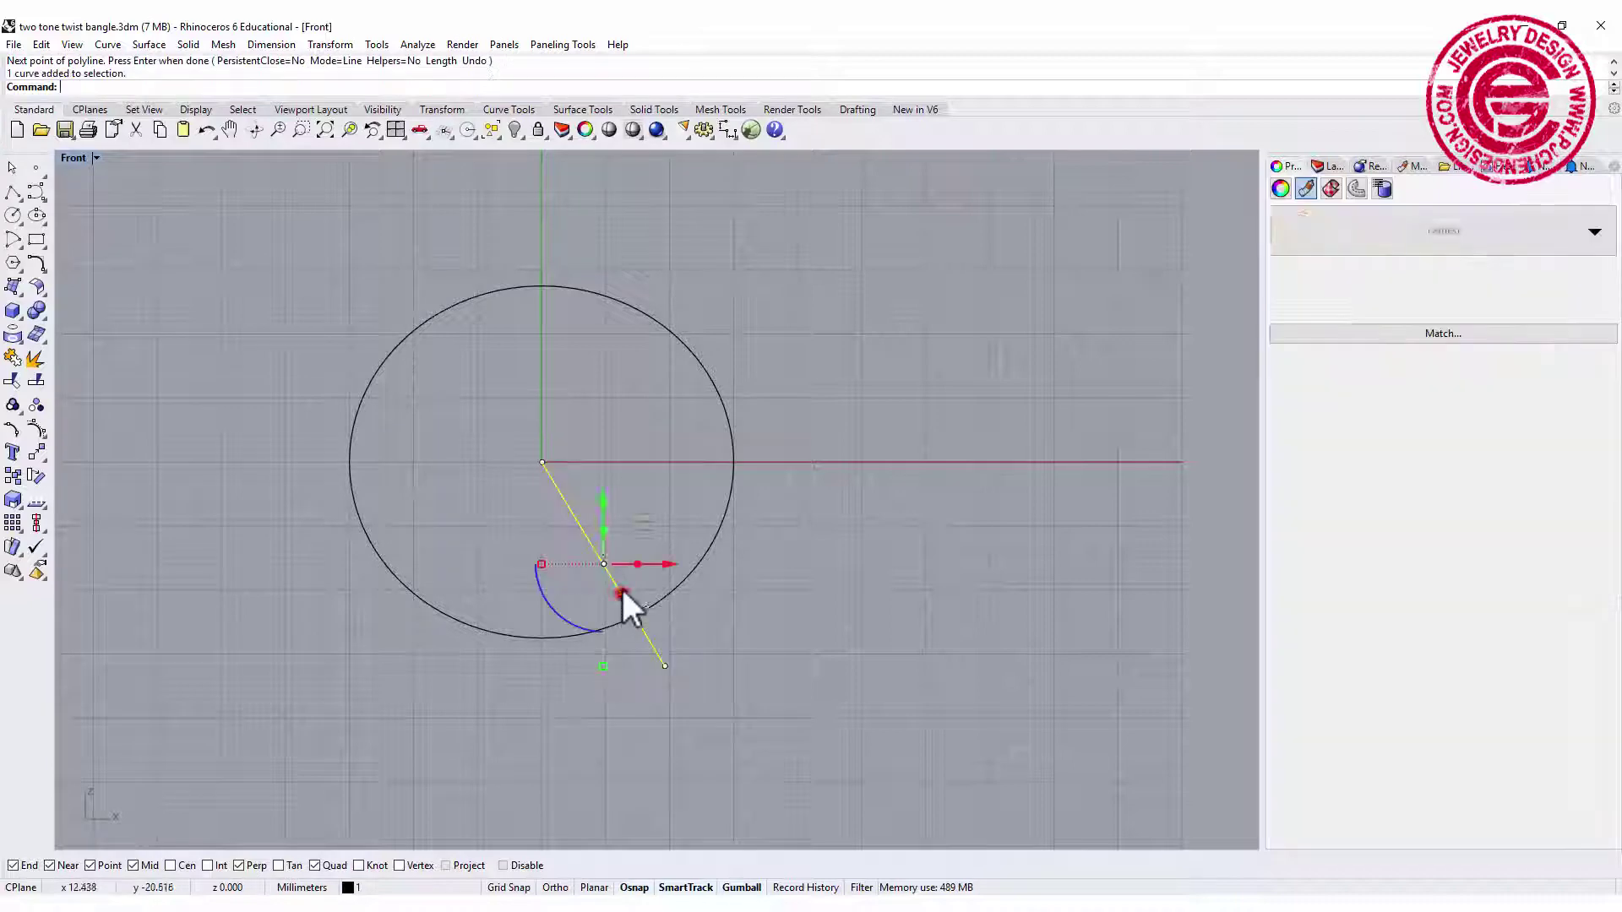
left_click(35, 451)
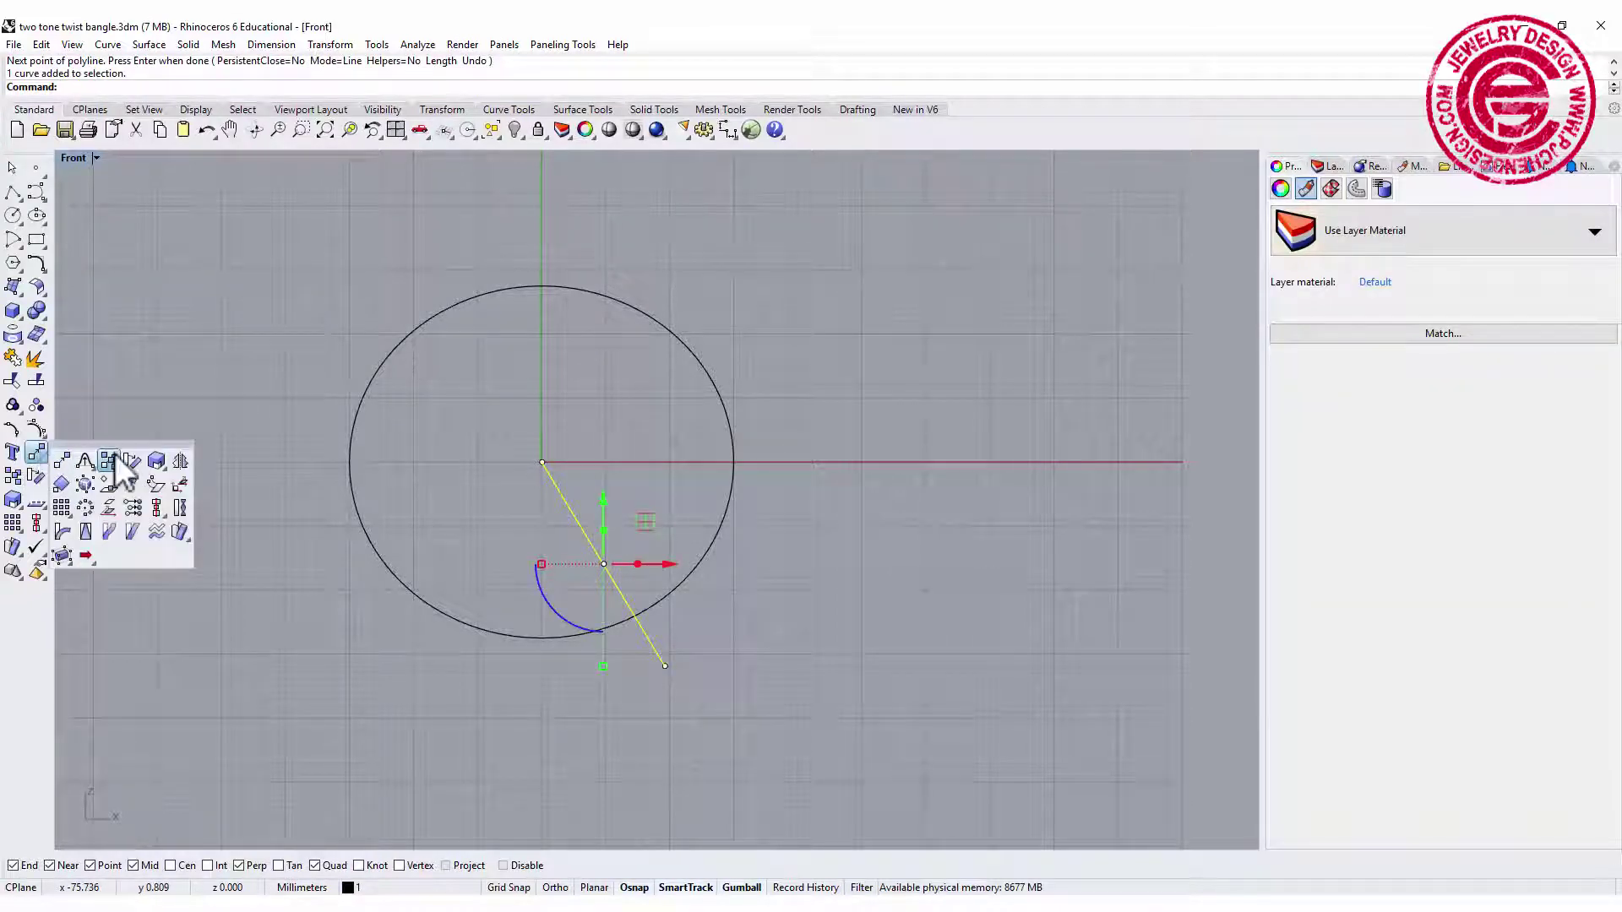
left_click(177, 454)
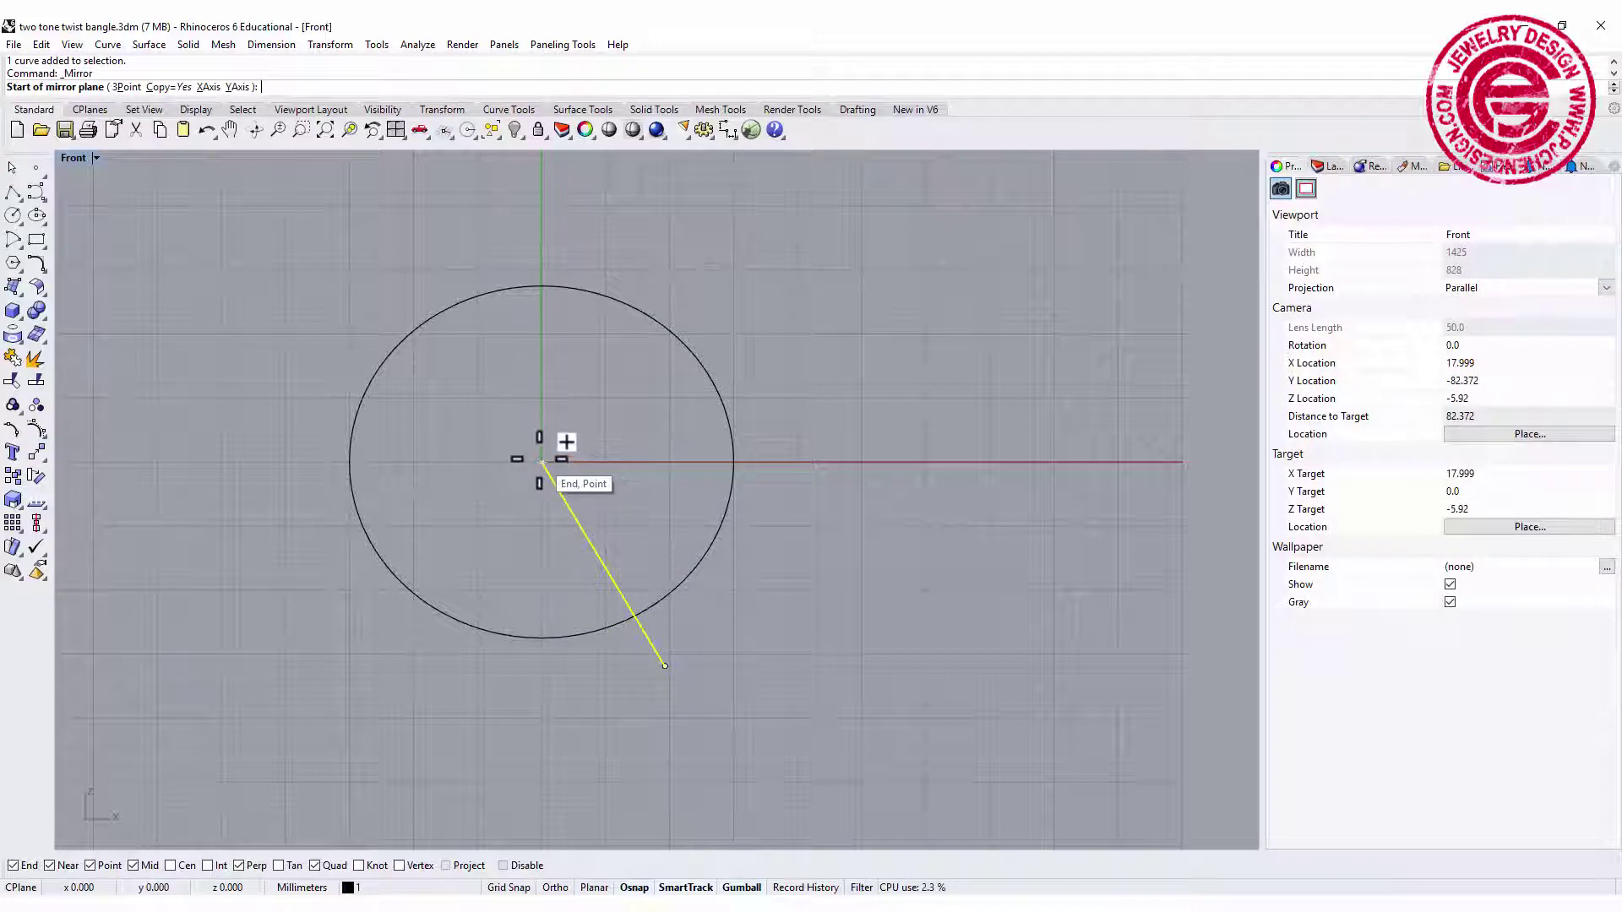
left_click(541, 462)
left_click(541, 793)
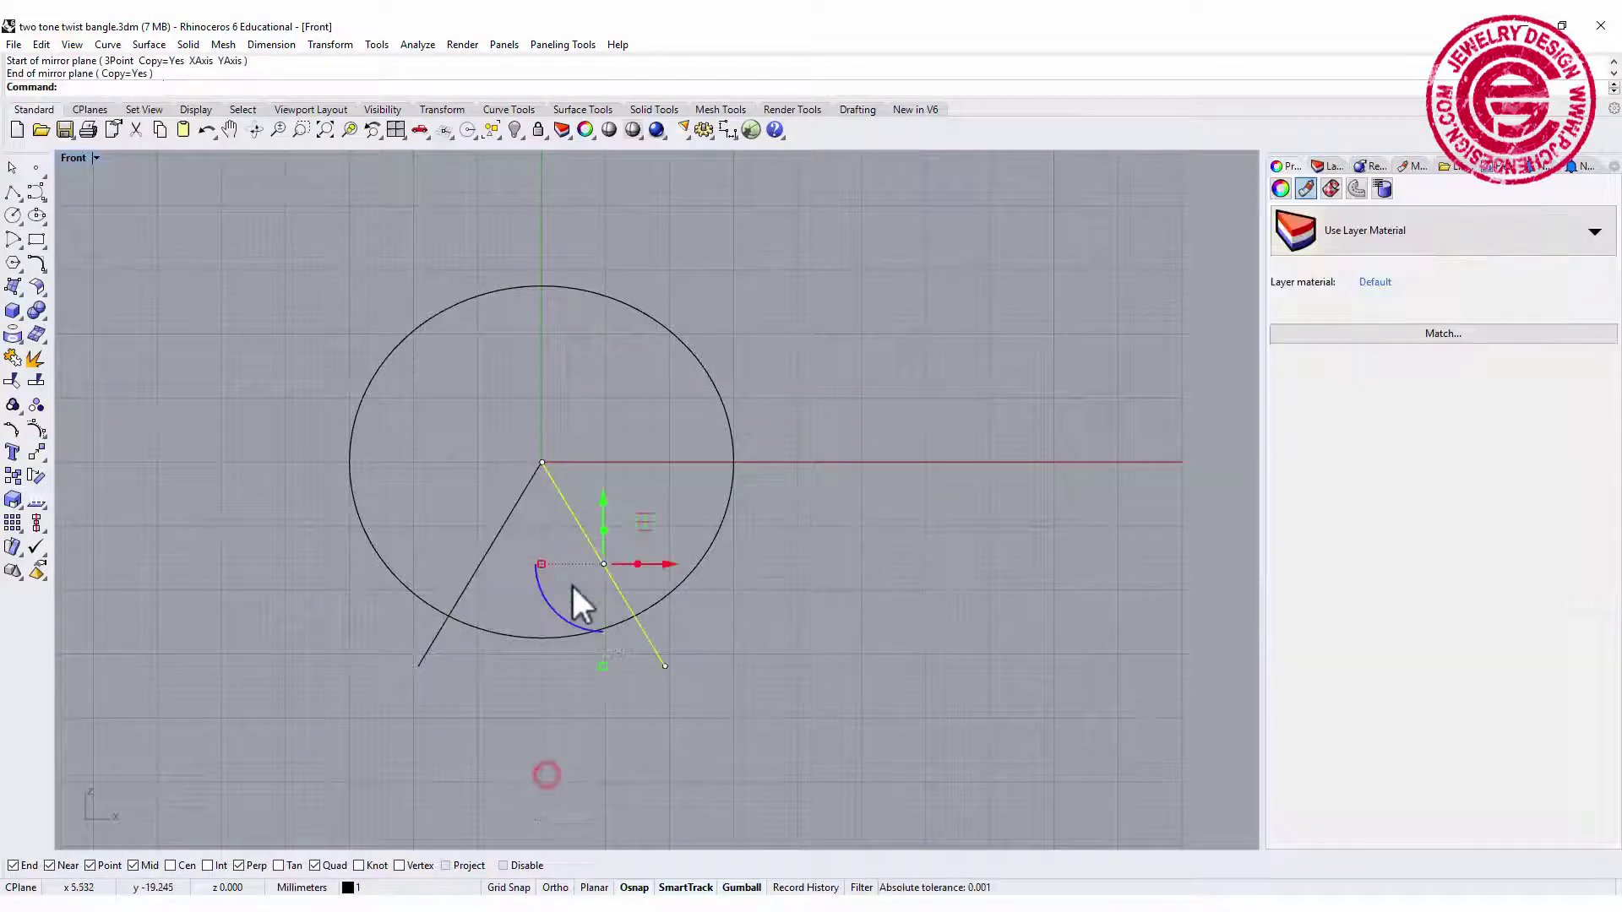
Step: Trim away the lower part of the ellipse between the two slanted lines to open the bangle curve
left_click(501, 530, "shift")
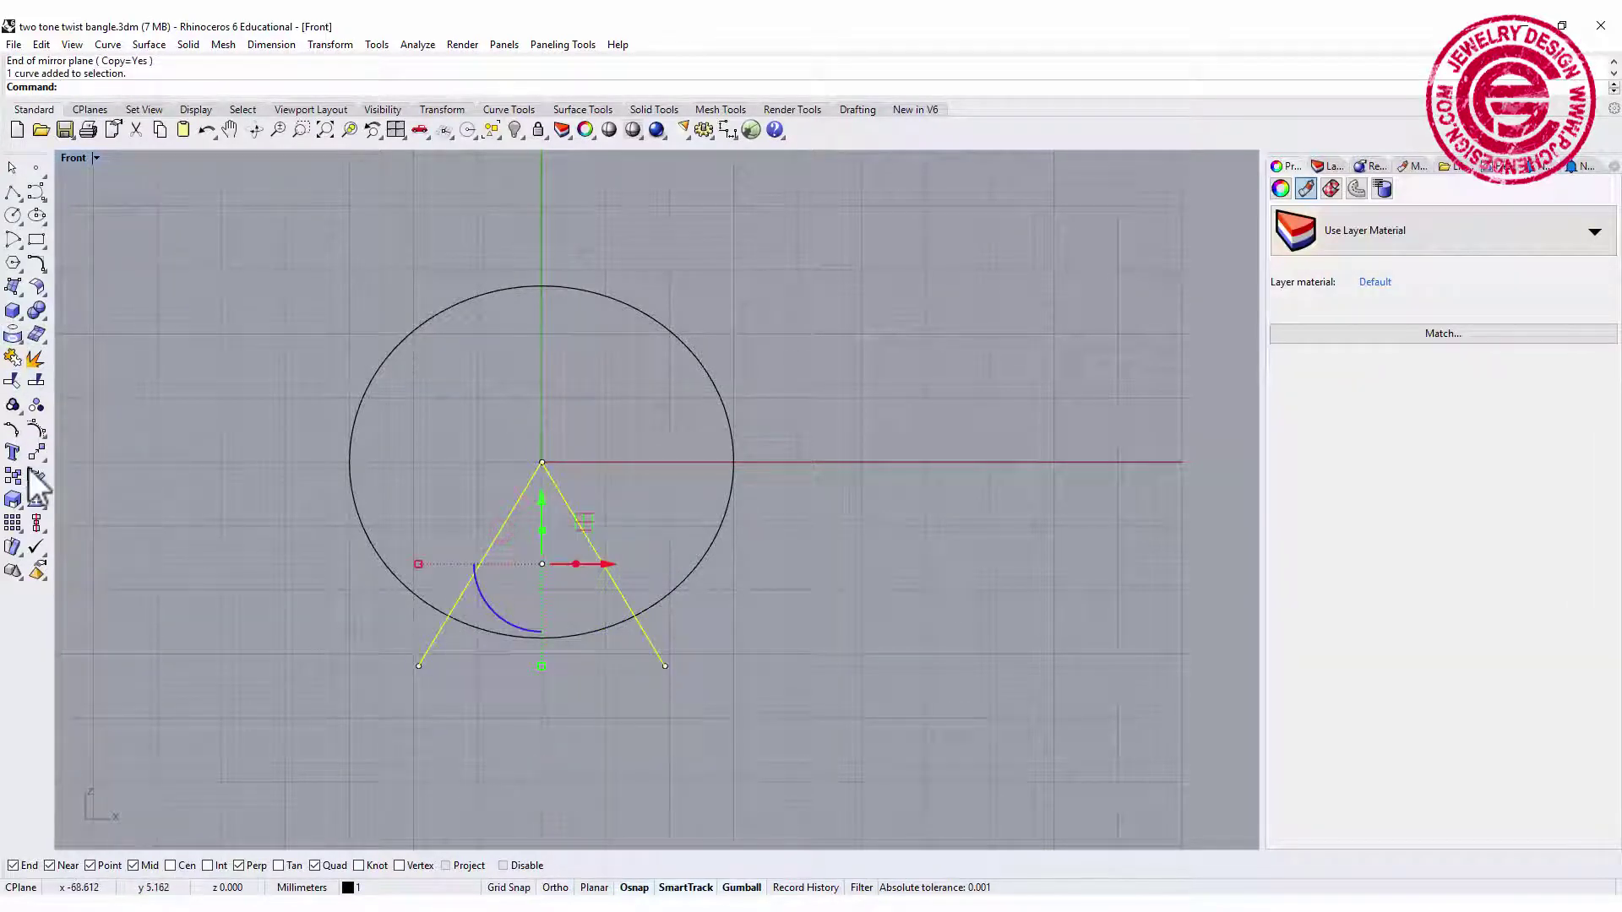
left_click(11, 381)
left_click(505, 633)
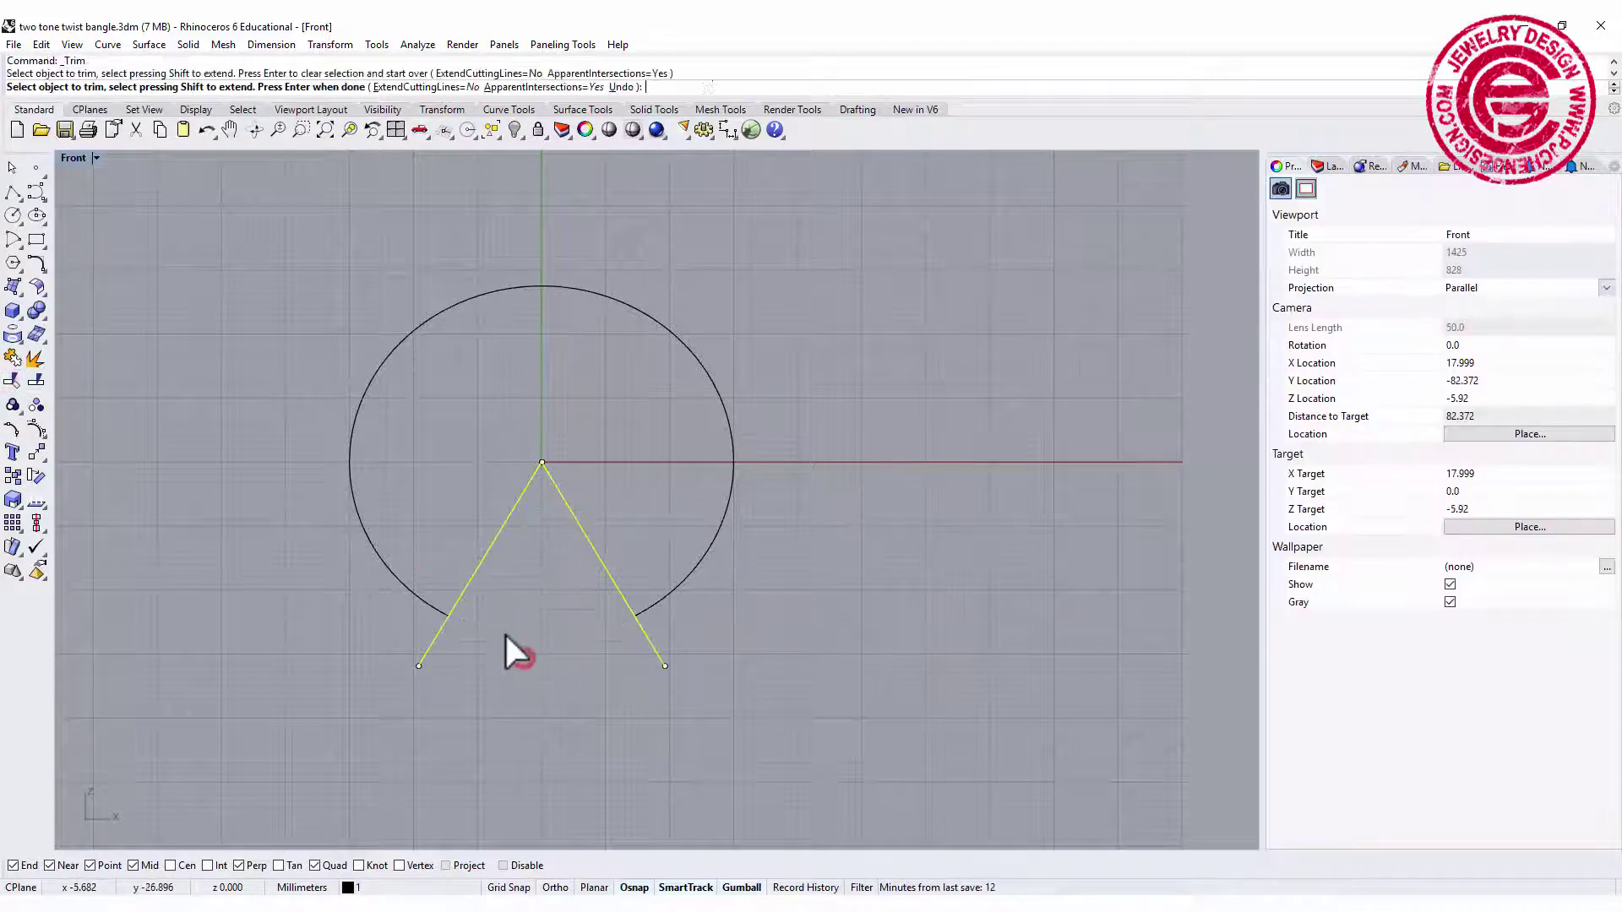
key("Return")
Step: Delete the two slanted construction lines, keeping only the open ellipse curve
key("ctrl+a")
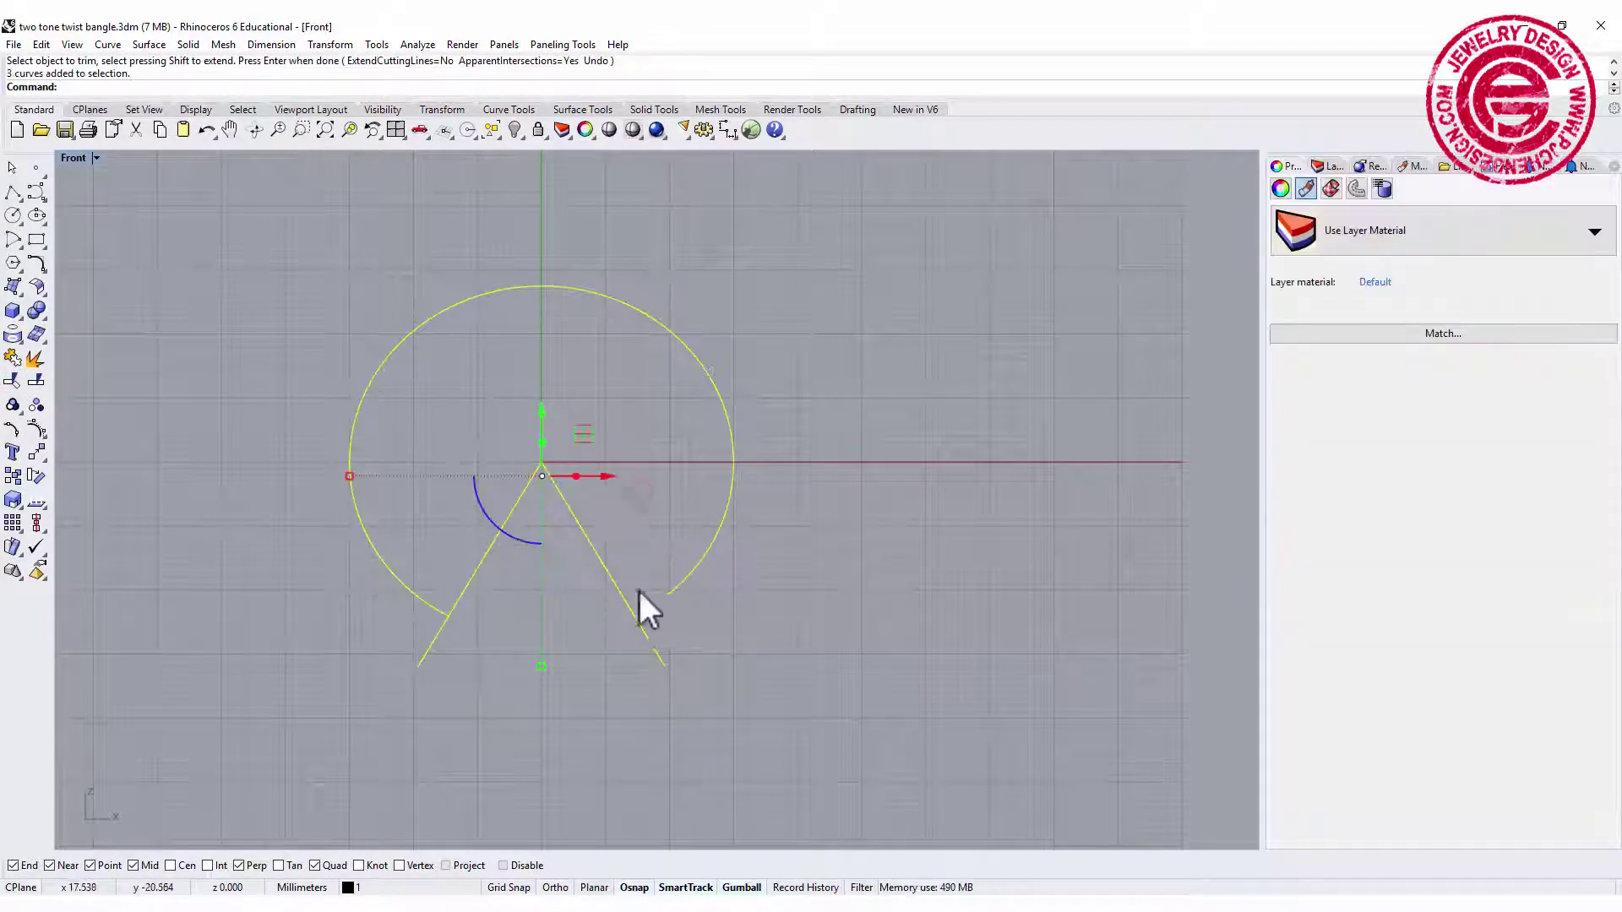
left_click(656, 547)
left_click_drag(656, 548, 518, 437)
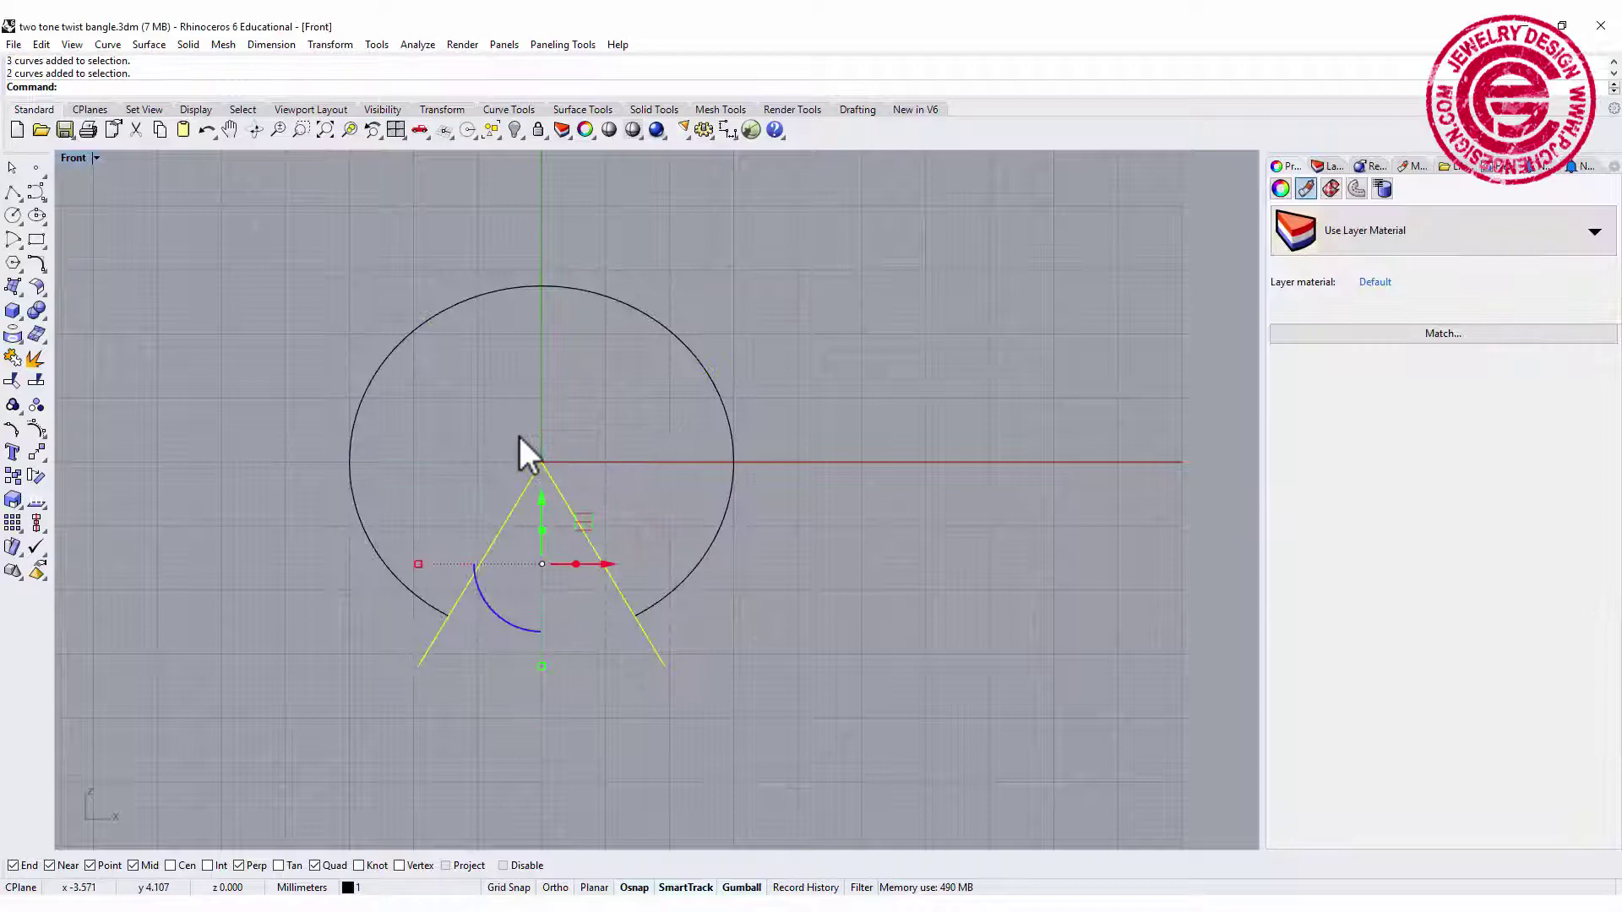
key("Delete")
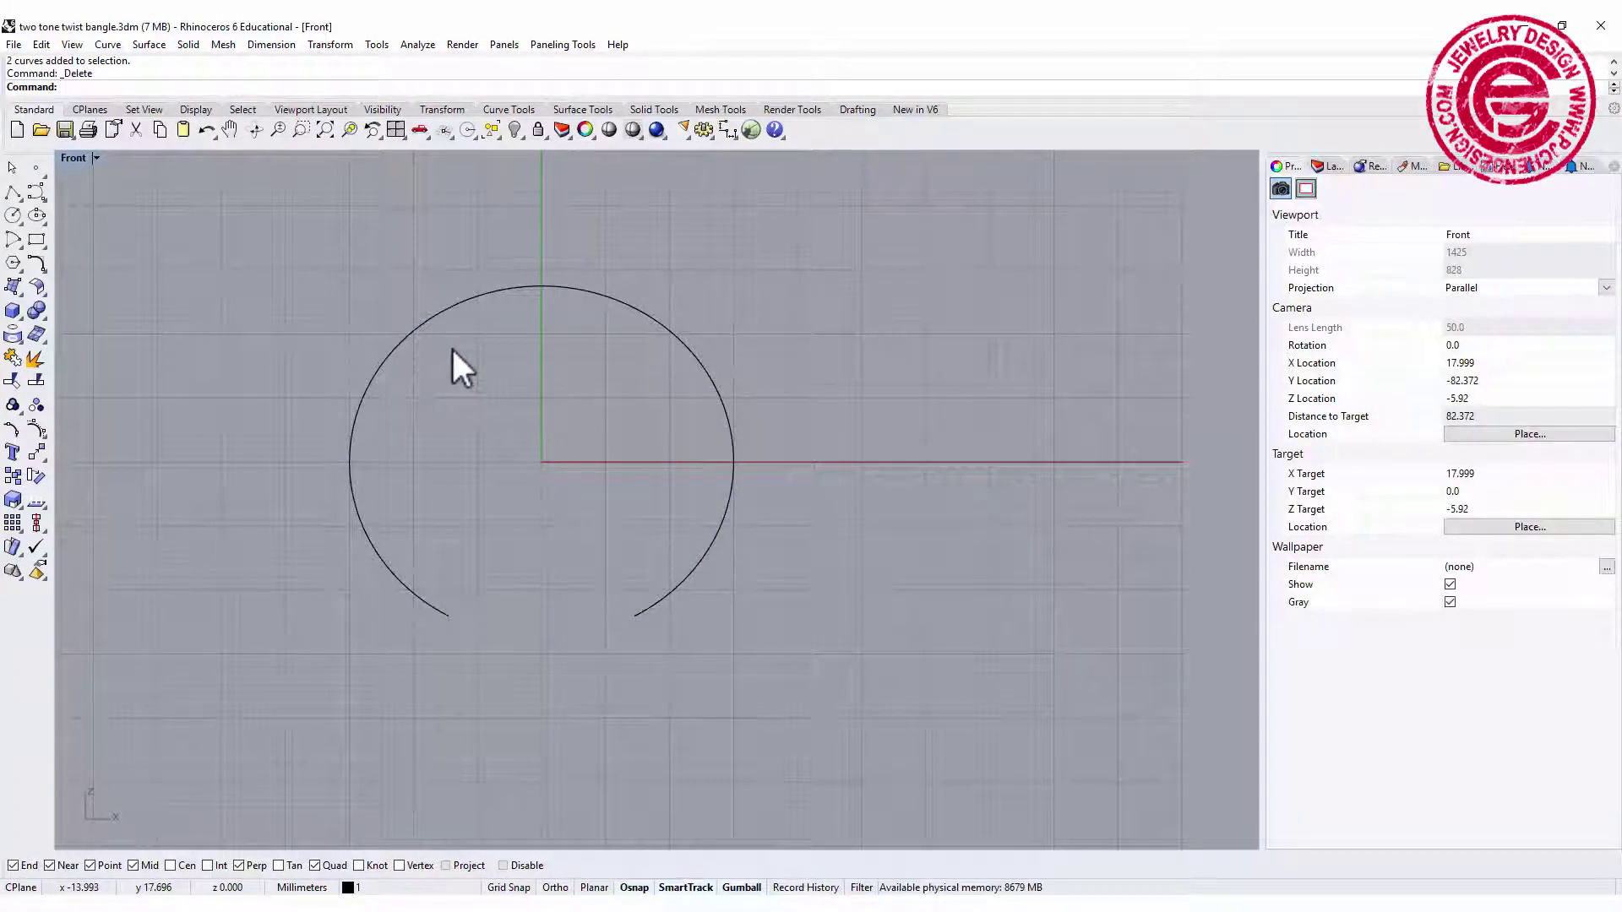
Step: Measure the length of the open ellipse curve with the Length command
type("Le")
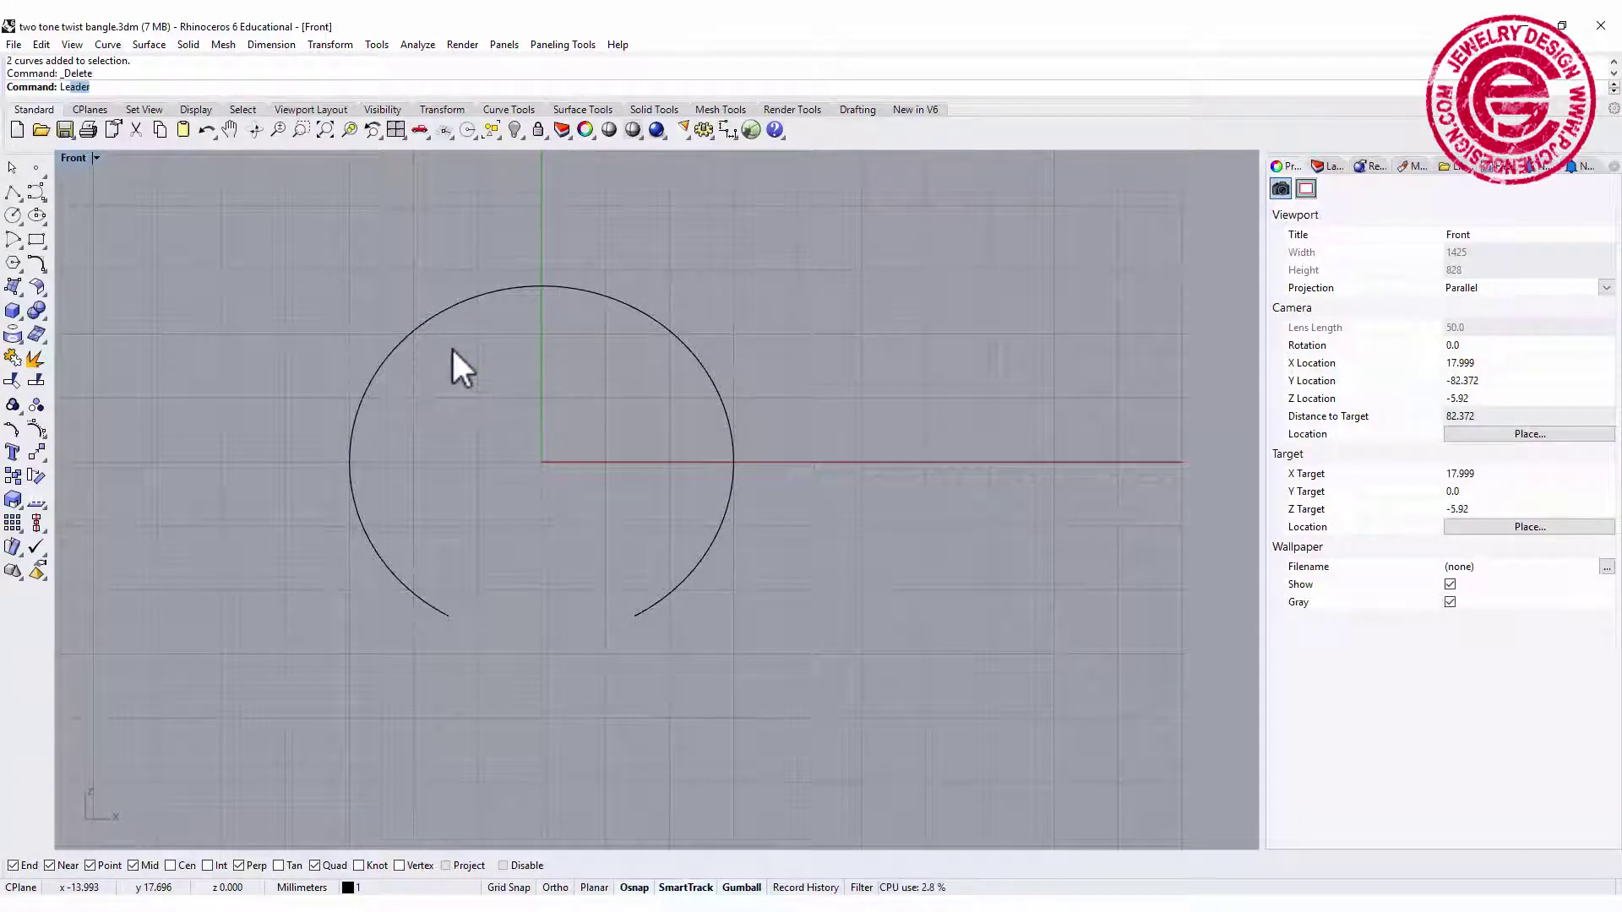
type("ngth")
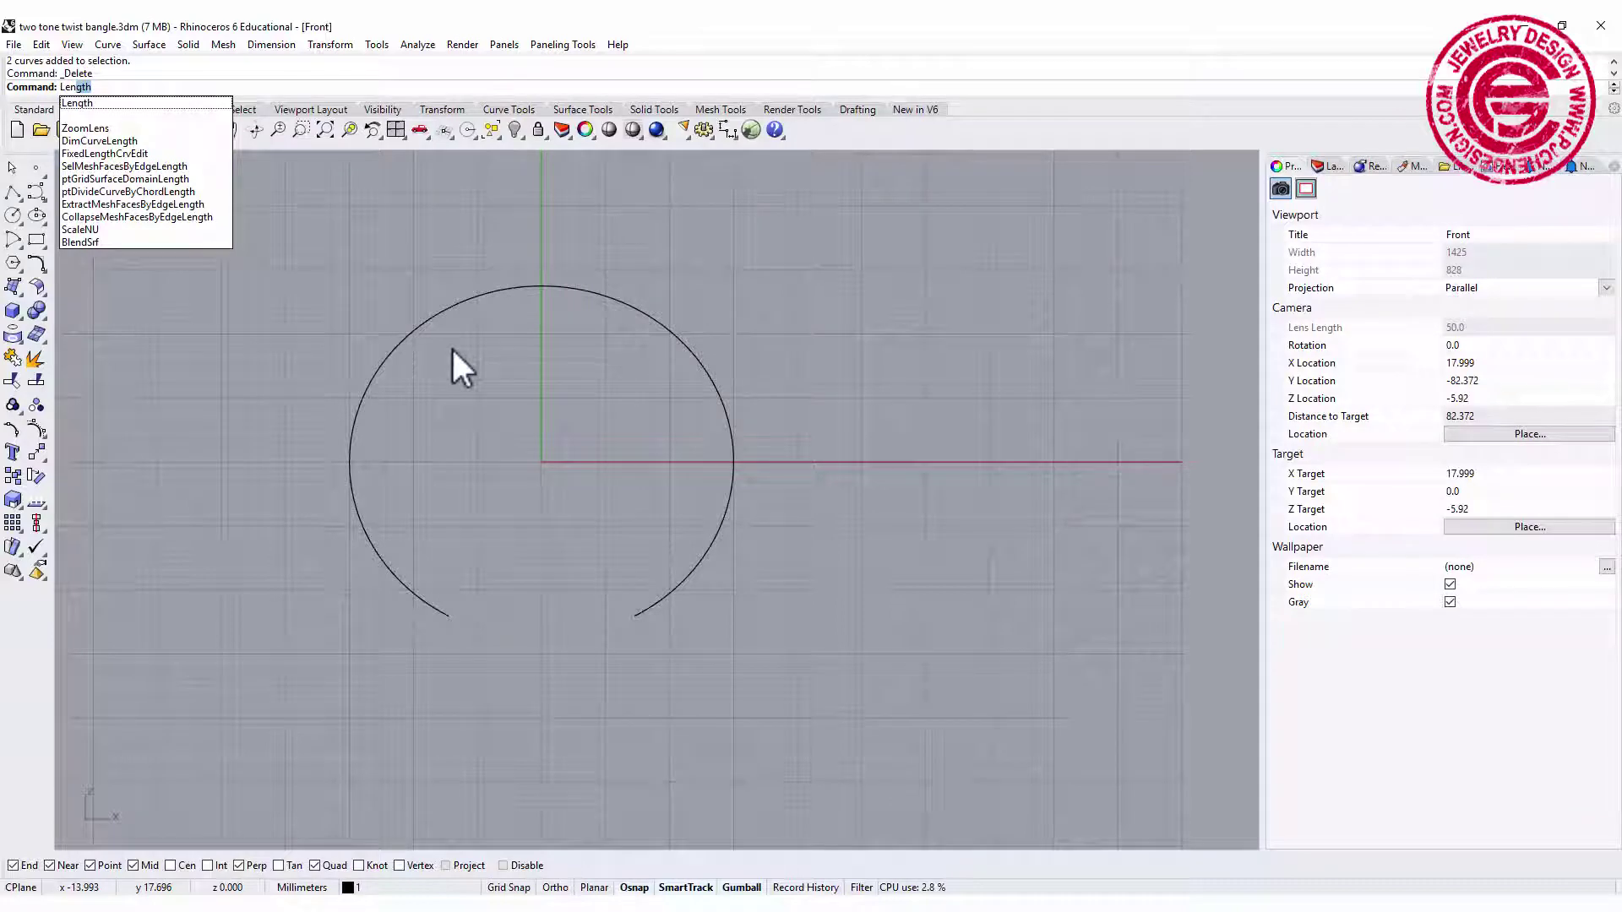
left_click(157, 103)
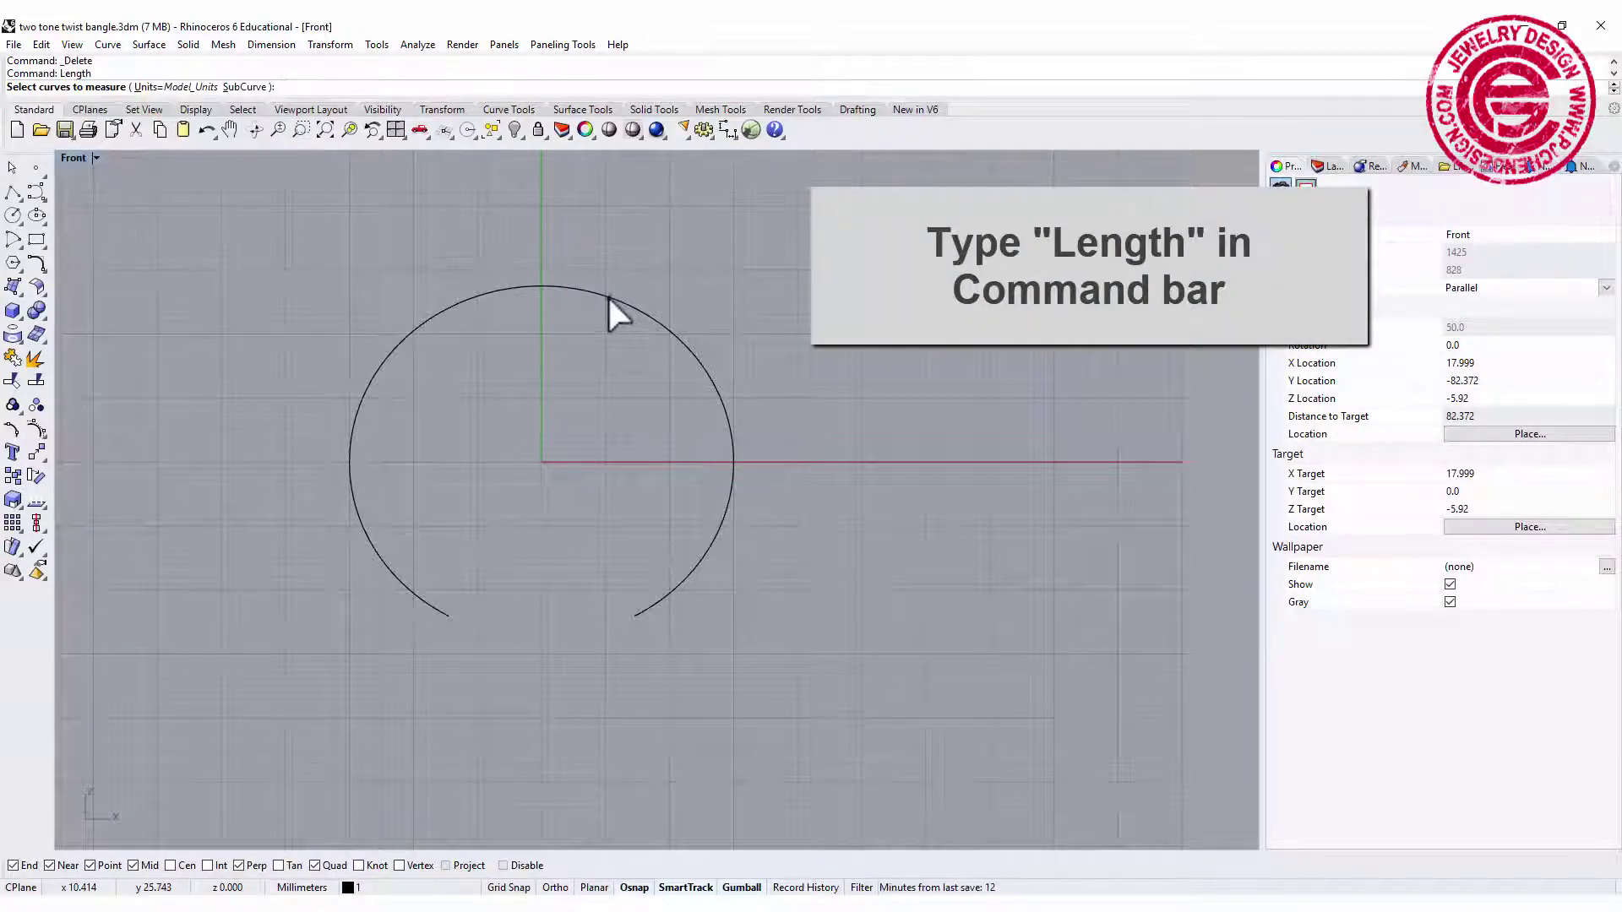
left_click(608, 297)
key("Return")
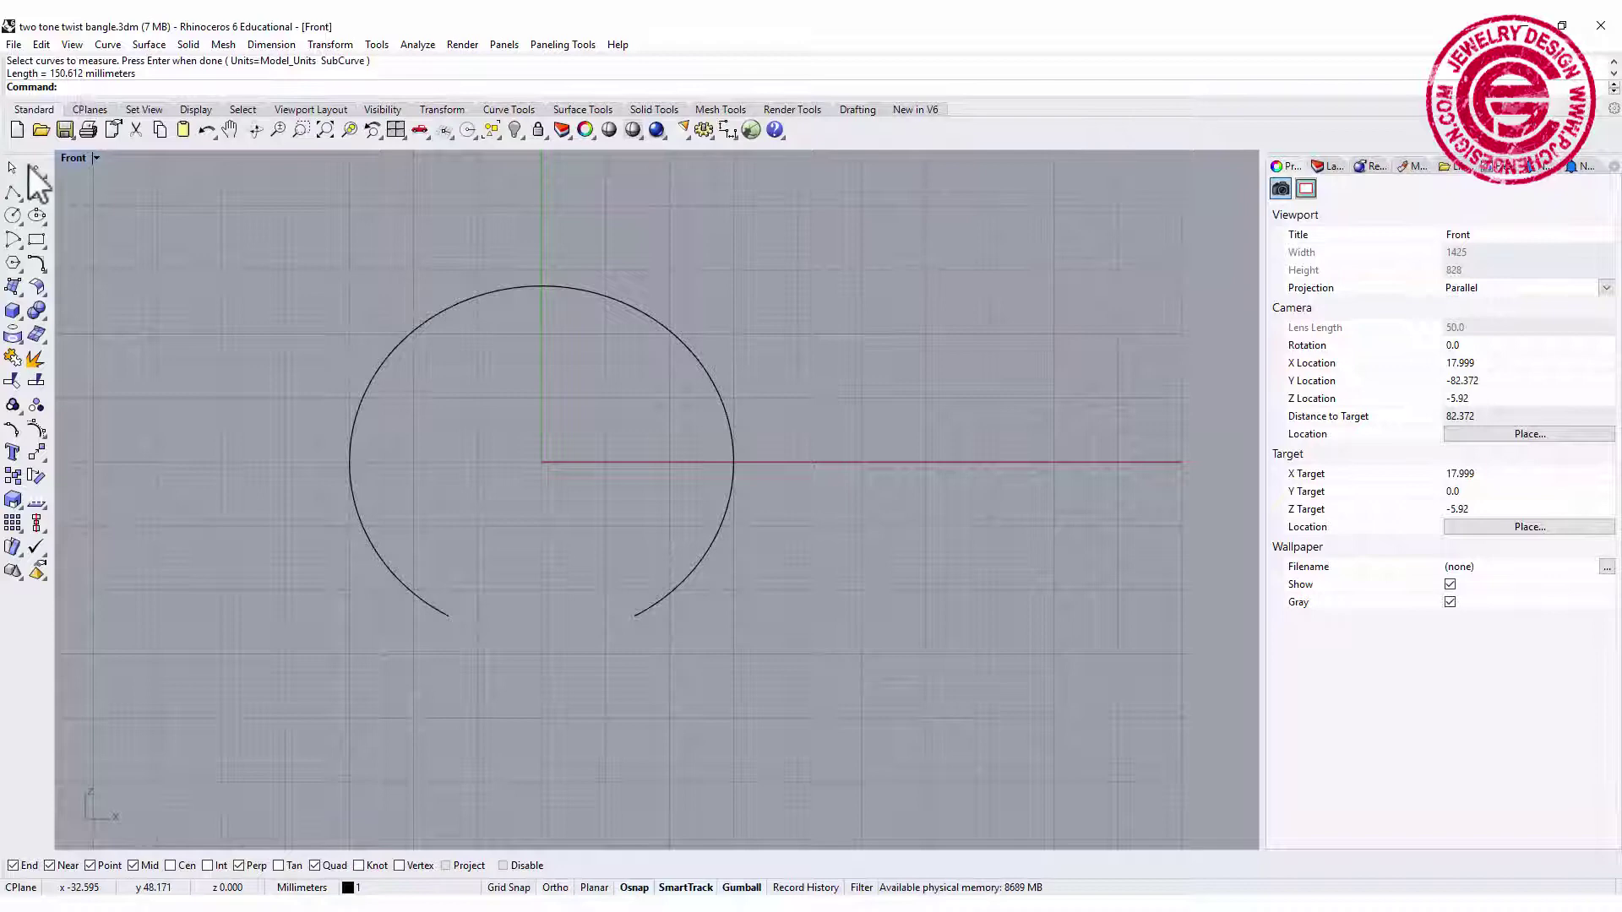
Step: Draw a horizontal straight line 150.612 mm long with Polyline in the Top view, above the bangle curve
left_click(12, 193)
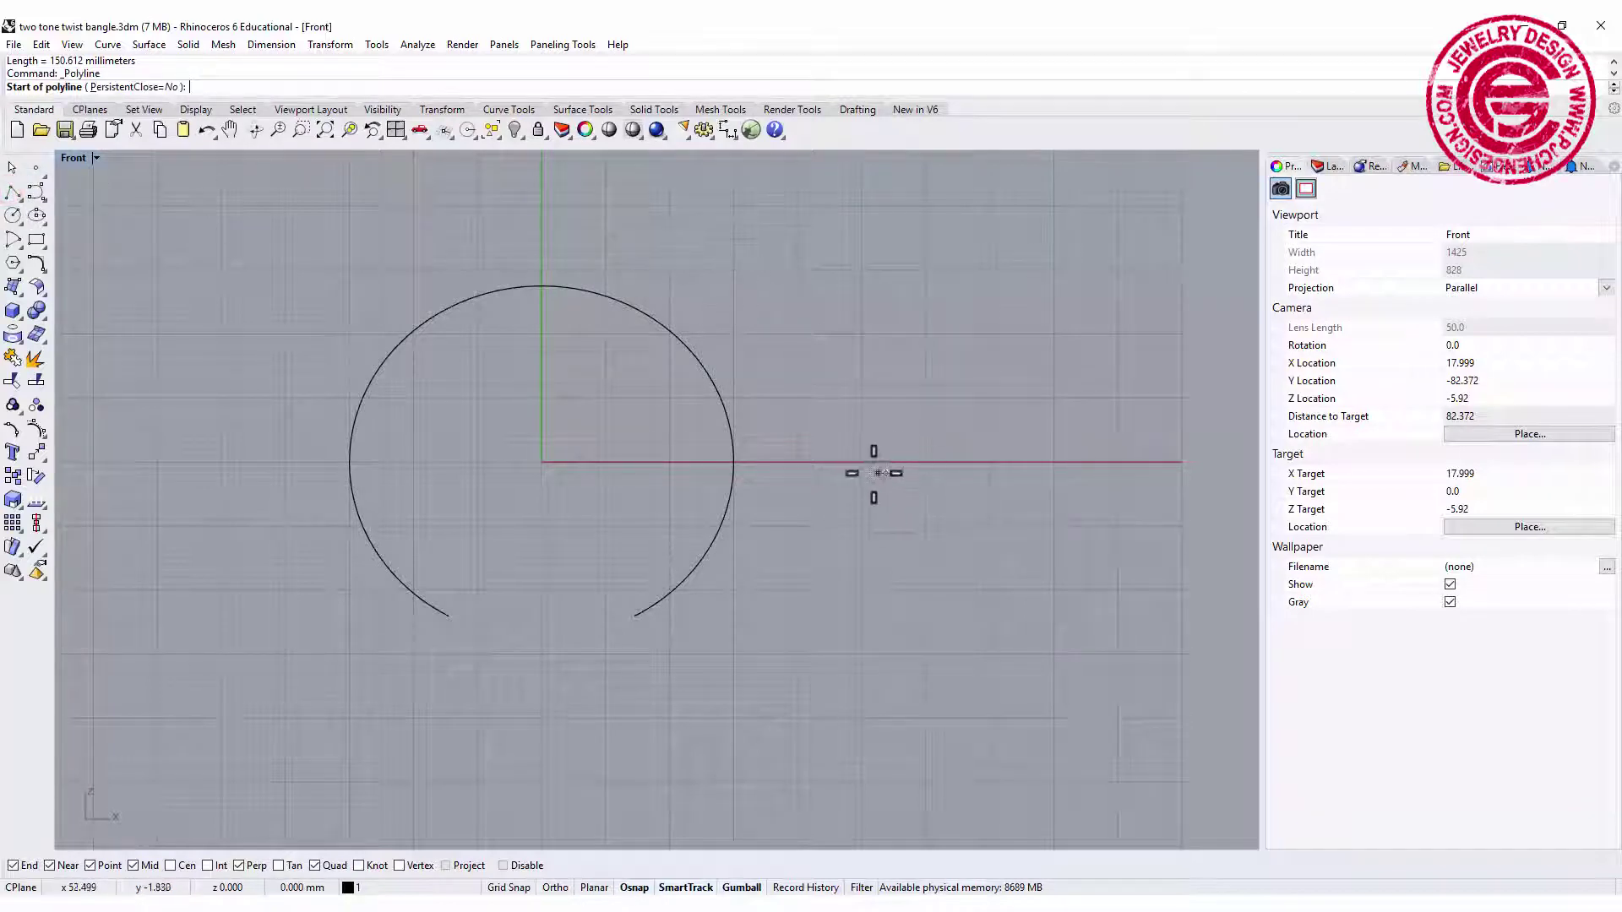
double_click(71, 161)
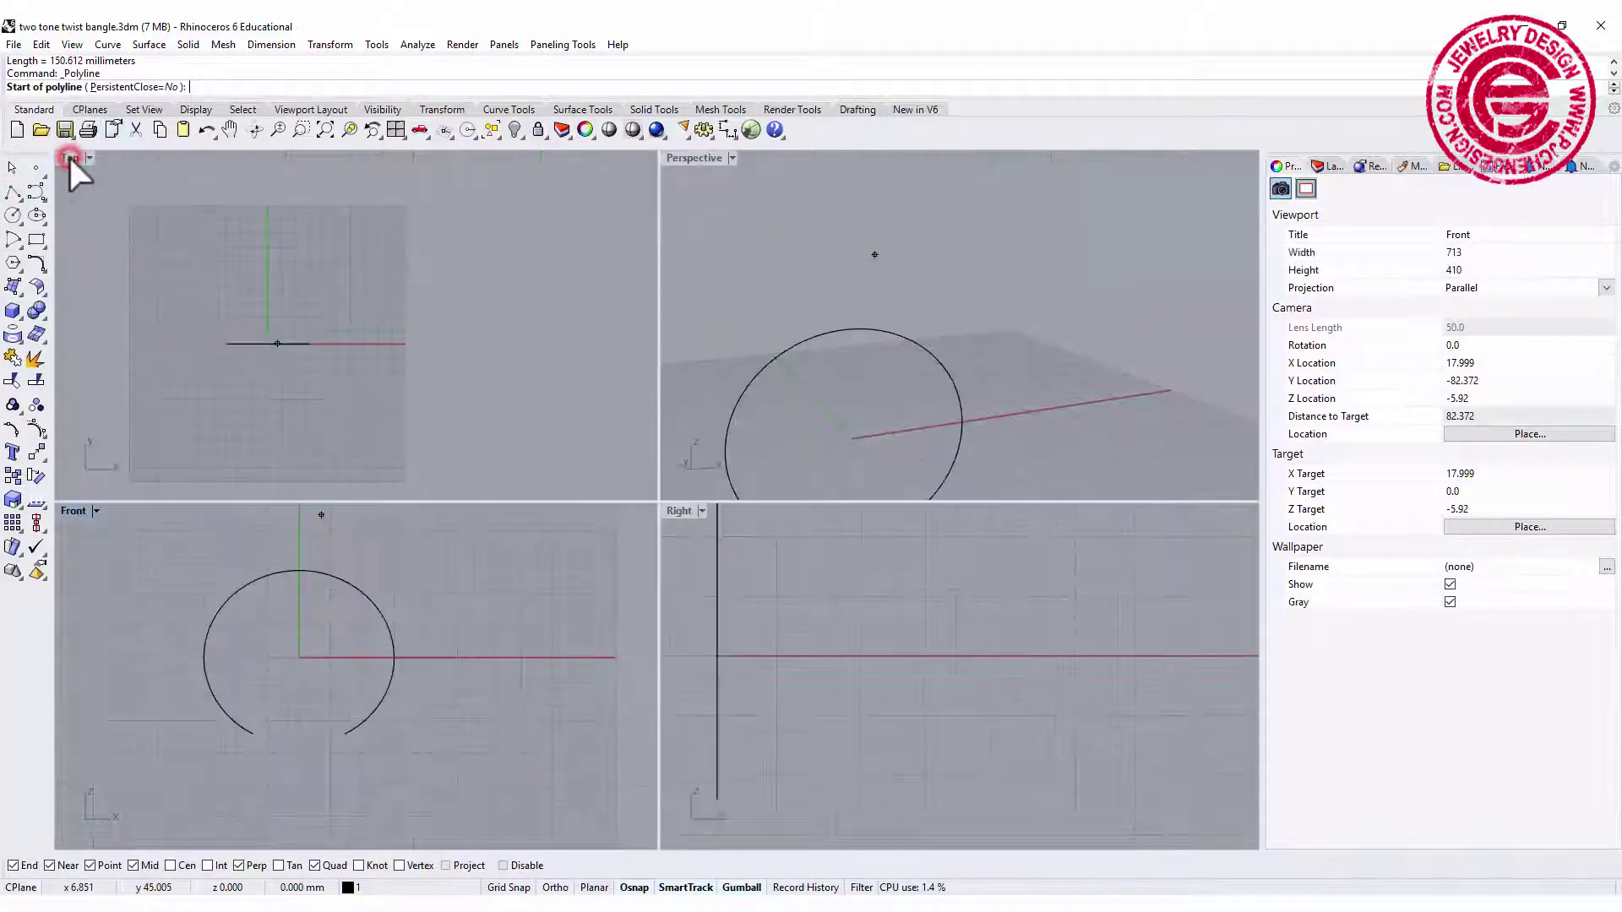
double_click(71, 161)
left_click(519, 445)
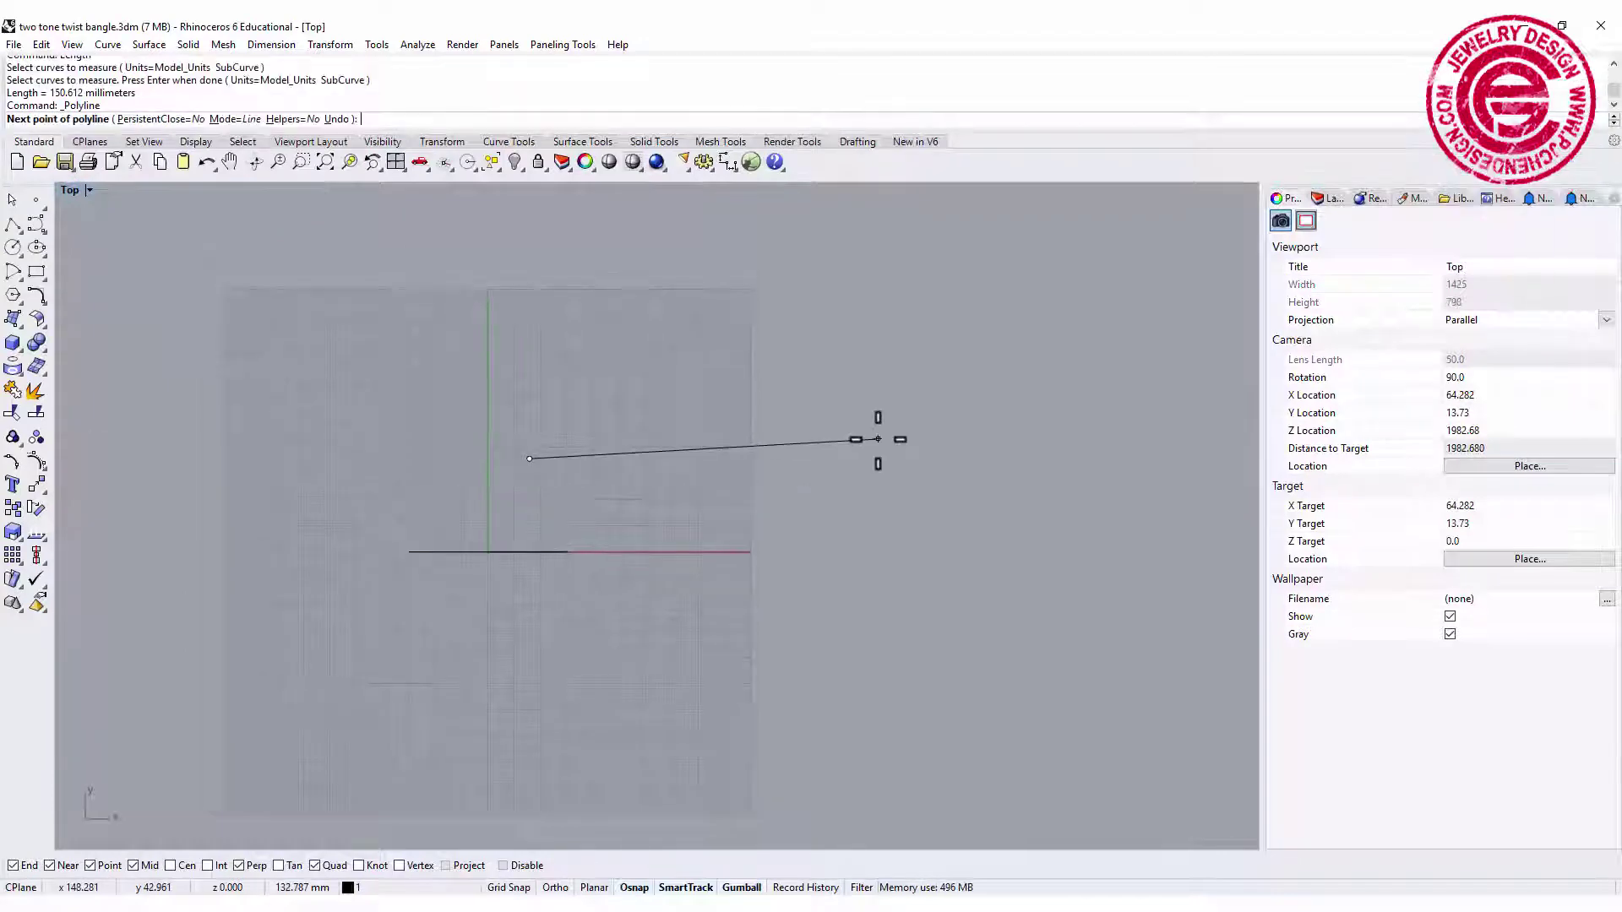
type("150")
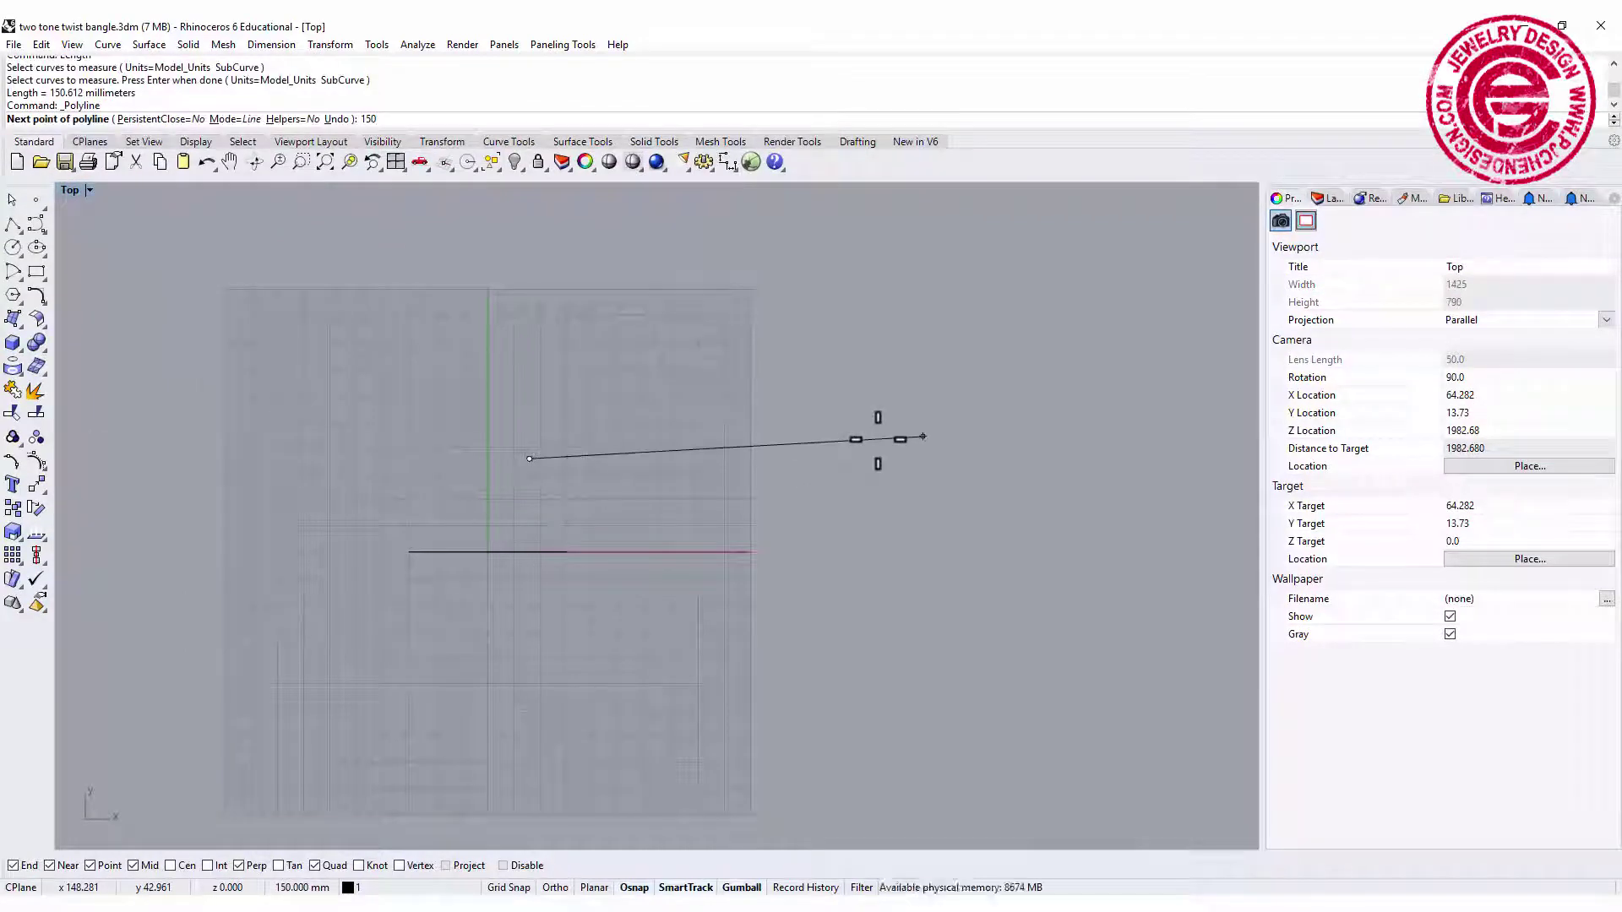
type(".612")
key("Return")
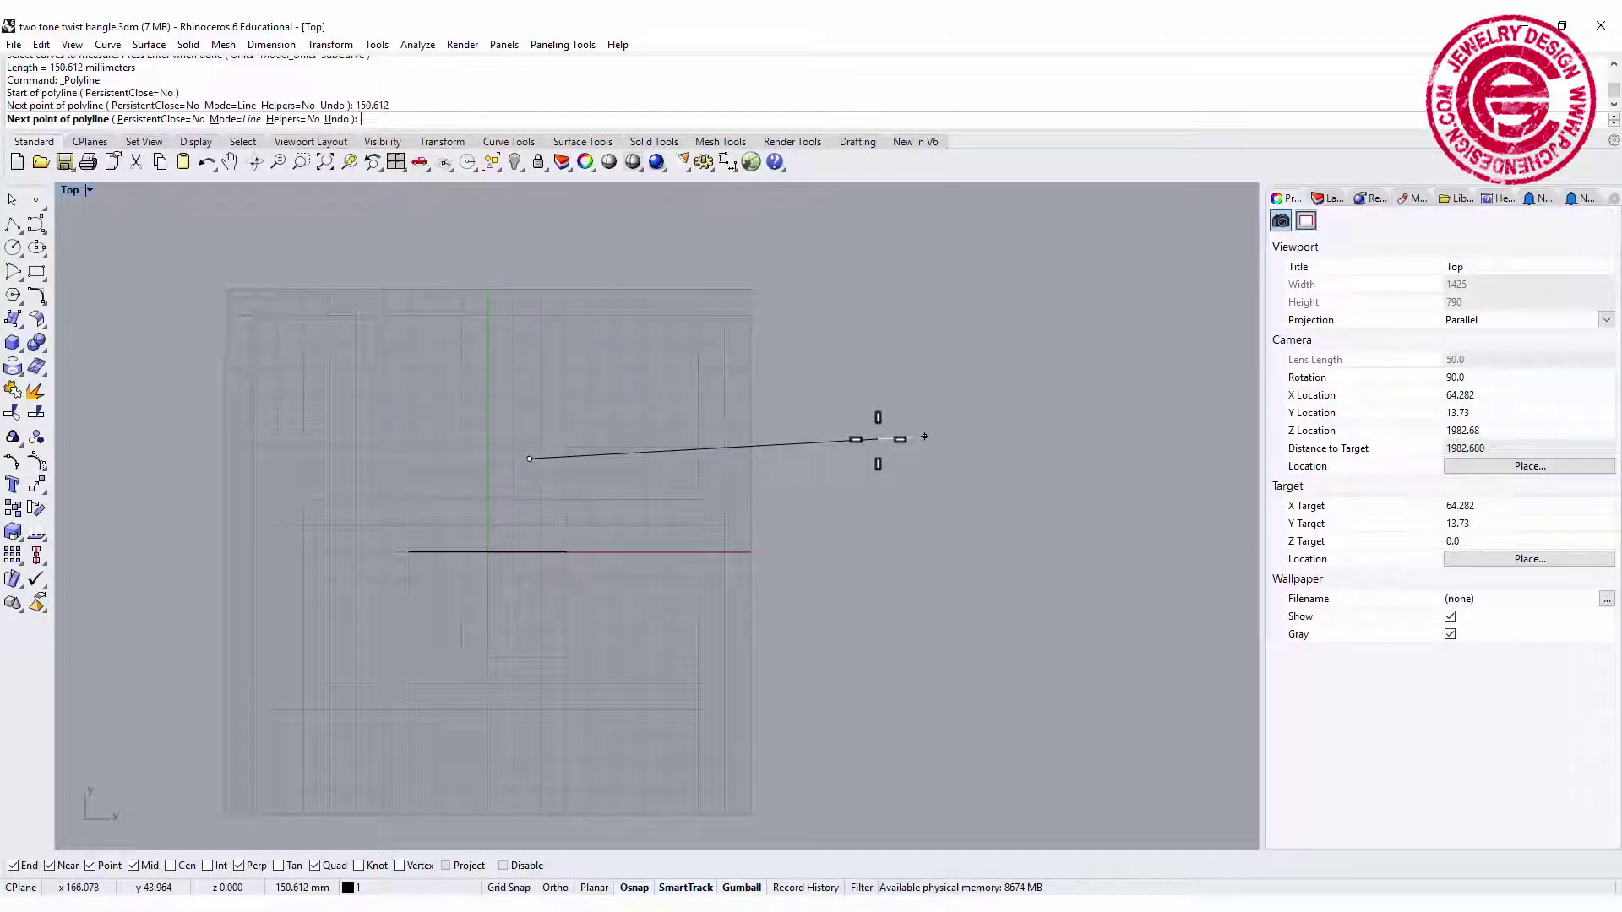
left_click(924, 457)
key("Return")
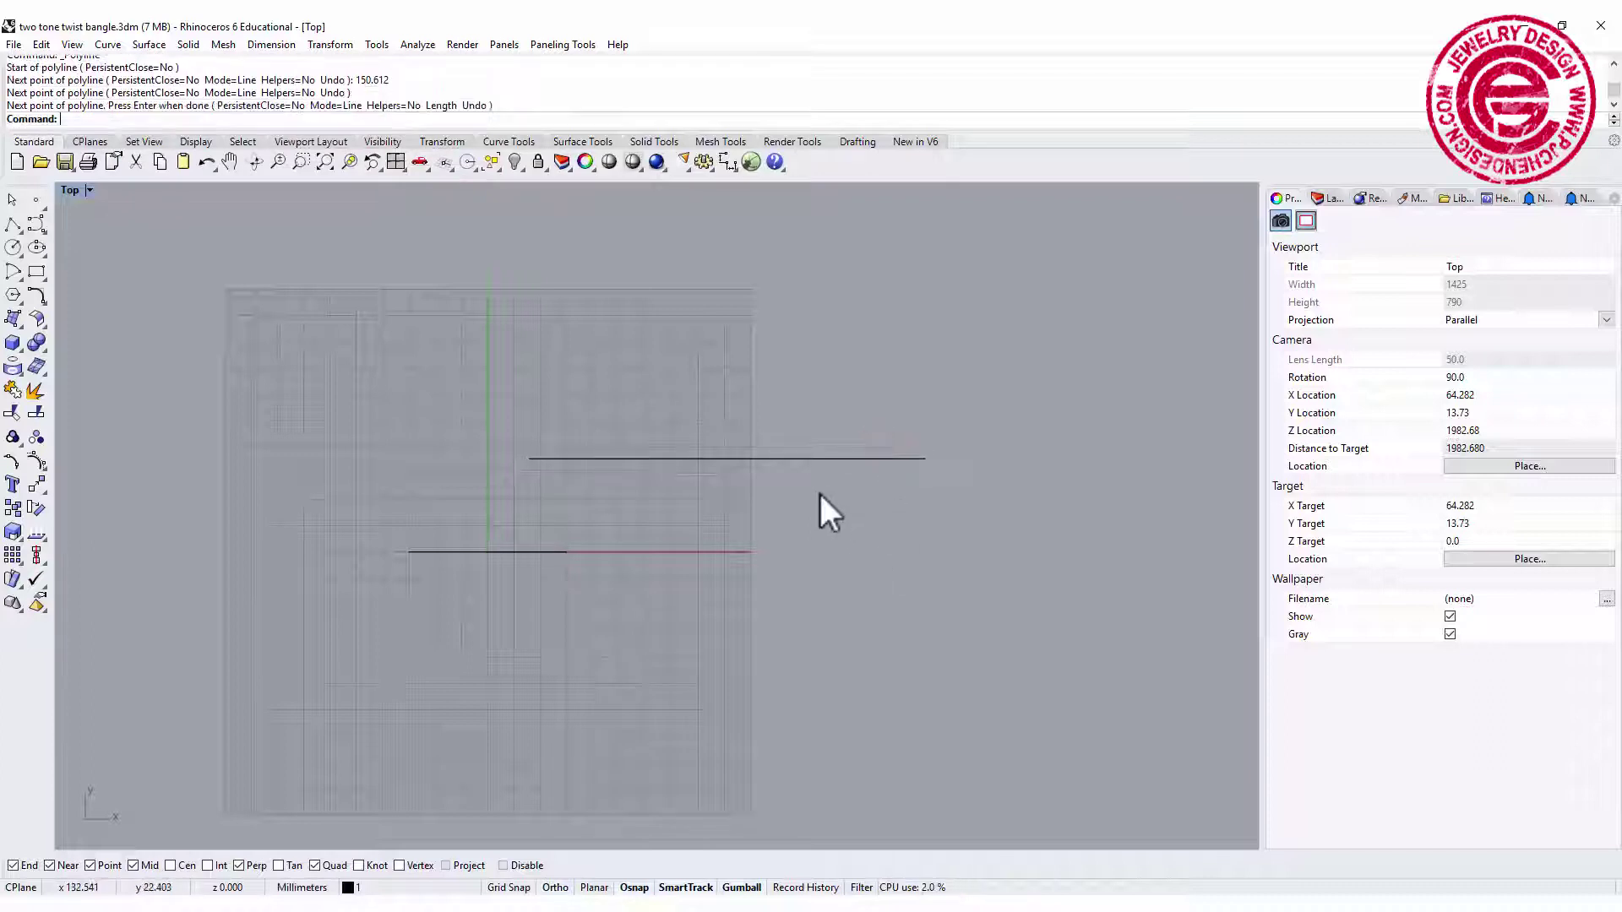
Step: Switch from the Top view to a maximized Perspective view showing both the bangle curve and the straight line
double_click(71, 190)
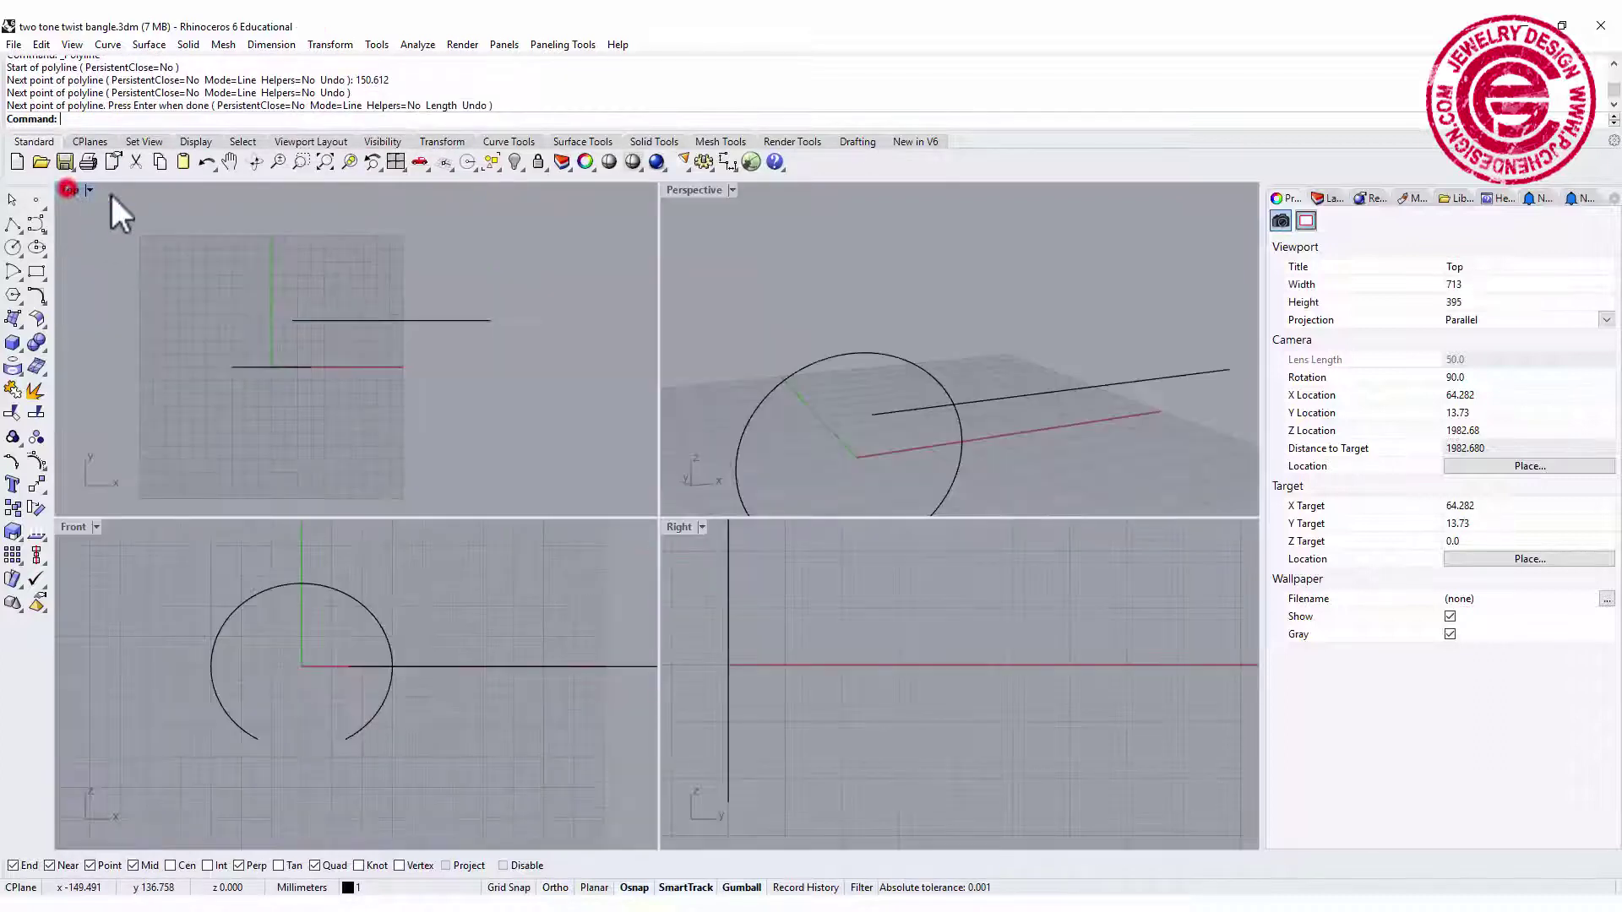
right_click_drag(900, 350, 924, 317)
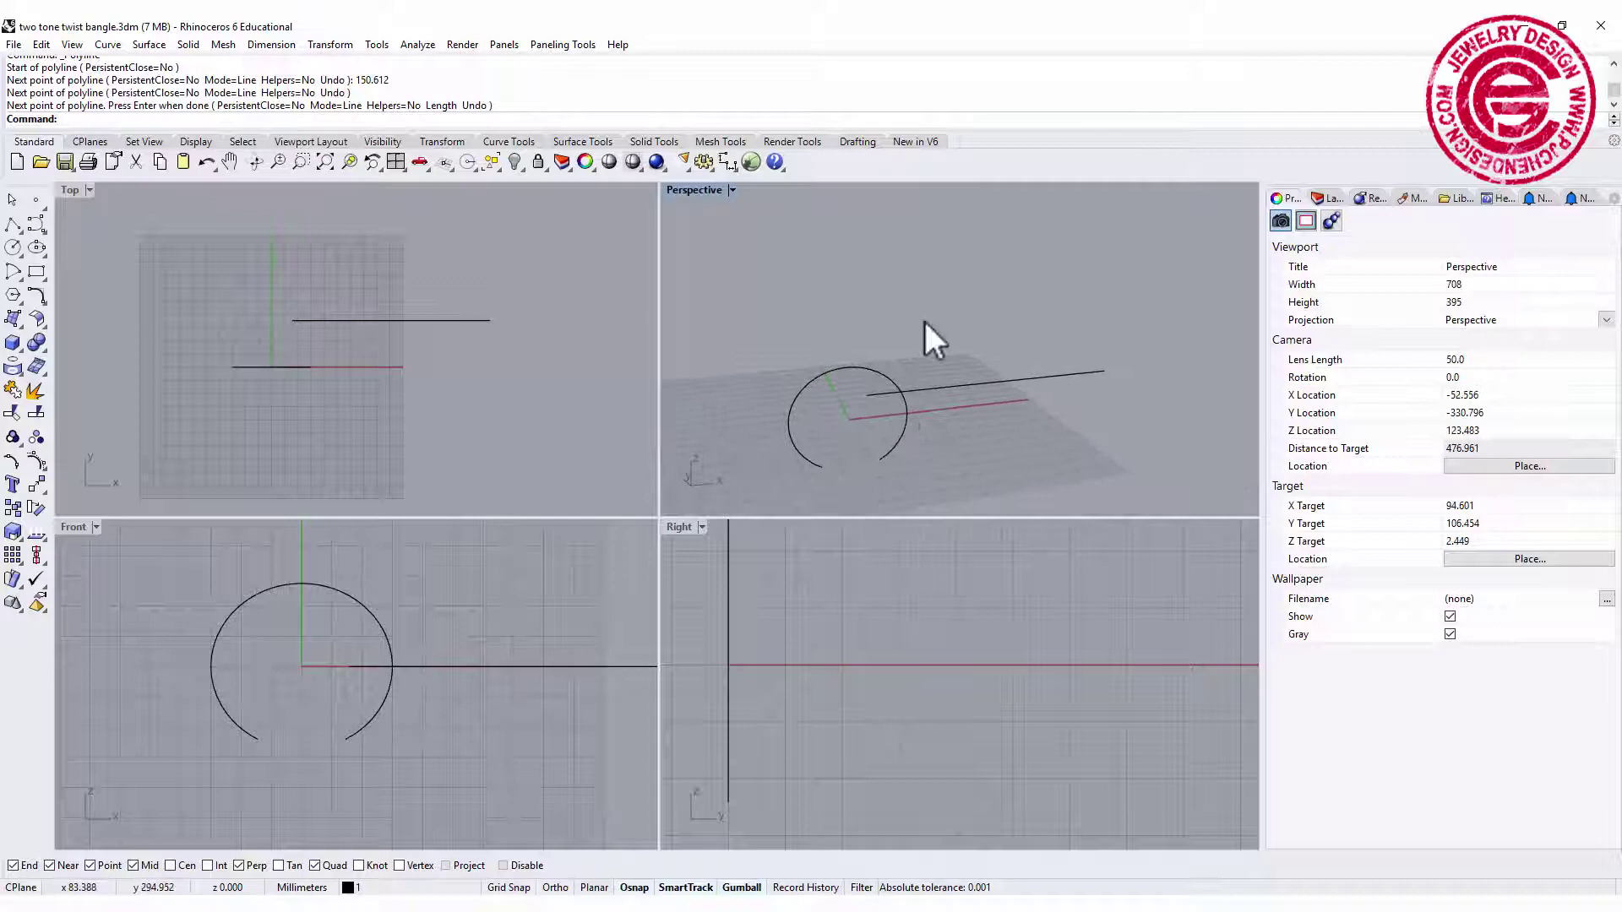
double_click(677, 190)
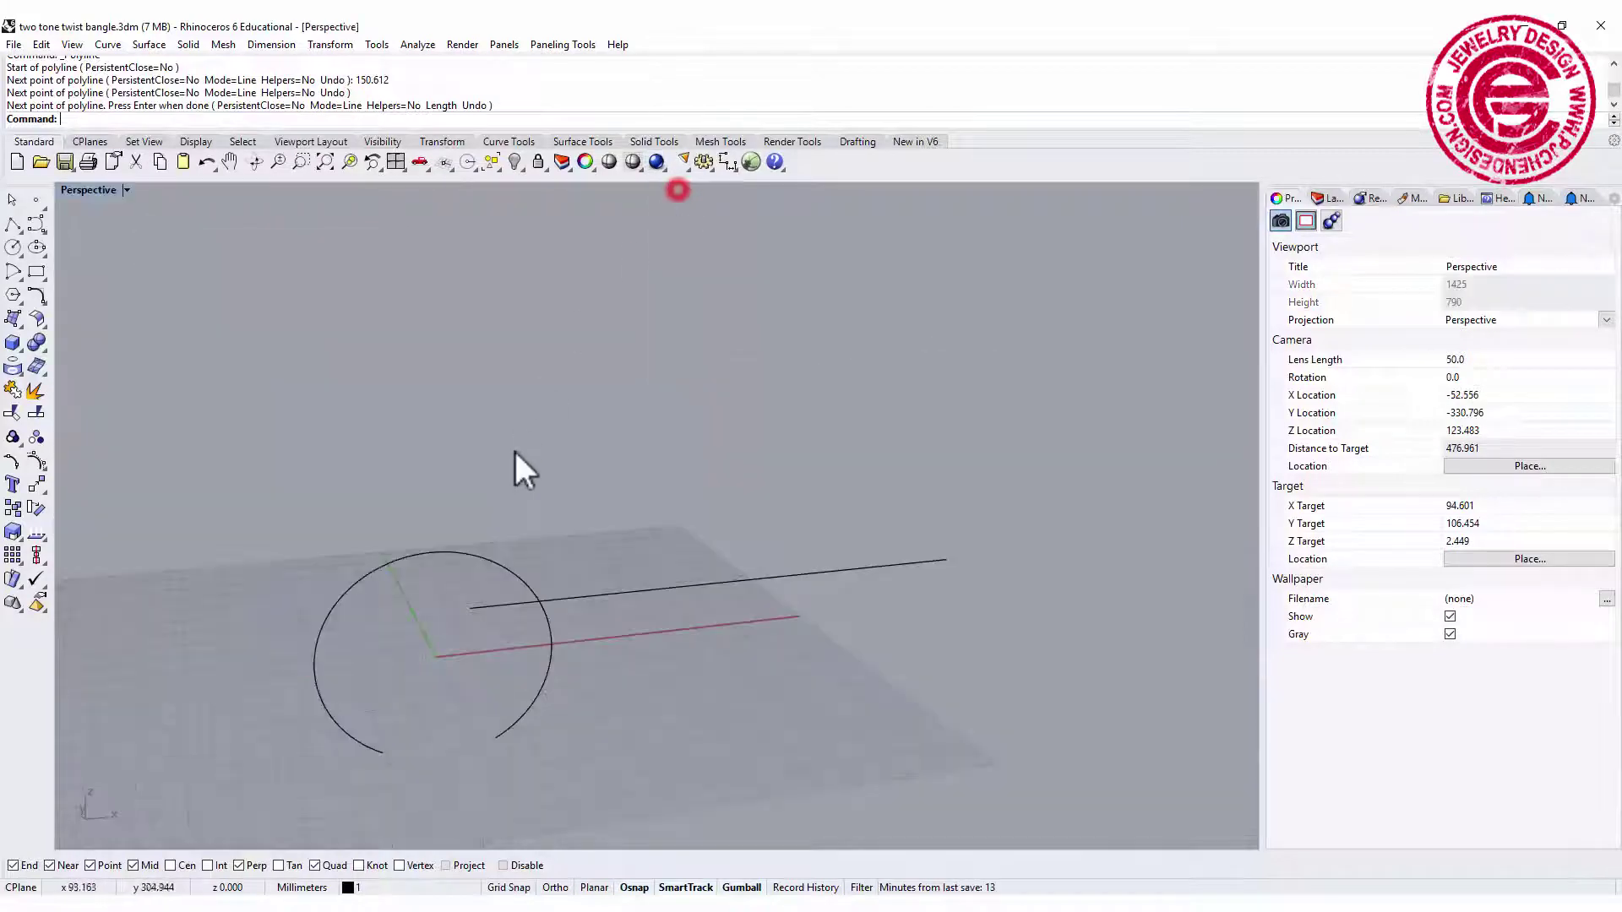
Step: Draw a rectangular profile 7 mm long and 2 mm wide in the Right view, cornered on the straight line's start point
right_click_drag(518, 464, 550, 438)
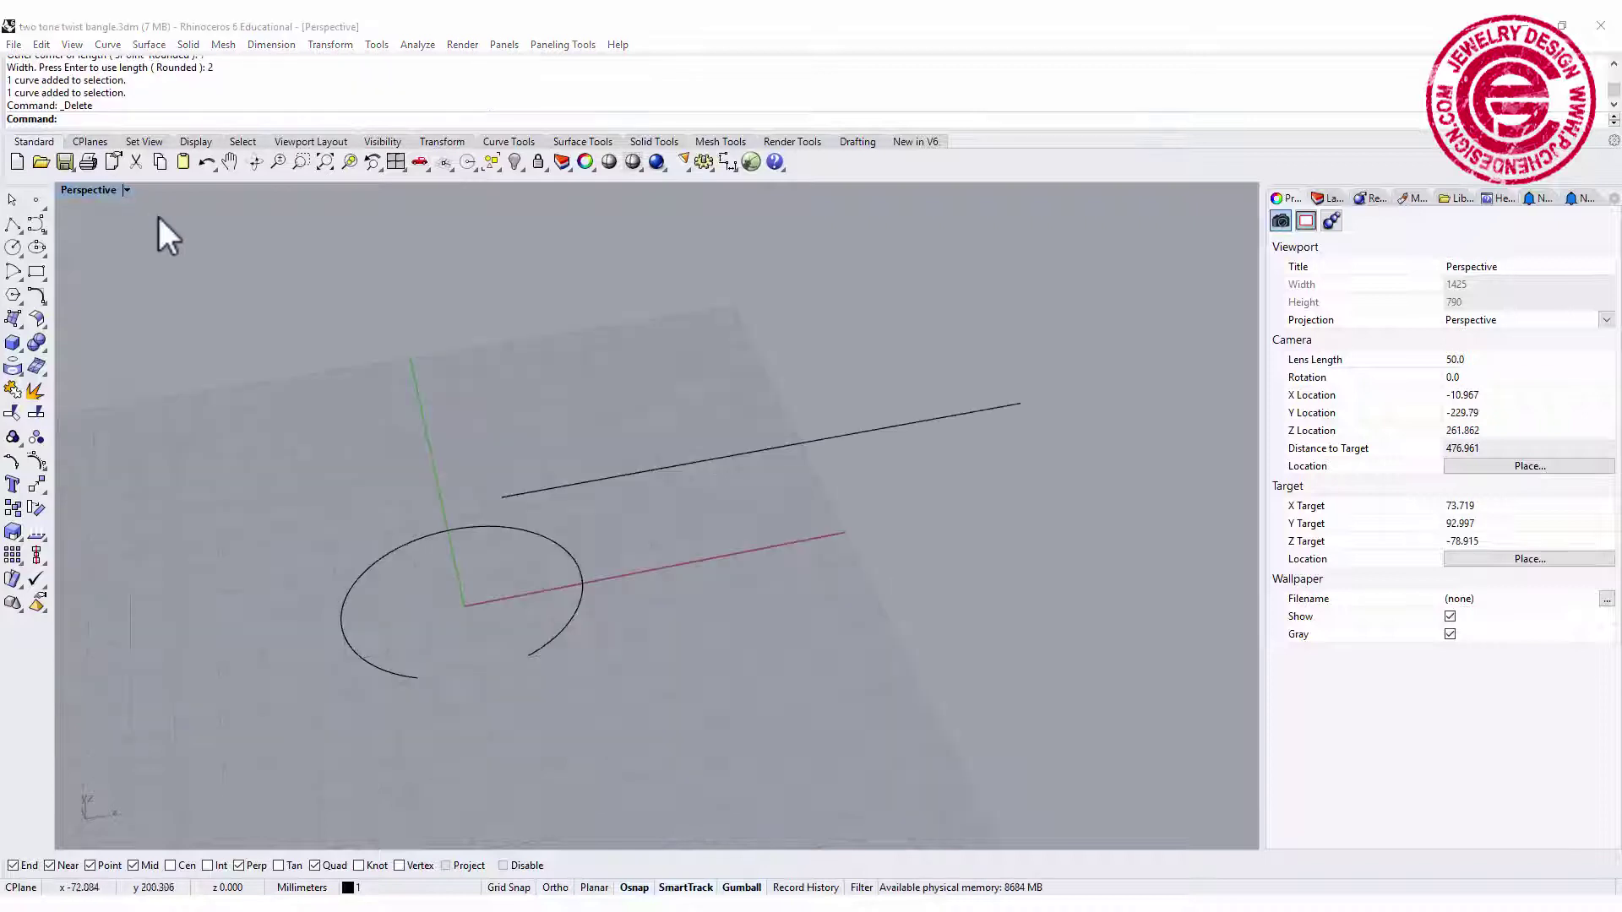
left_click(37, 272)
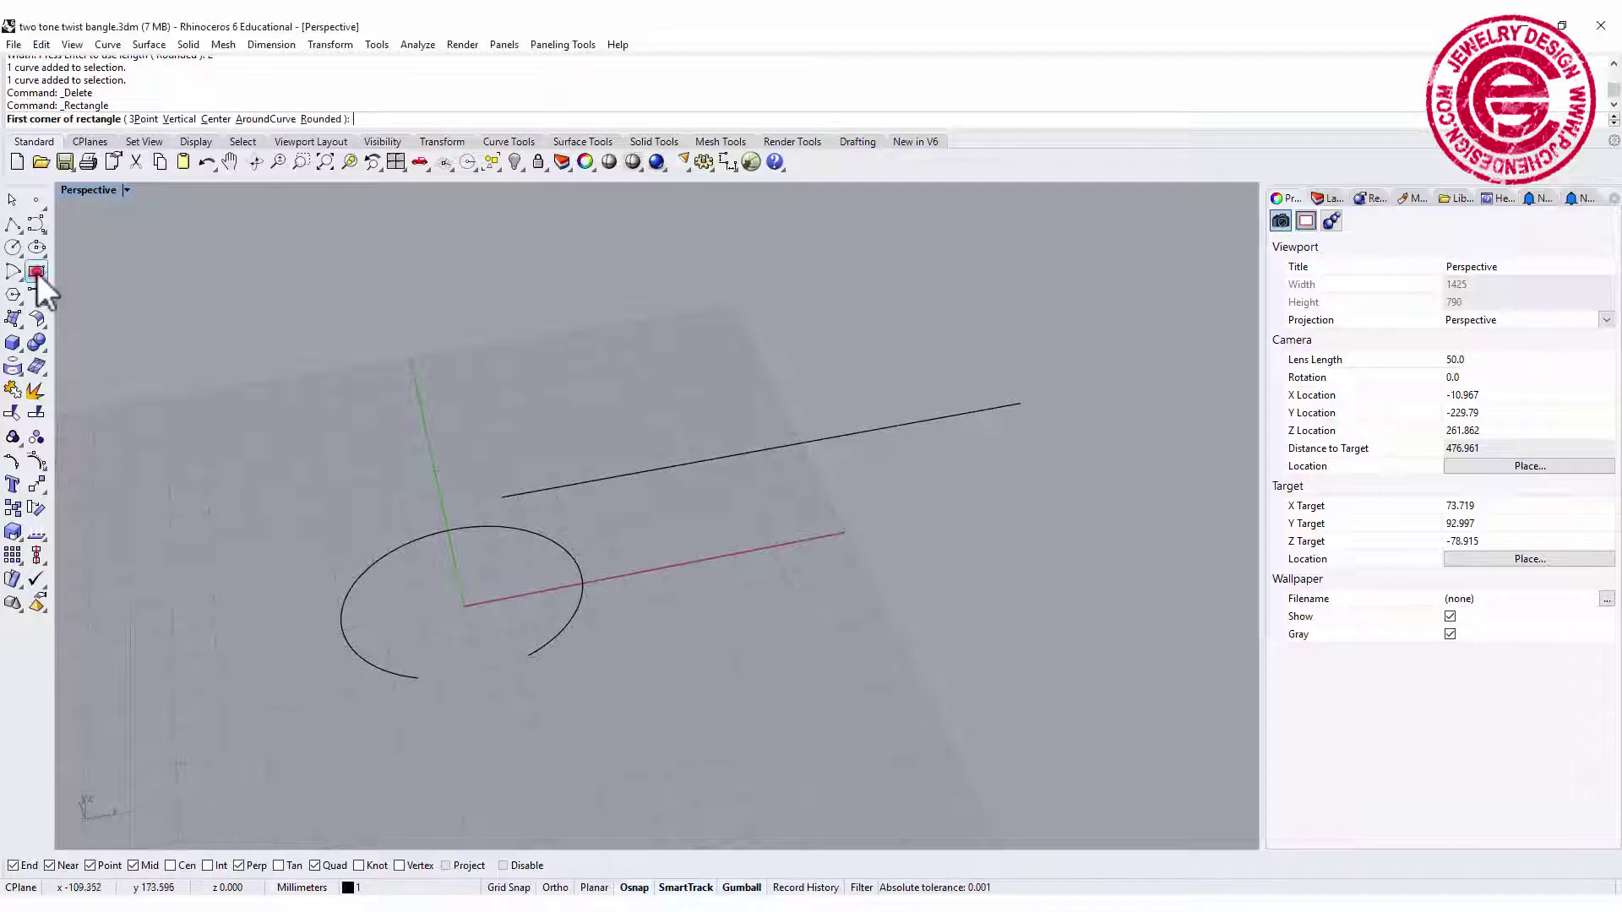
left_click(501, 498)
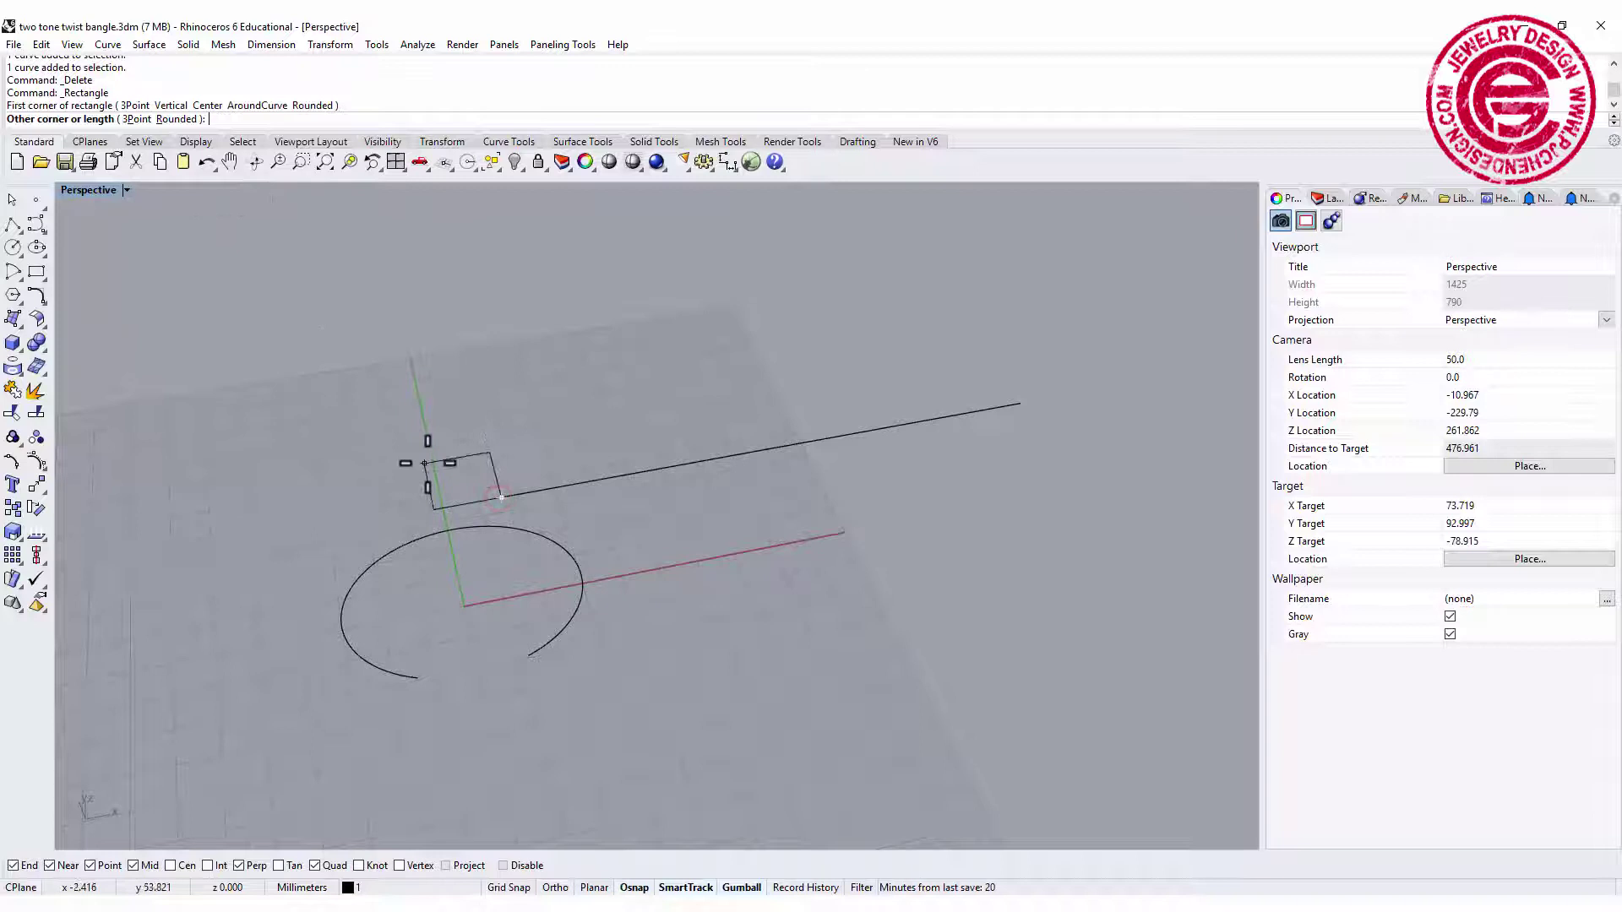
double_click(89, 190)
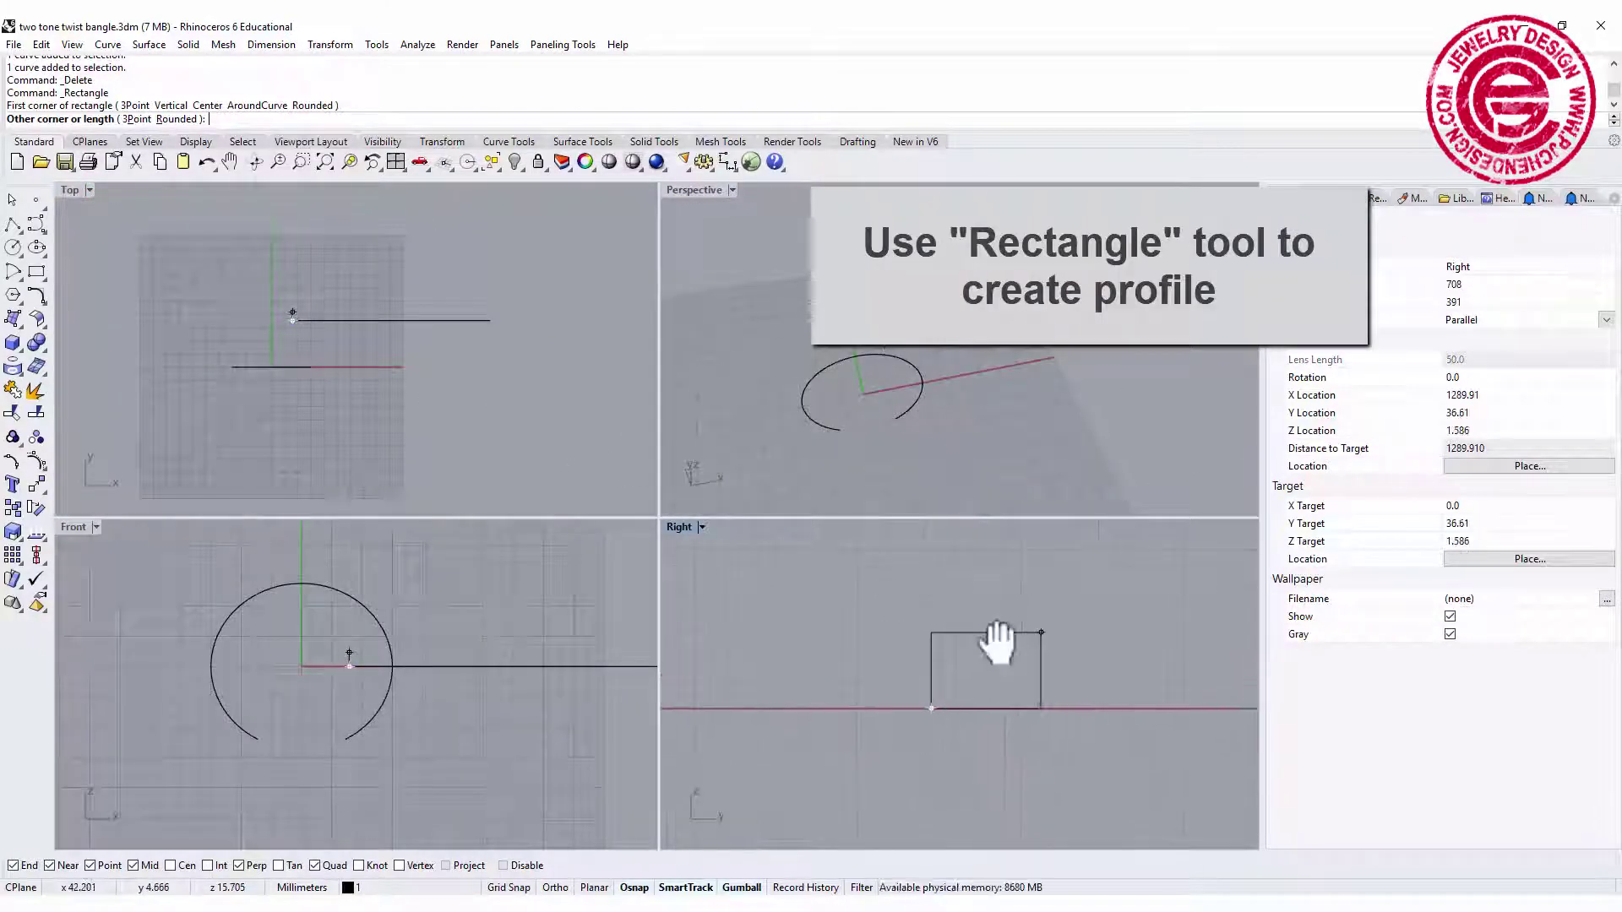
right_click_drag(1148, 650, 966, 611)
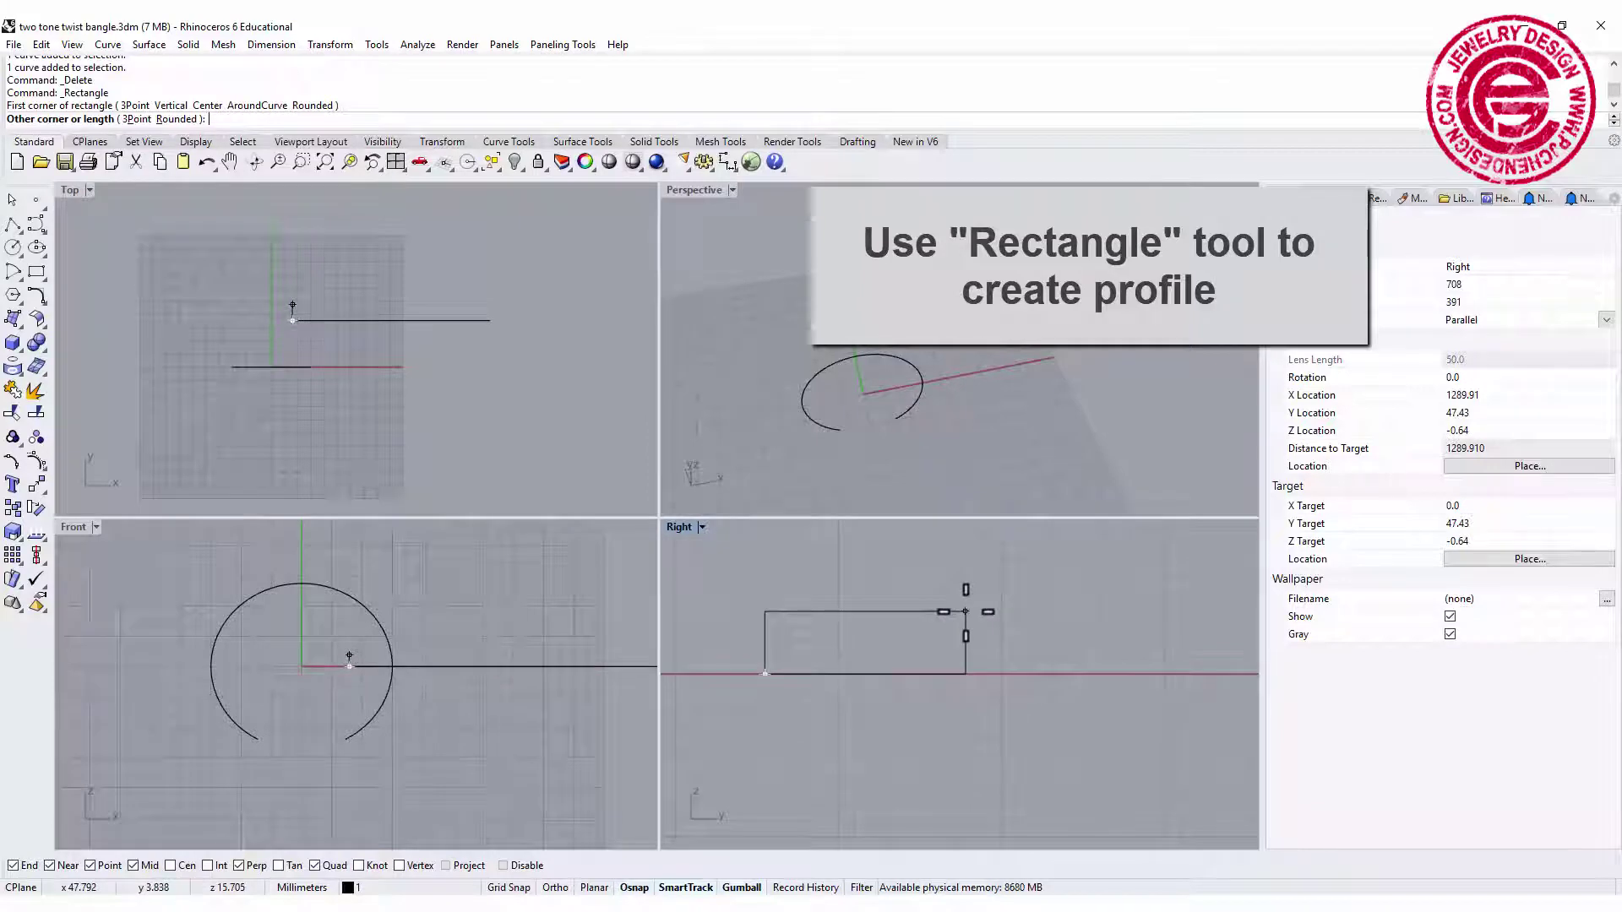
type("7")
key("Return")
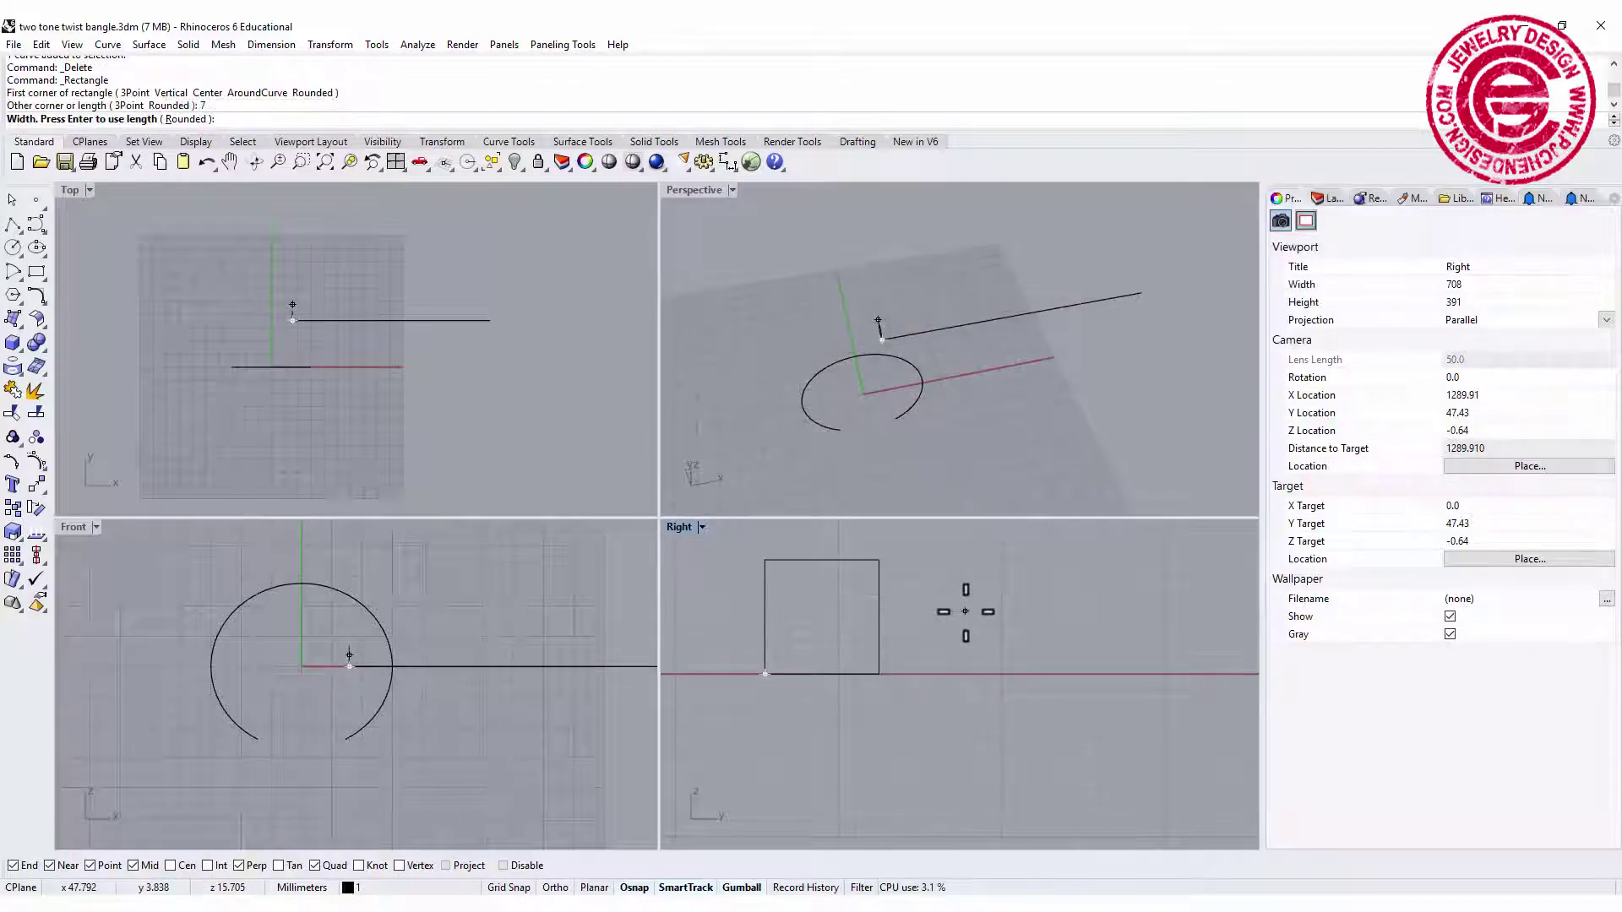
type("2")
key("Return")
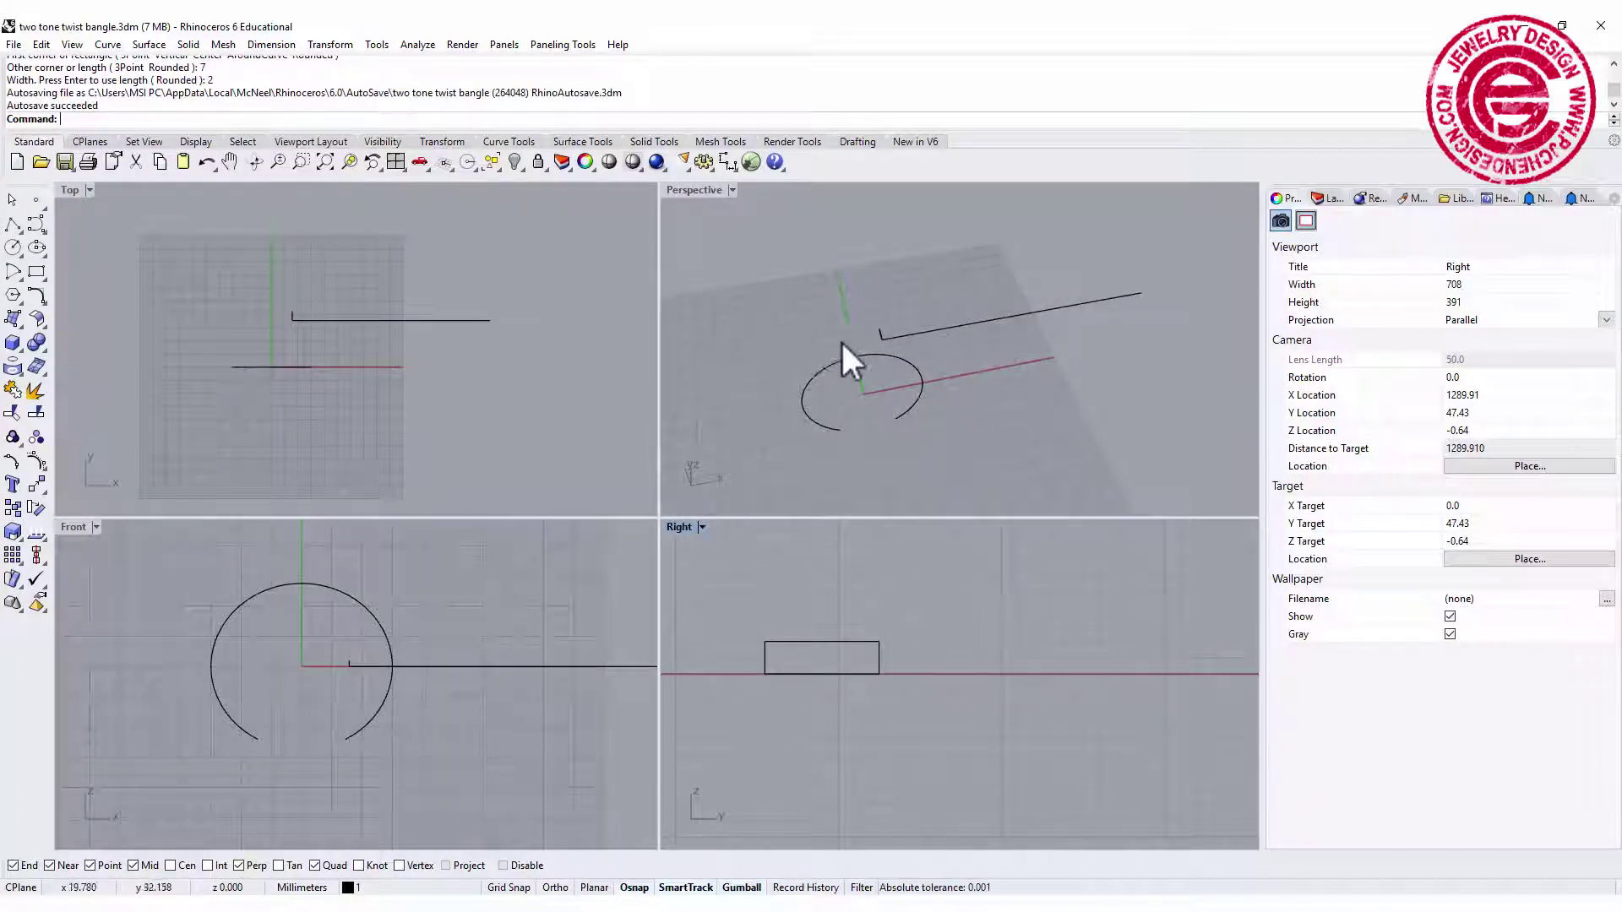
Step: Copy the rectangular profile from the line's start point to its far endpoint in a maximized Perspective view
scroll(845, 355, "up", 2)
double_click(692, 190)
right_click_drag(804, 409, 516, 431)
left_click(469, 435)
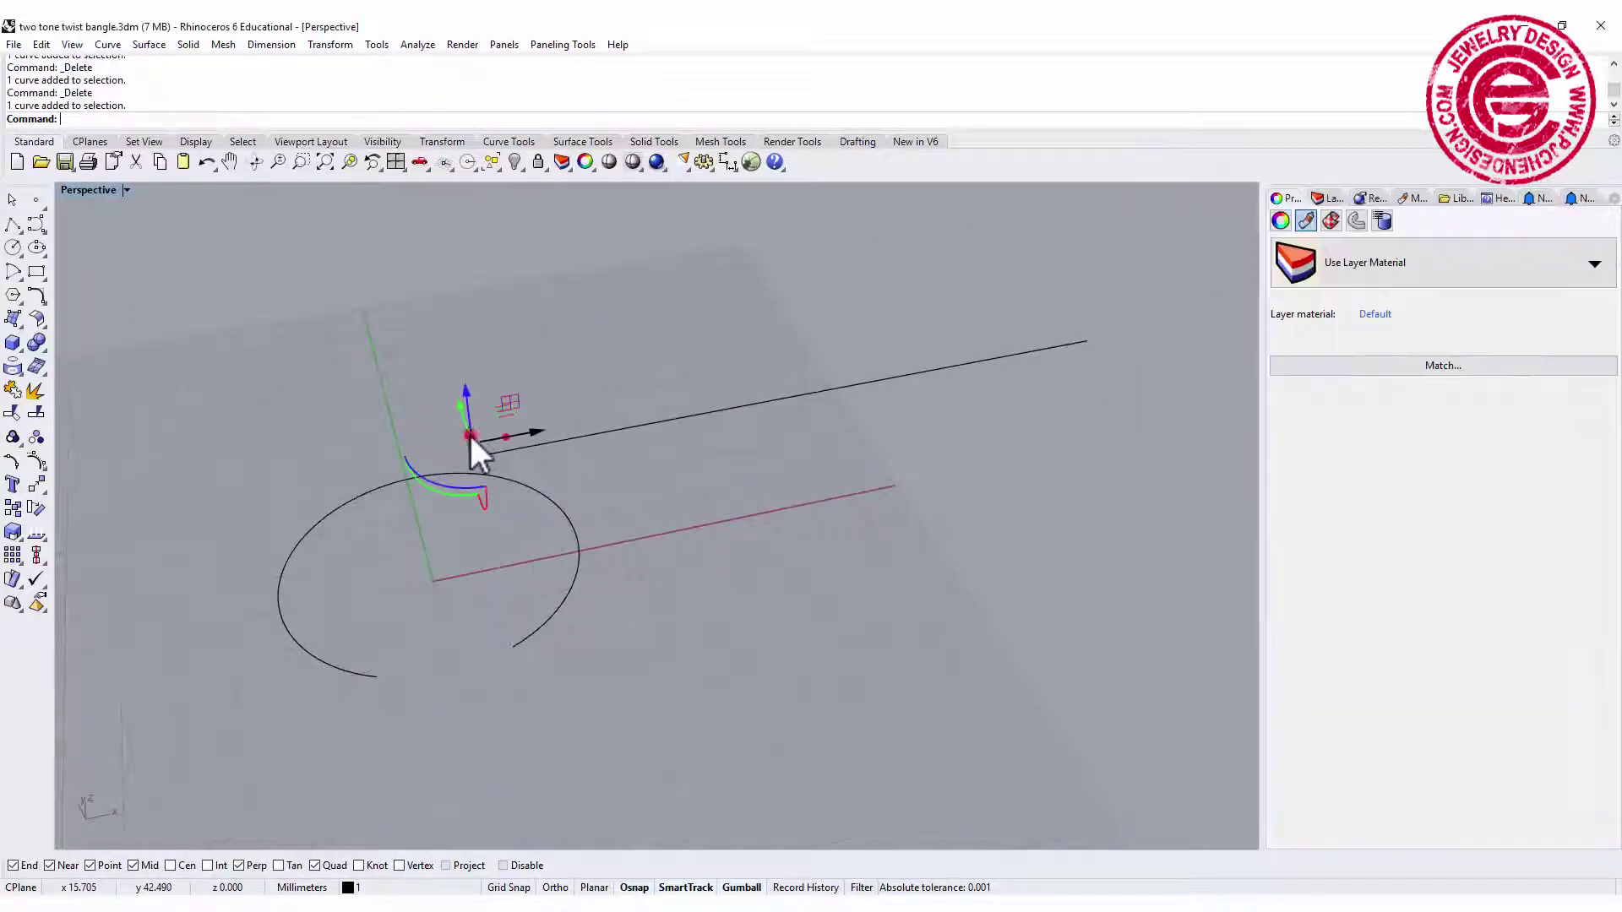
left_click(12, 508)
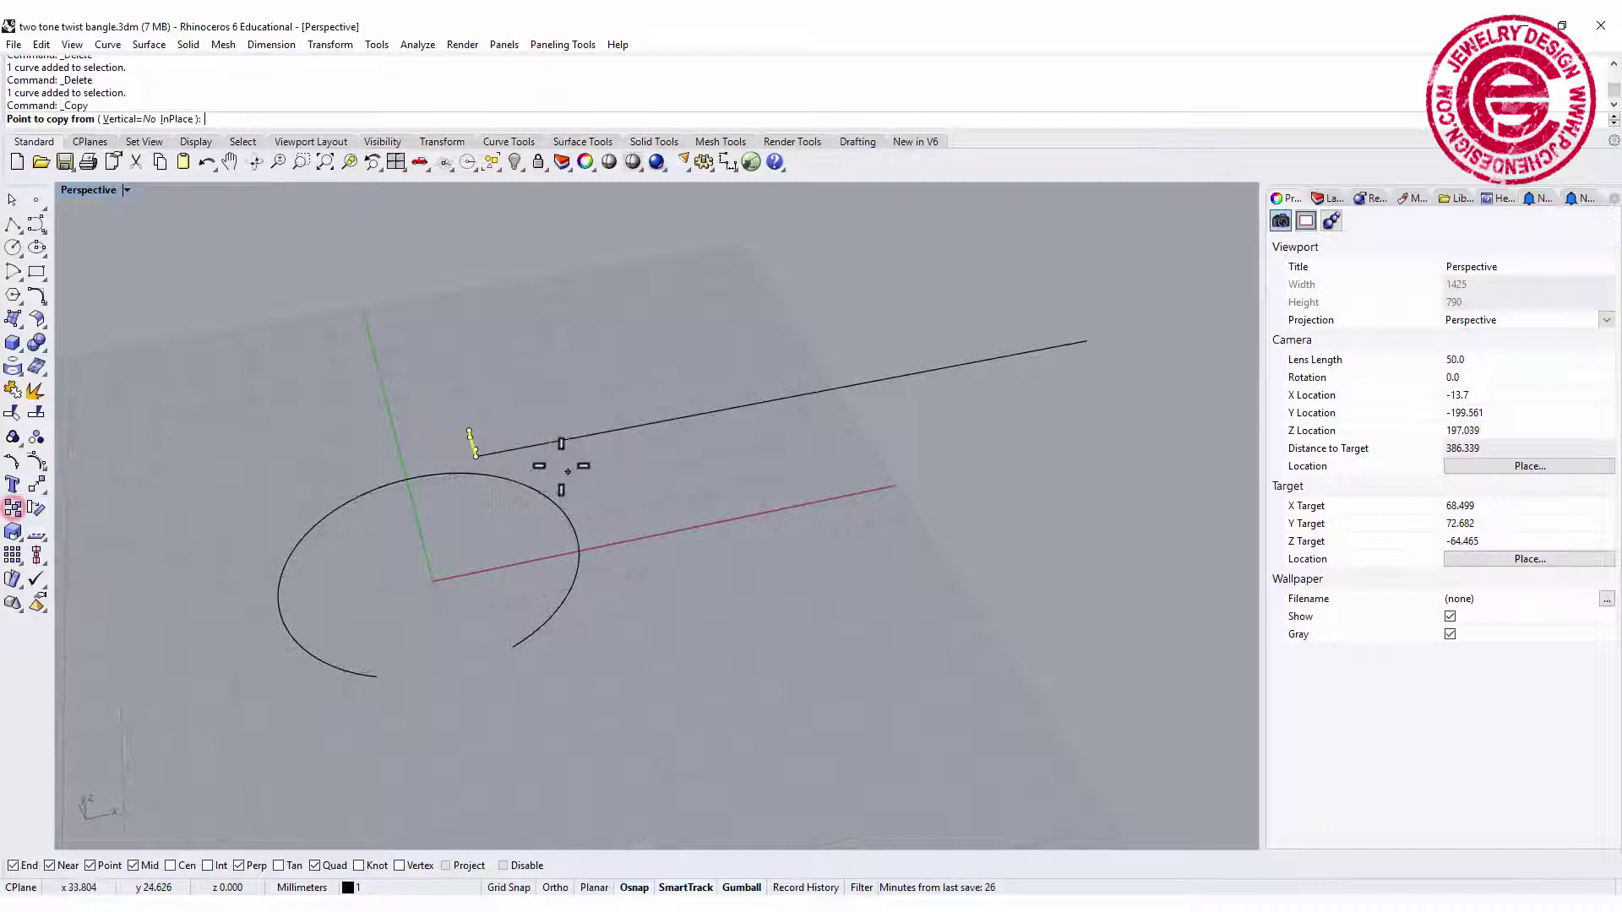
left_click(473, 457)
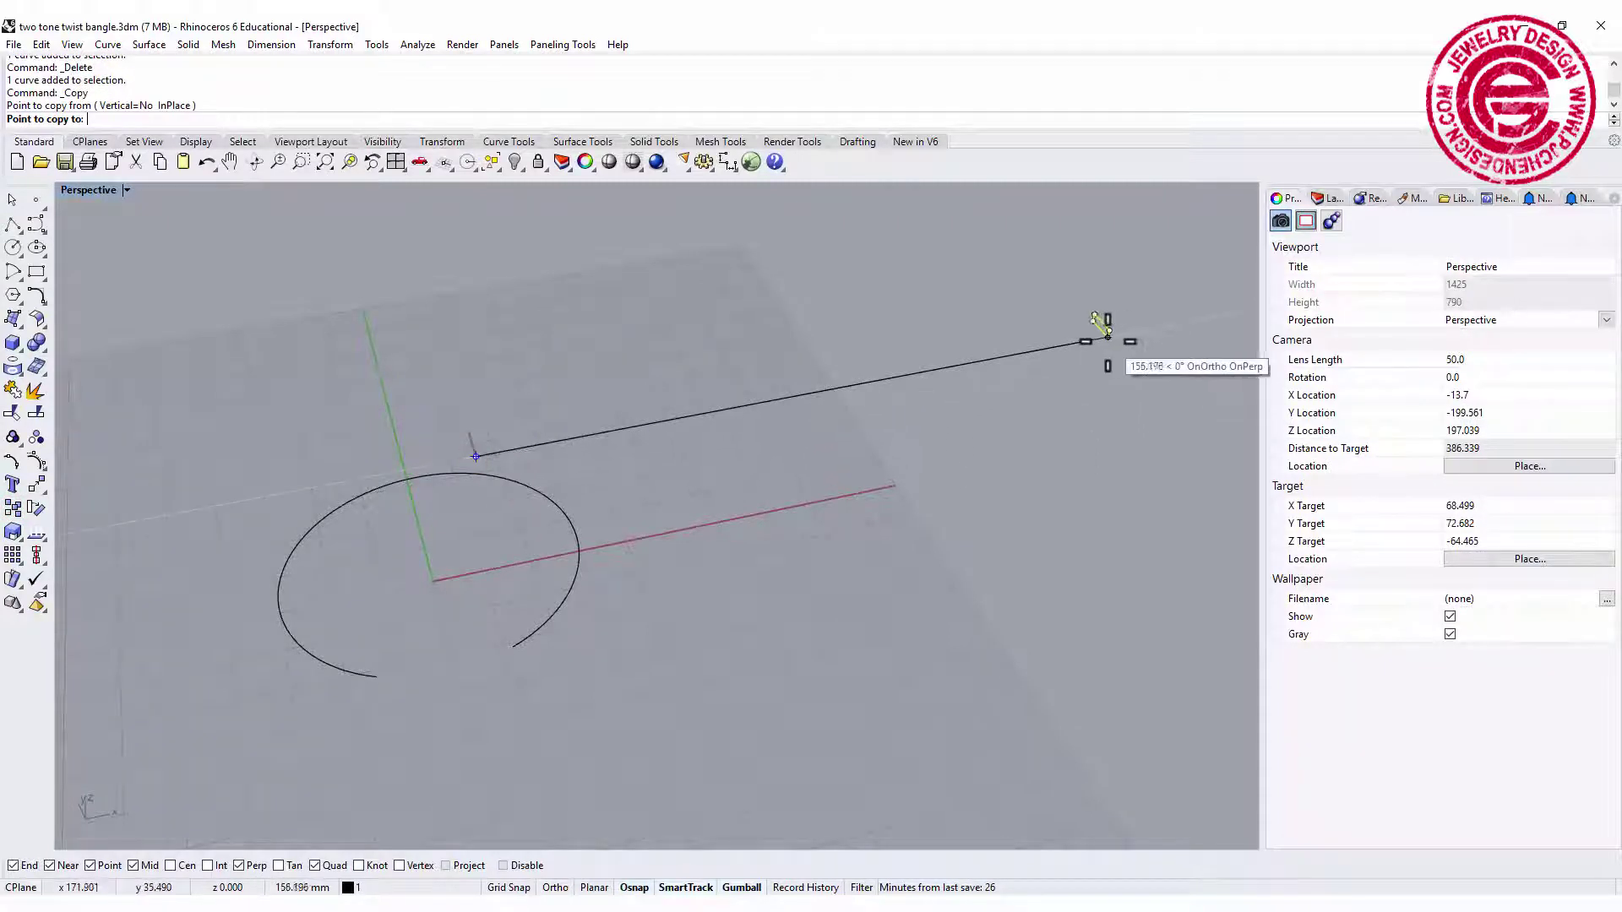
left_click(1082, 327)
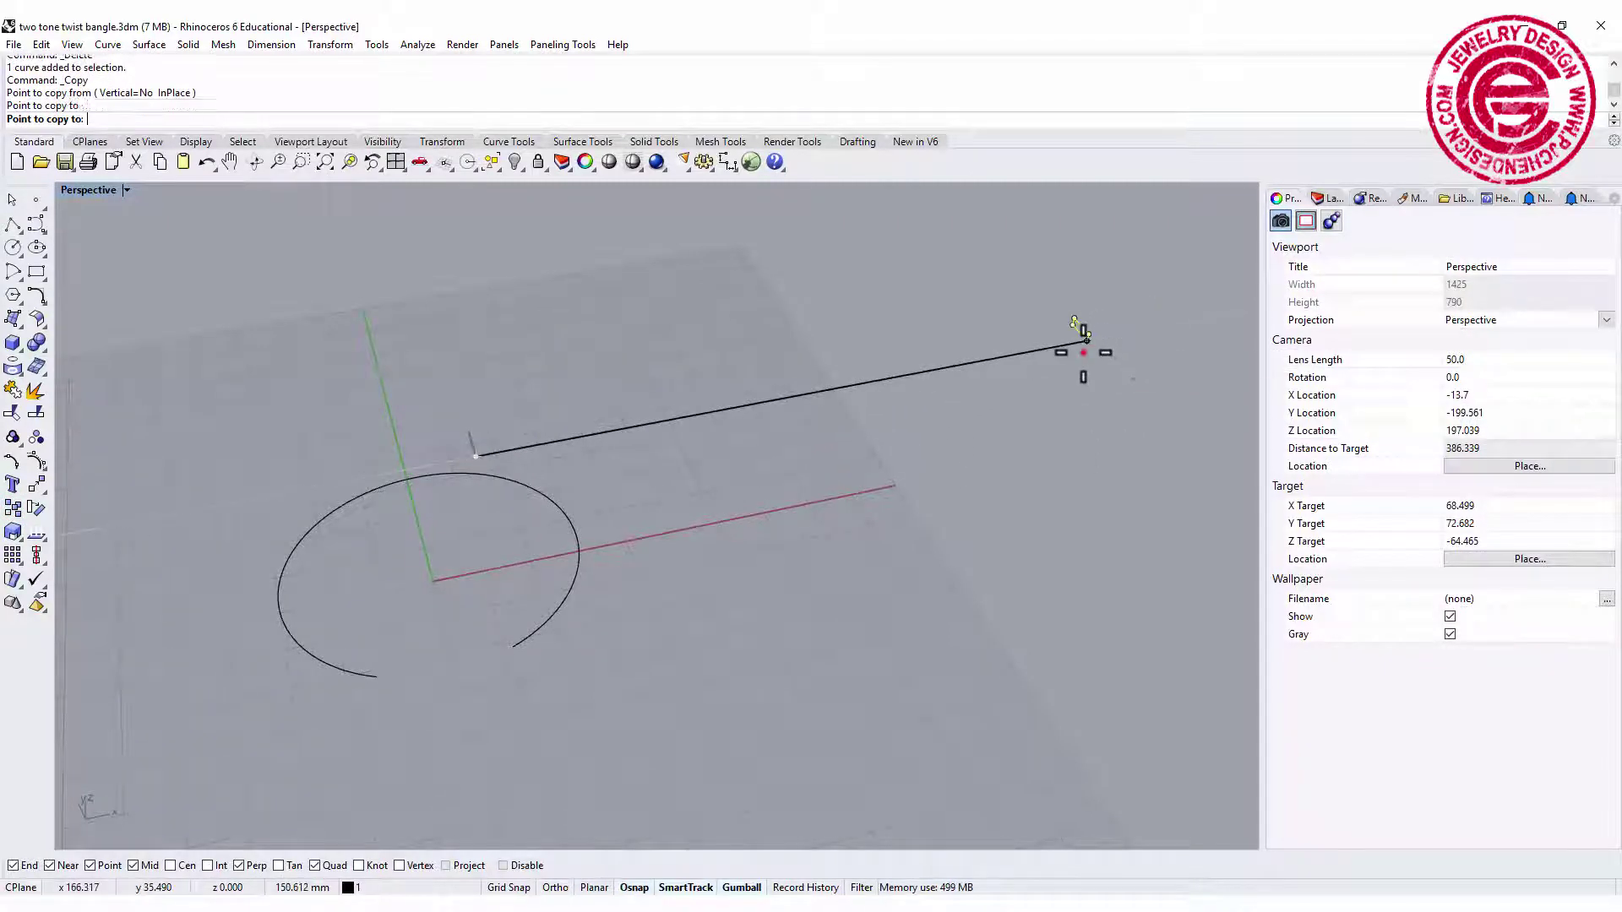
key("Return")
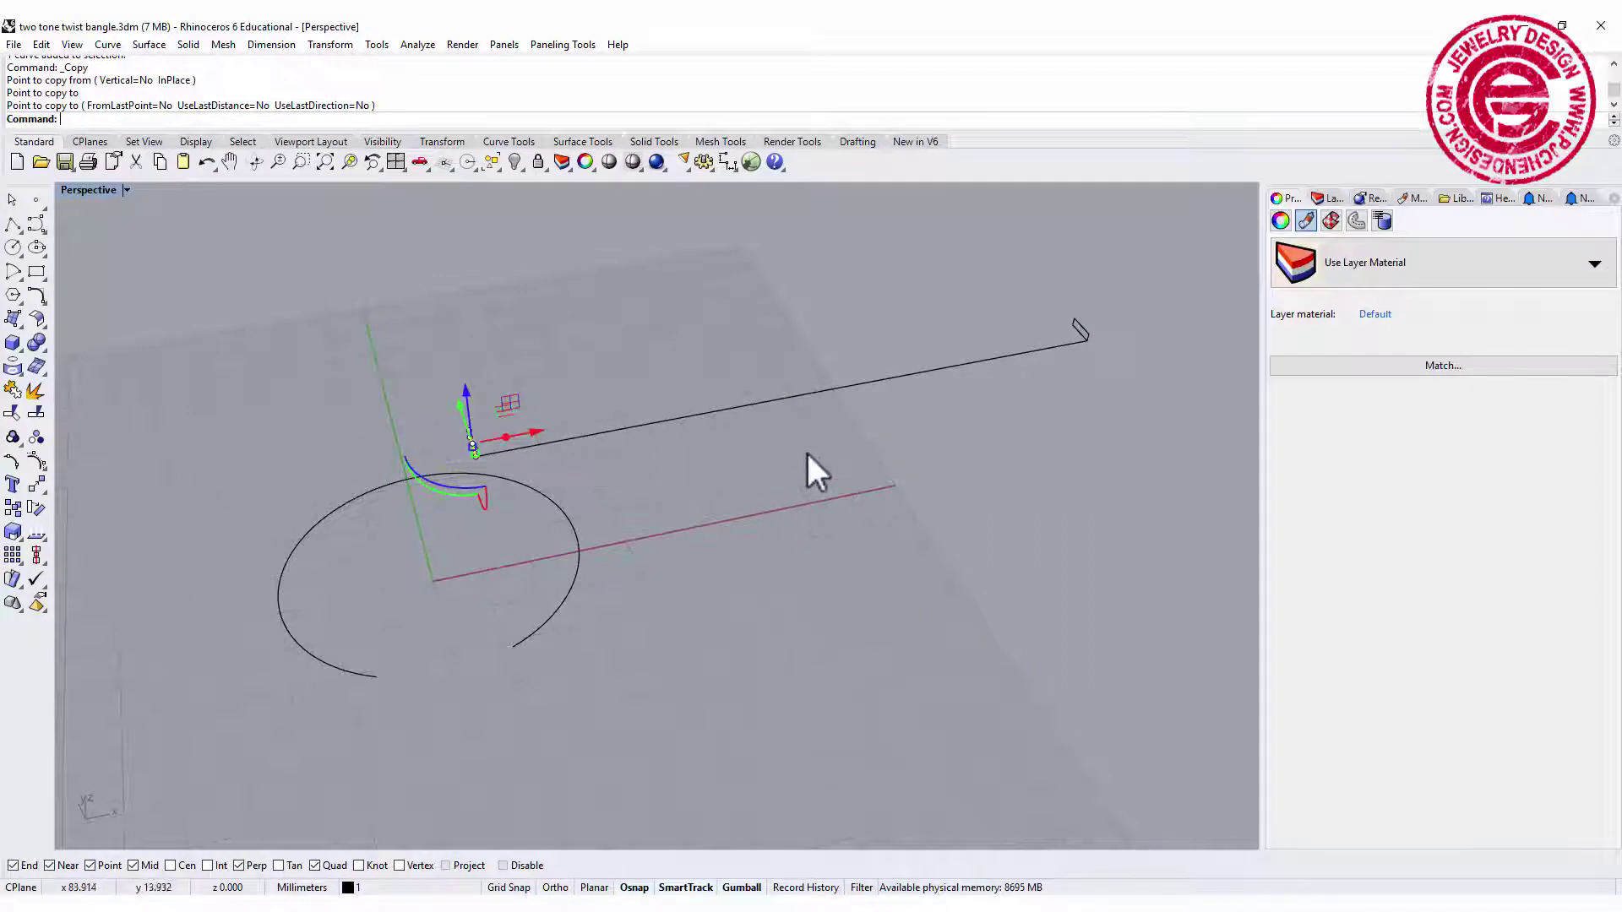
right_click_drag(806, 449, 966, 397)
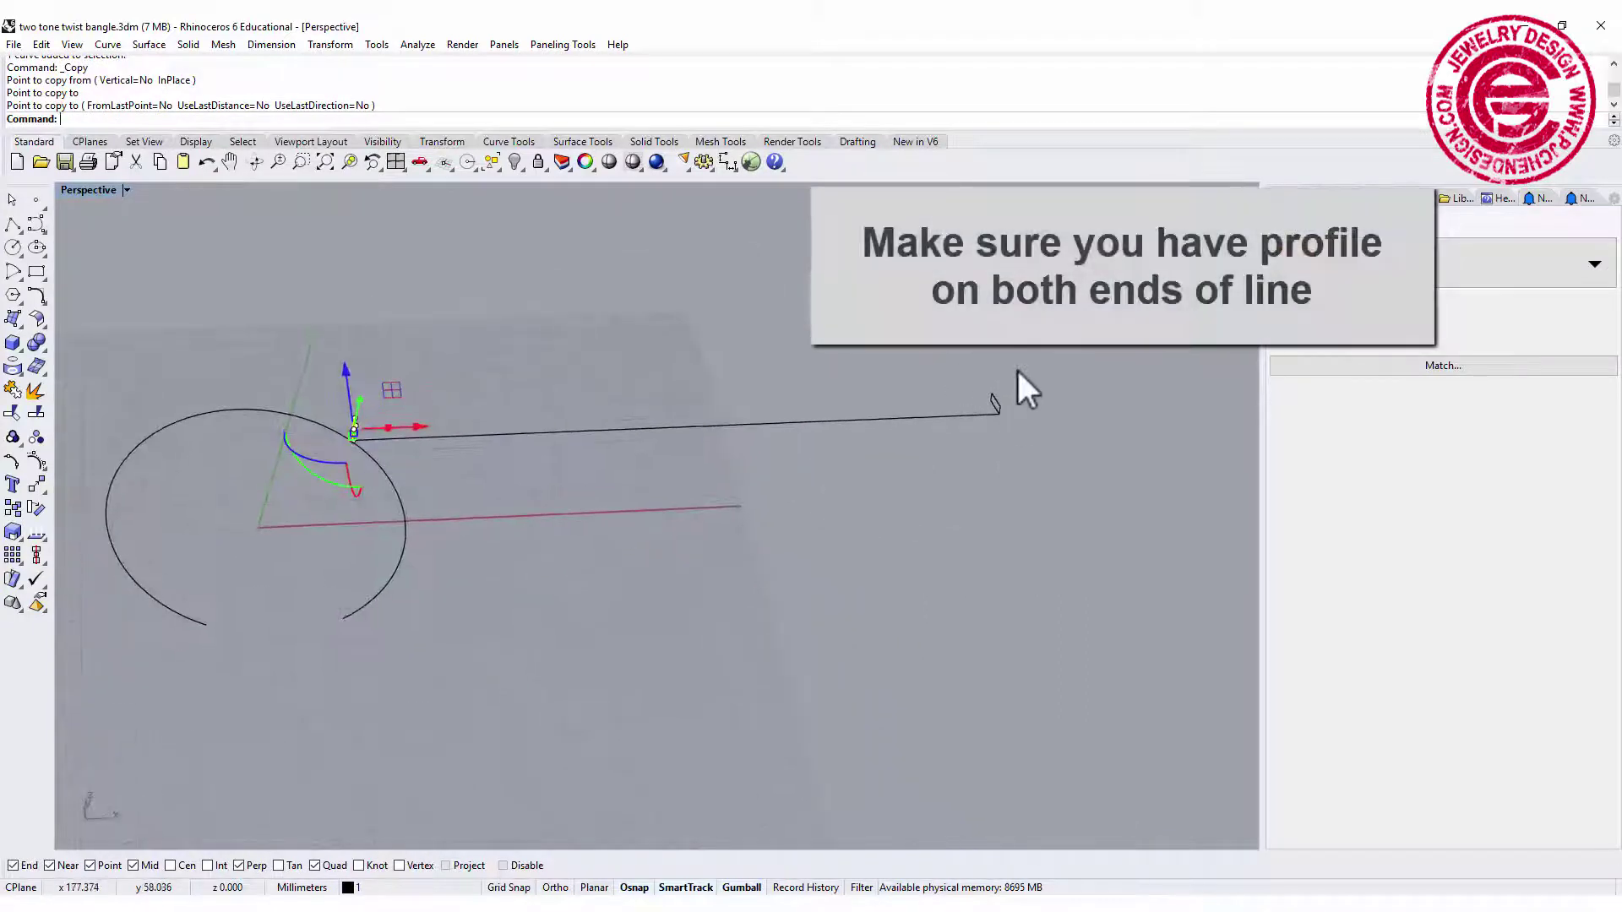
left_click(492, 390)
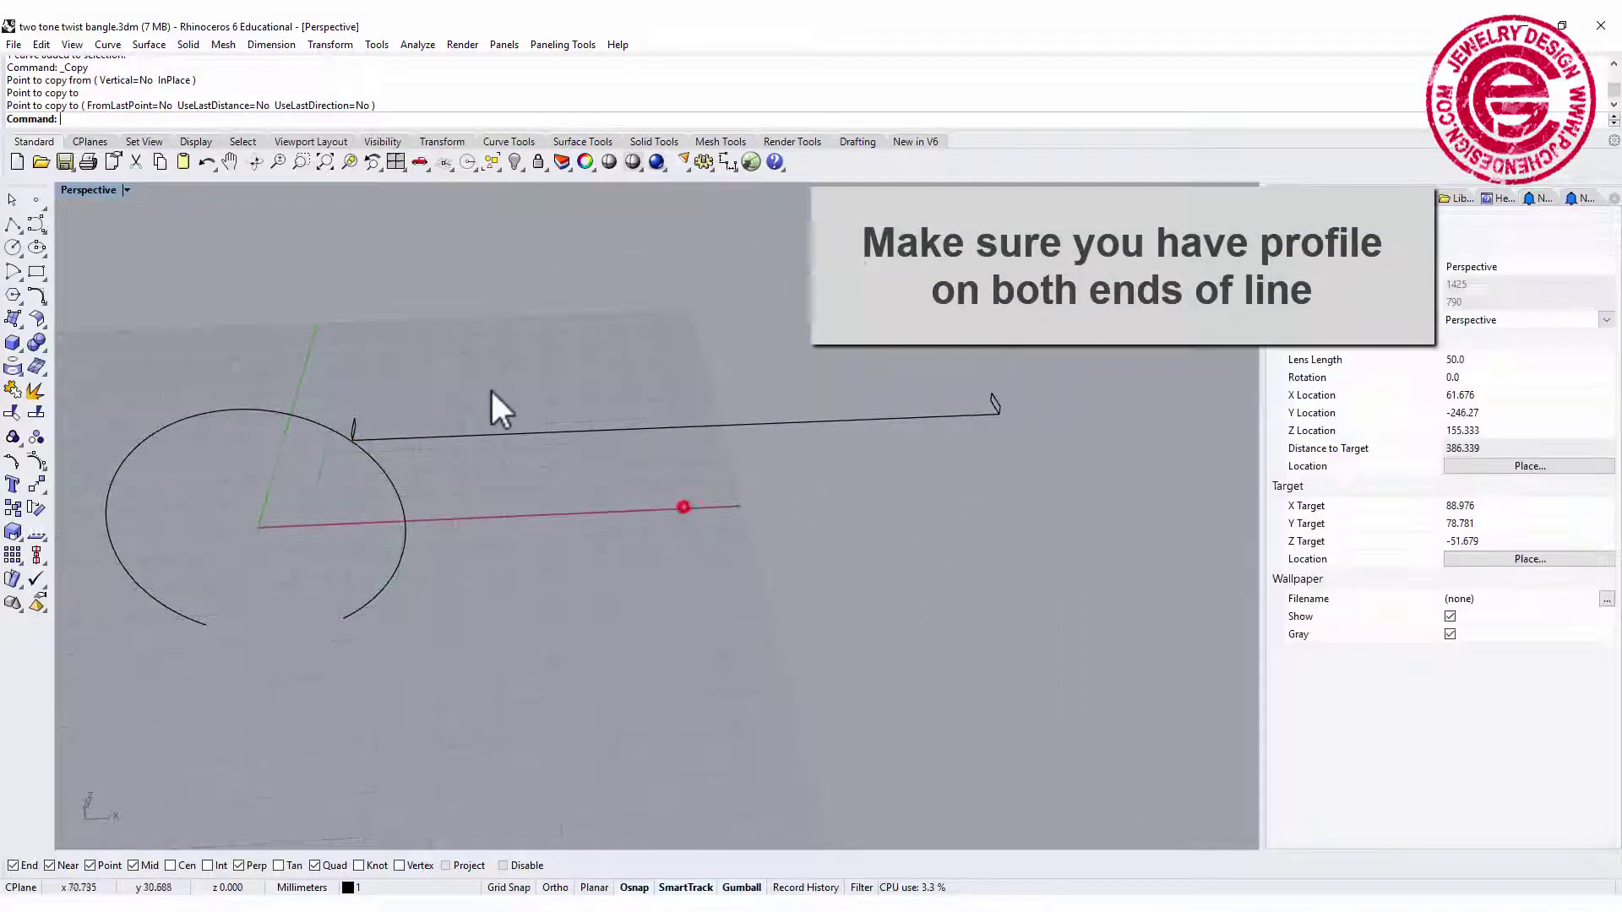
Step: Rebuild the straight line with a point count of 5 and degree 3, deleting the input
left_click(626, 431)
right_click_drag(914, 534, 734, 463)
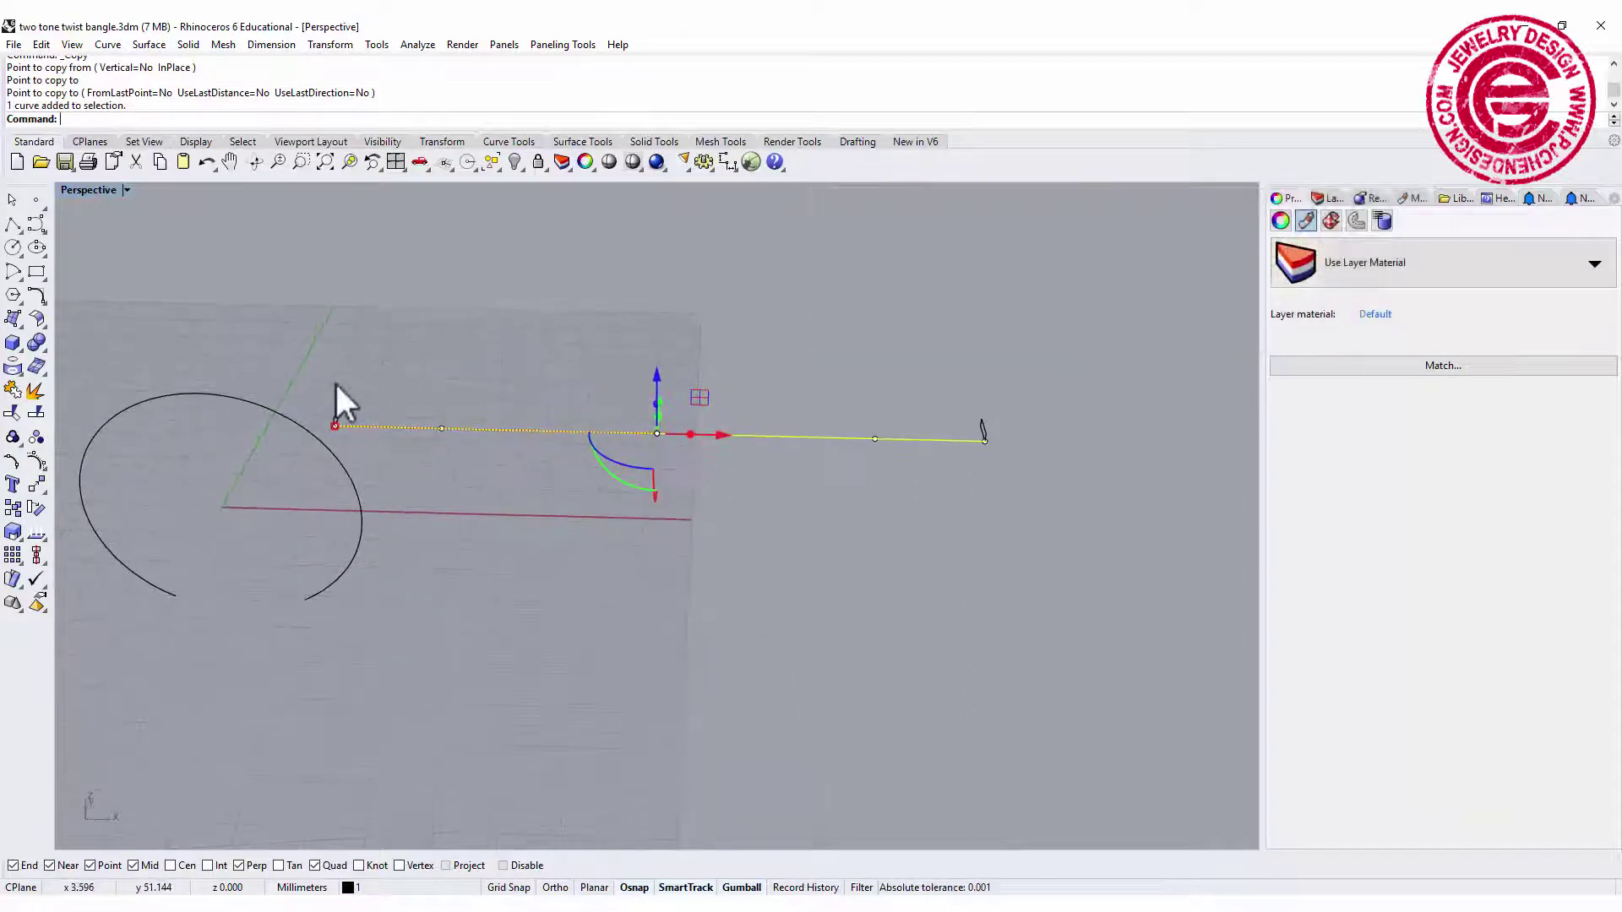
left_click(830, 490)
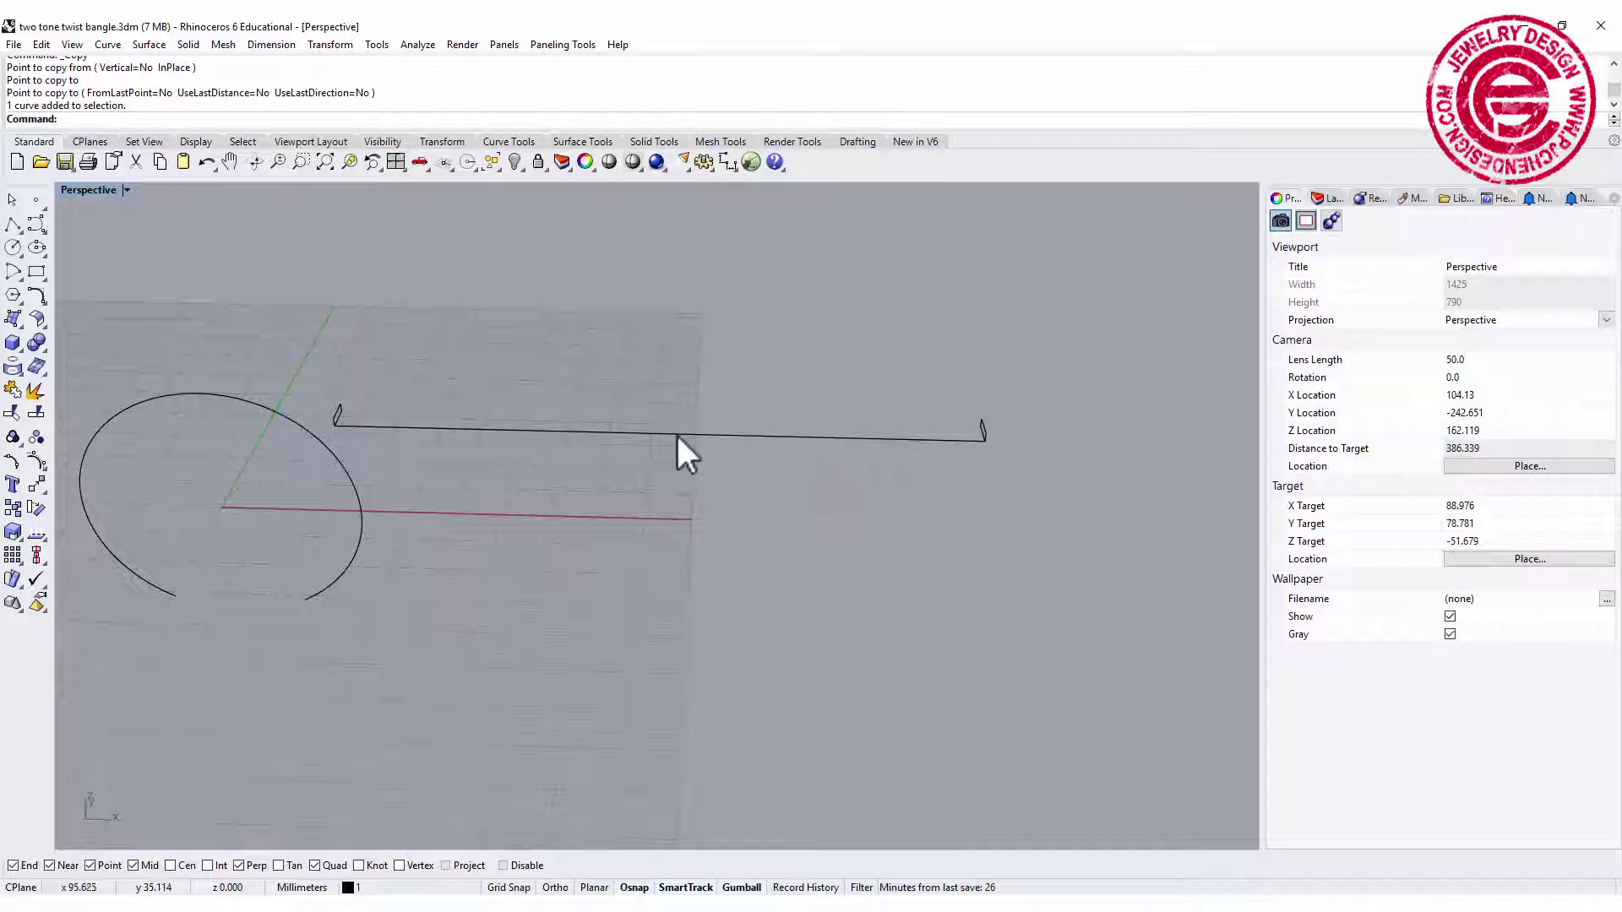
left_click(677, 436)
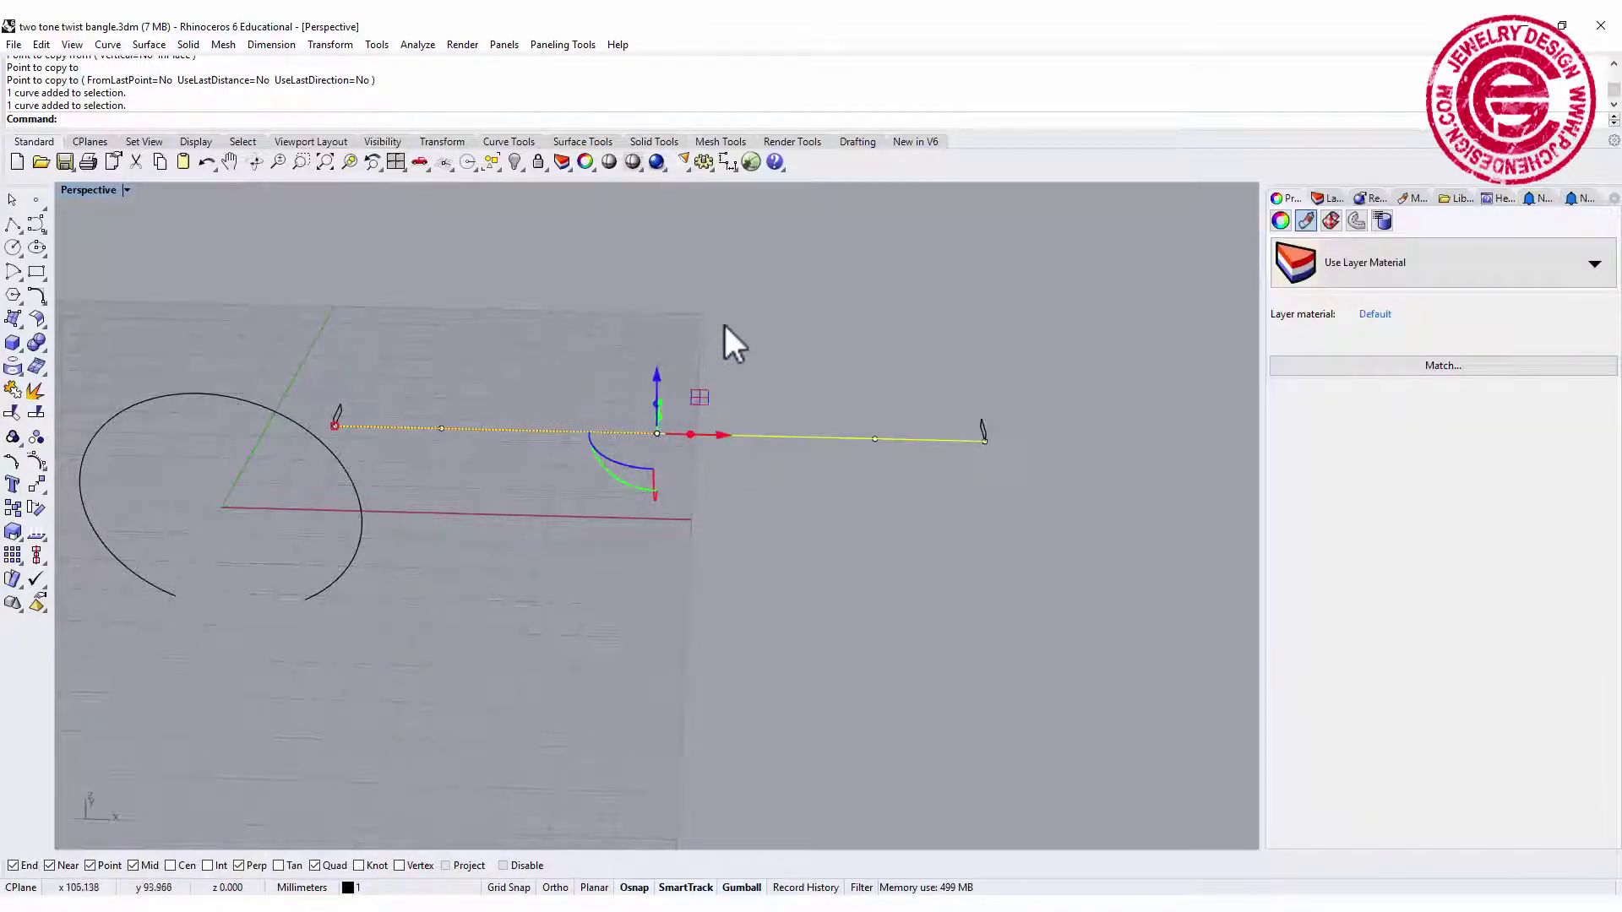
left_click(730, 480)
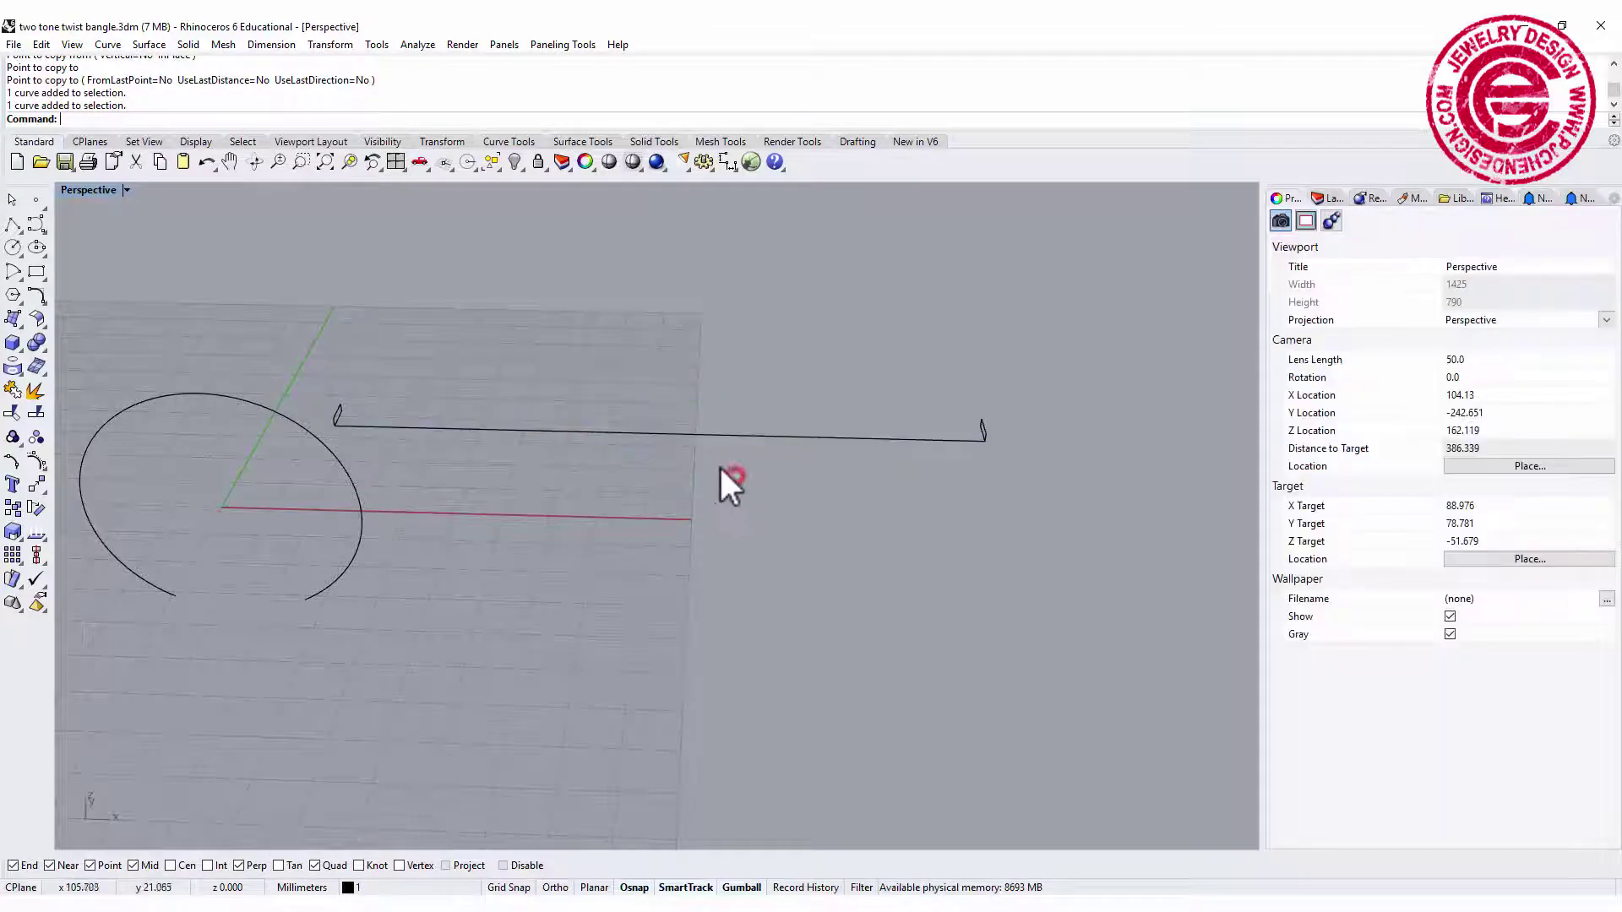
left_click(733, 438)
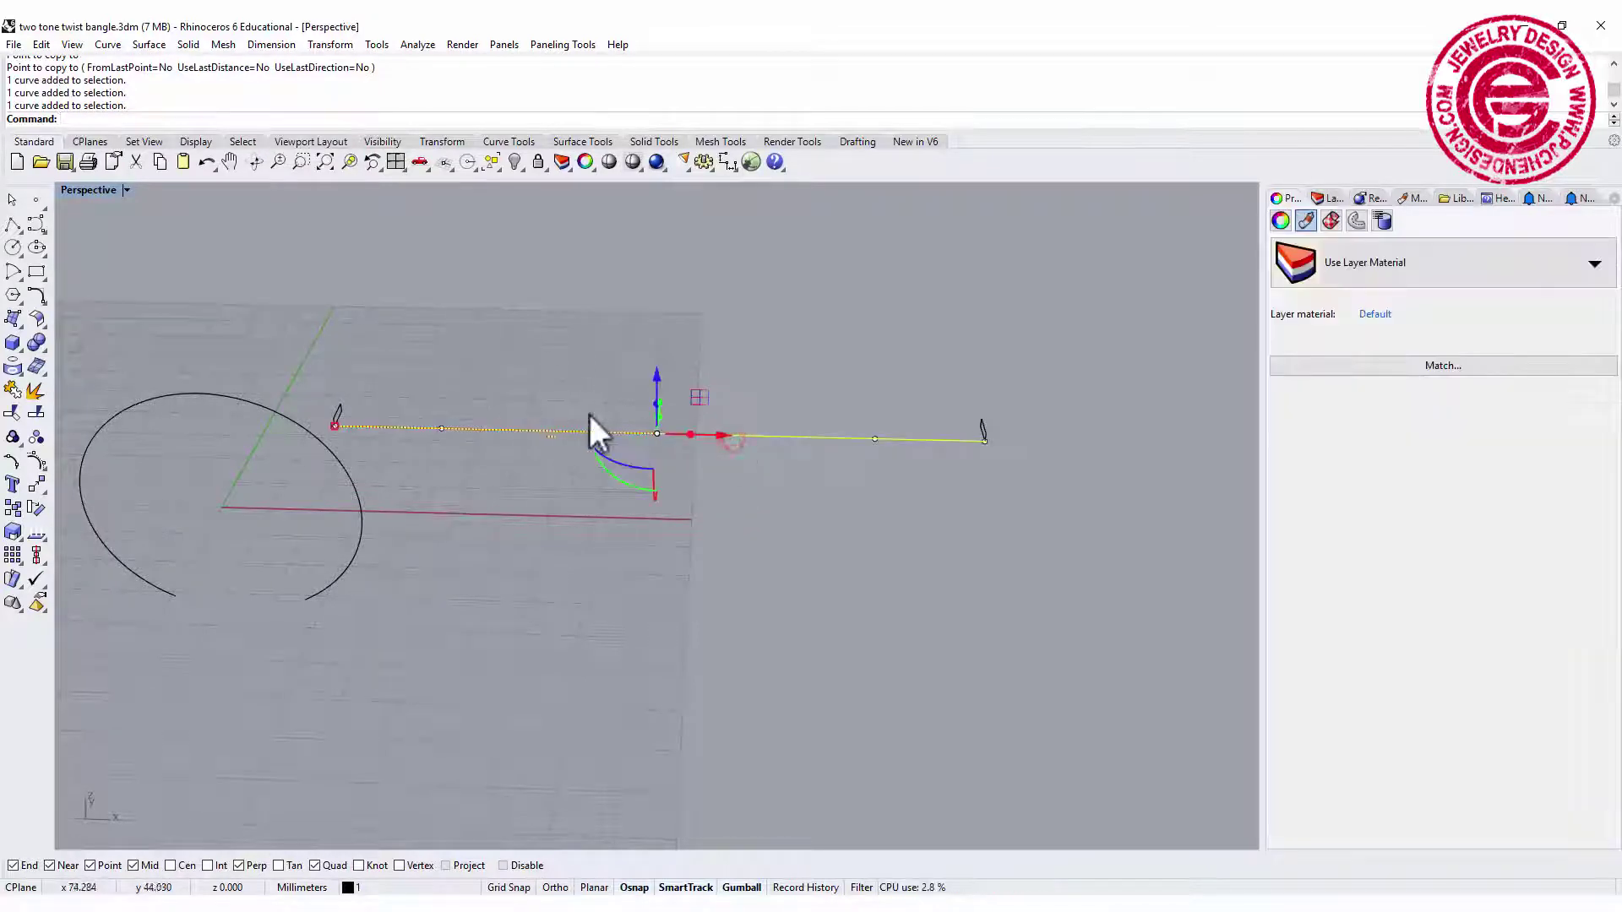
type("rebuild")
key("Return")
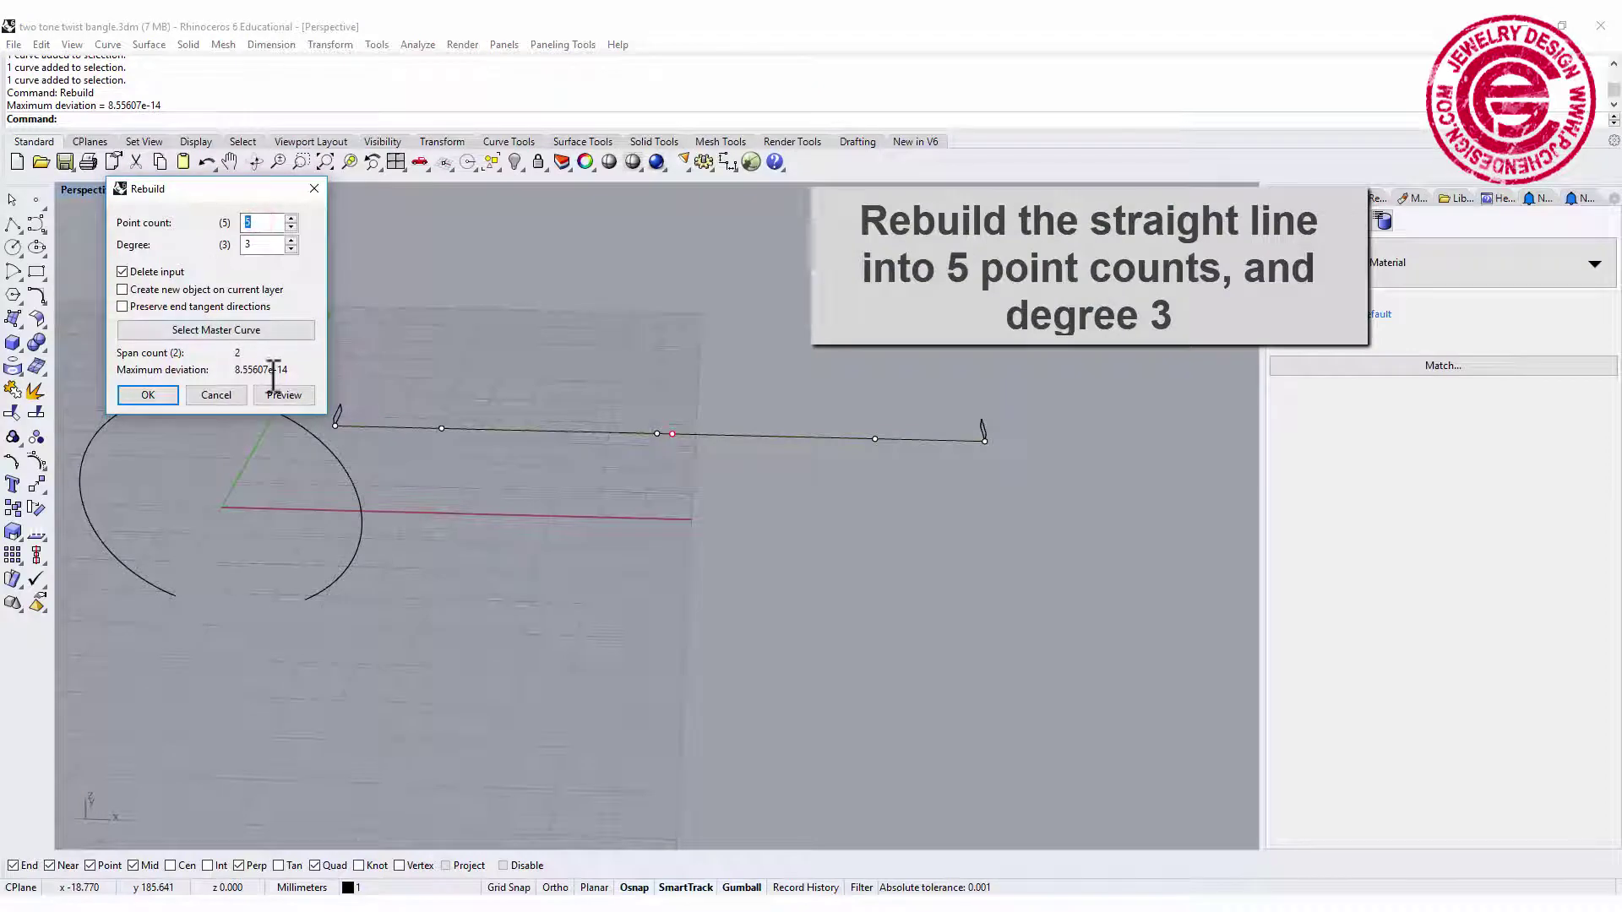
left_click(161, 397)
left_click(763, 523)
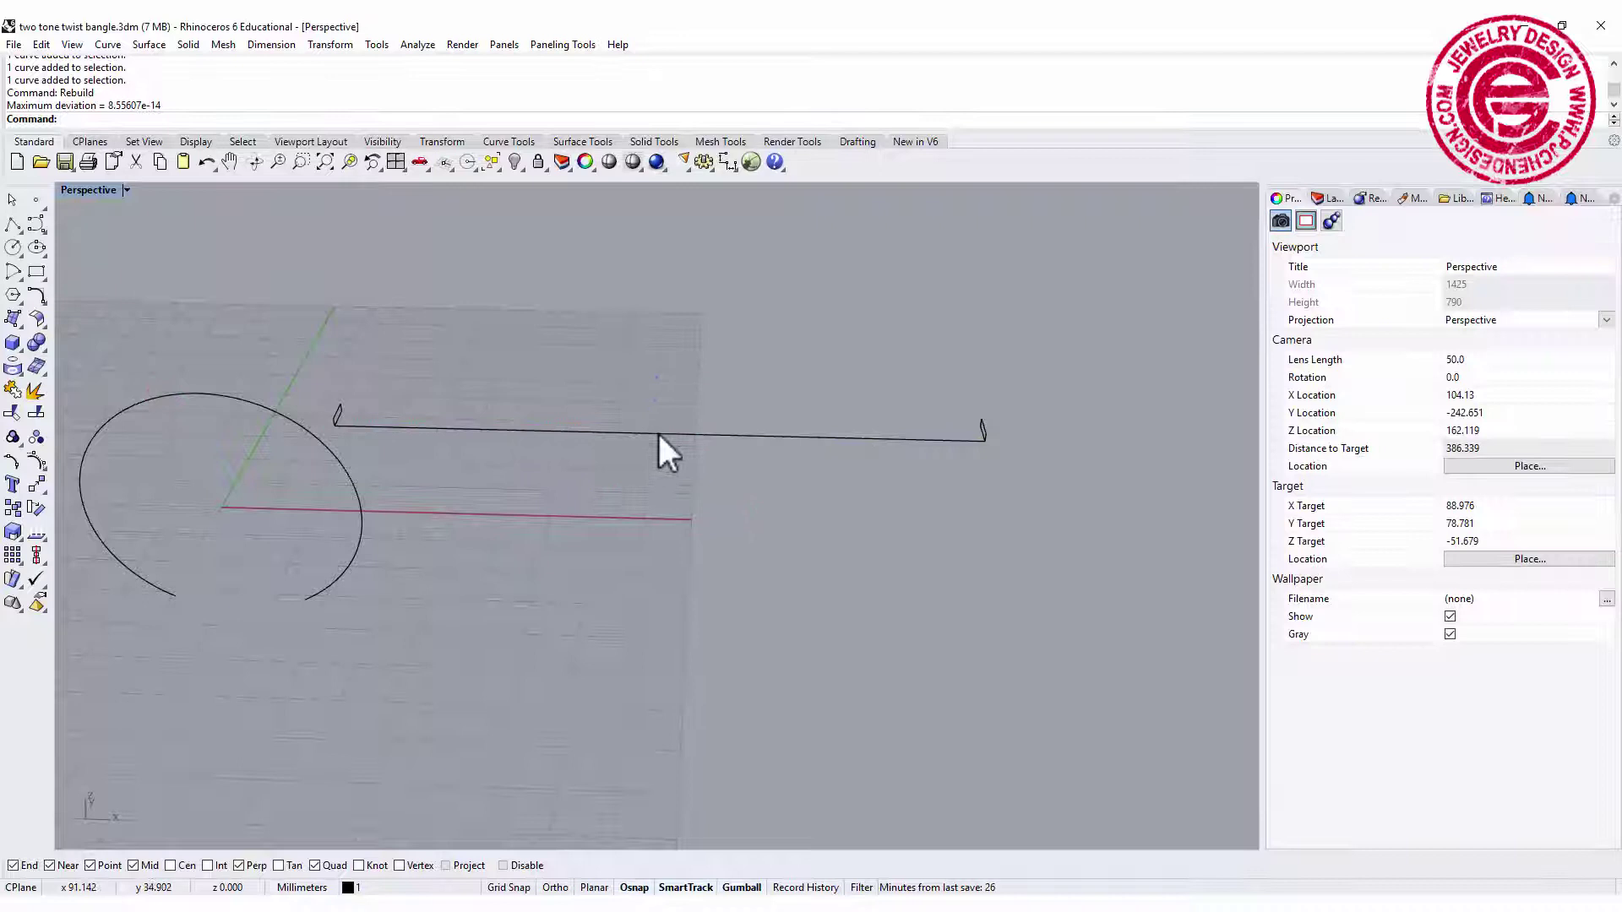
Step: Move the rebuilt line's middle control point upward to bend the line into a gentle arch
left_click(658, 431)
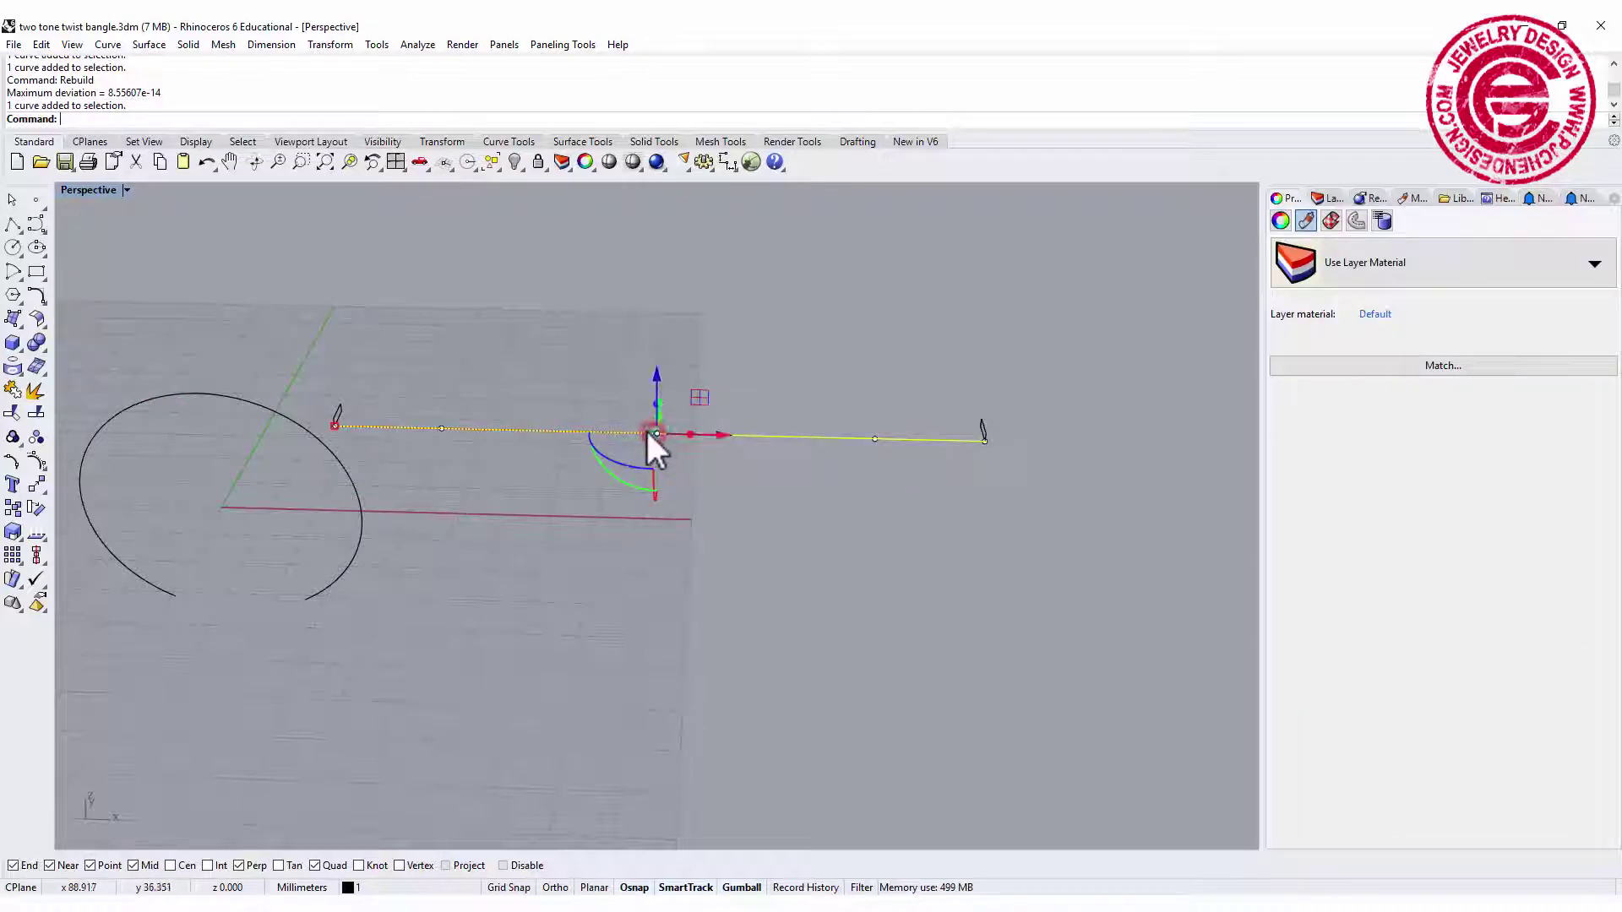
left_click(656, 432)
key("ctrl+z")
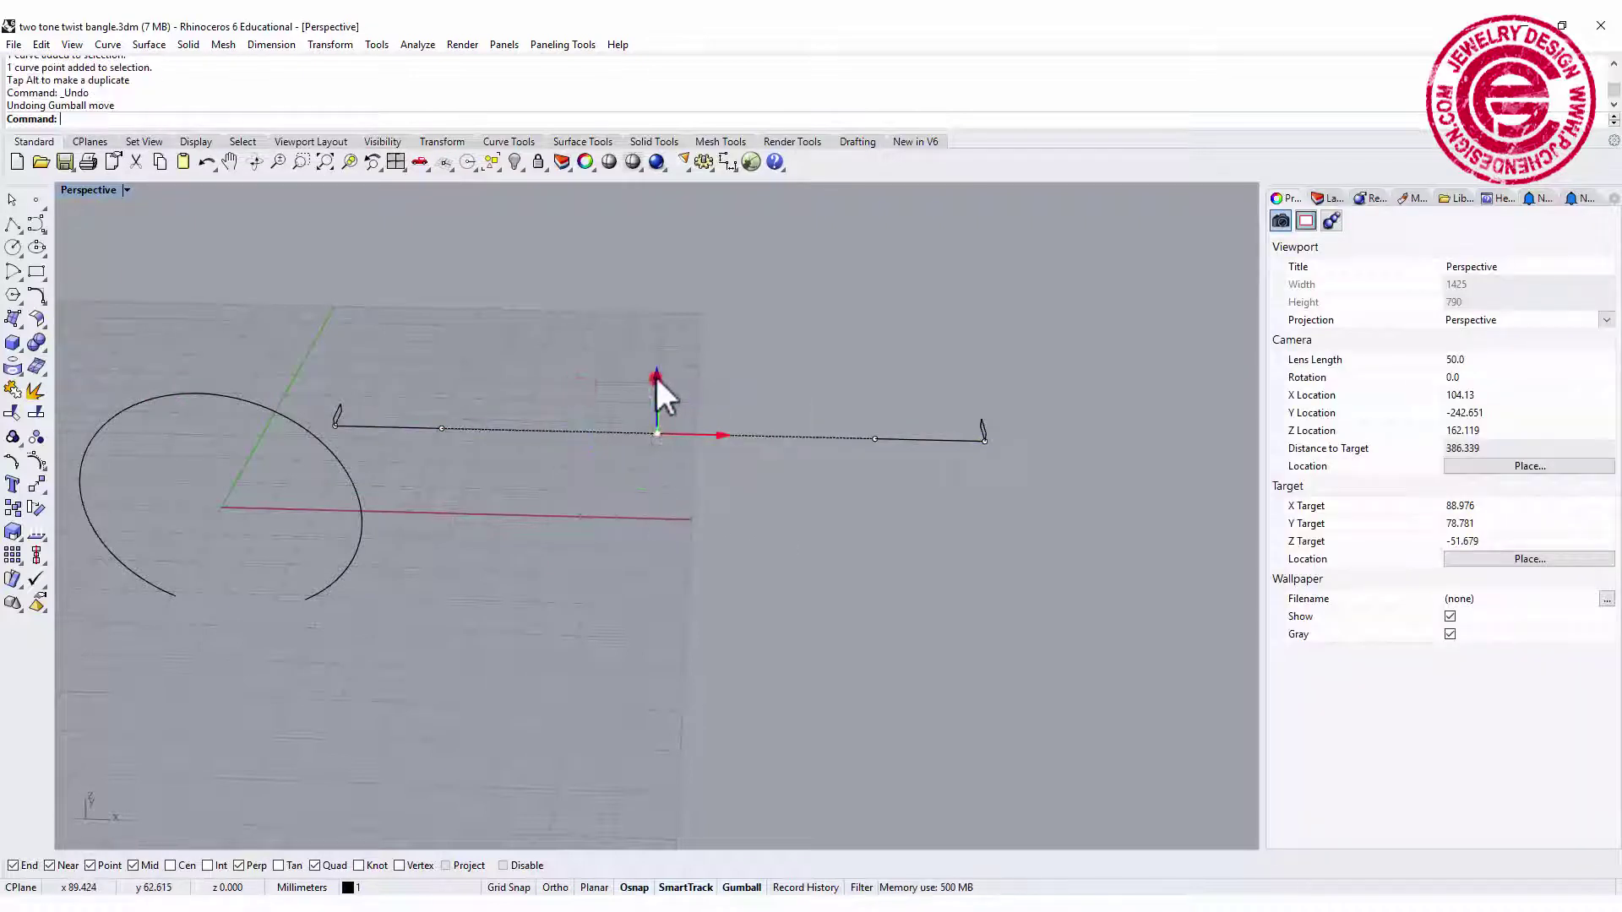
left_click_drag(656, 373, 657, 331)
left_click(875, 581)
right_click_drag(876, 581, 568, 477)
left_click(490, 365)
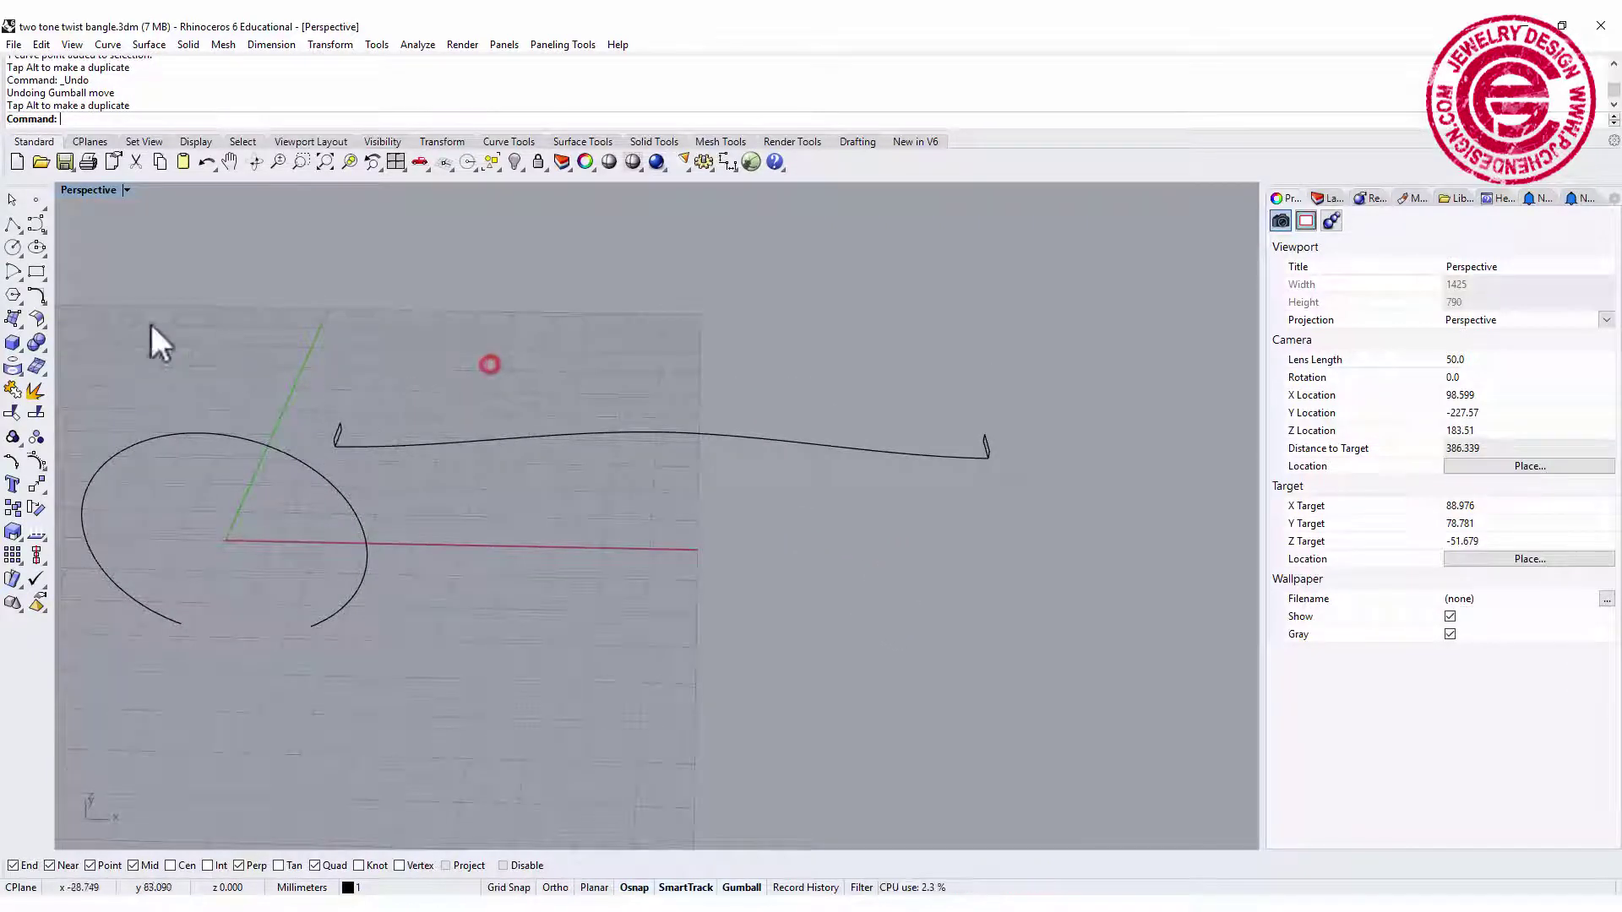
Step: Loft a surface between the two rectangular end profiles, using the Tight style and Do not simplify
left_click(19, 346)
left_click(18, 323)
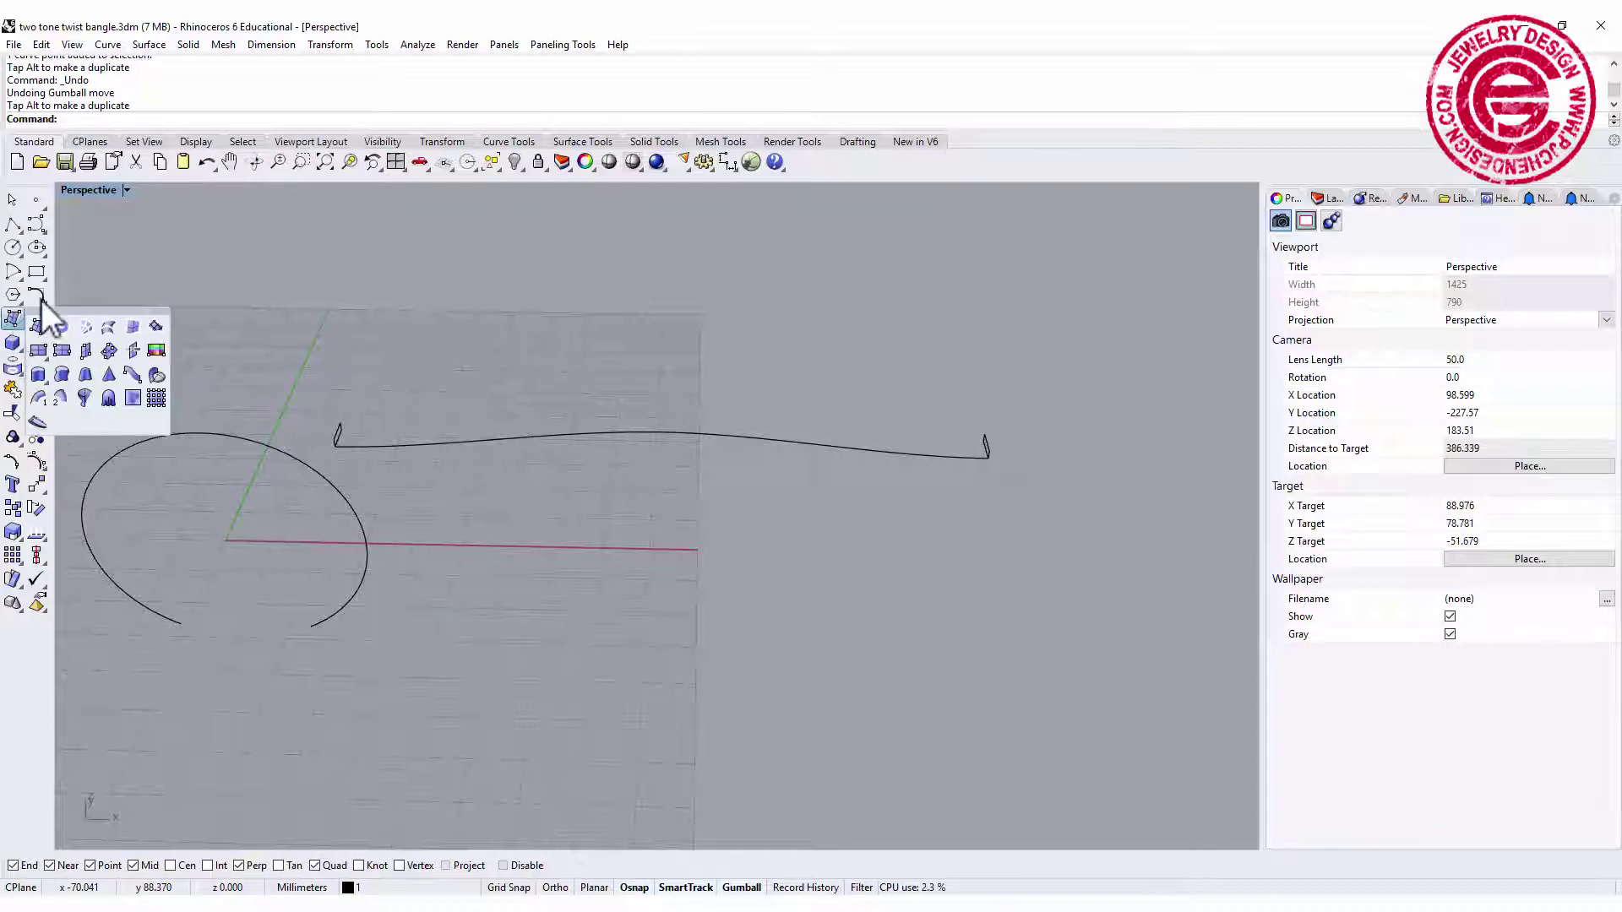
left_click(105, 327)
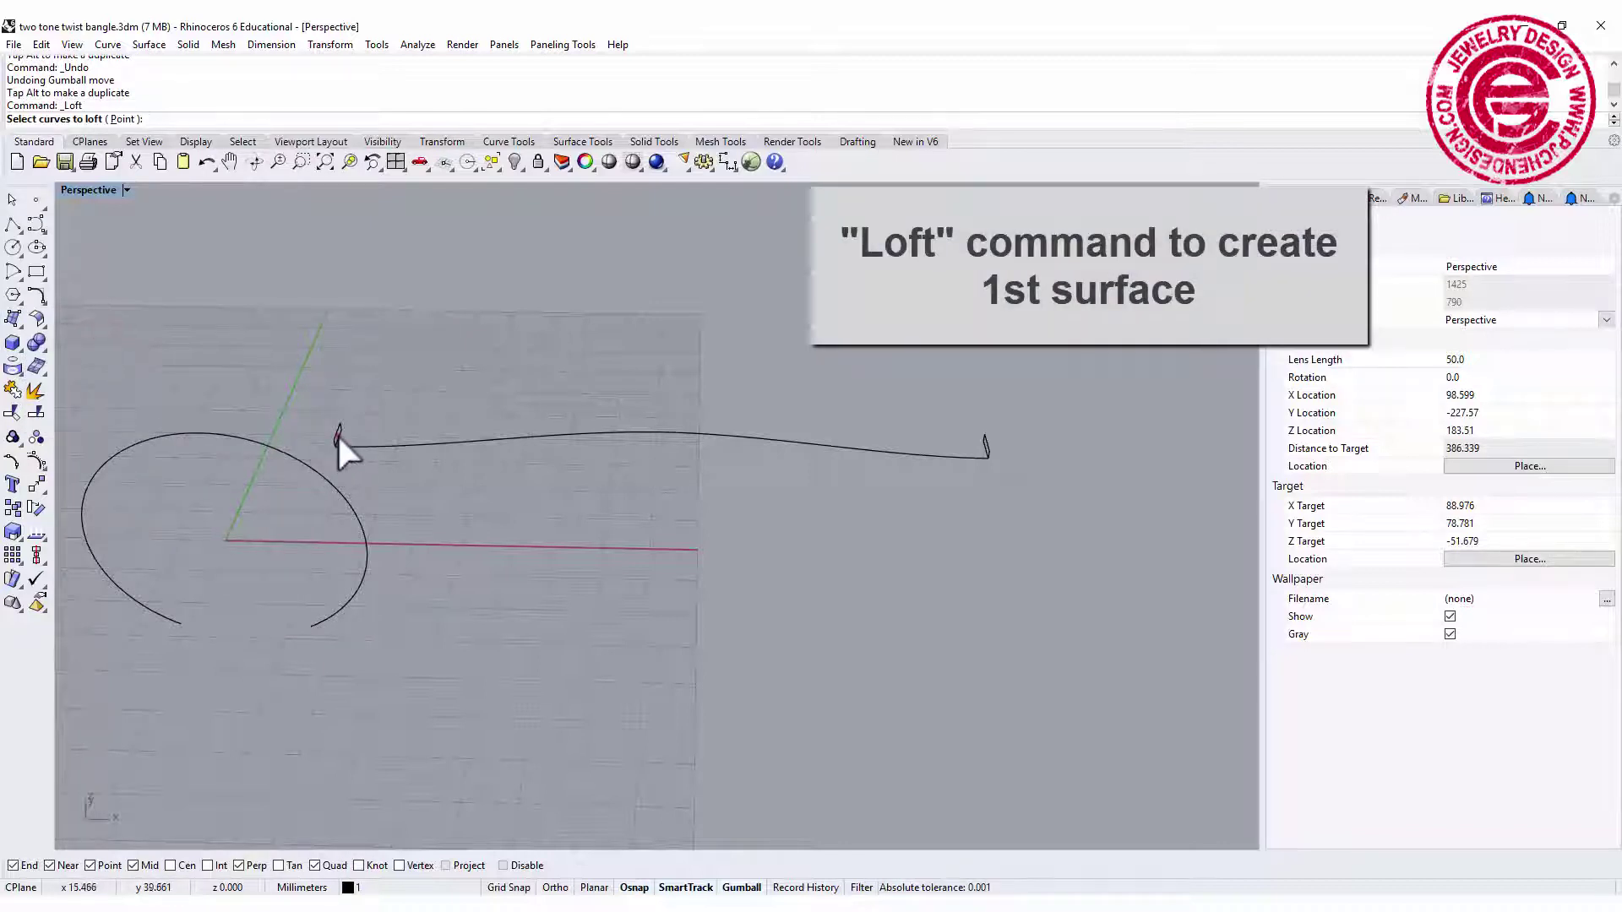
left_click(337, 434)
left_click(987, 443)
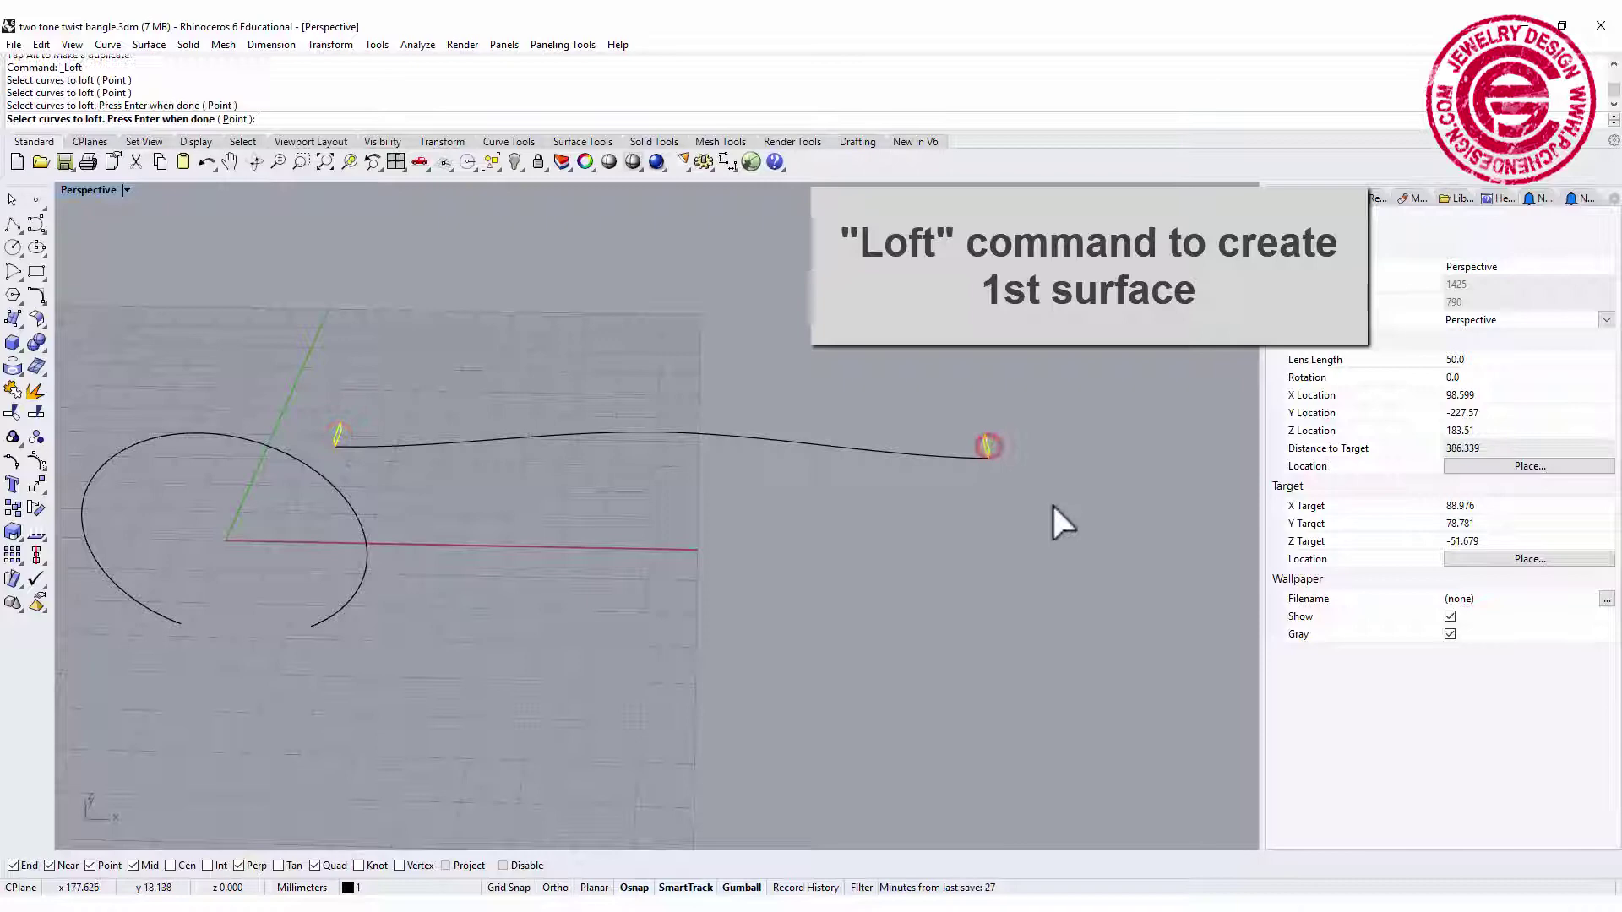
key("Return")
key("Return")
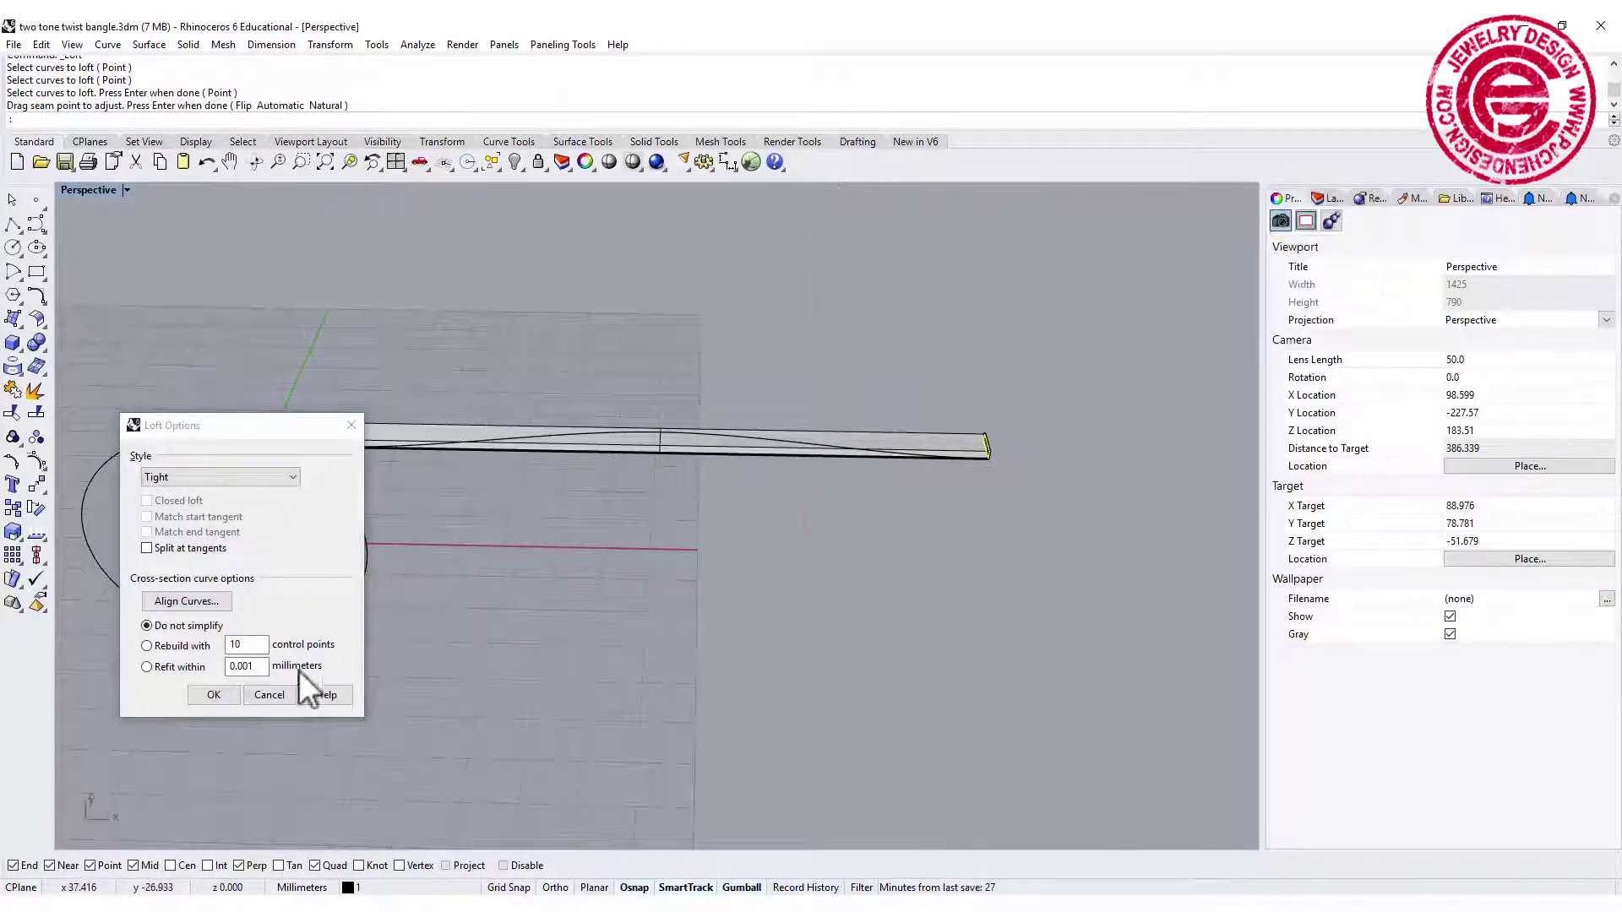
left_click(202, 694)
Step: Cap both open ends of the lofted bar to make it a closed solid
left_click(963, 434)
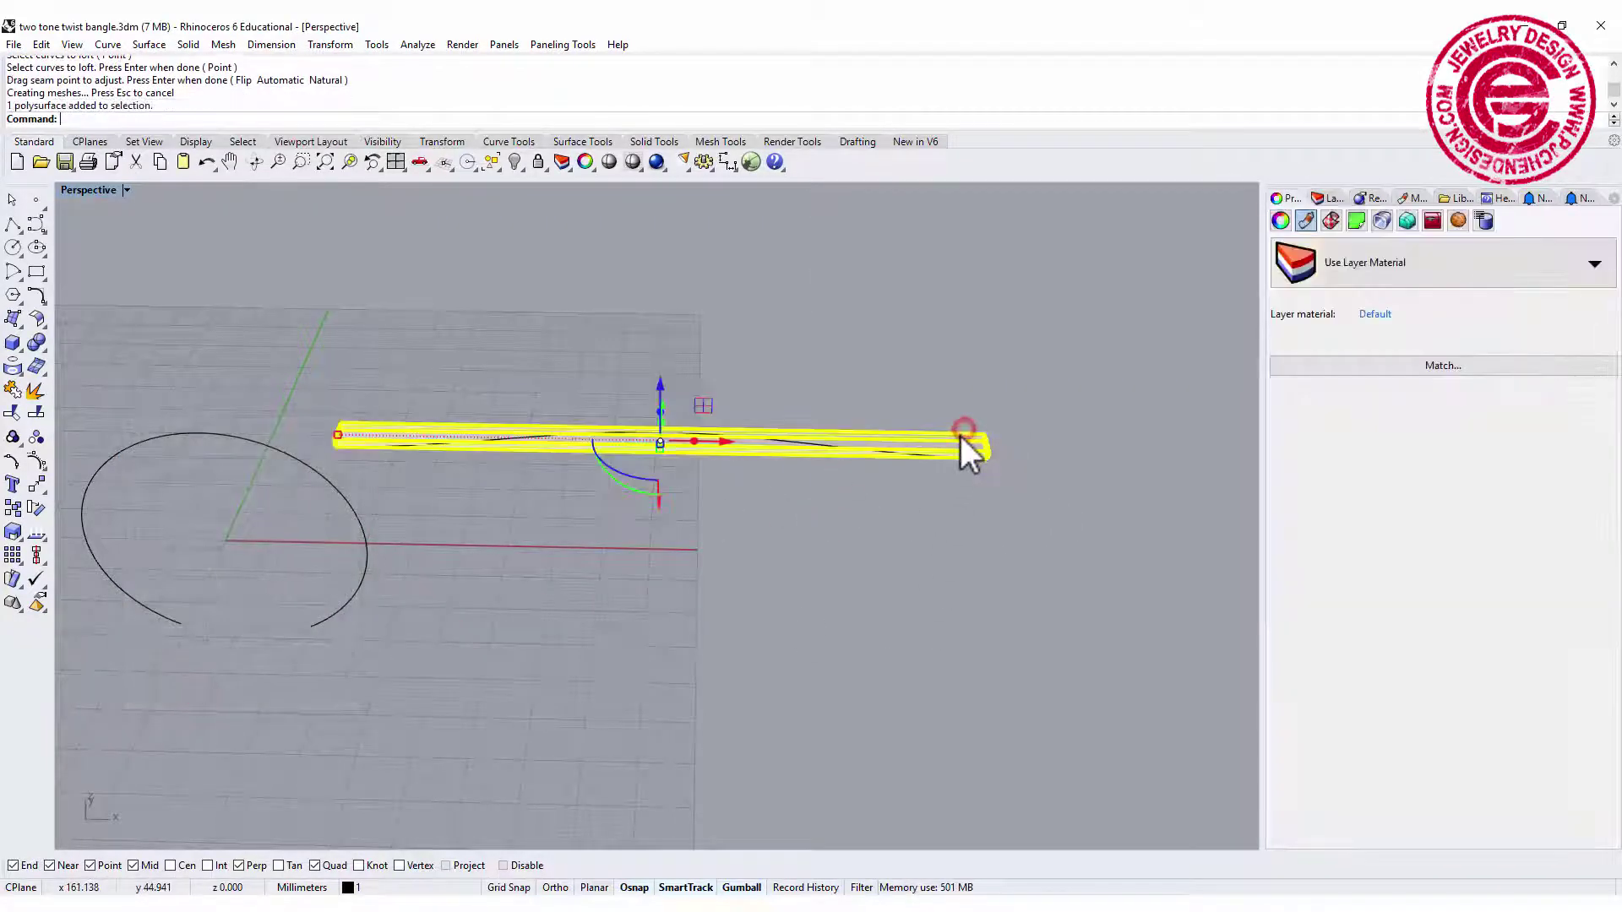
type("Cap")
key("Return")
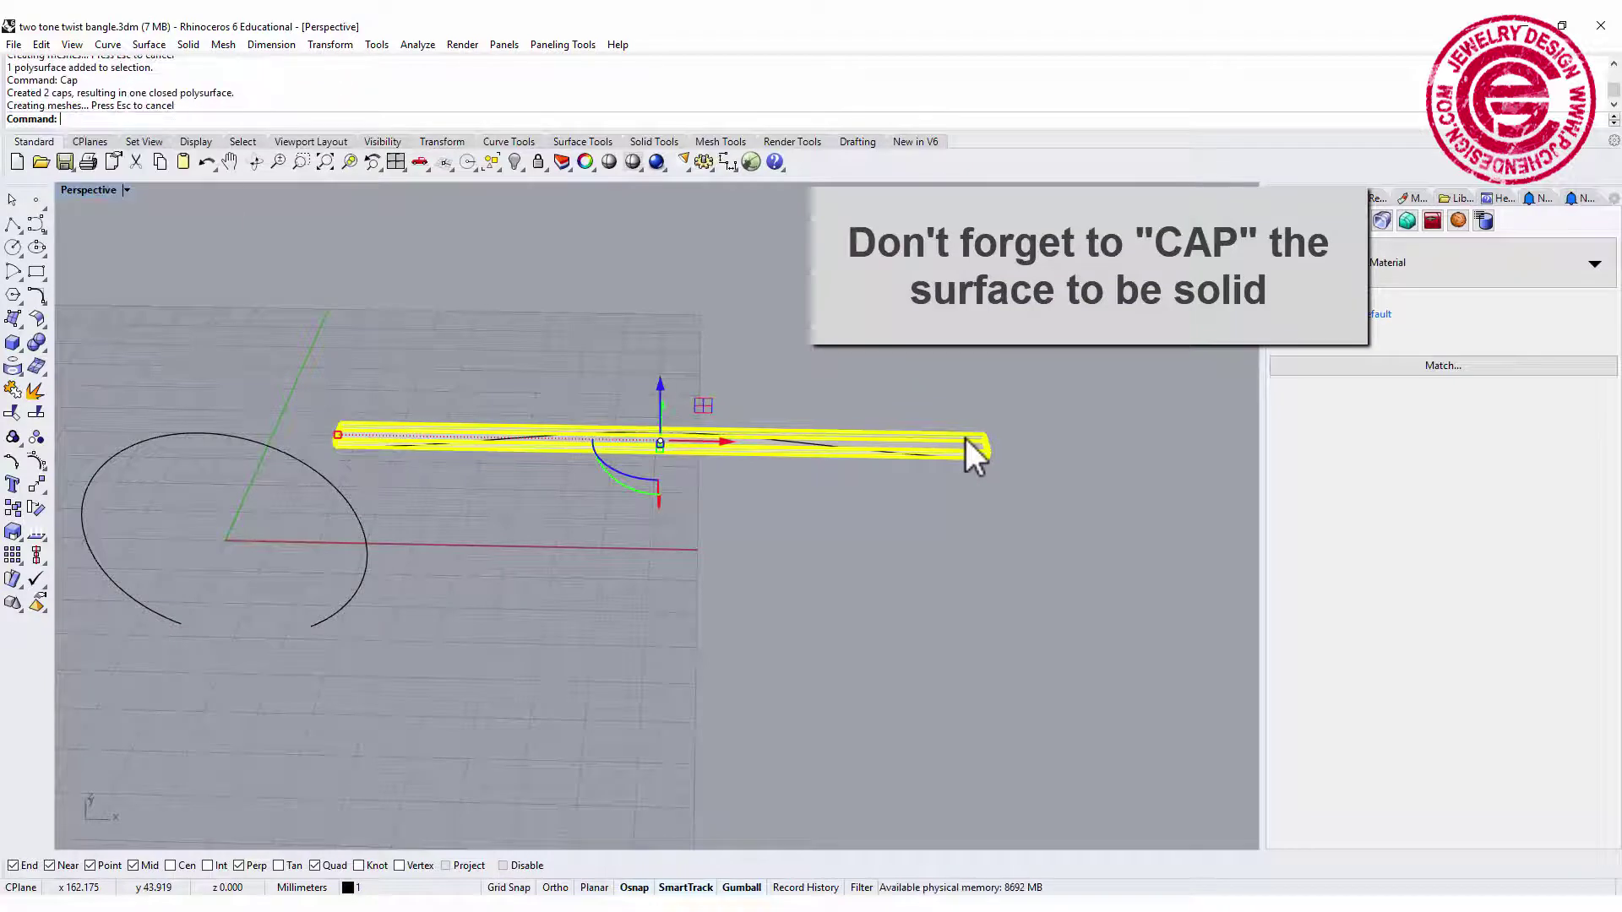
left_click(983, 470)
right_click_drag(976, 470, 752, 434)
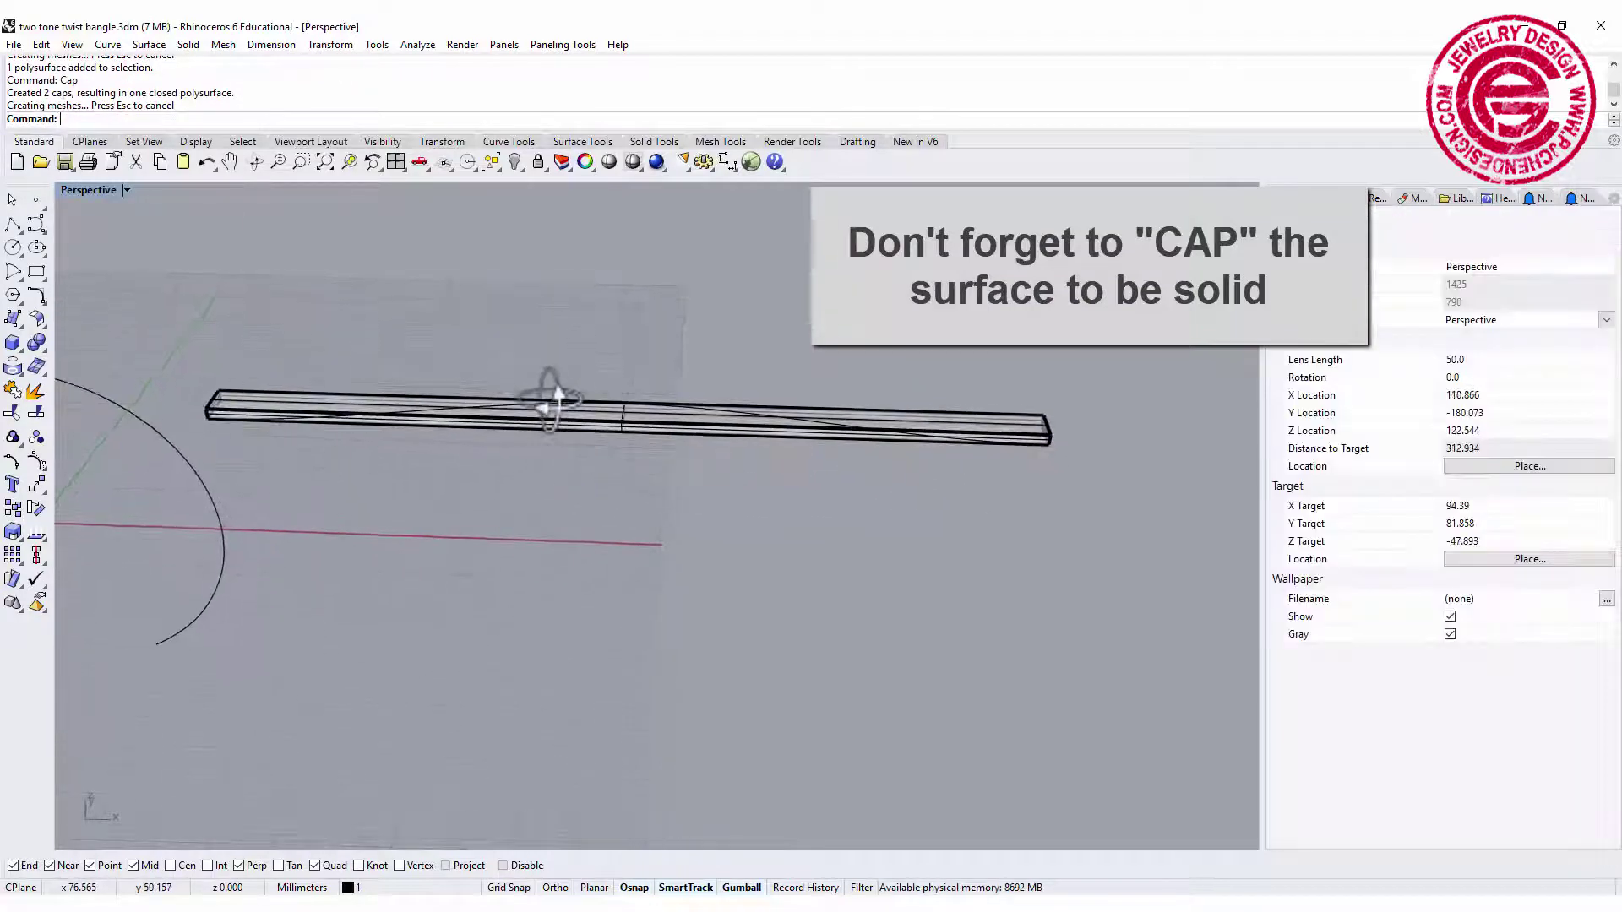
mouse_move(436, 361)
right_mouse_down()
mouse_move(408, 361)
mouse_move(421, 346)
right_mouse_up()
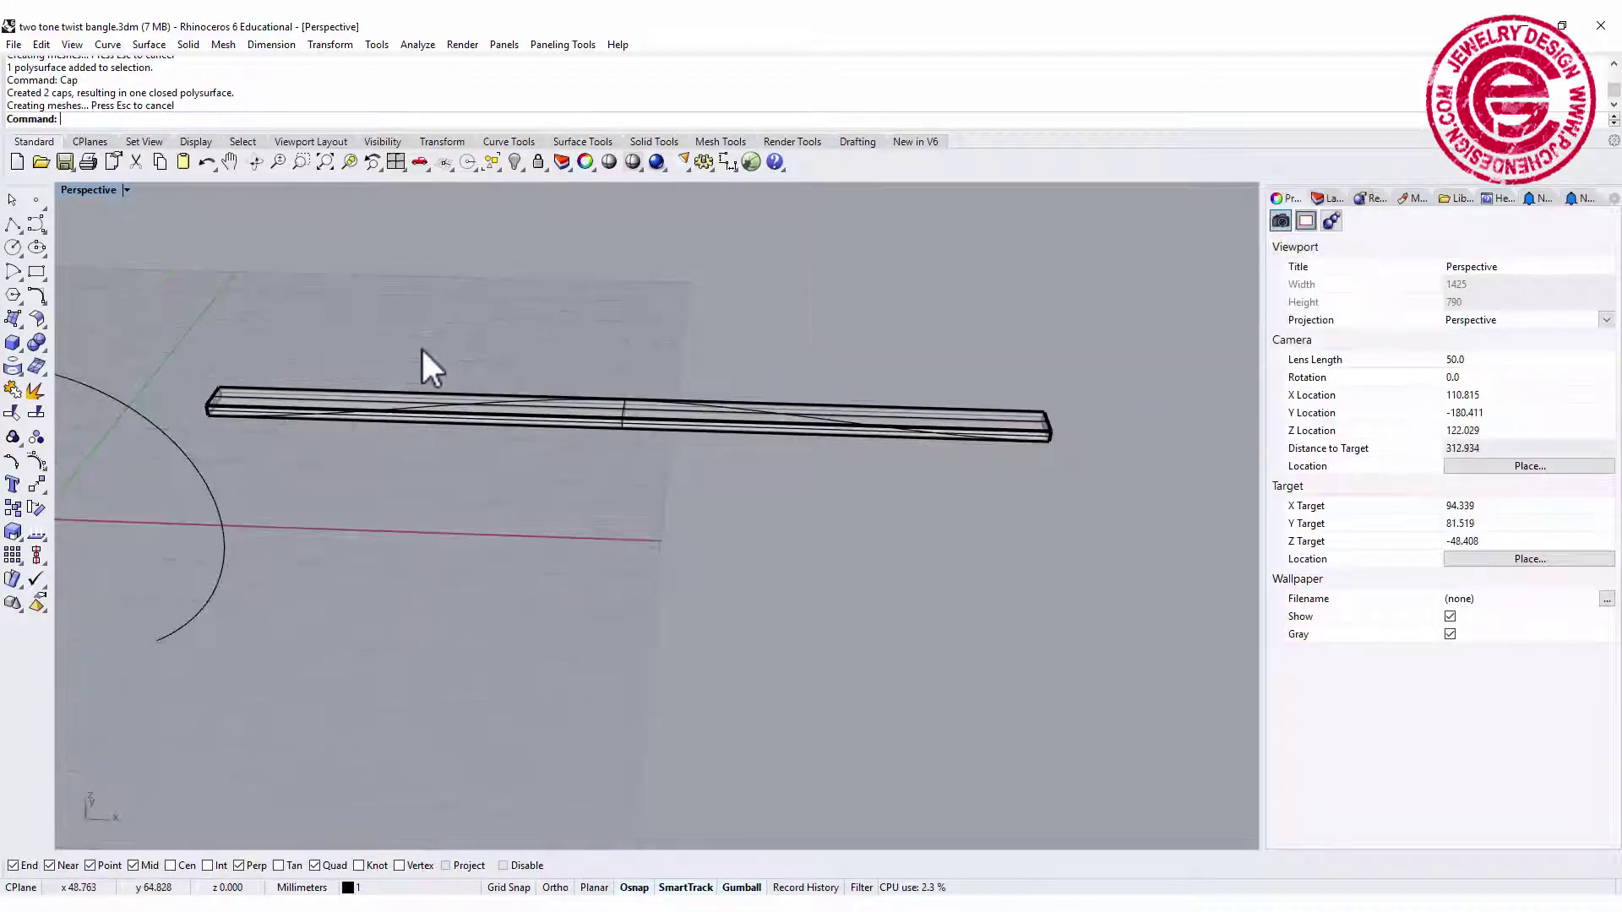
key("Return")
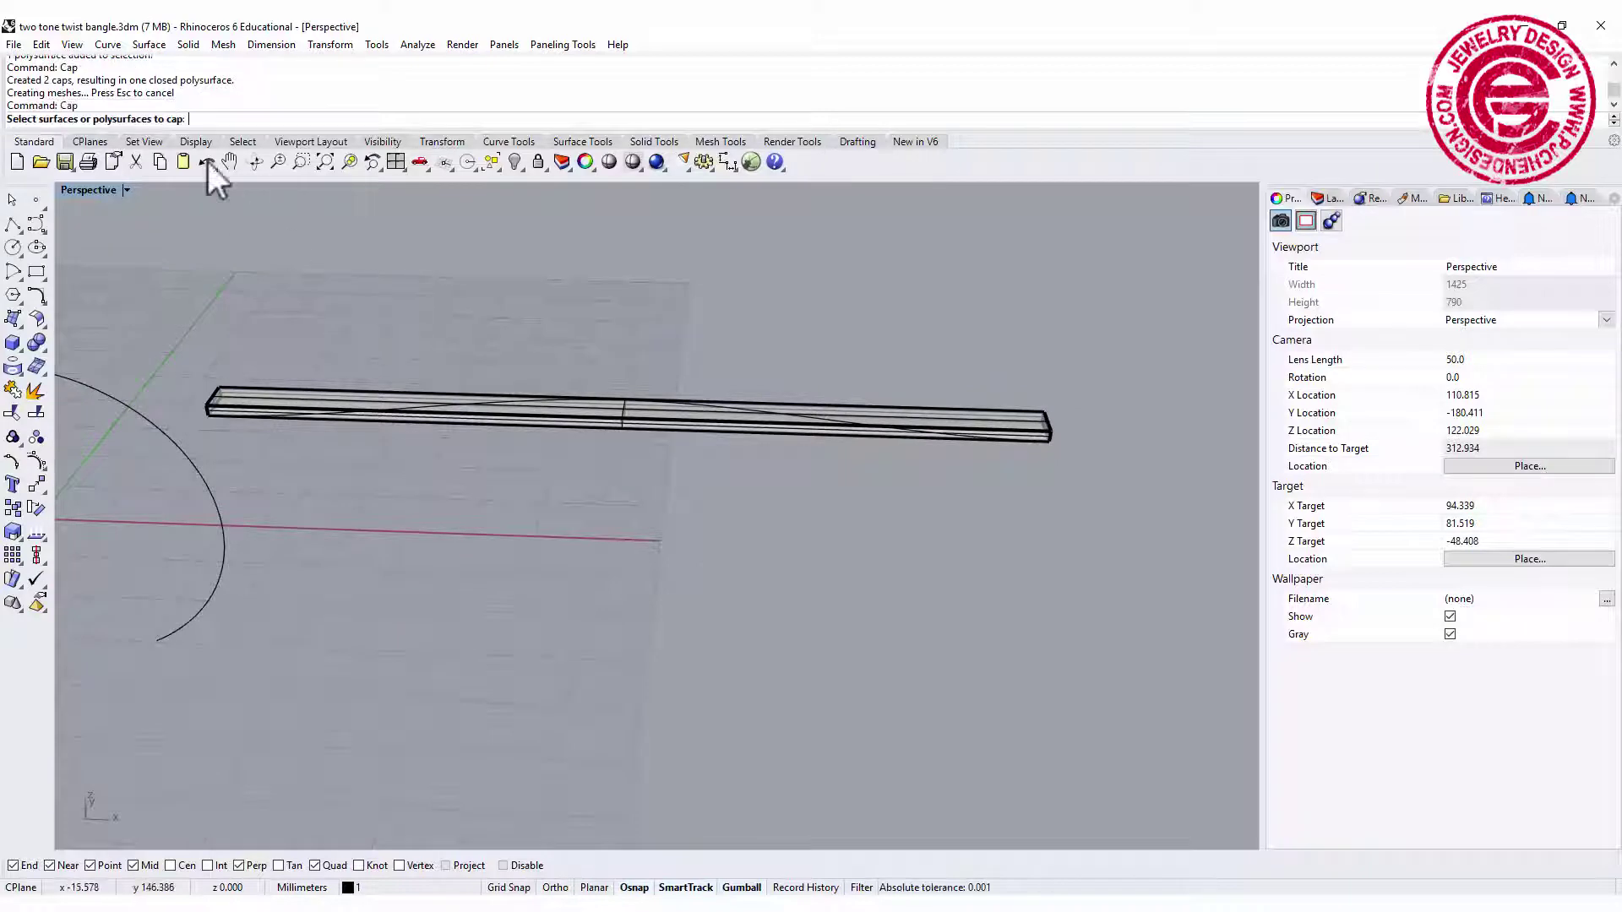
Step: Sweep the two rectangular end profiles along the arched curve as a single rail, using Freeform frame style and Do not change cross sections
left_click(149, 44)
left_click(165, 102)
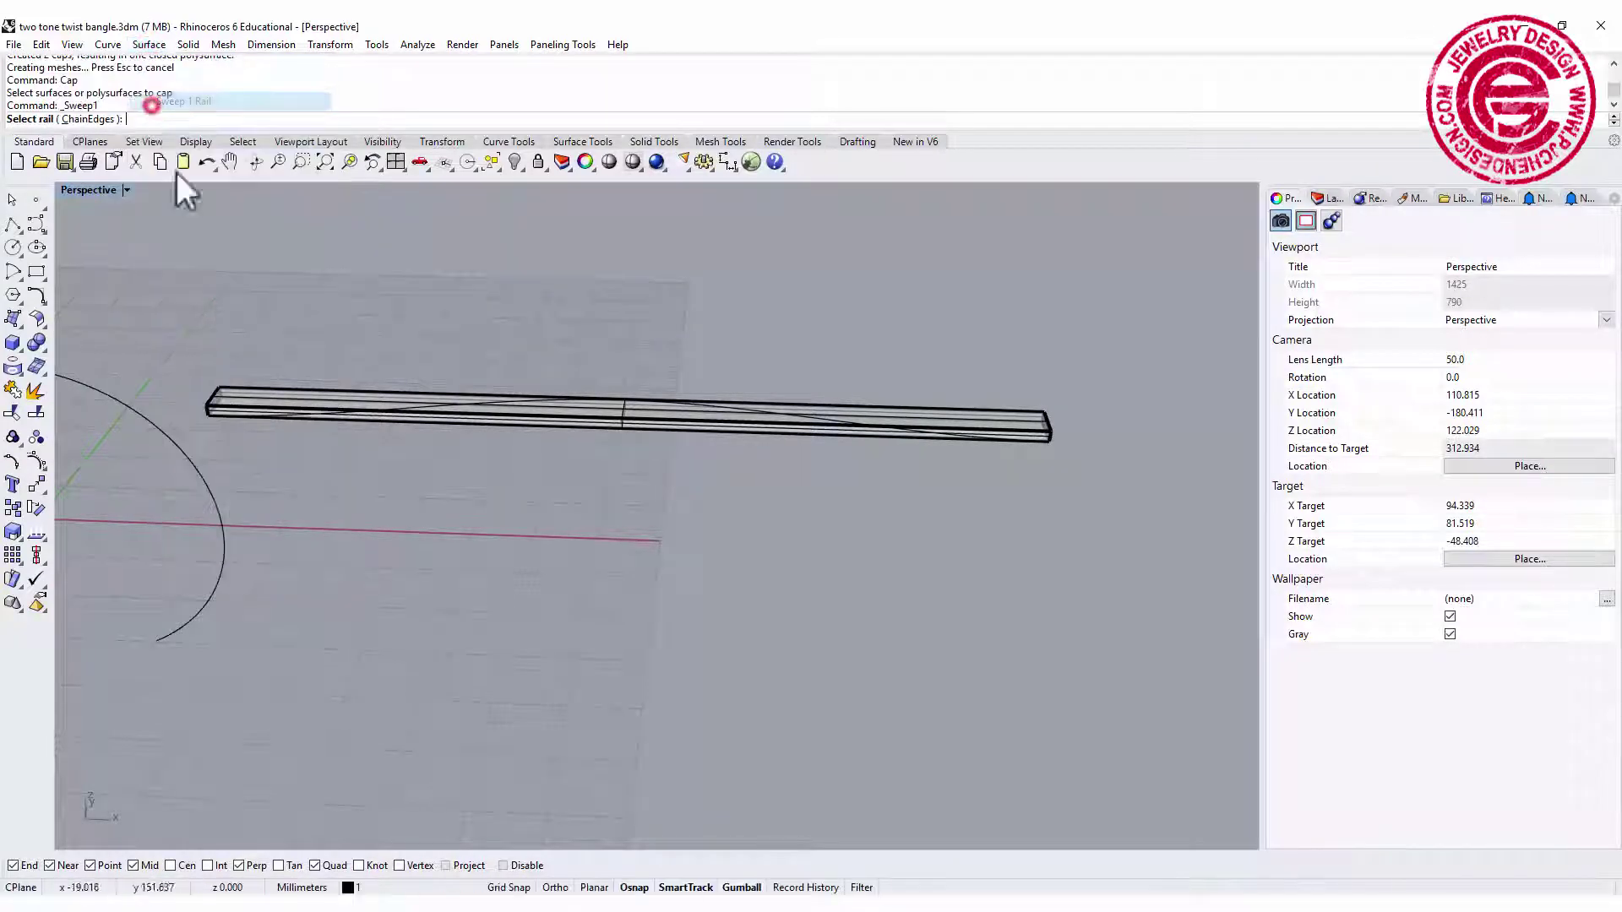
left_click(478, 400)
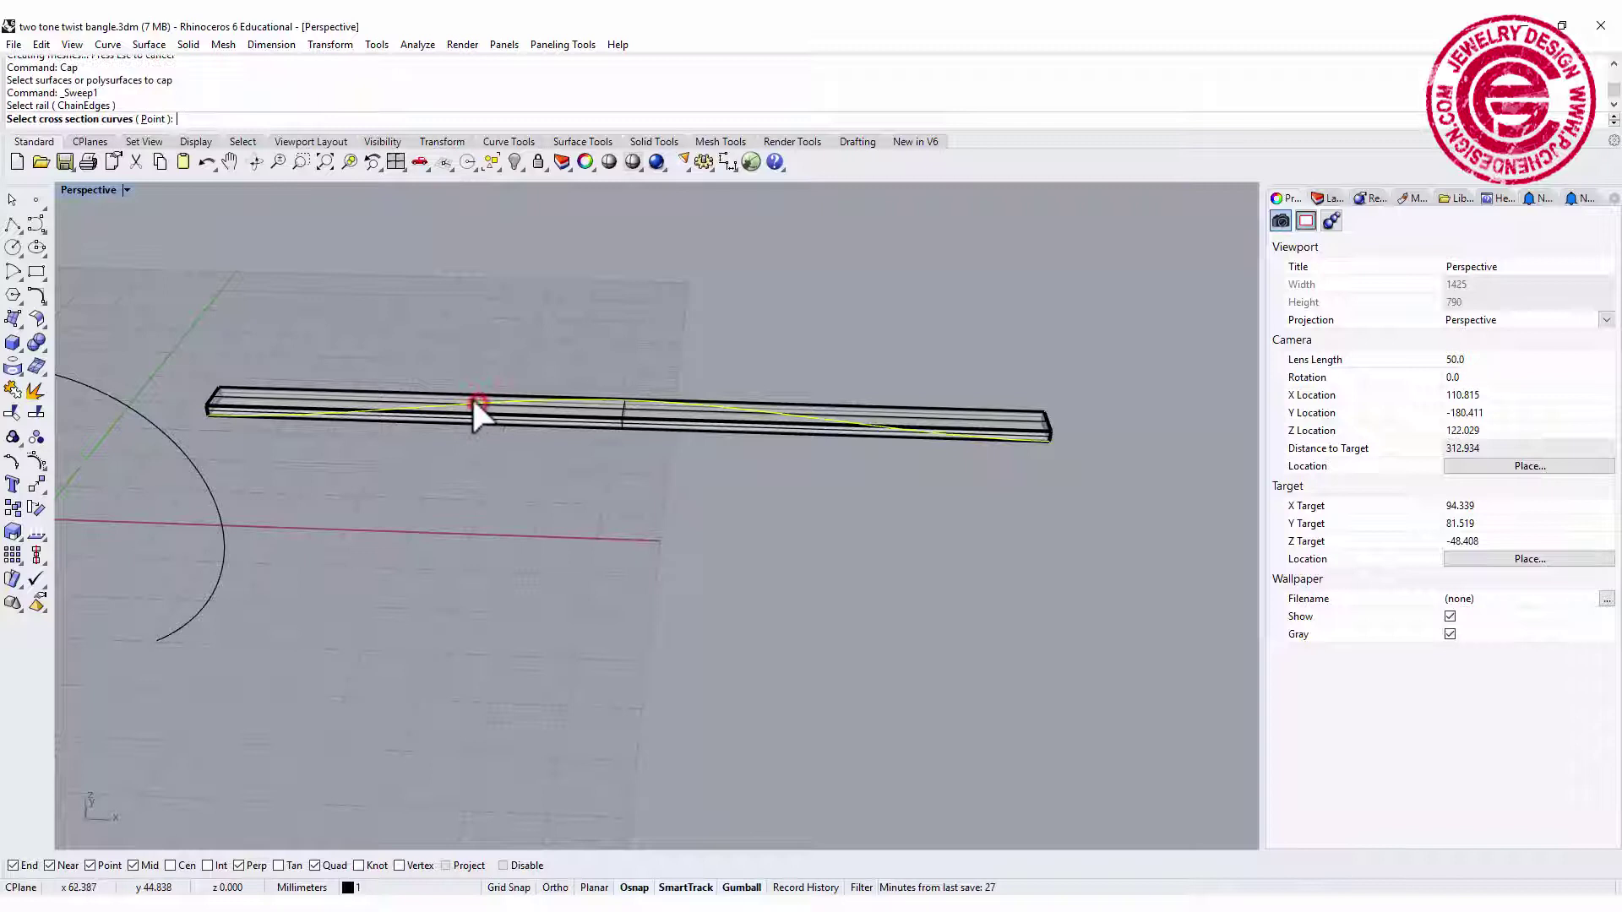
left_click(214, 404)
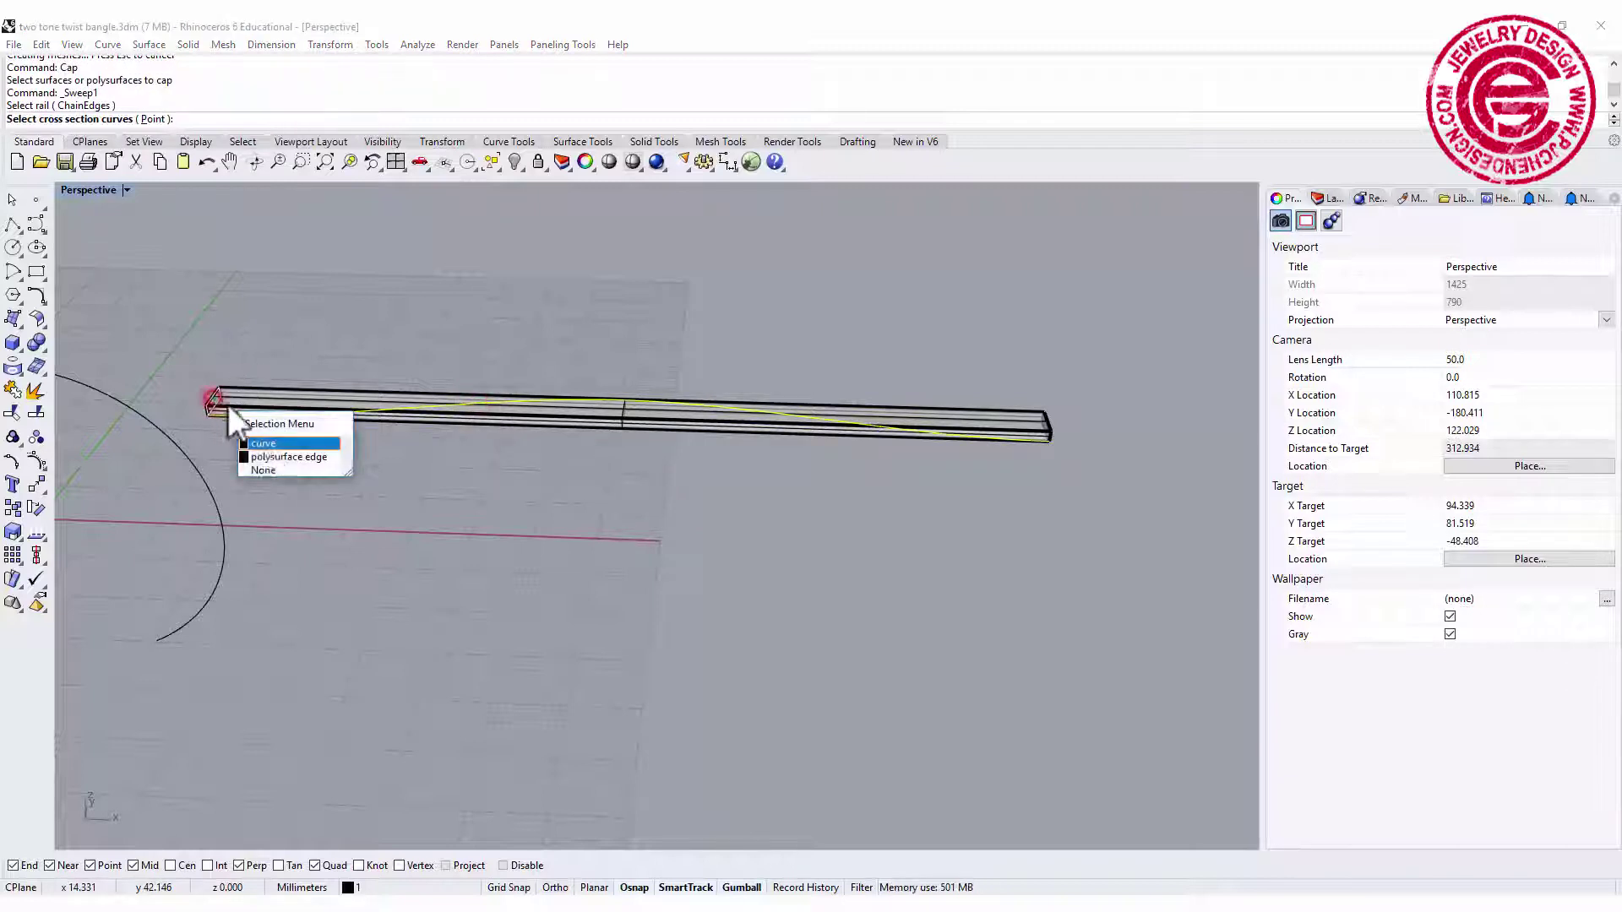
left_click(260, 447)
left_click(1051, 430)
left_click(1084, 473)
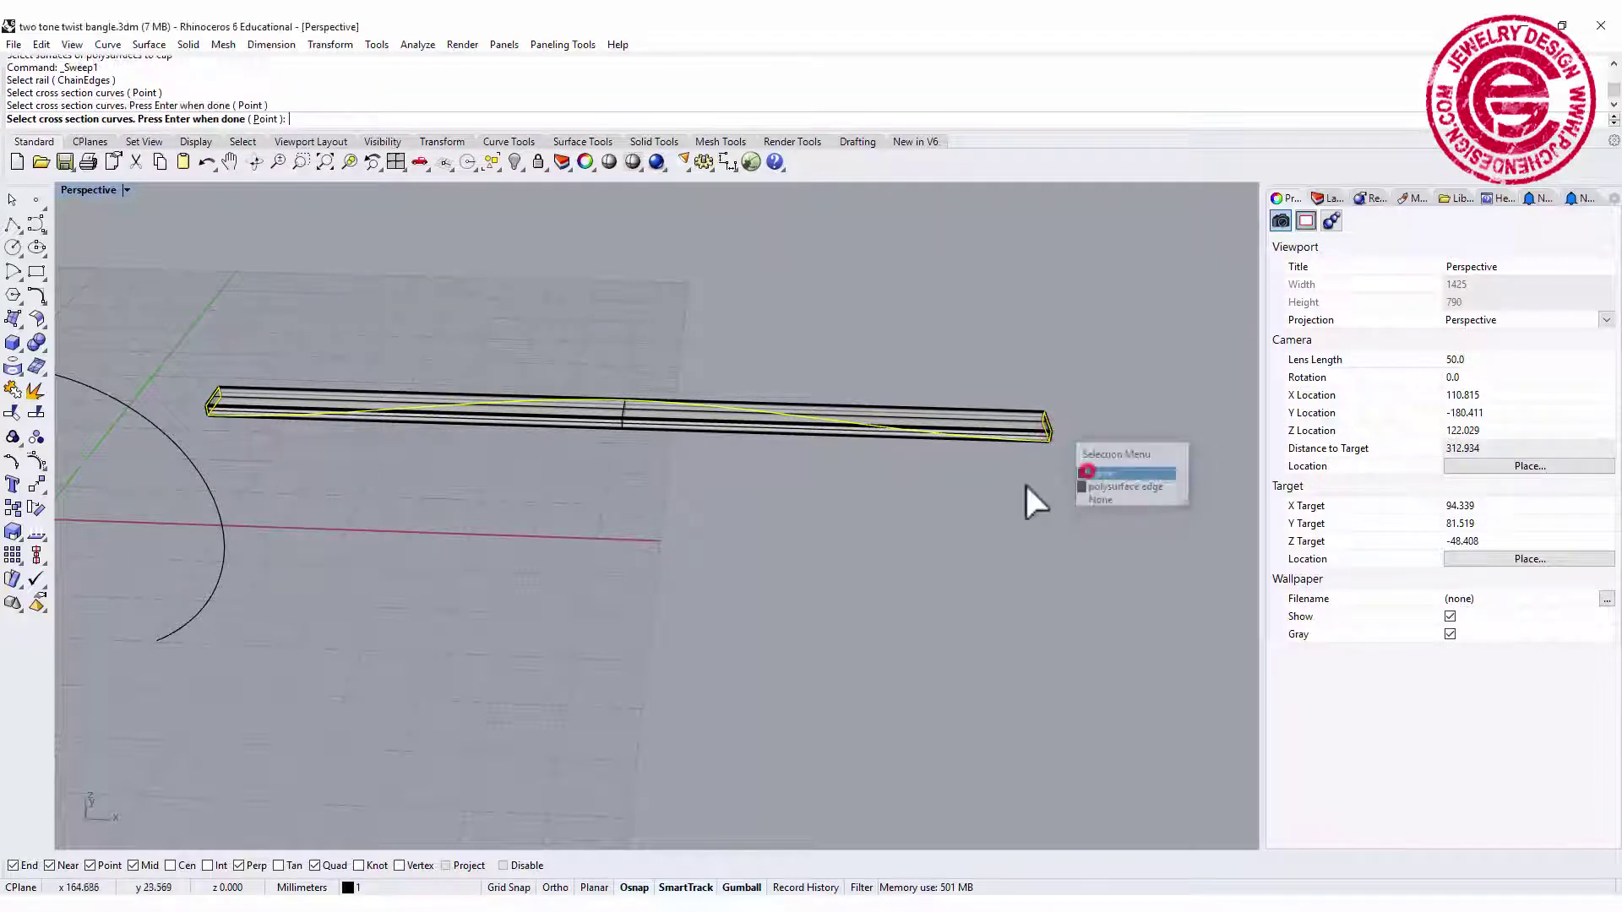
key("Return")
key("Return")
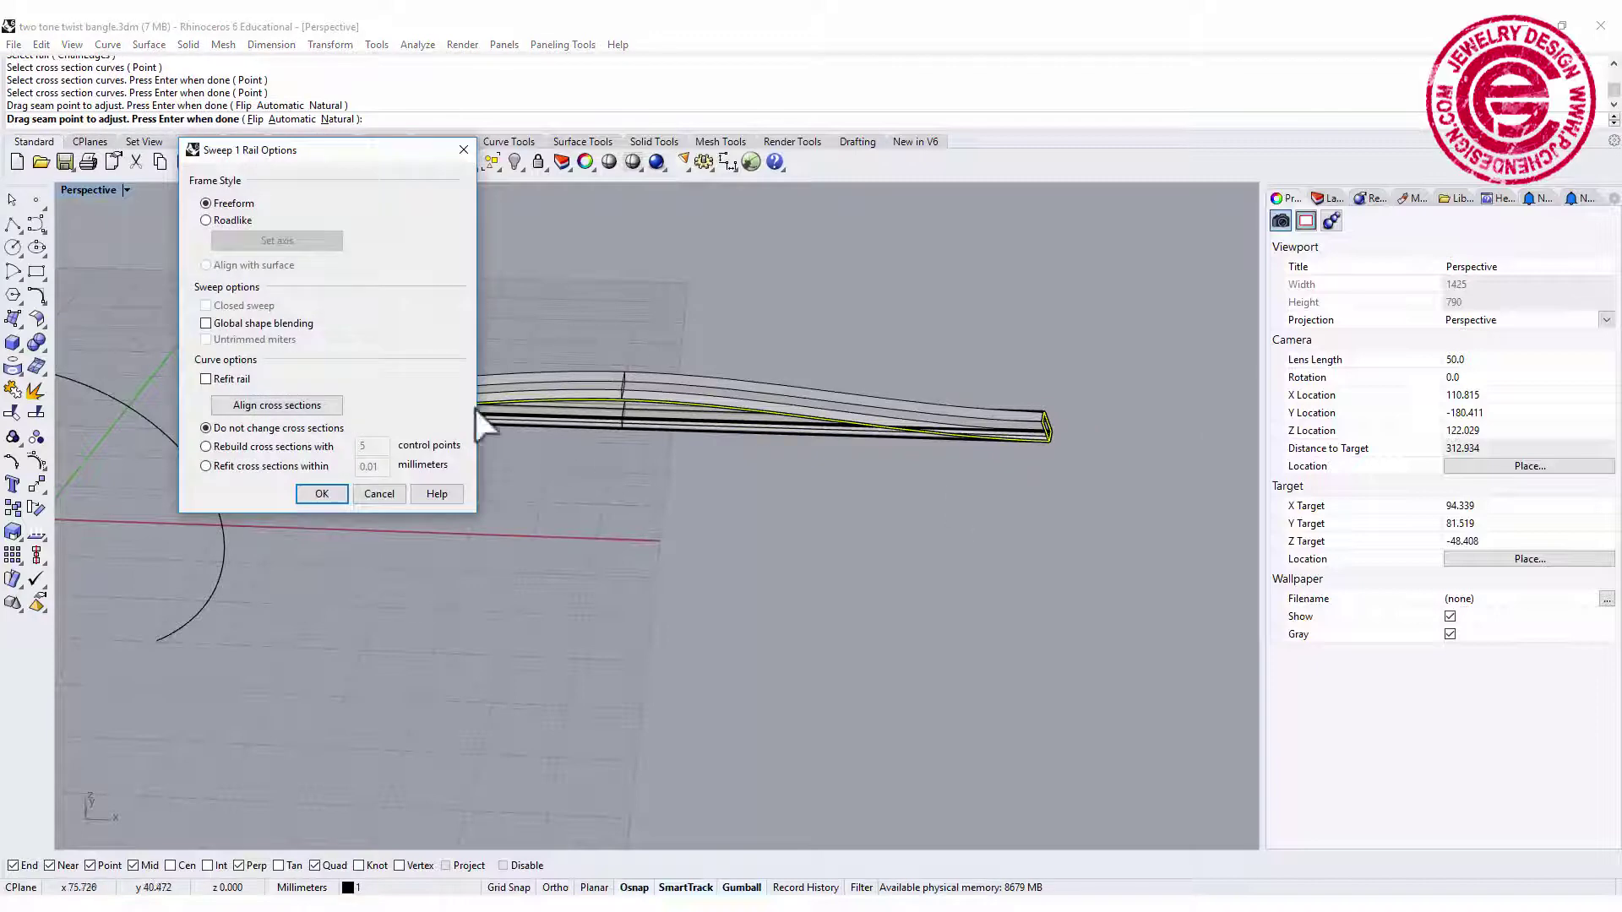
left_click(322, 494)
Step: Cap both open ends of the arched swept bar to make it a closed solid
right_click_drag(488, 478, 744, 494)
left_click(712, 416)
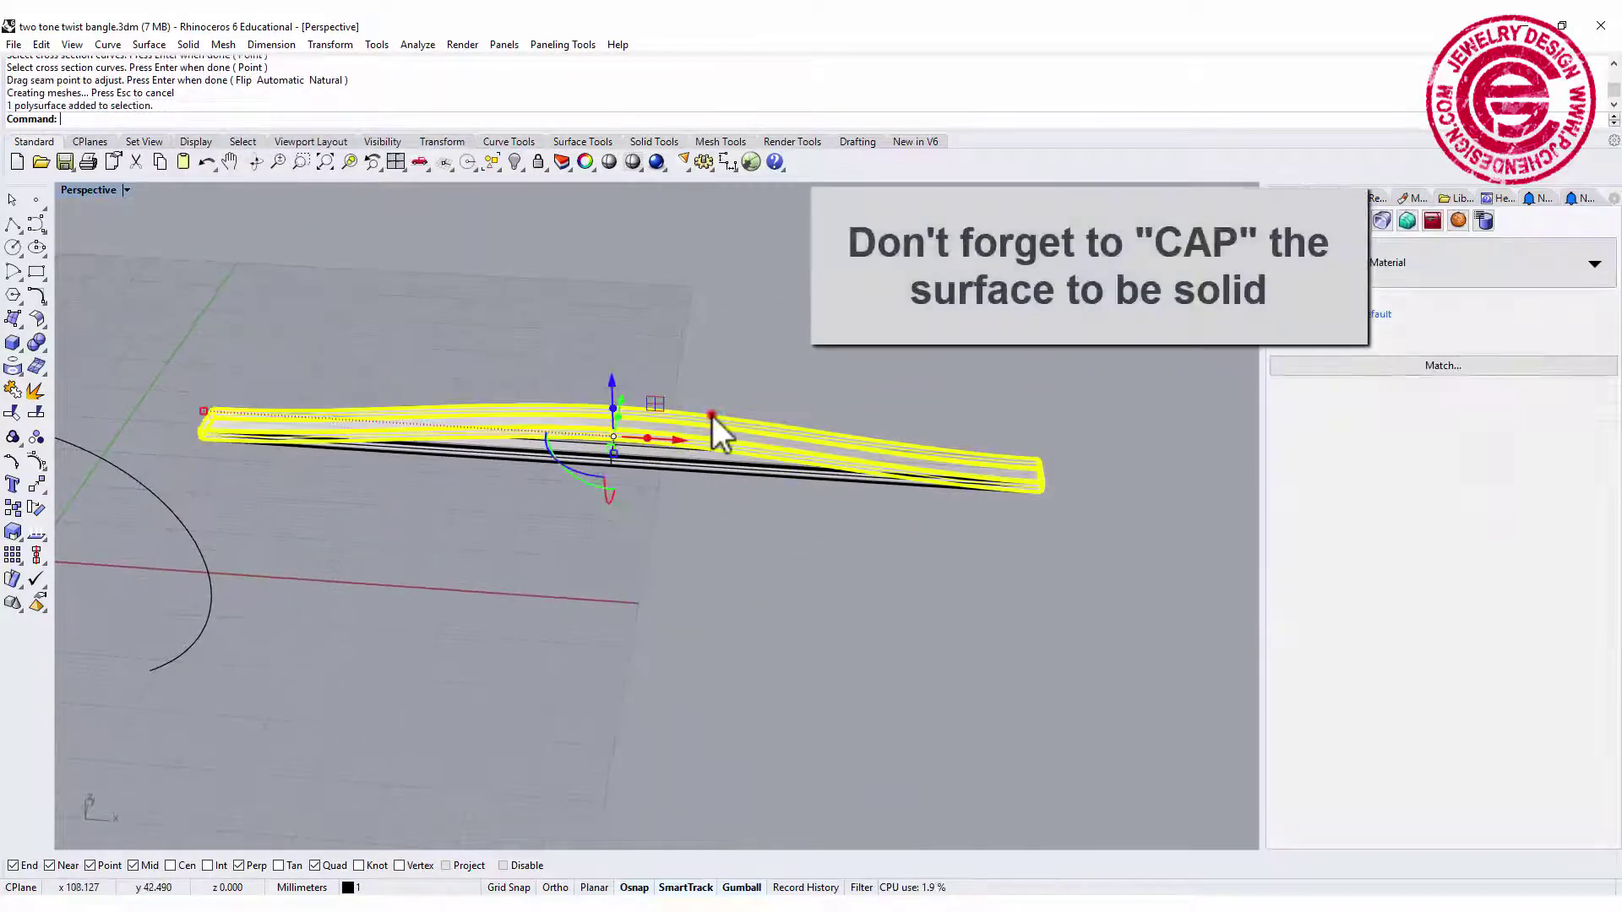
type("cap")
key("Return")
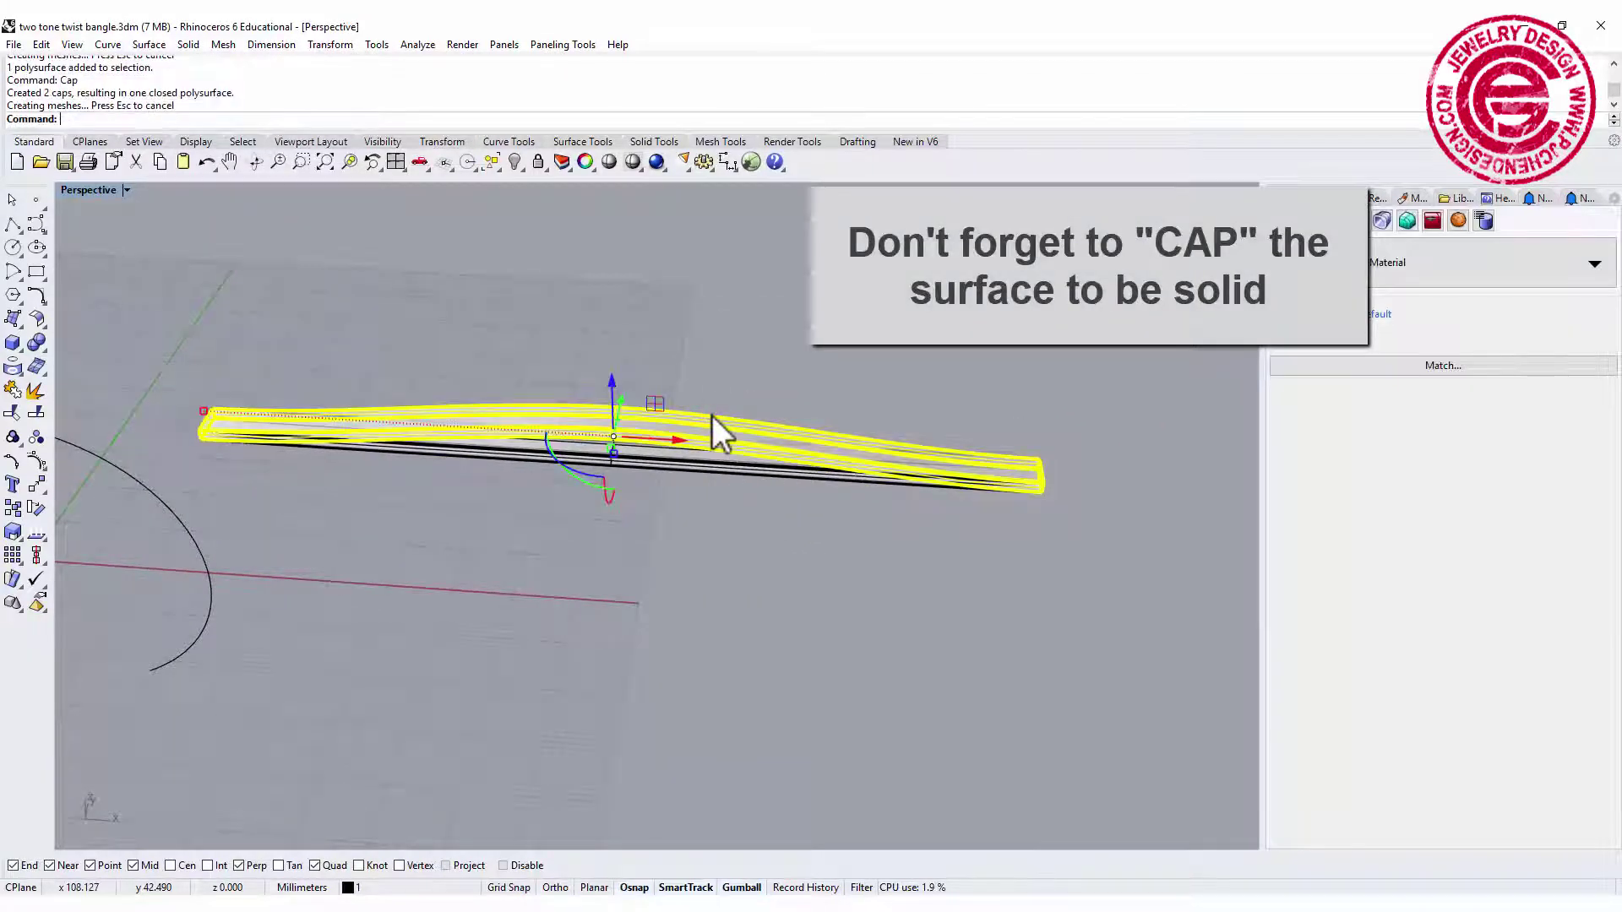
left_click(772, 557)
mouse_move(772, 558)
right_mouse_down()
mouse_move(880, 496)
mouse_move(915, 496)
mouse_move(789, 543)
mouse_move(803, 550)
right_mouse_up()
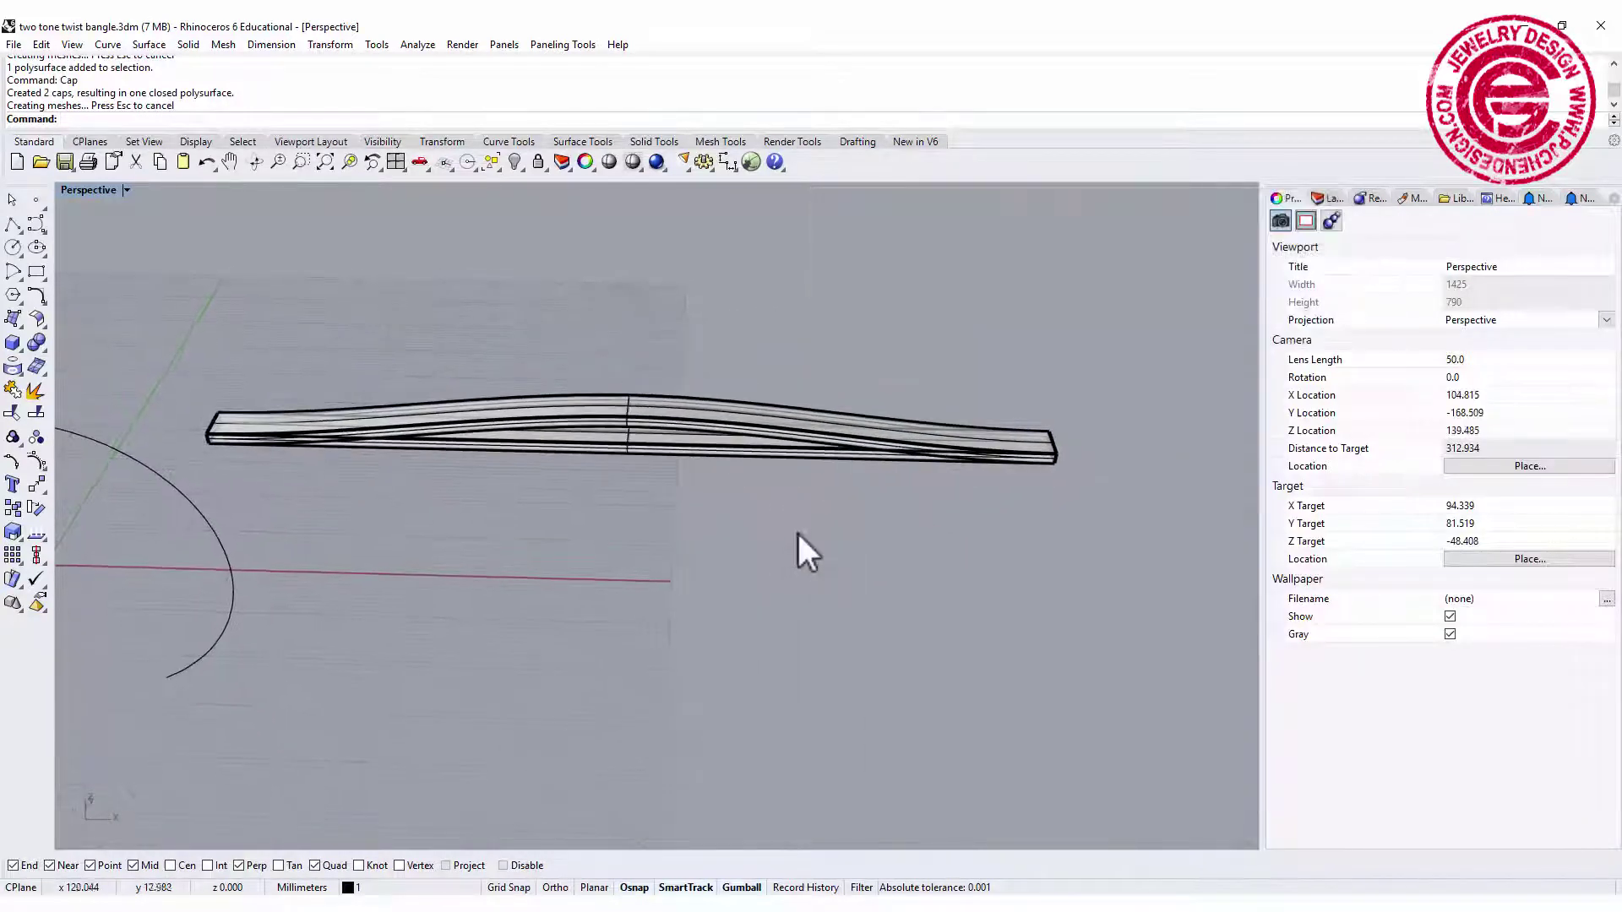
Step: Hide the arched bar so that only the straight bar is left in view
left_click(756, 423)
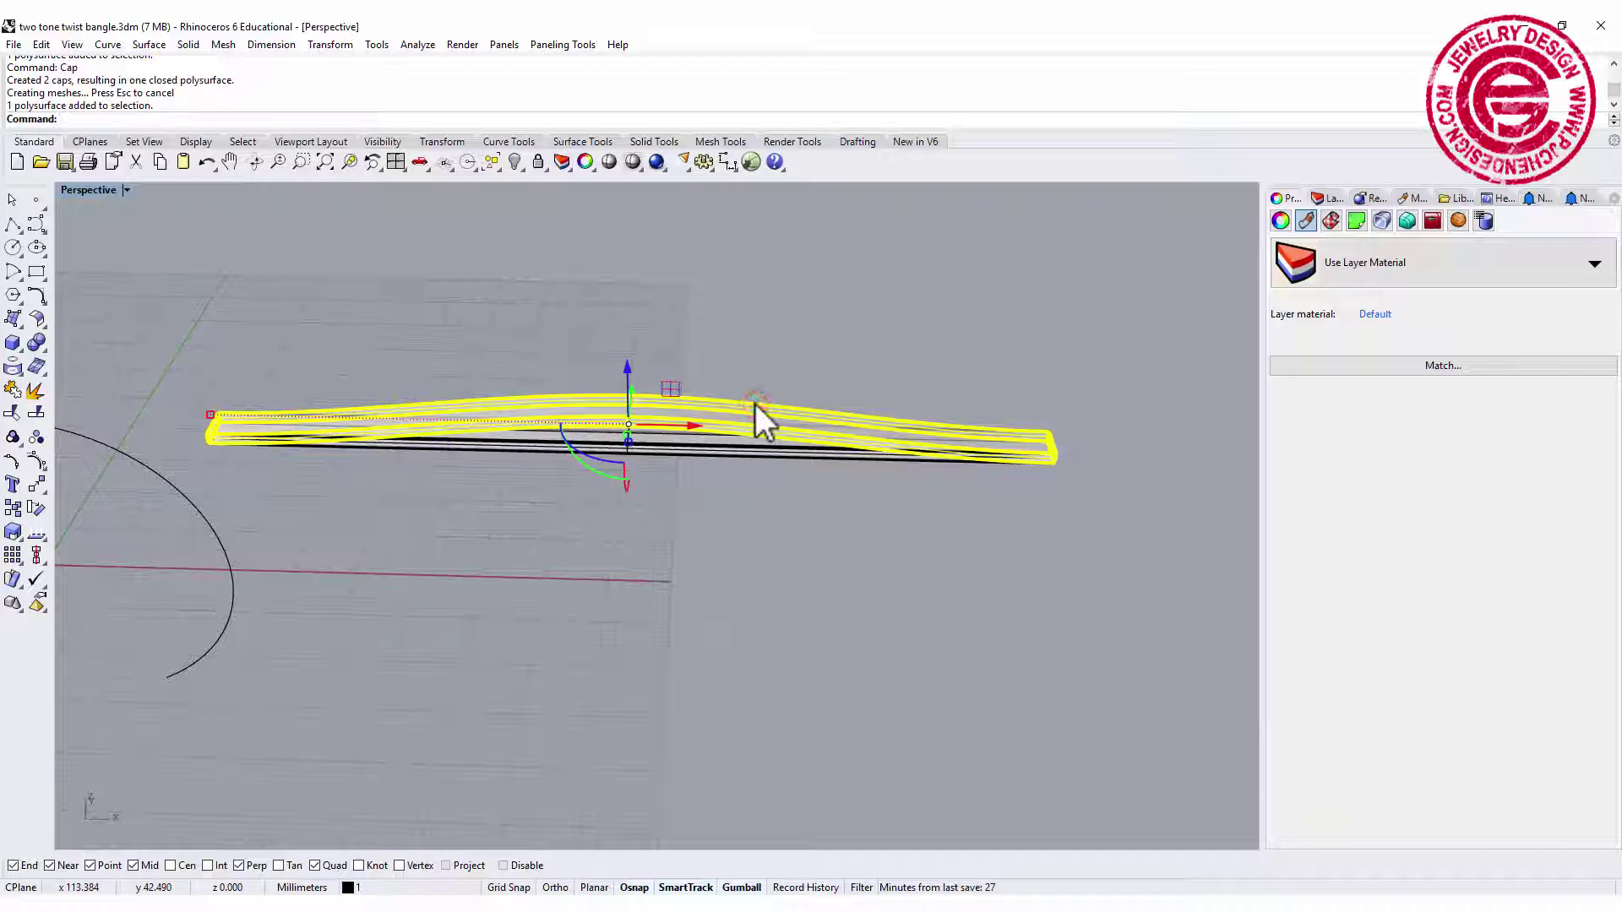
type("Hide")
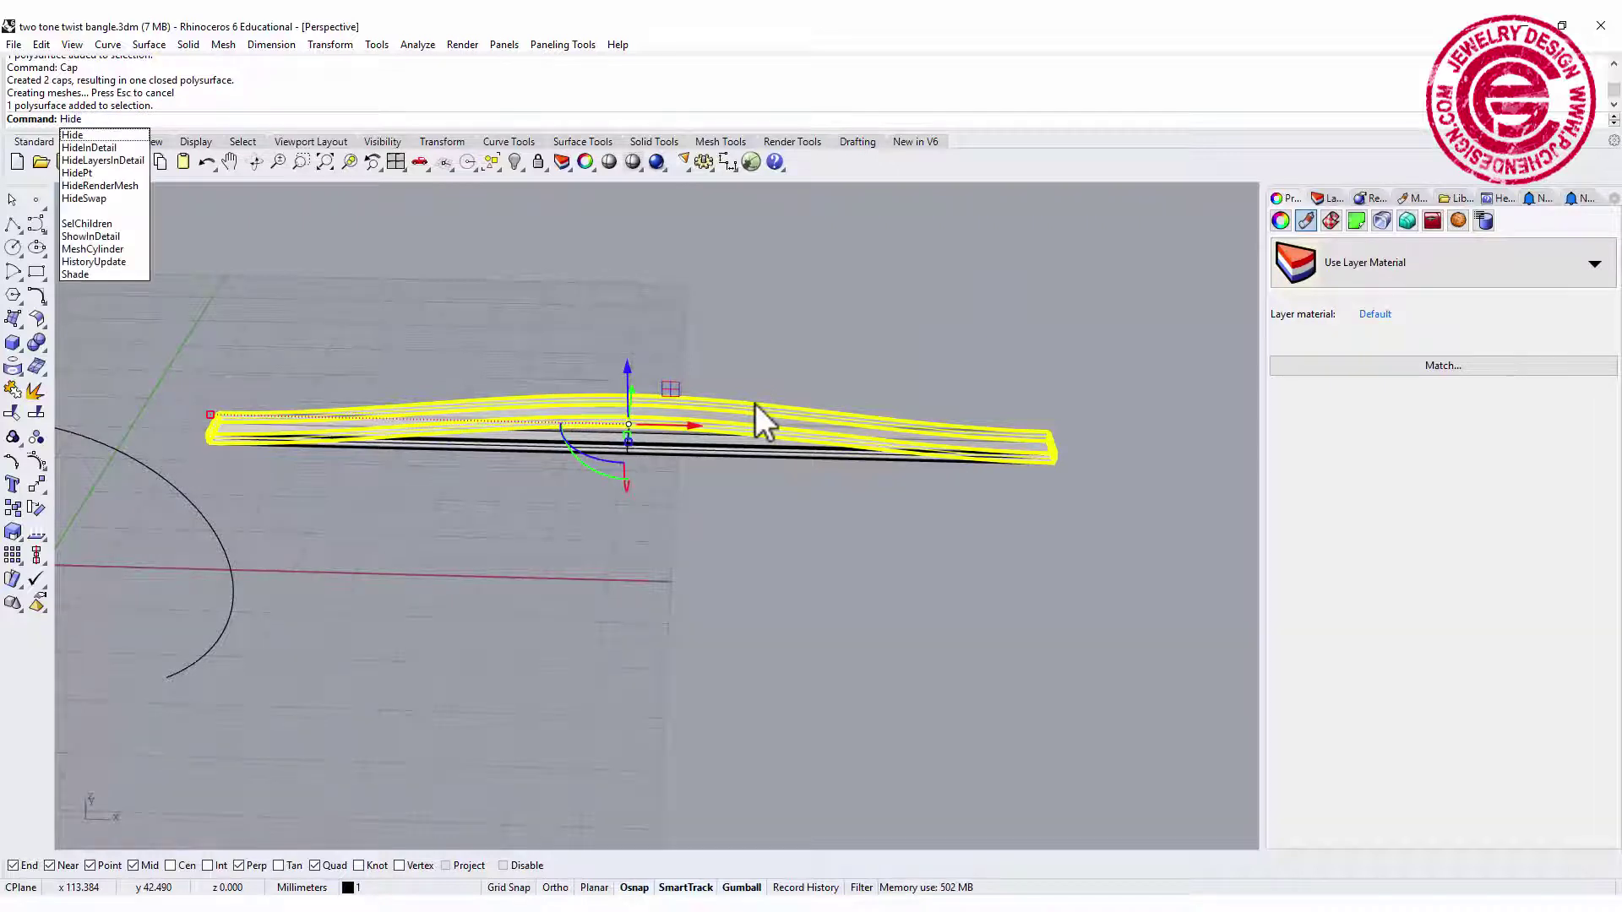
key("Return")
mouse_move(755, 404)
right_mouse_down()
mouse_move(768, 319)
mouse_move(767, 397)
right_mouse_up()
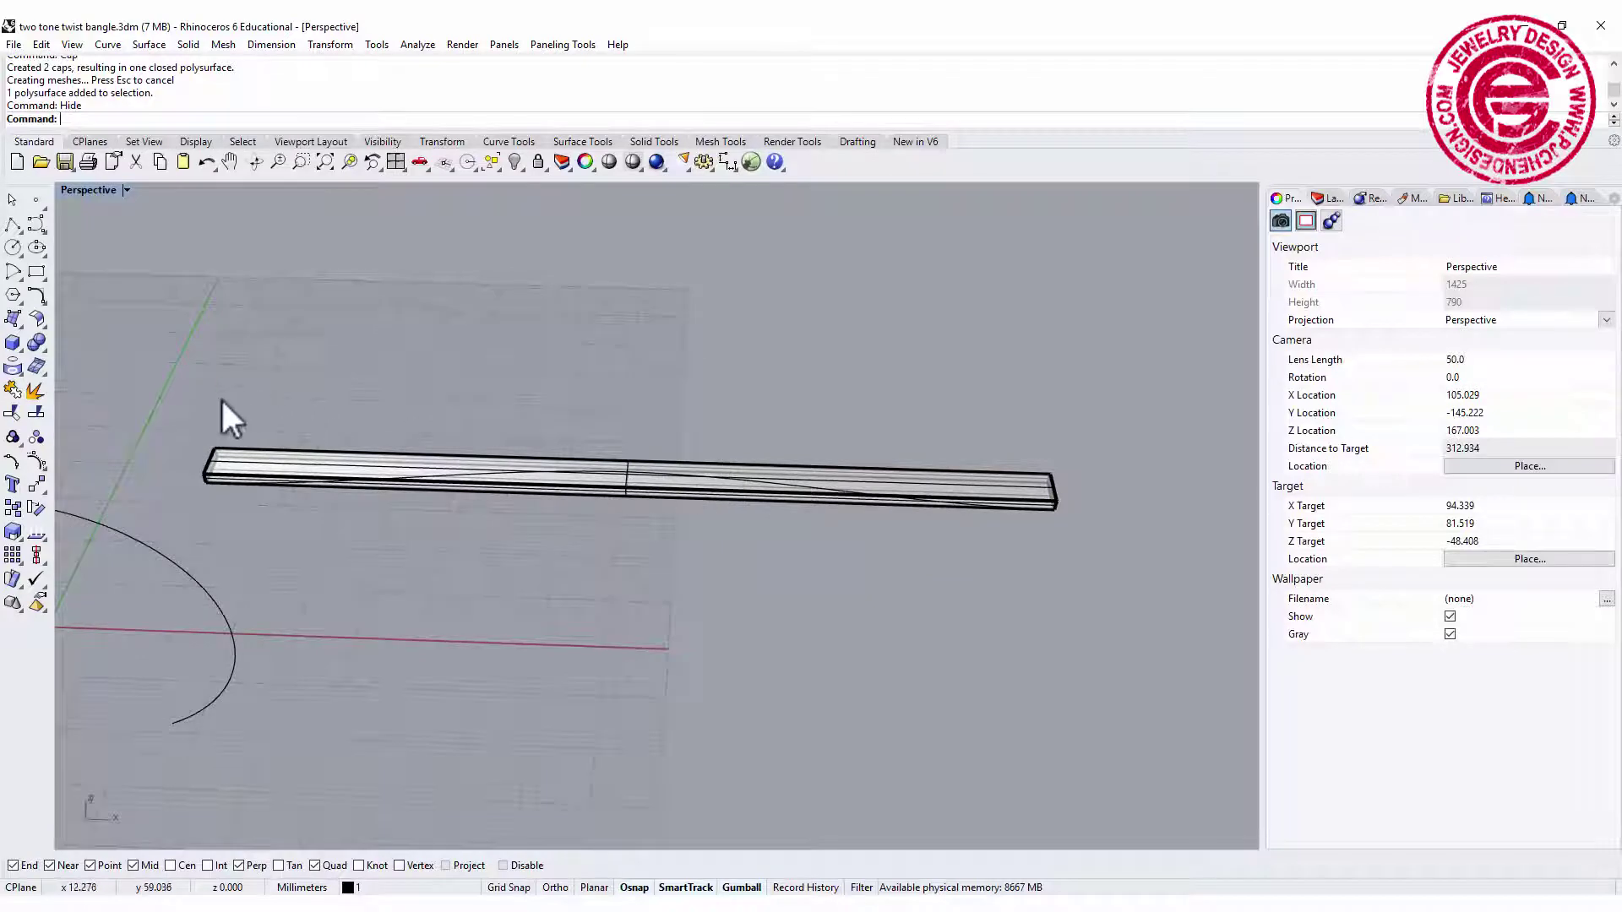
Step: Fillet the four short vertical corner edges at the ends of the straight bar with a radius of 2.5 mm
double_click(100, 187)
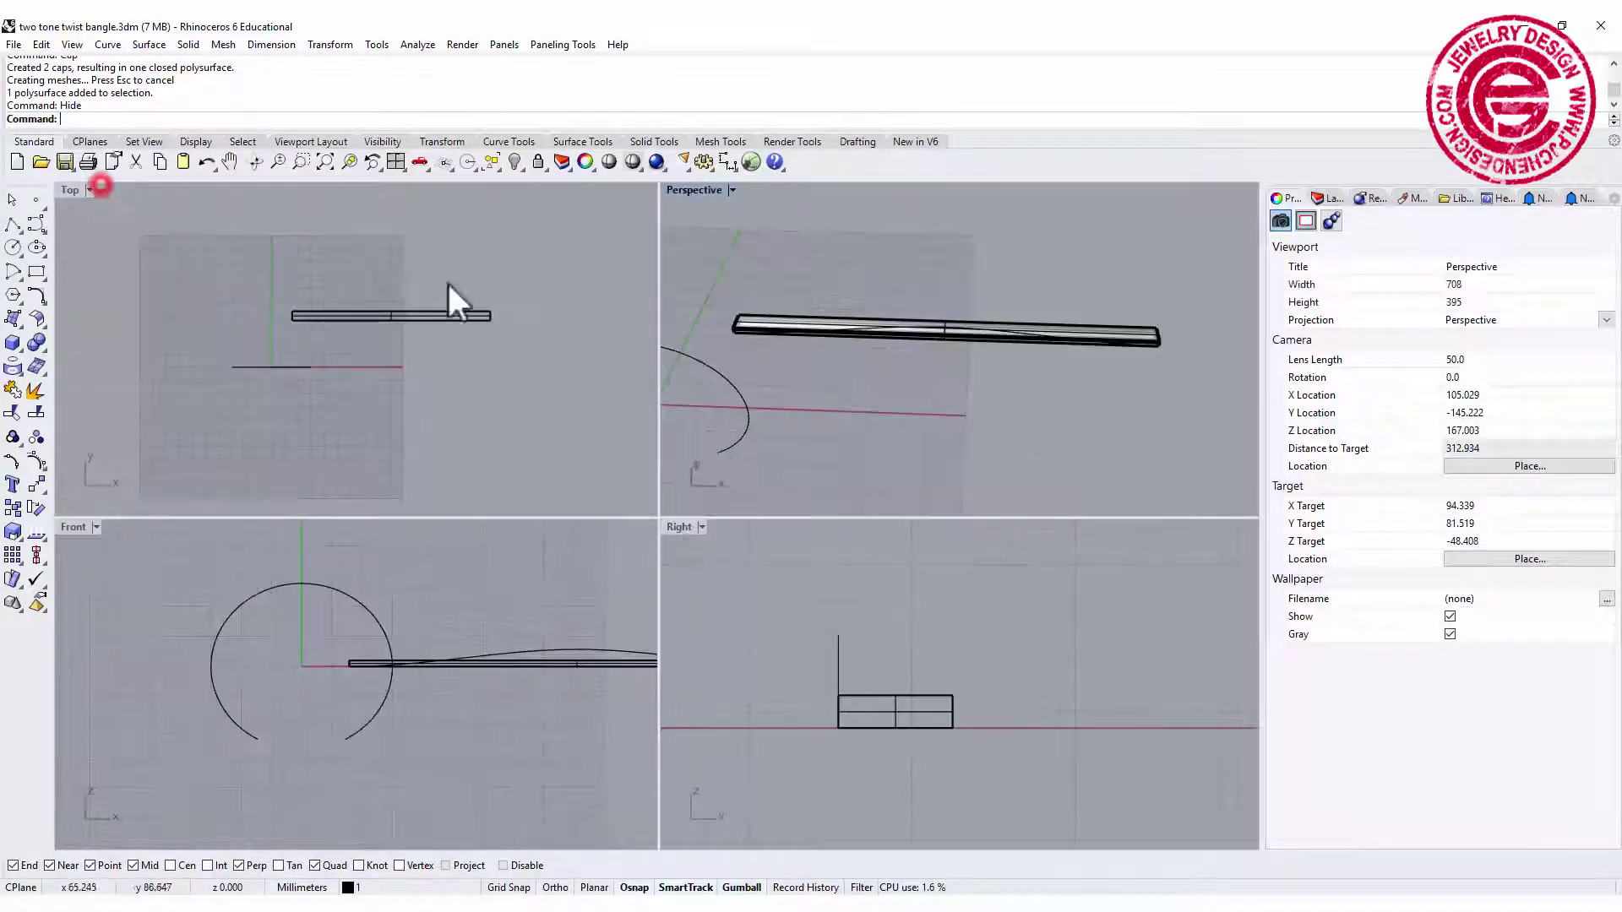
double_click(668, 192)
right_click_drag(670, 205, 608, 488)
scroll(663, 427, "up", 5)
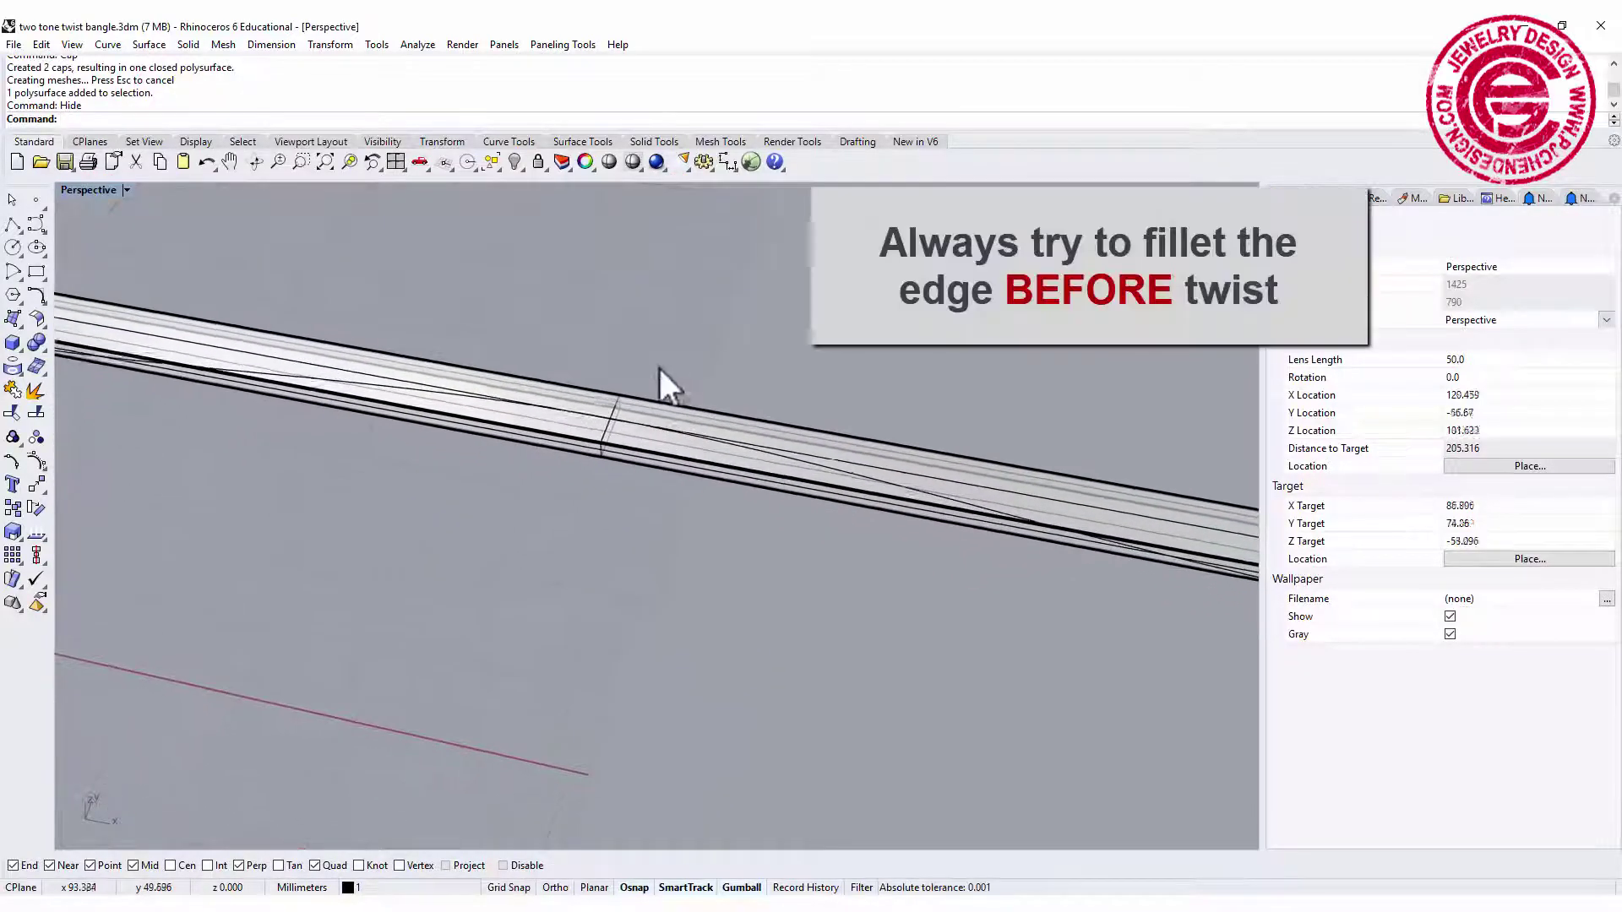
scroll(661, 368, "down", 2)
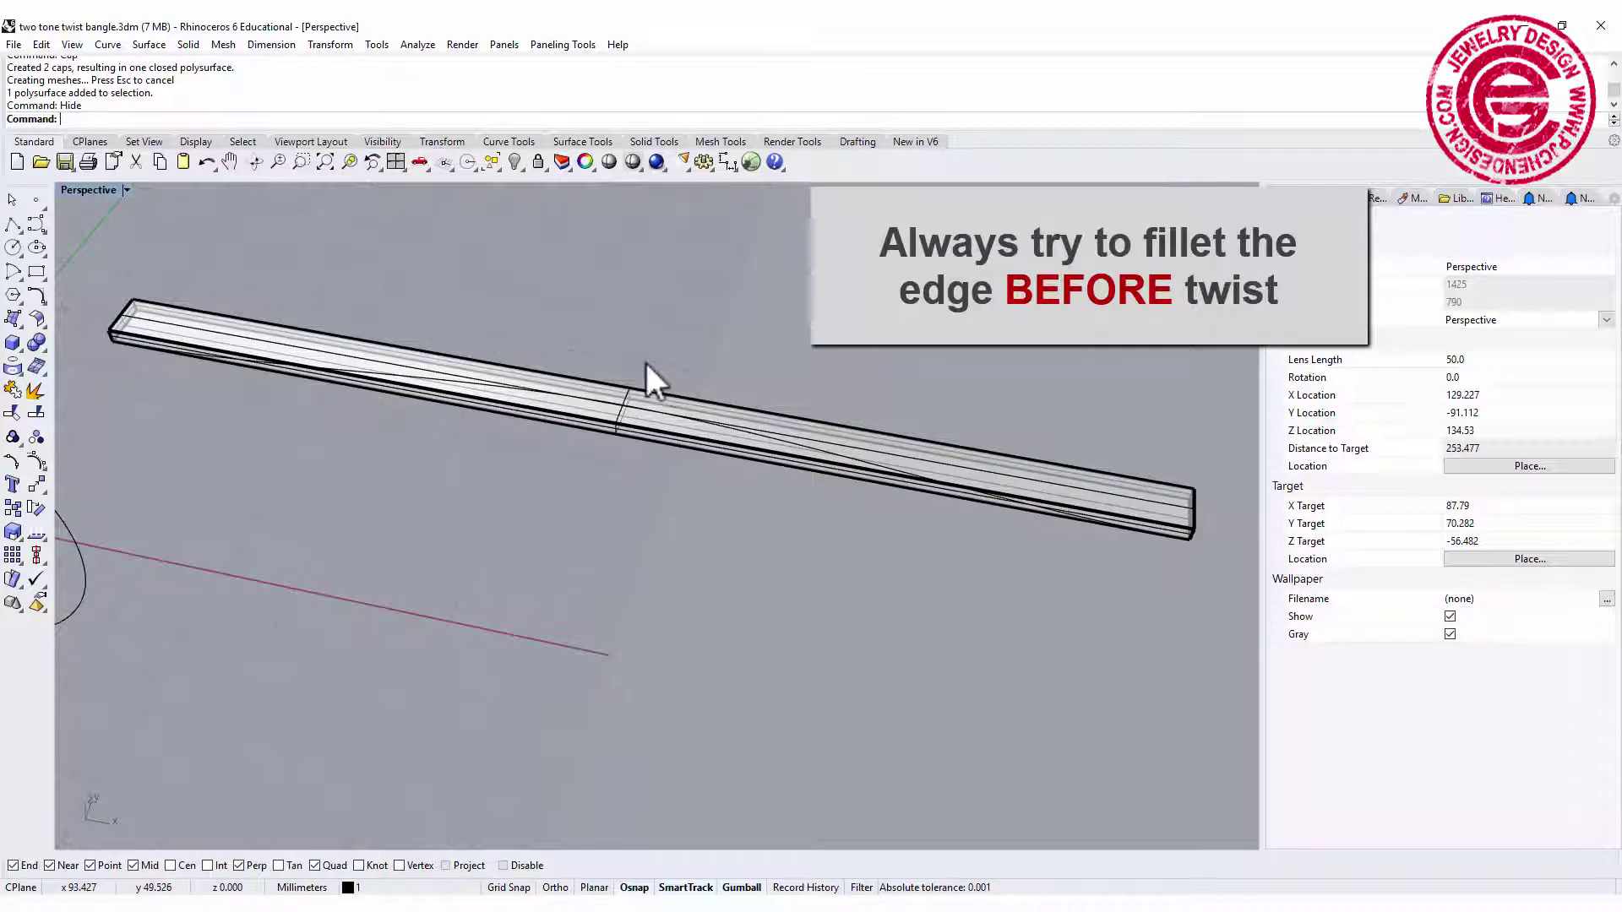
left_click(38, 344)
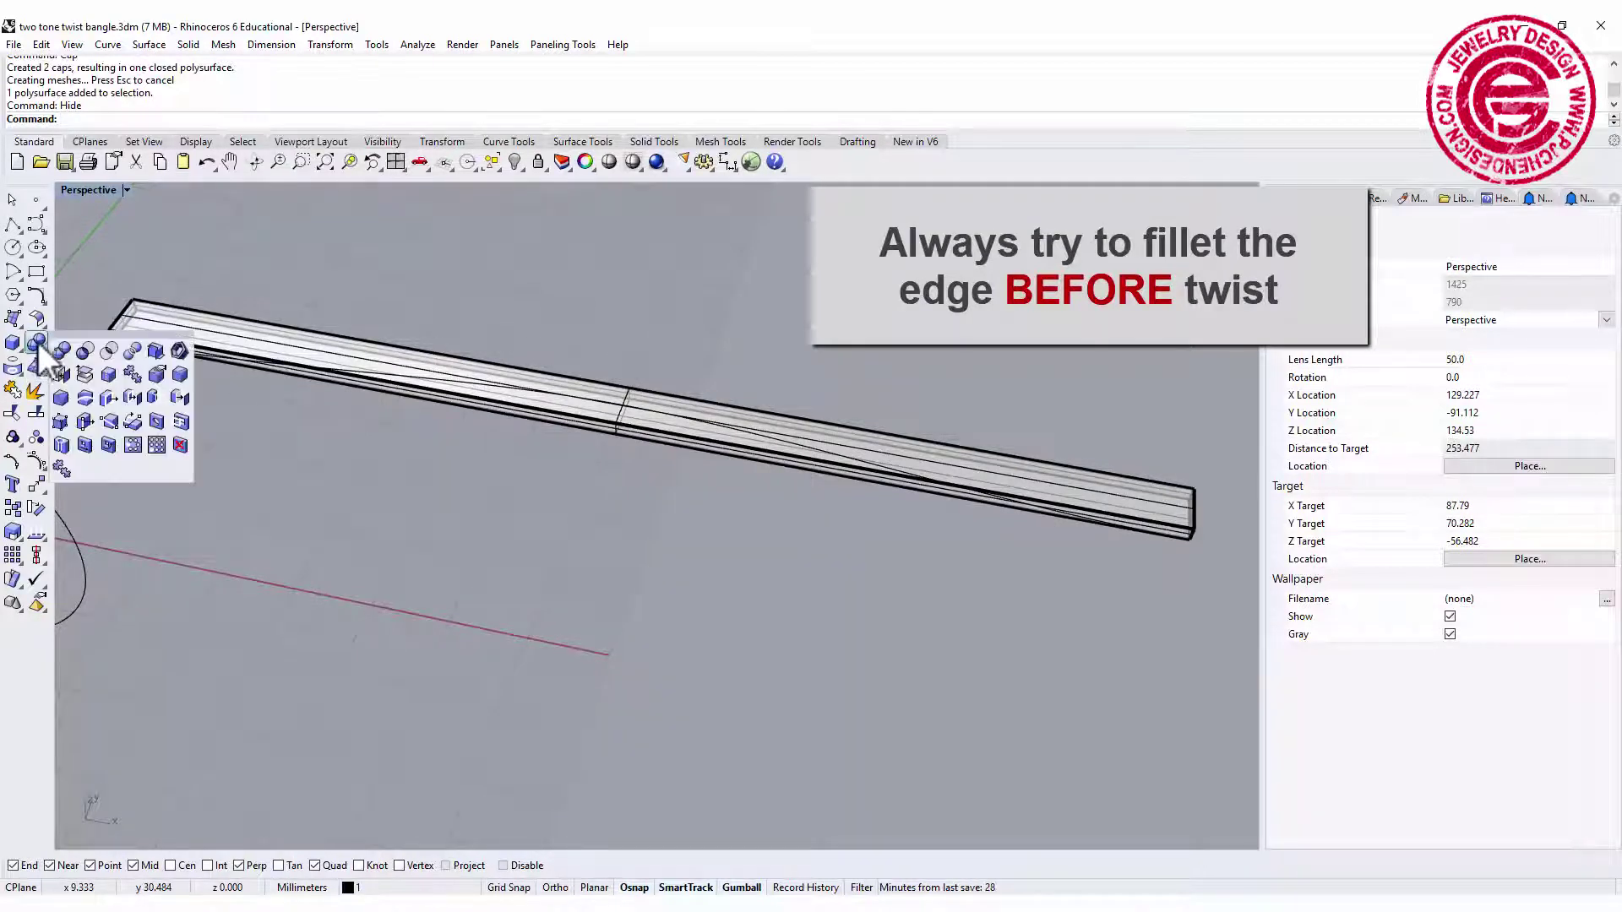
left_click(179, 375)
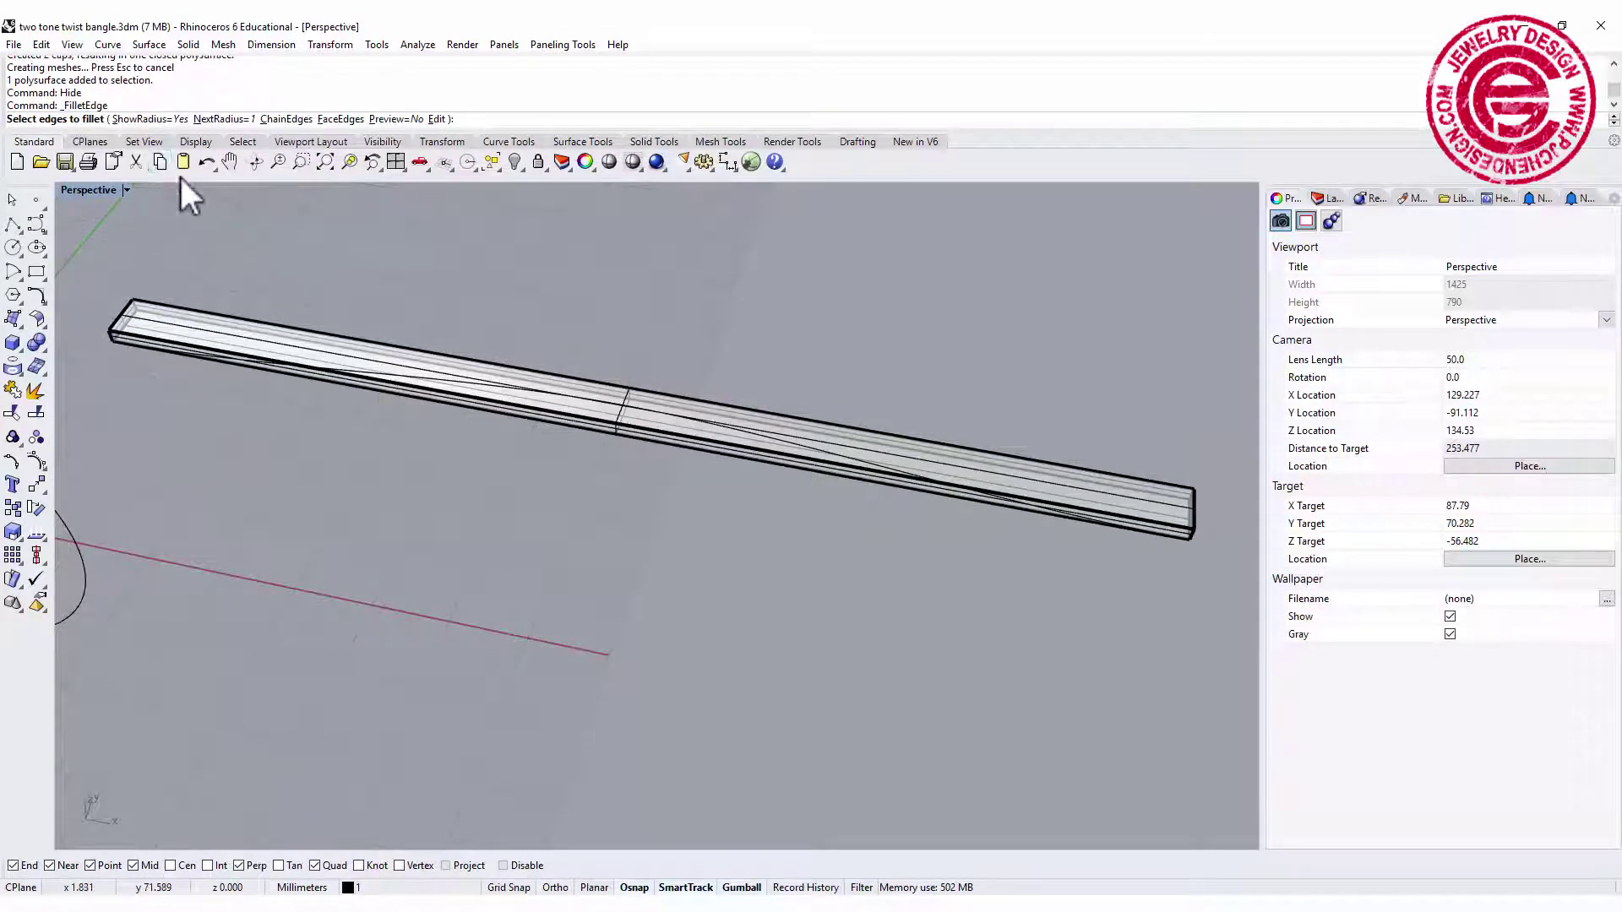
left_click(224, 119)
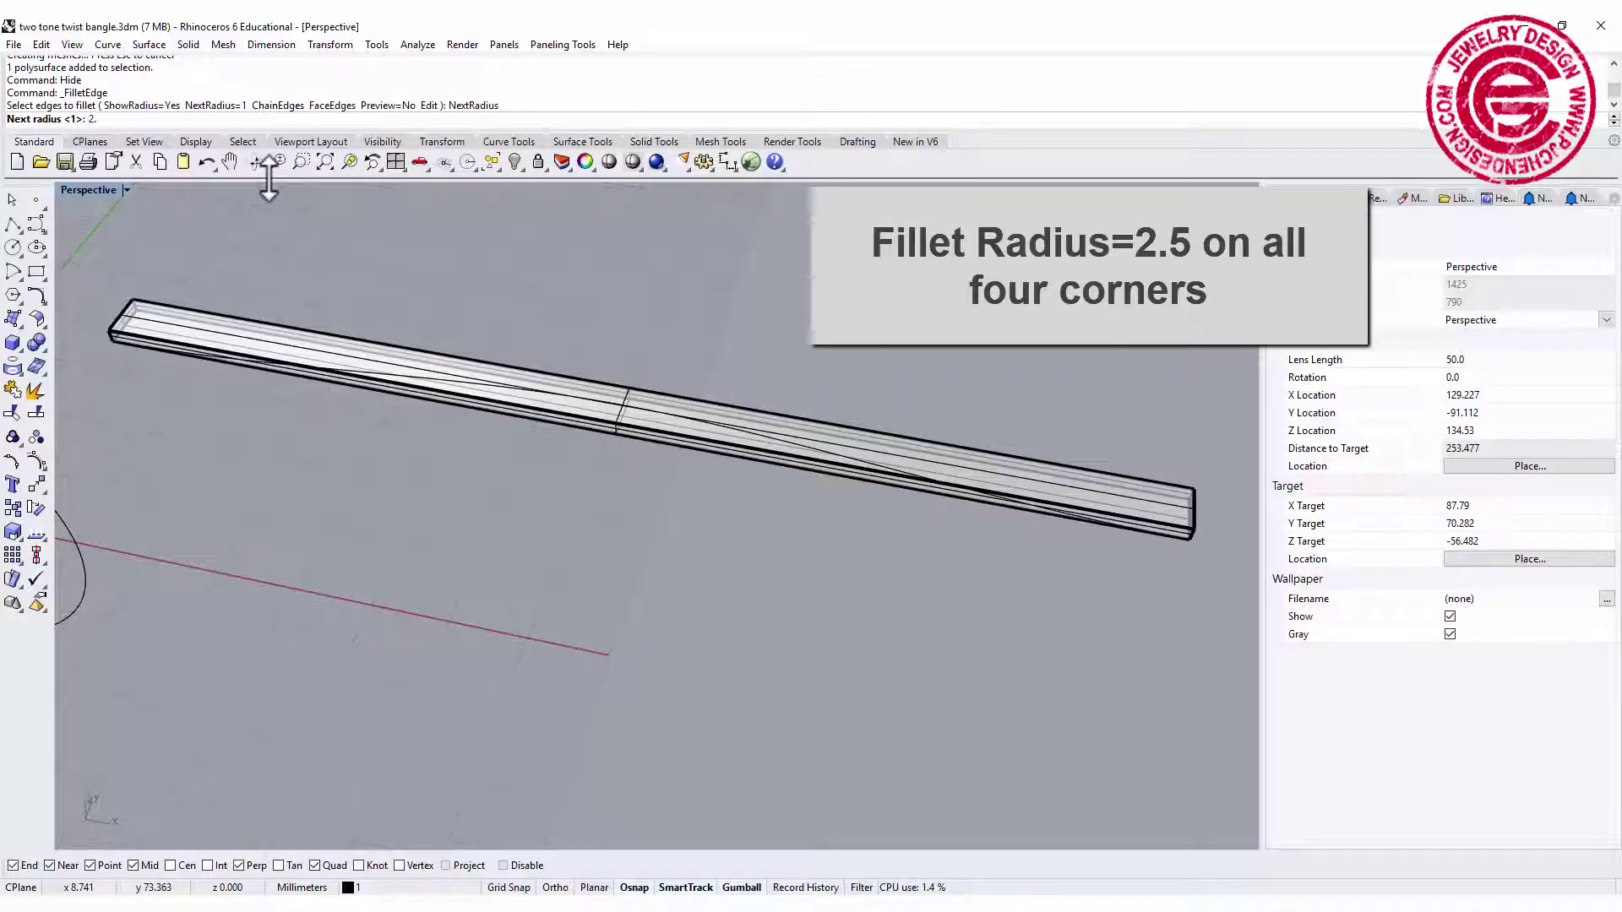
type("2.5")
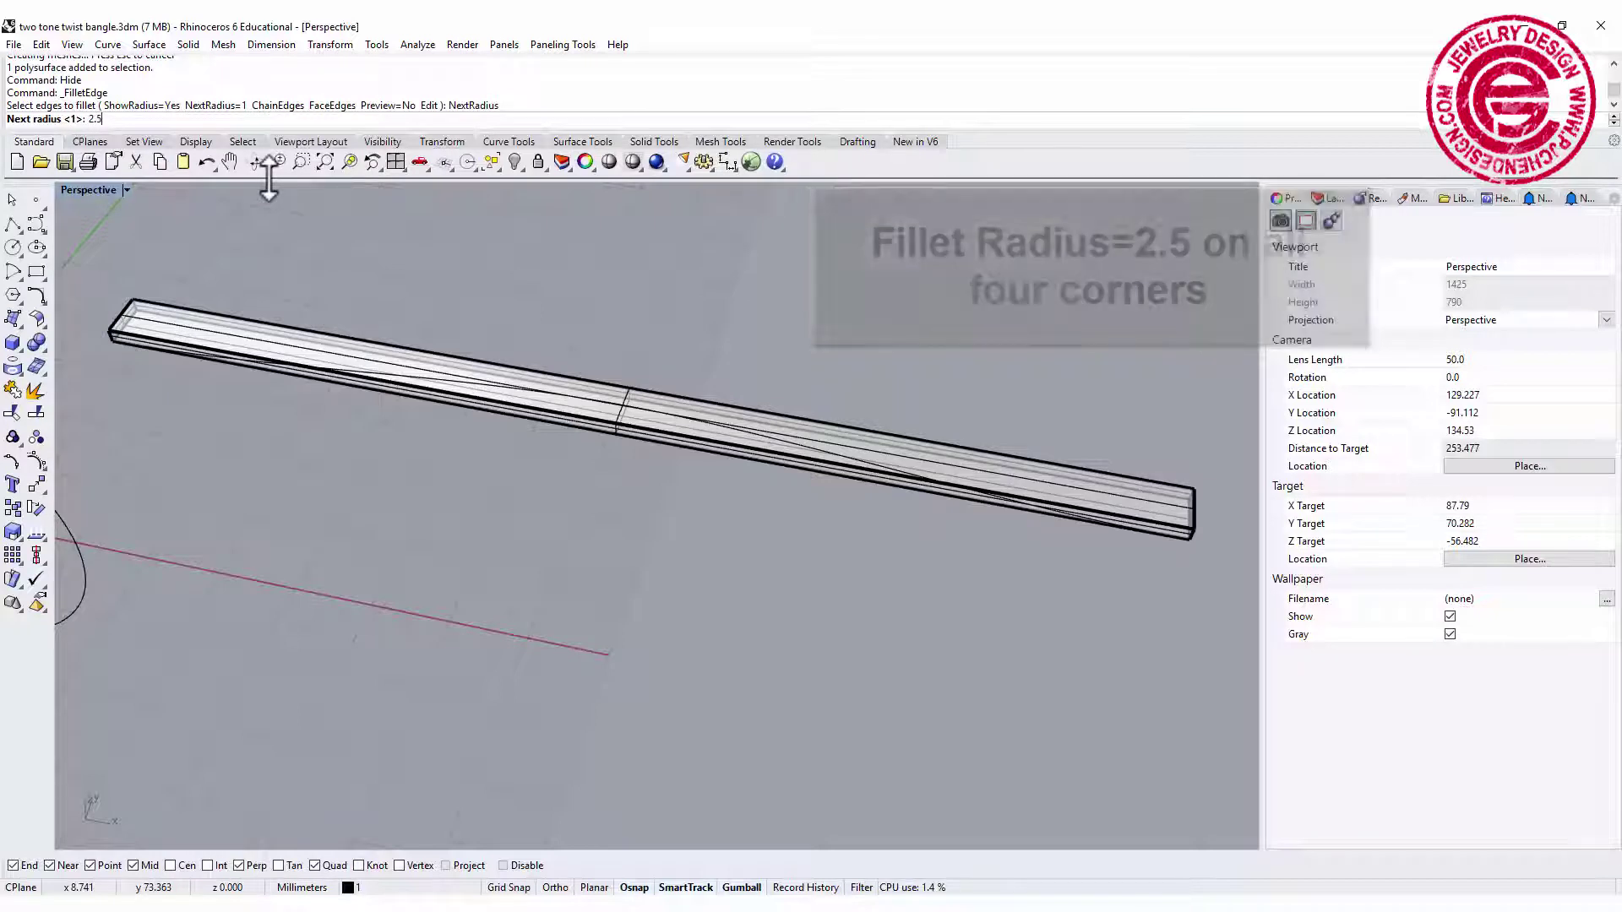
key("Return")
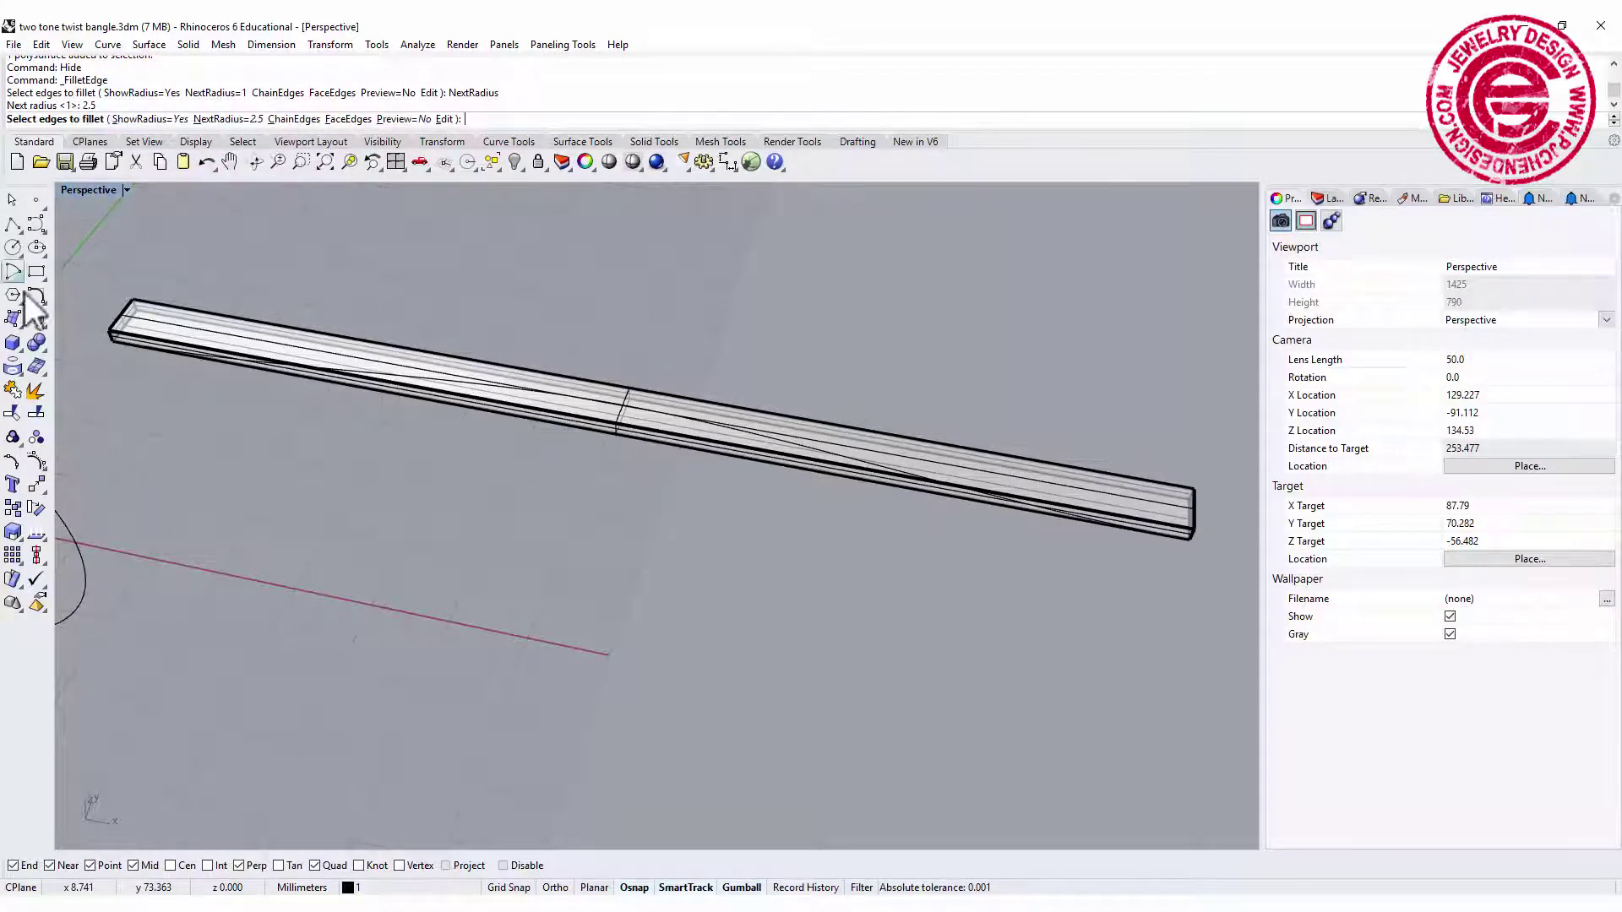
left_click(105, 338)
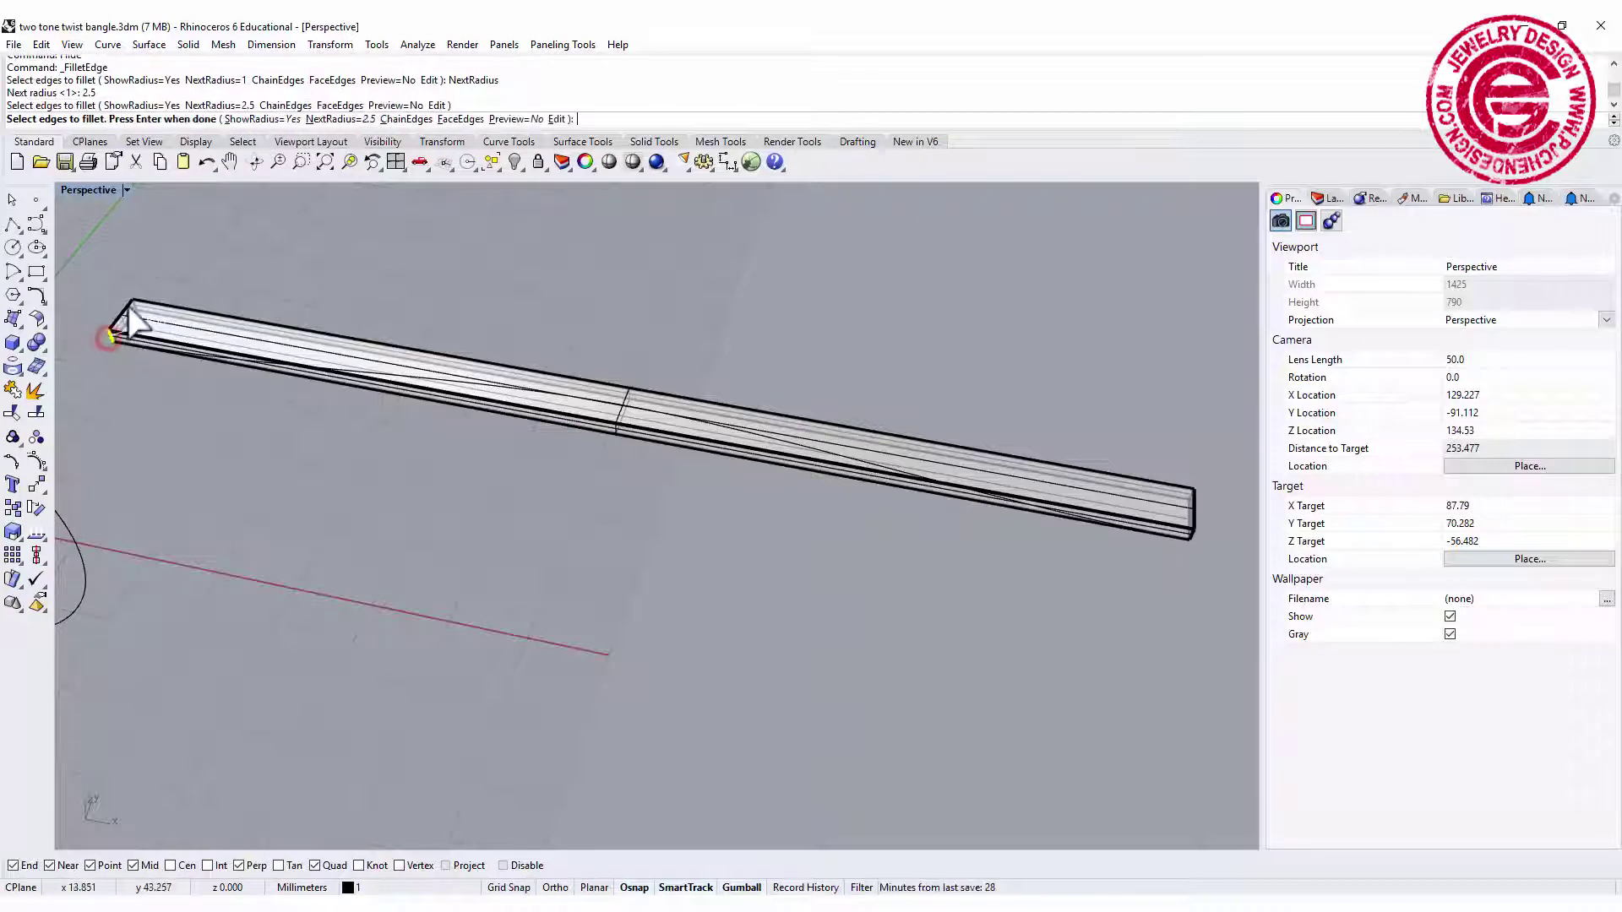
left_click(135, 304)
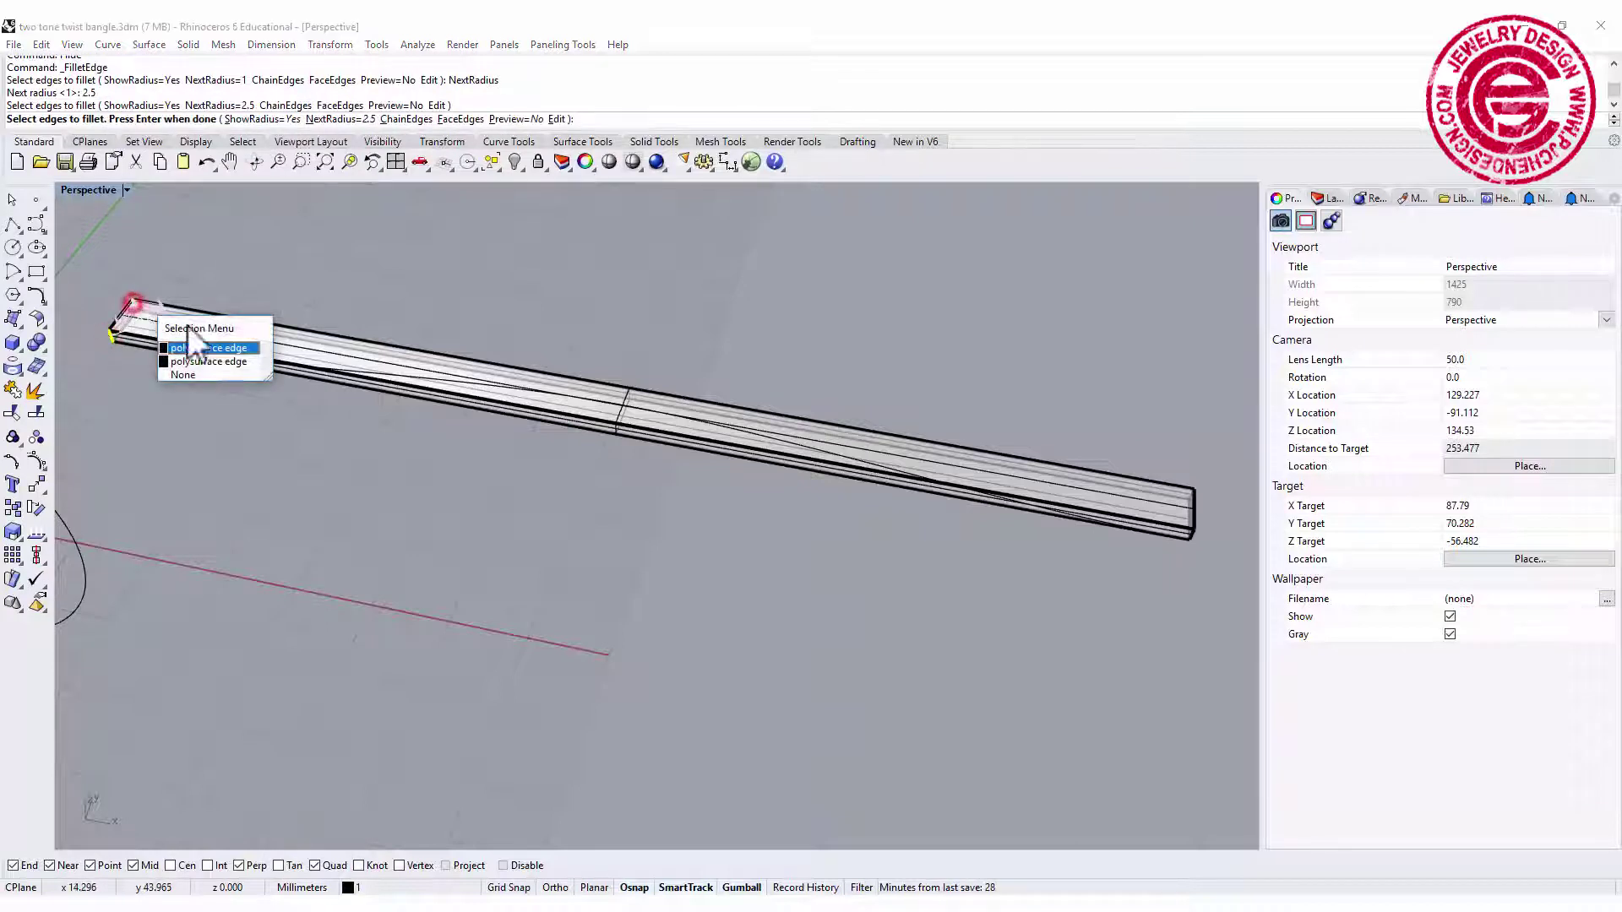
left_click(224, 362)
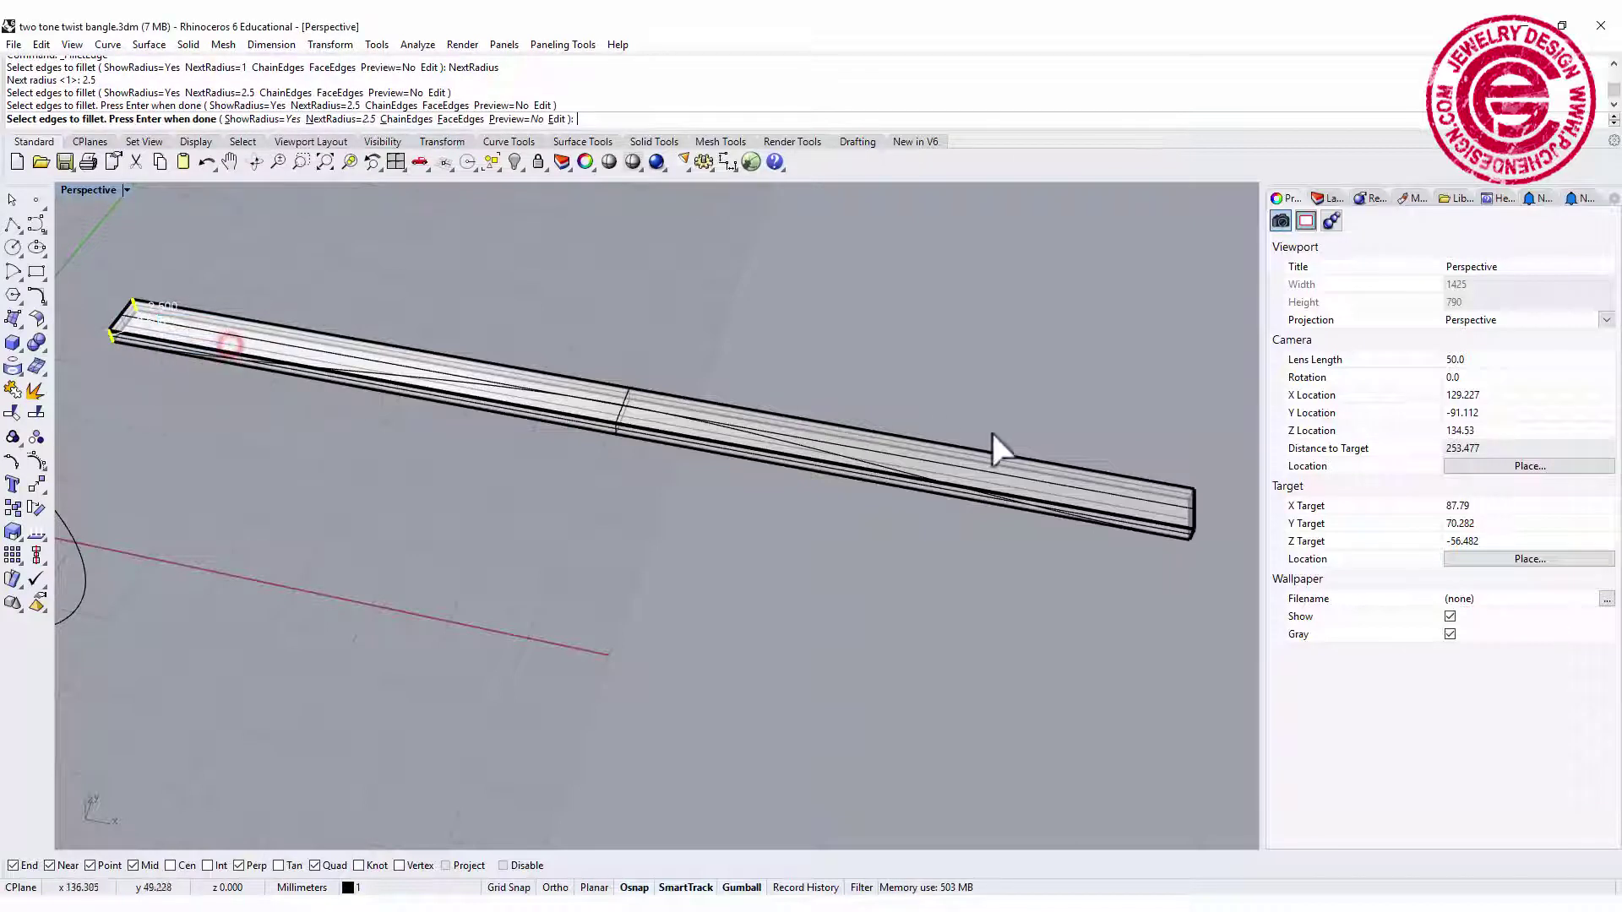
left_click(1190, 494)
left_click(1191, 536)
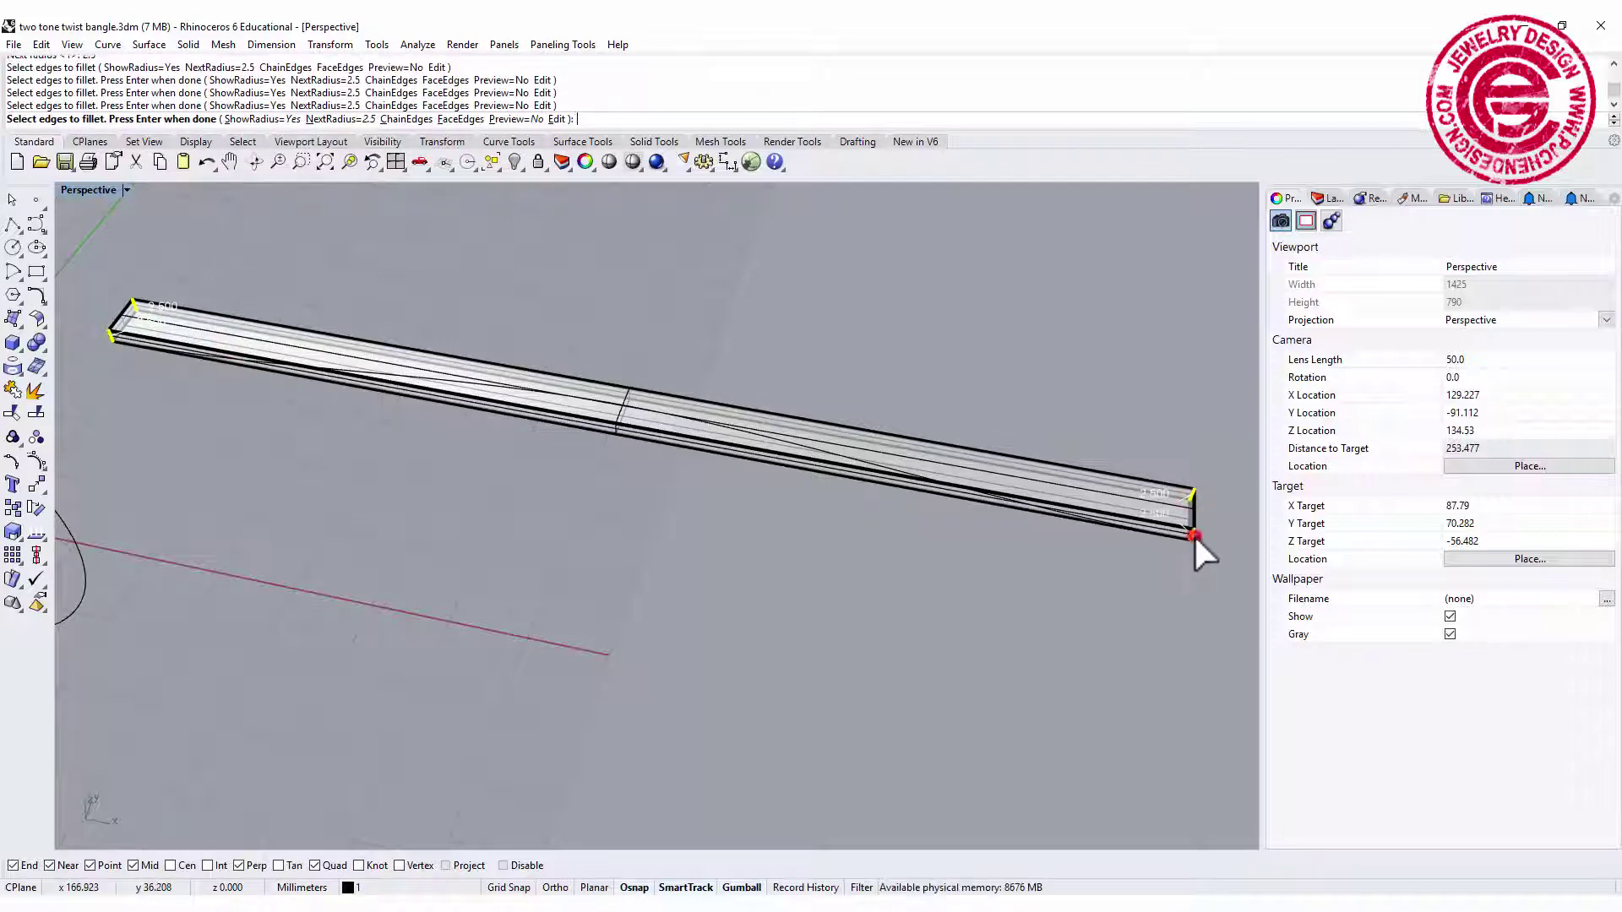
key("Return")
key("Return")
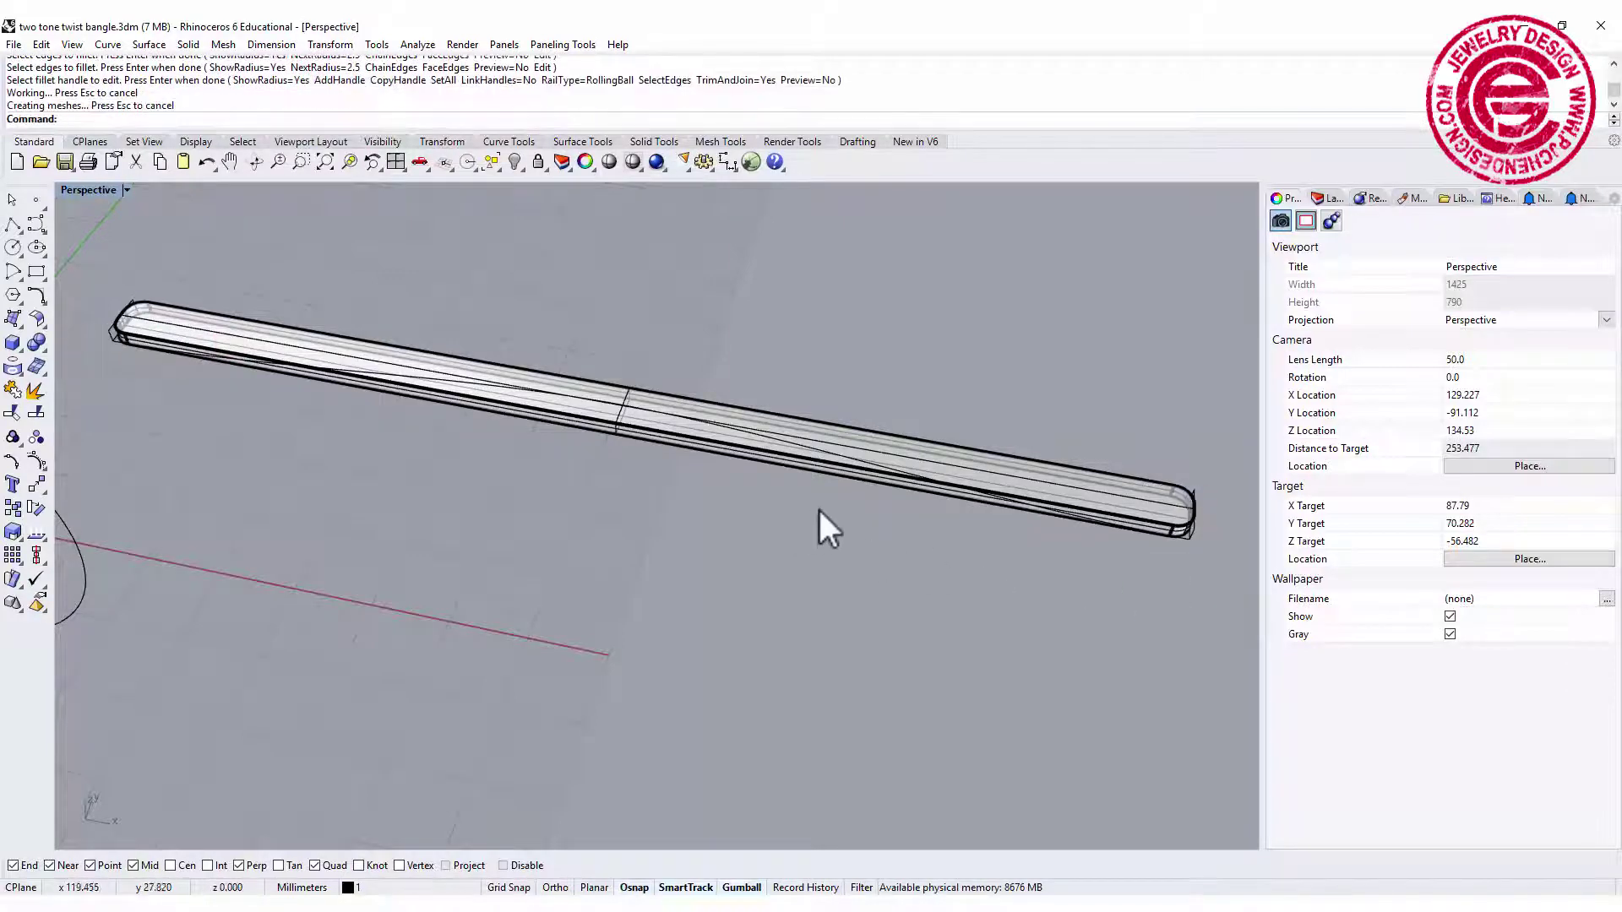
Step: Fillet all remaining edges of the straight bar with a radius of 0.8 mm
mouse_move(820, 510)
right_mouse_down()
mouse_move(916, 442)
mouse_move(825, 471)
mouse_move(854, 482)
mouse_move(834, 483)
right_mouse_up()
scroll(857, 484, "down", 2)
left_click(39, 344)
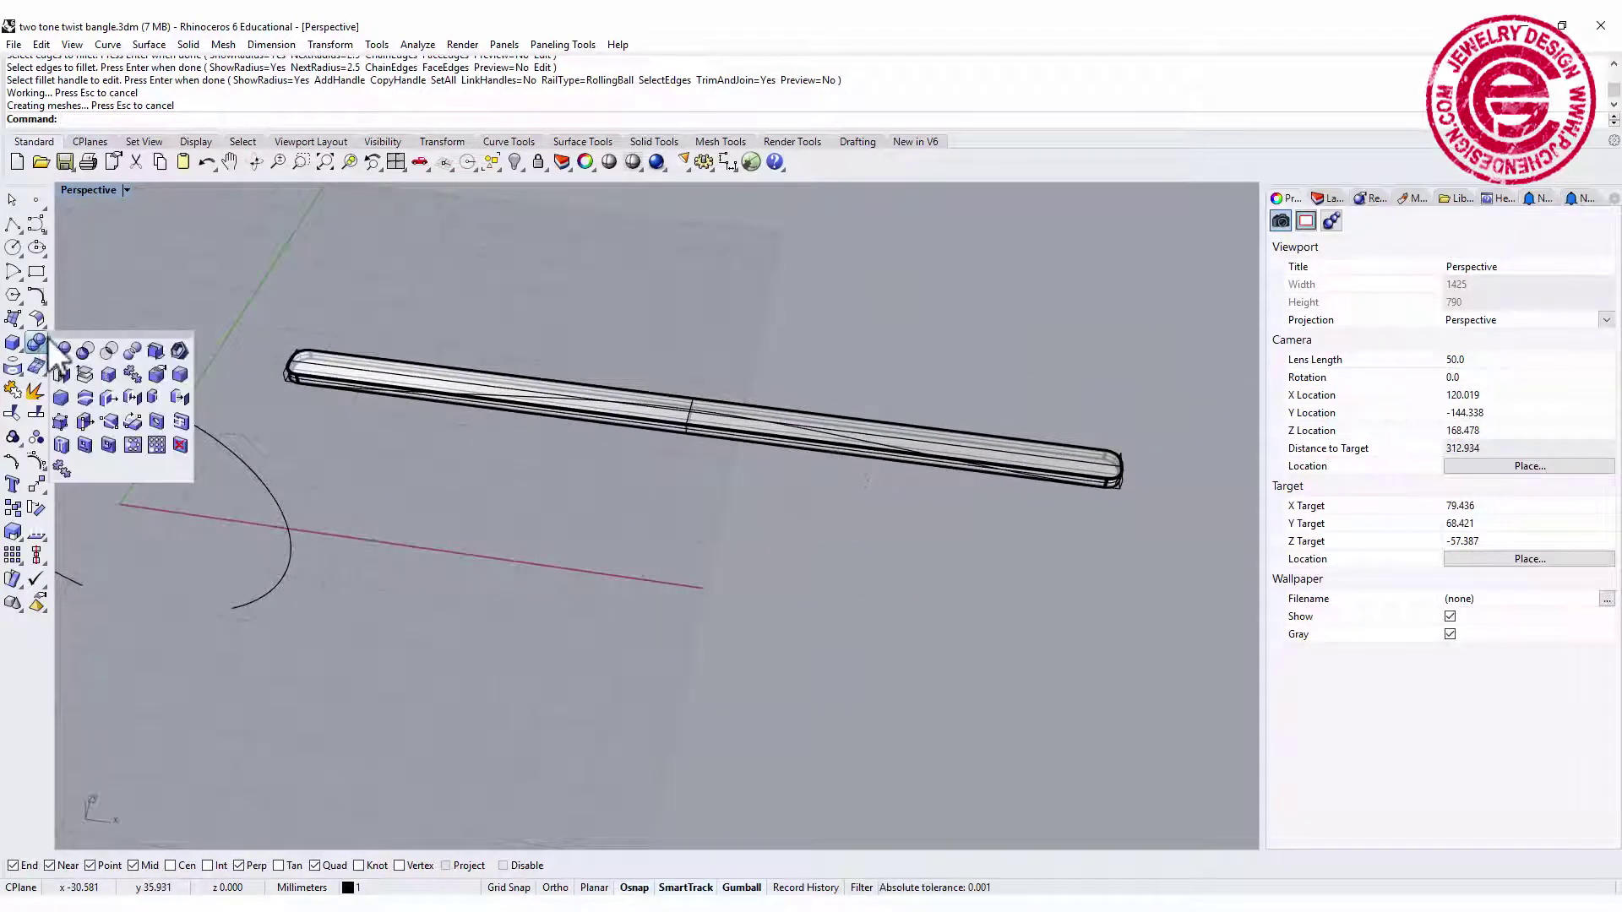
left_click(181, 377)
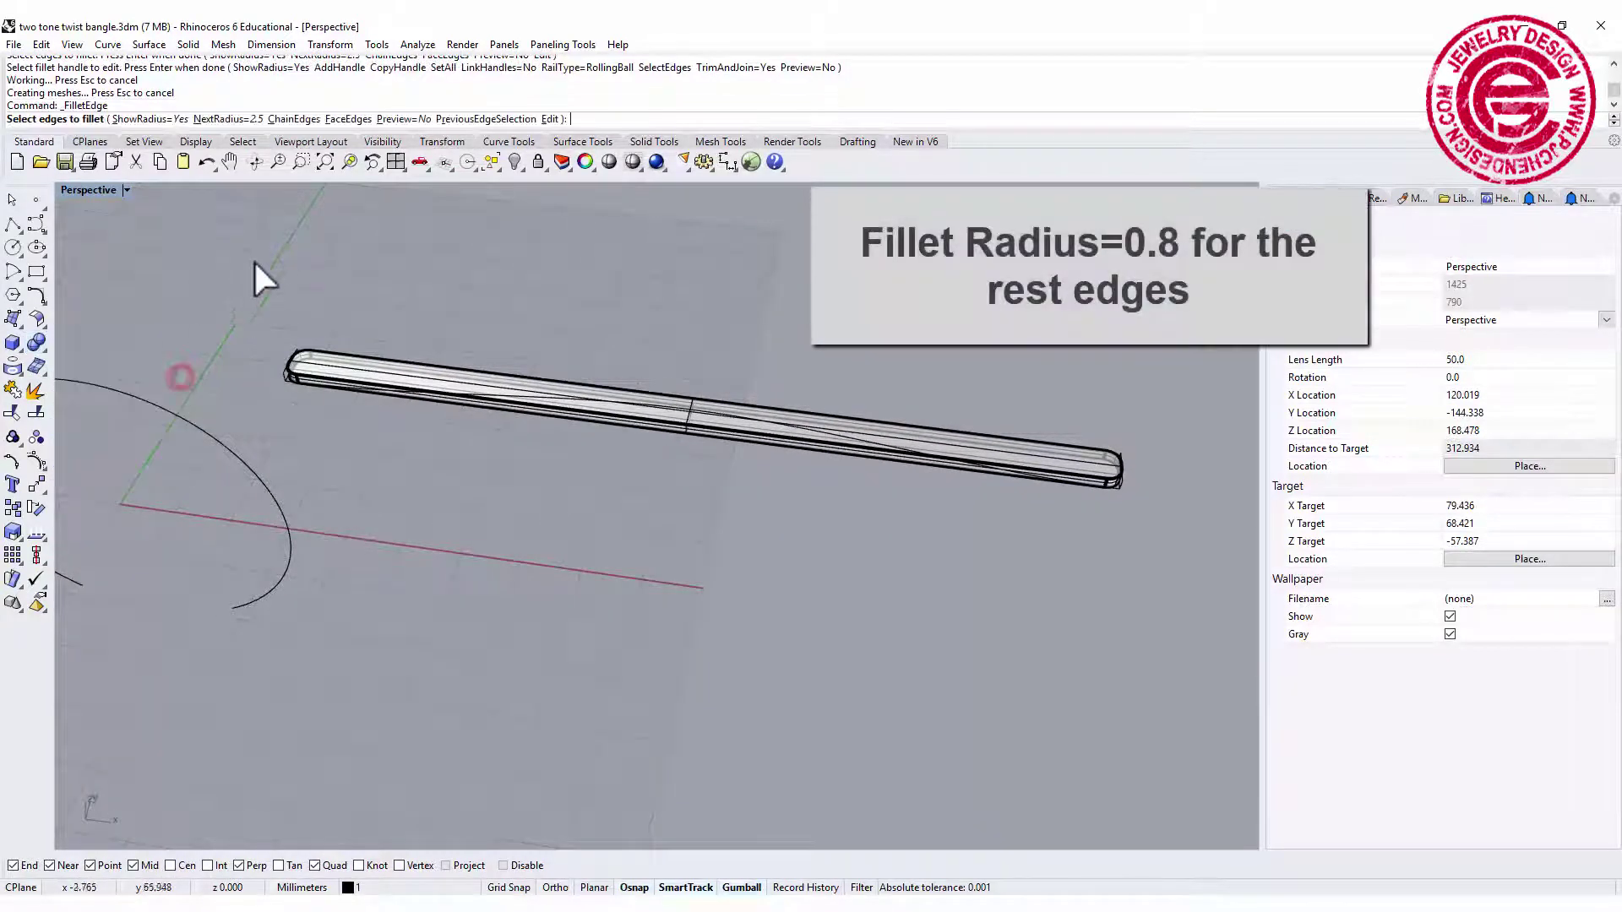
left_click(256, 120)
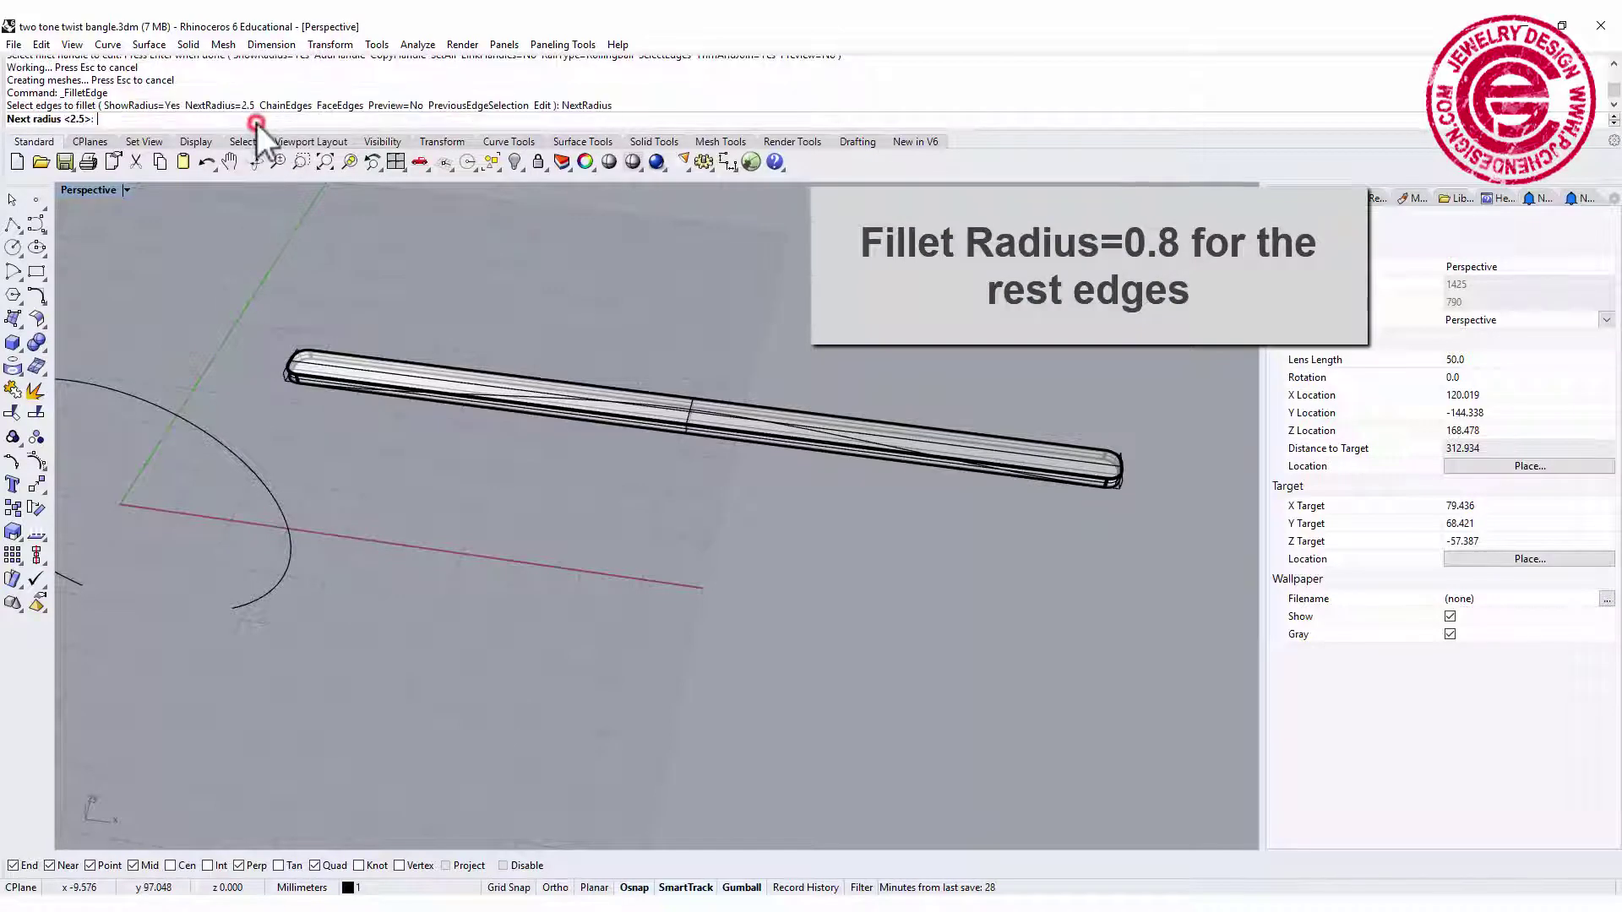
type("0.8")
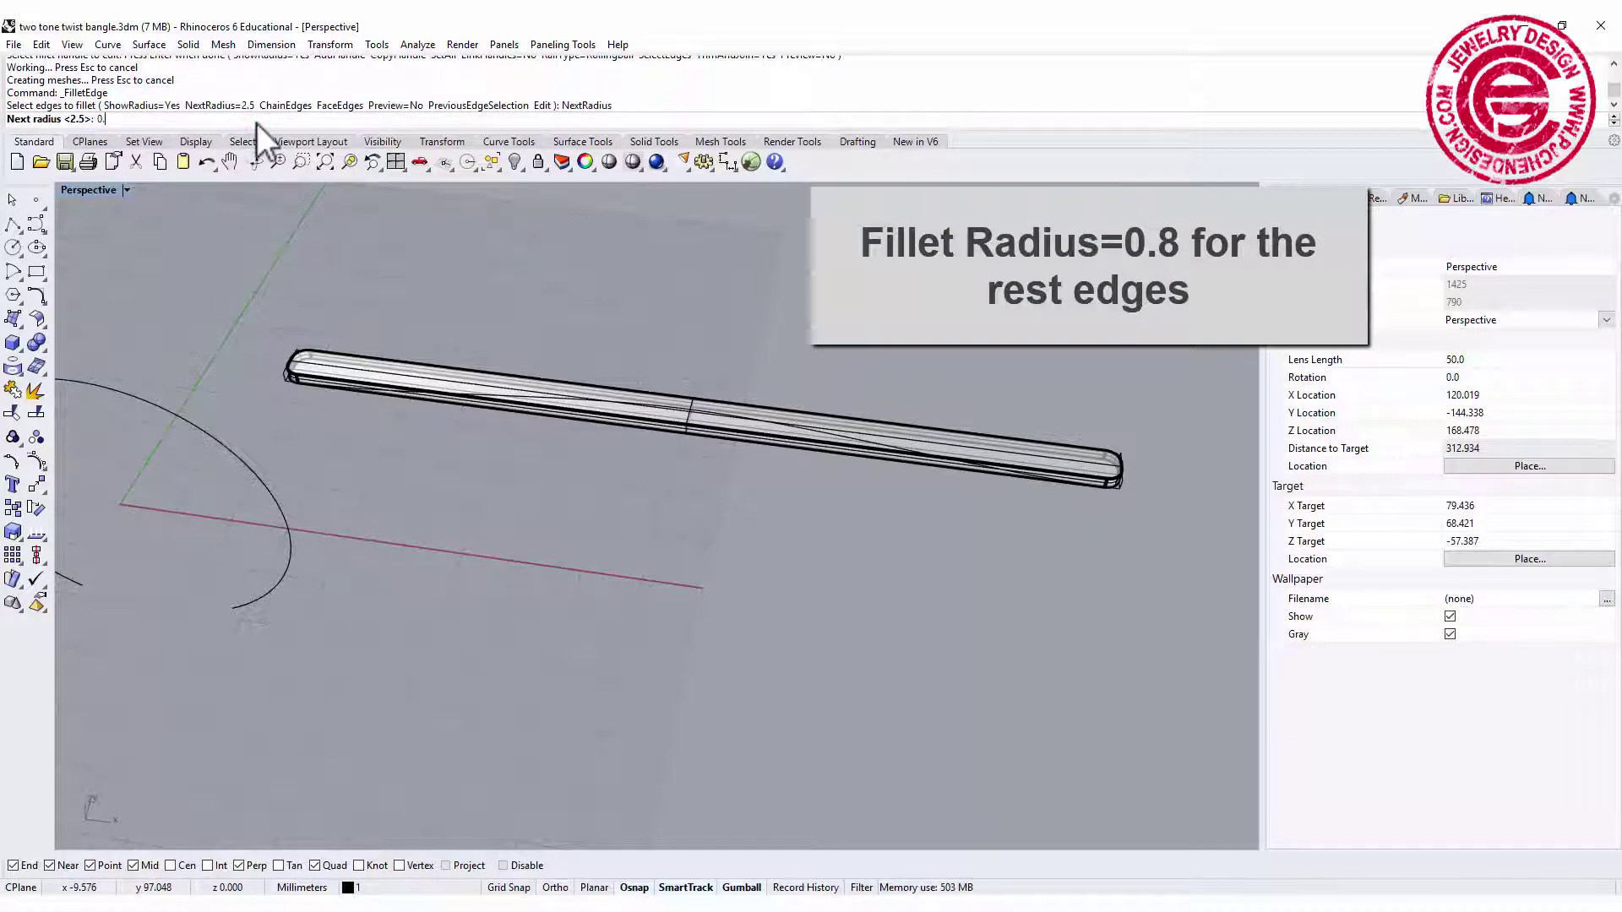
key("Return")
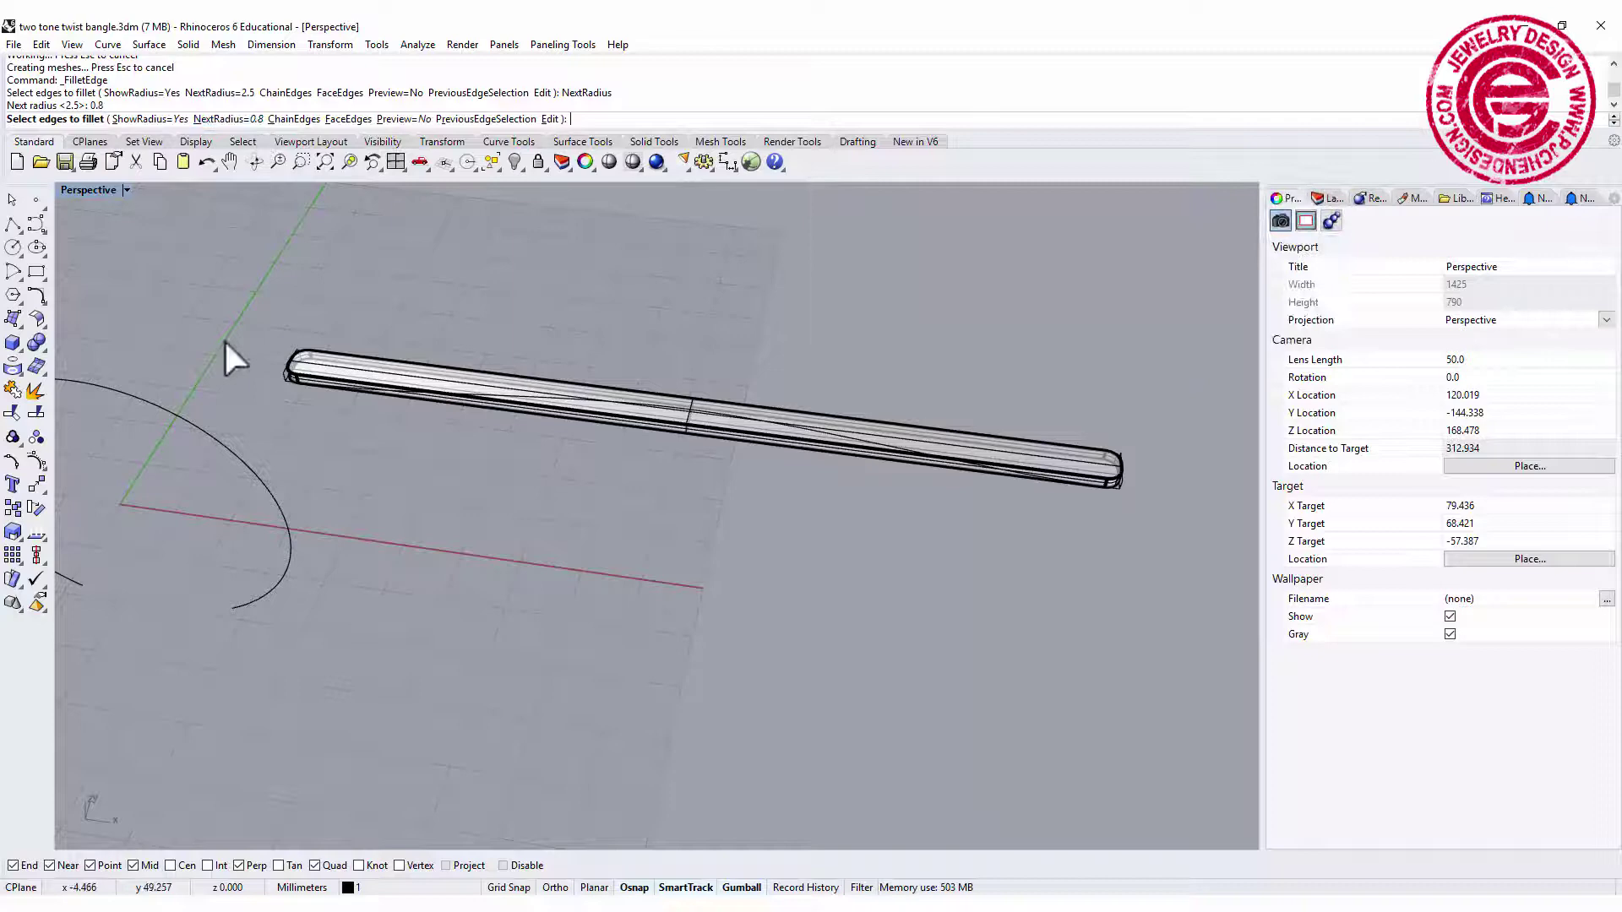
left_click_drag(195, 292, 1143, 525)
key("Return")
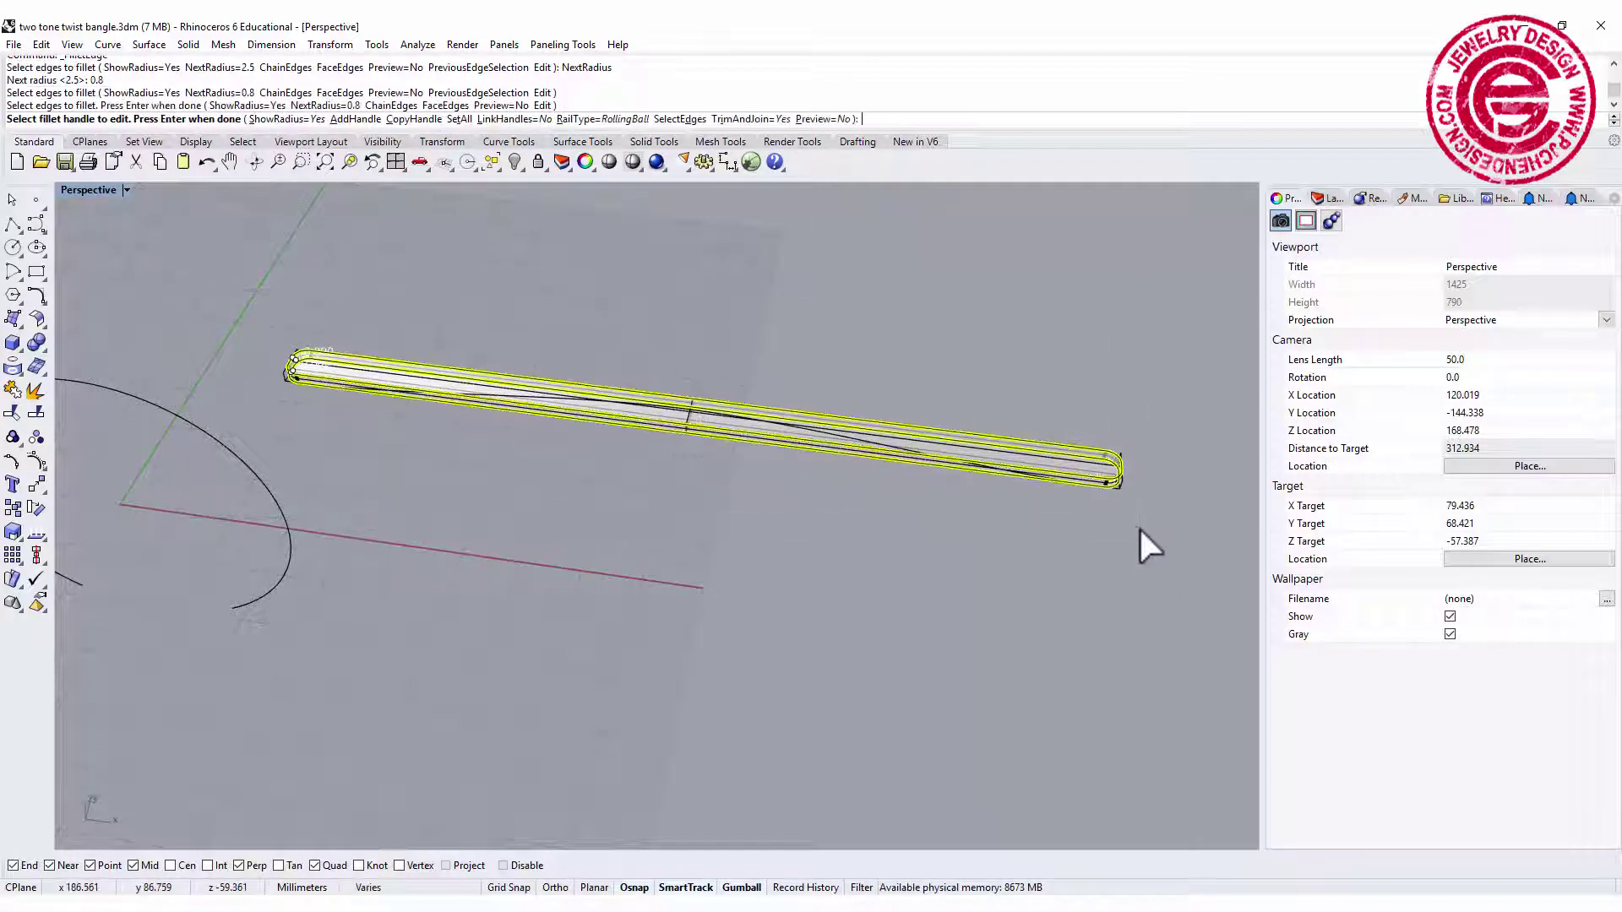
key("Return")
Step: Unhide the arched bar so that it shows together with the filleted straight bar
scroll(1021, 479, "up", 4)
right_click_drag(1024, 496, 988, 507)
scroll(972, 534, "up", 3)
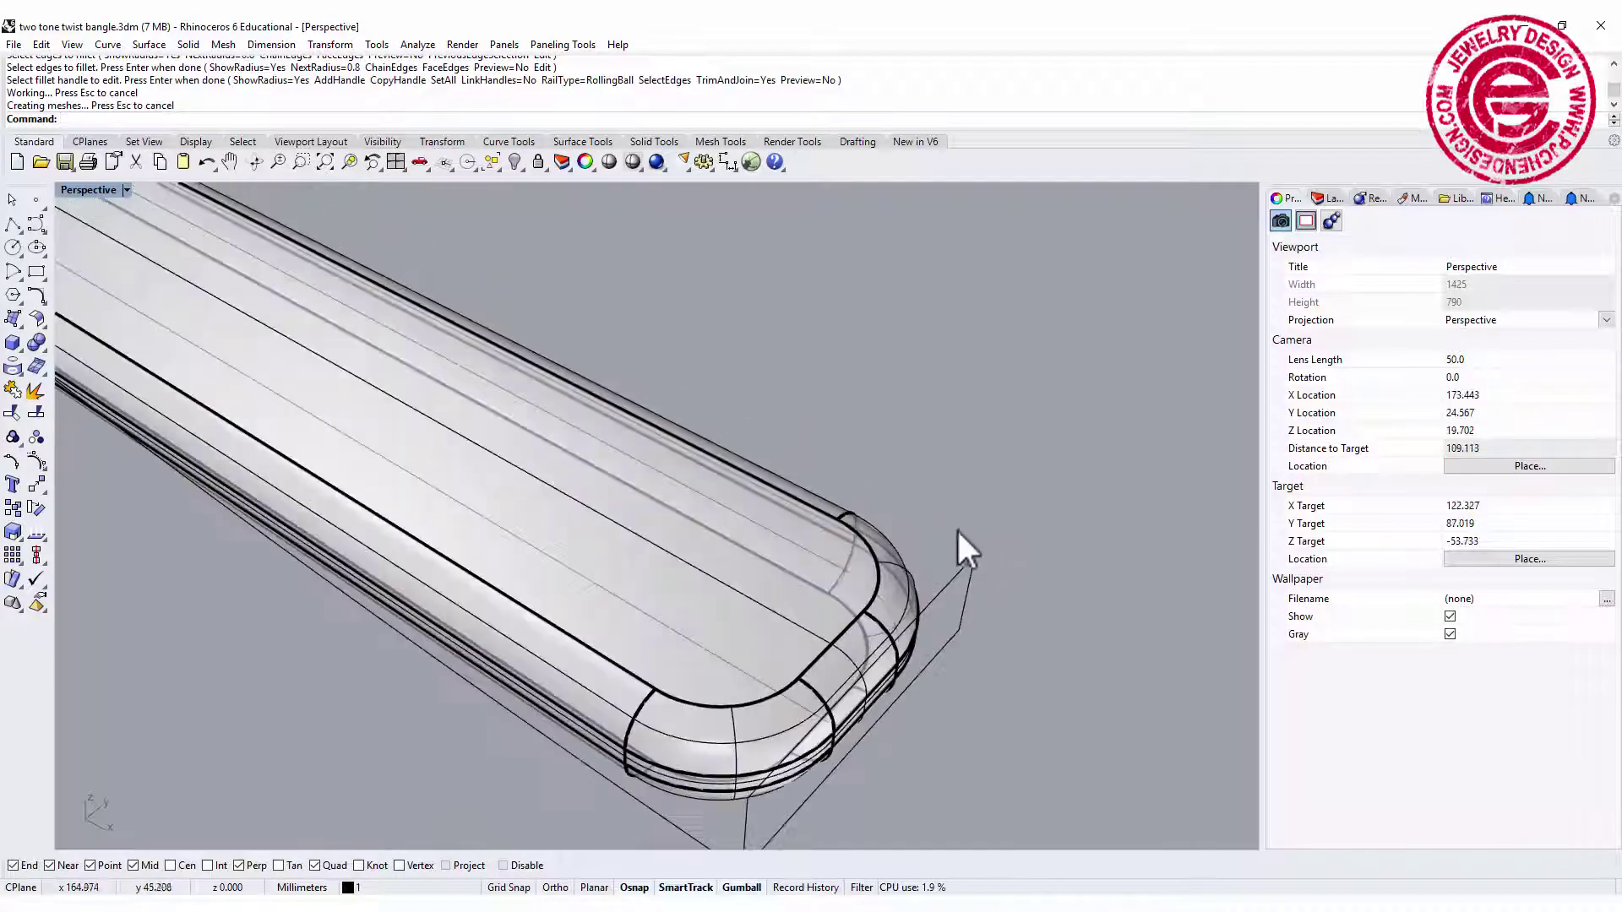
scroll(597, 525, "down", 6)
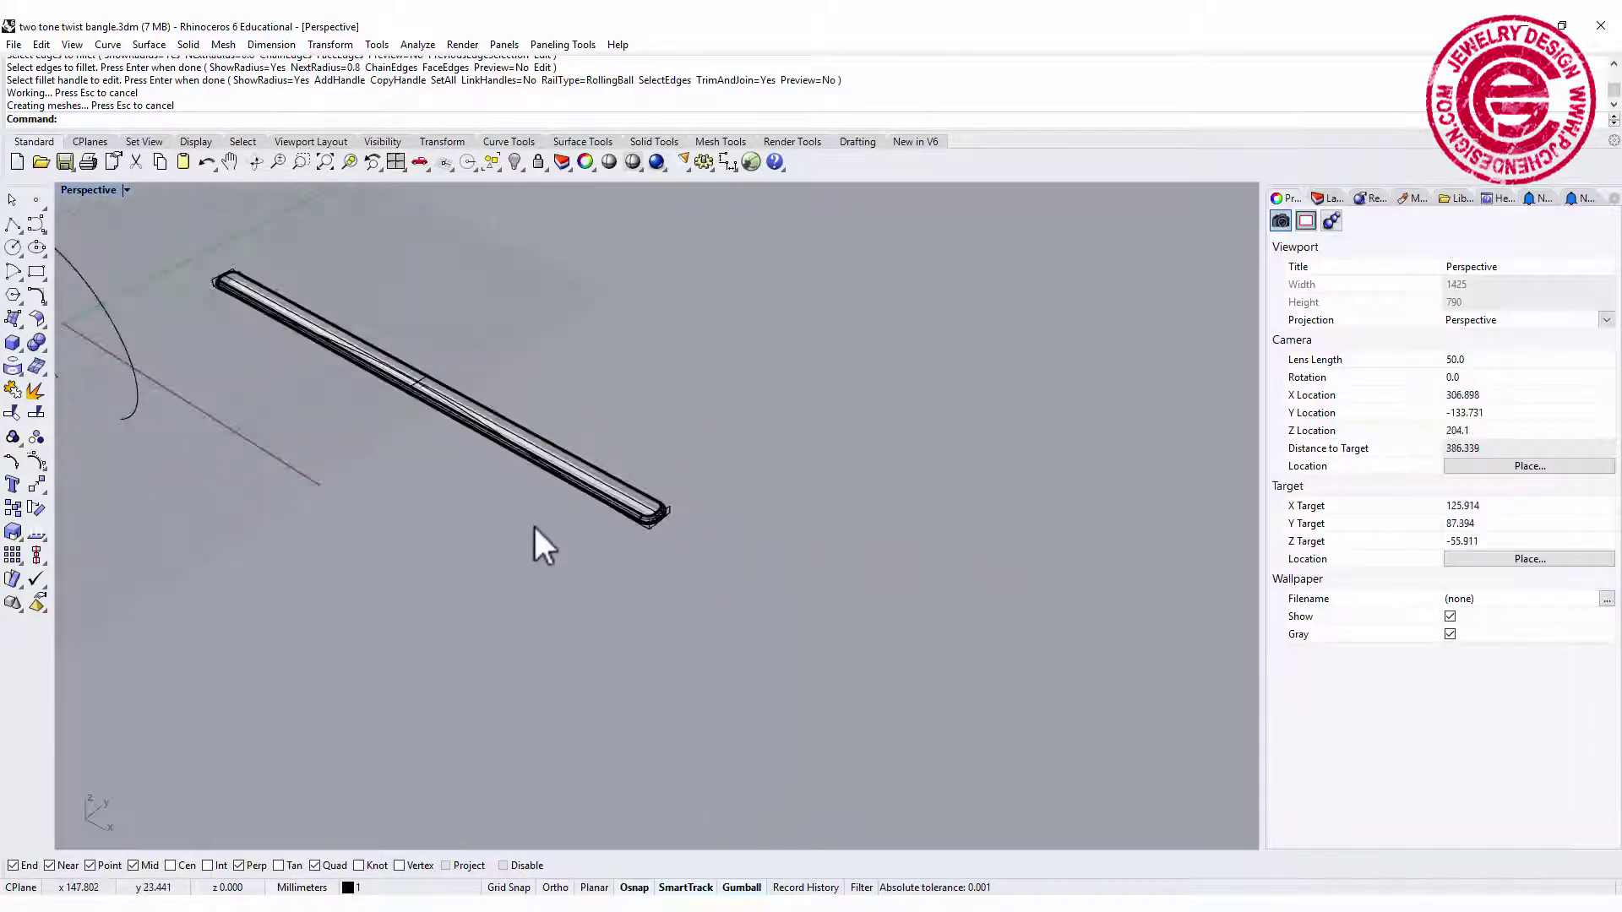
mouse_move(536, 543)
right_mouse_down()
mouse_move(482, 561)
mouse_move(524, 536)
right_mouse_up()
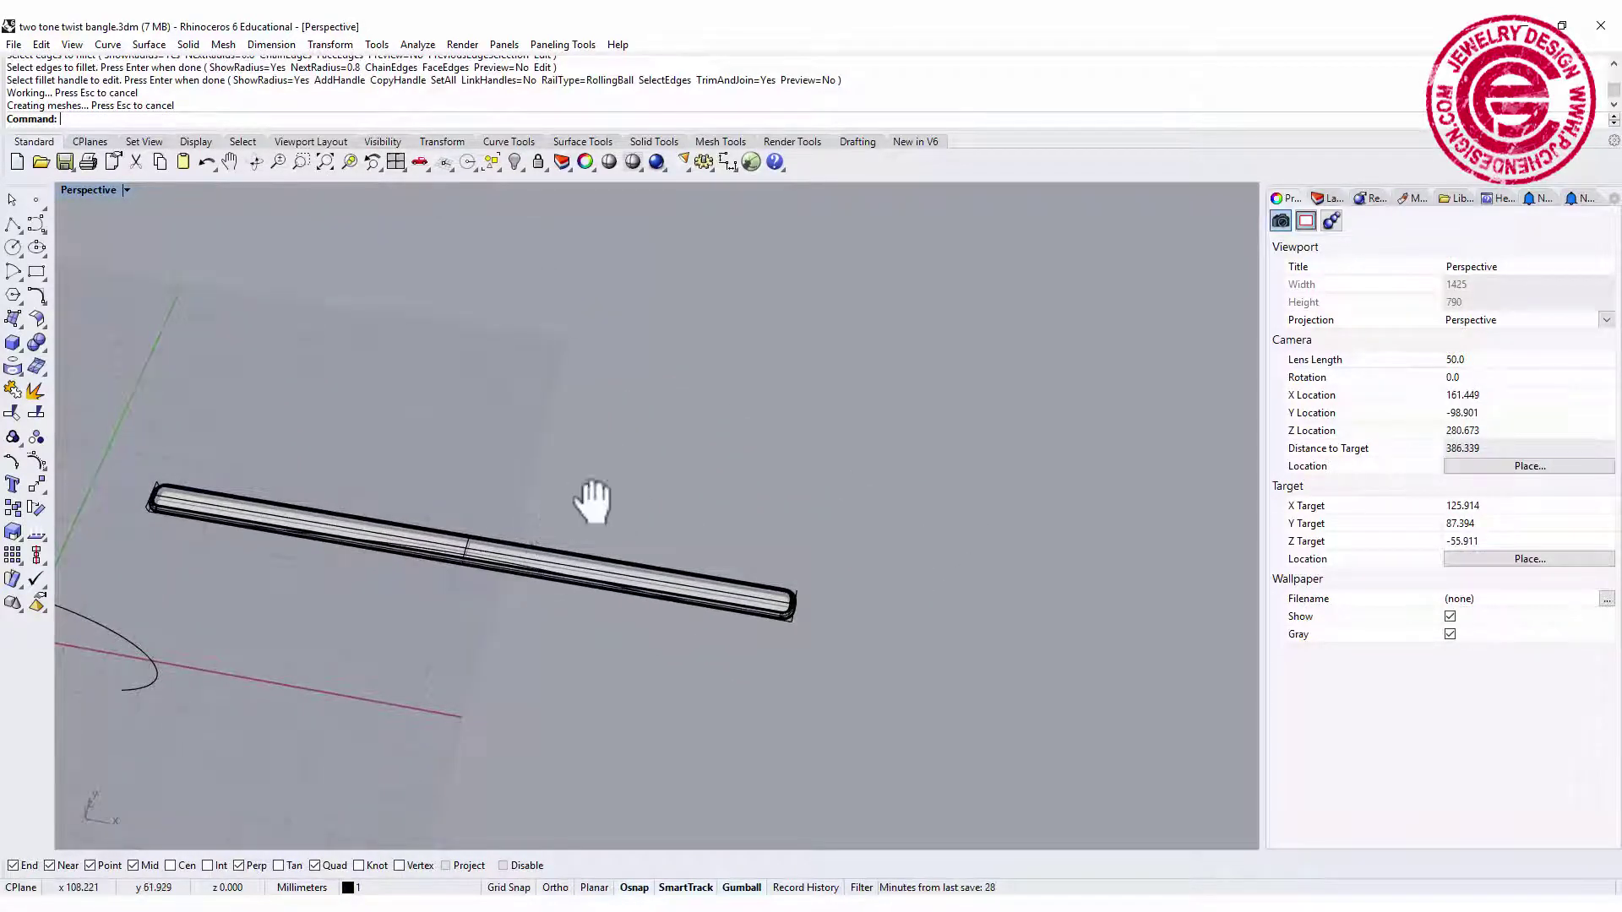
right_click_drag(591, 496, 630, 487, "shift")
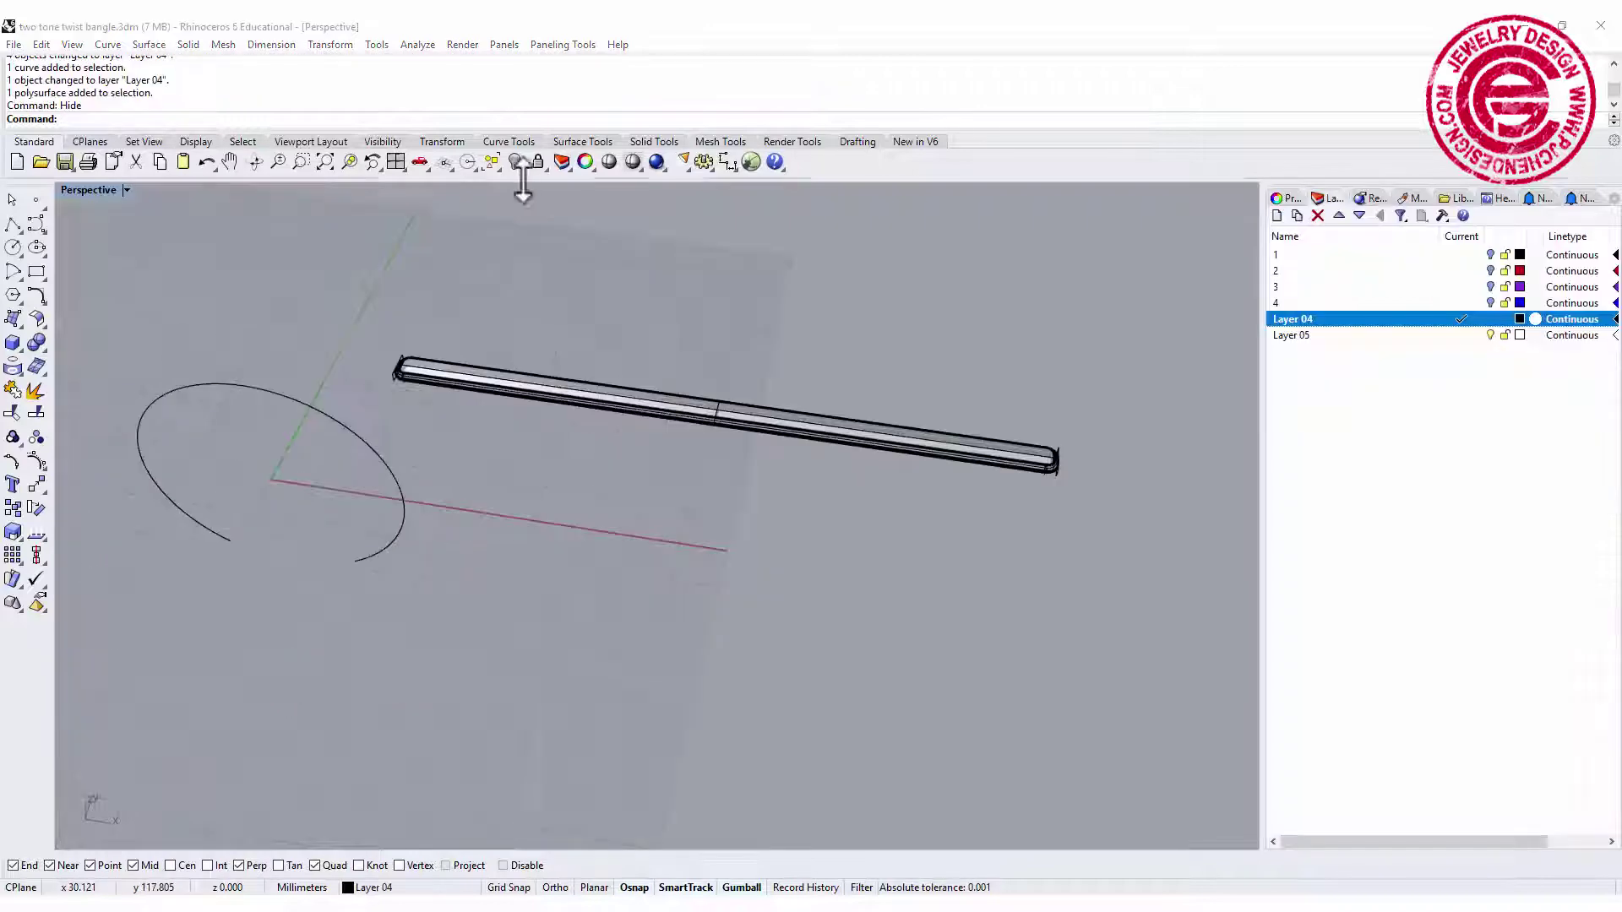
left_click(517, 160)
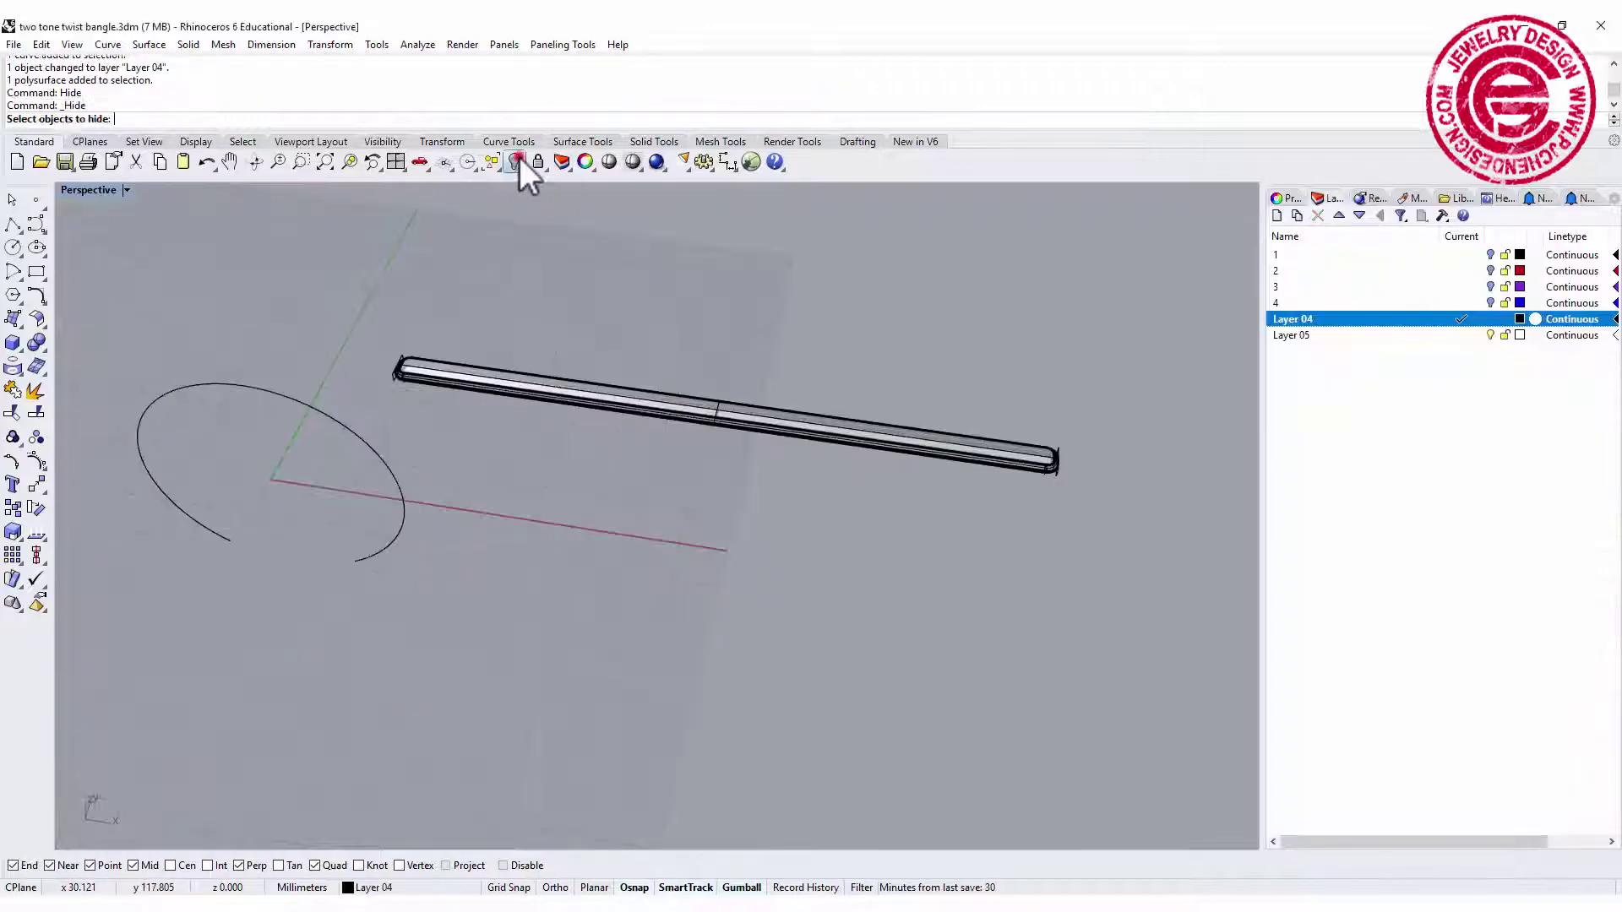
right_click(514, 160)
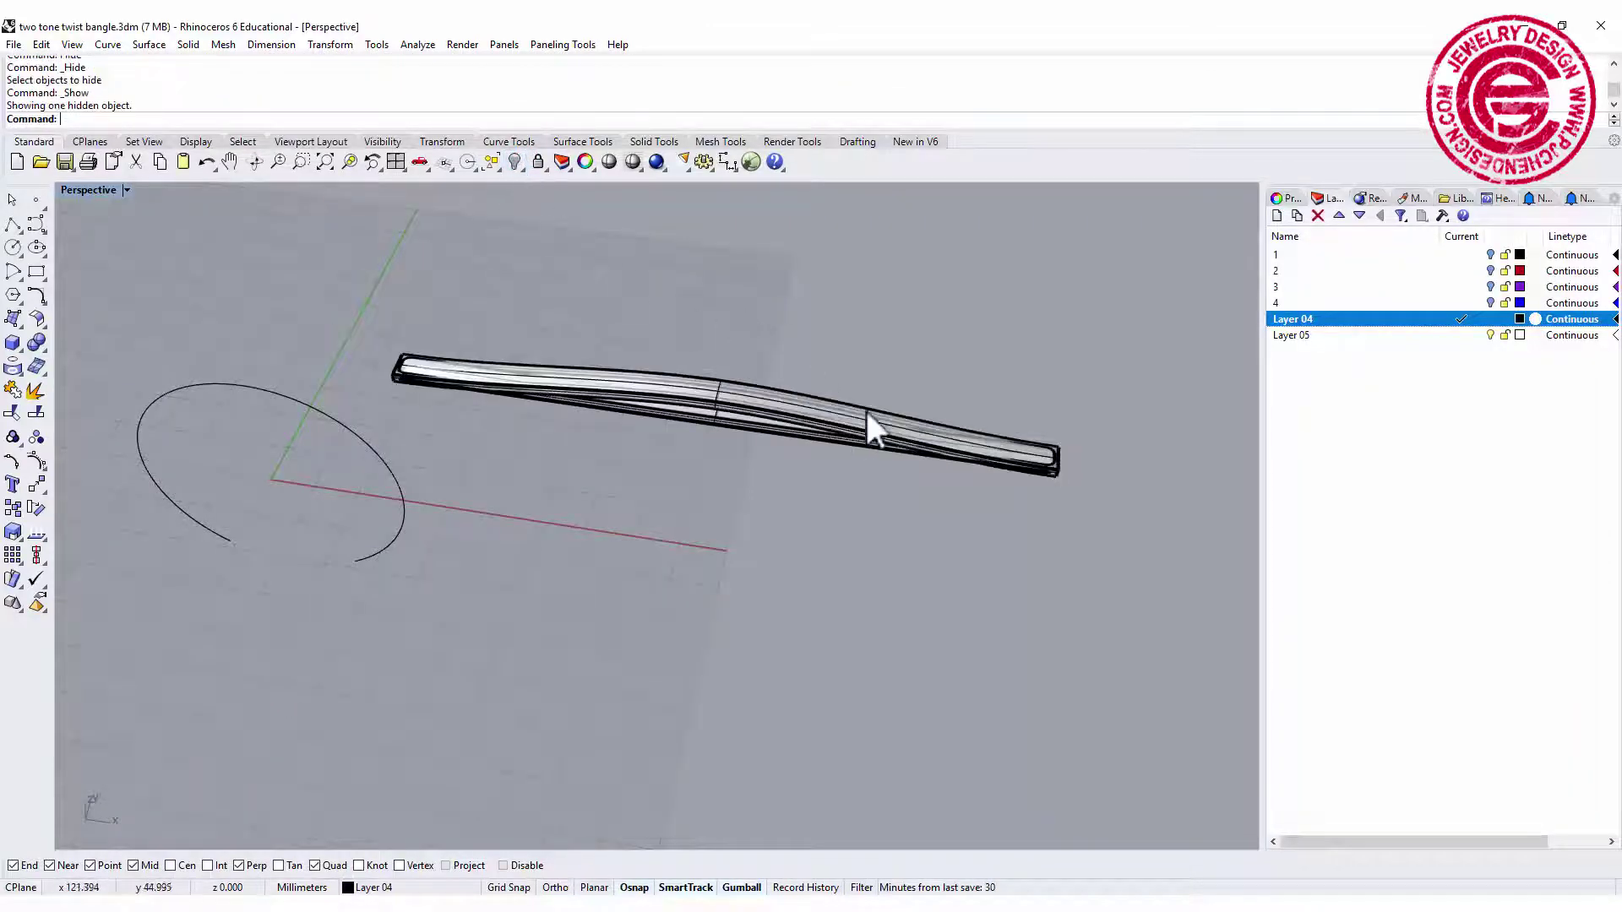
Step: Move the straight bar to Layer 05
scroll(867, 413, "up", 2)
left_click(779, 402)
left_click(776, 456)
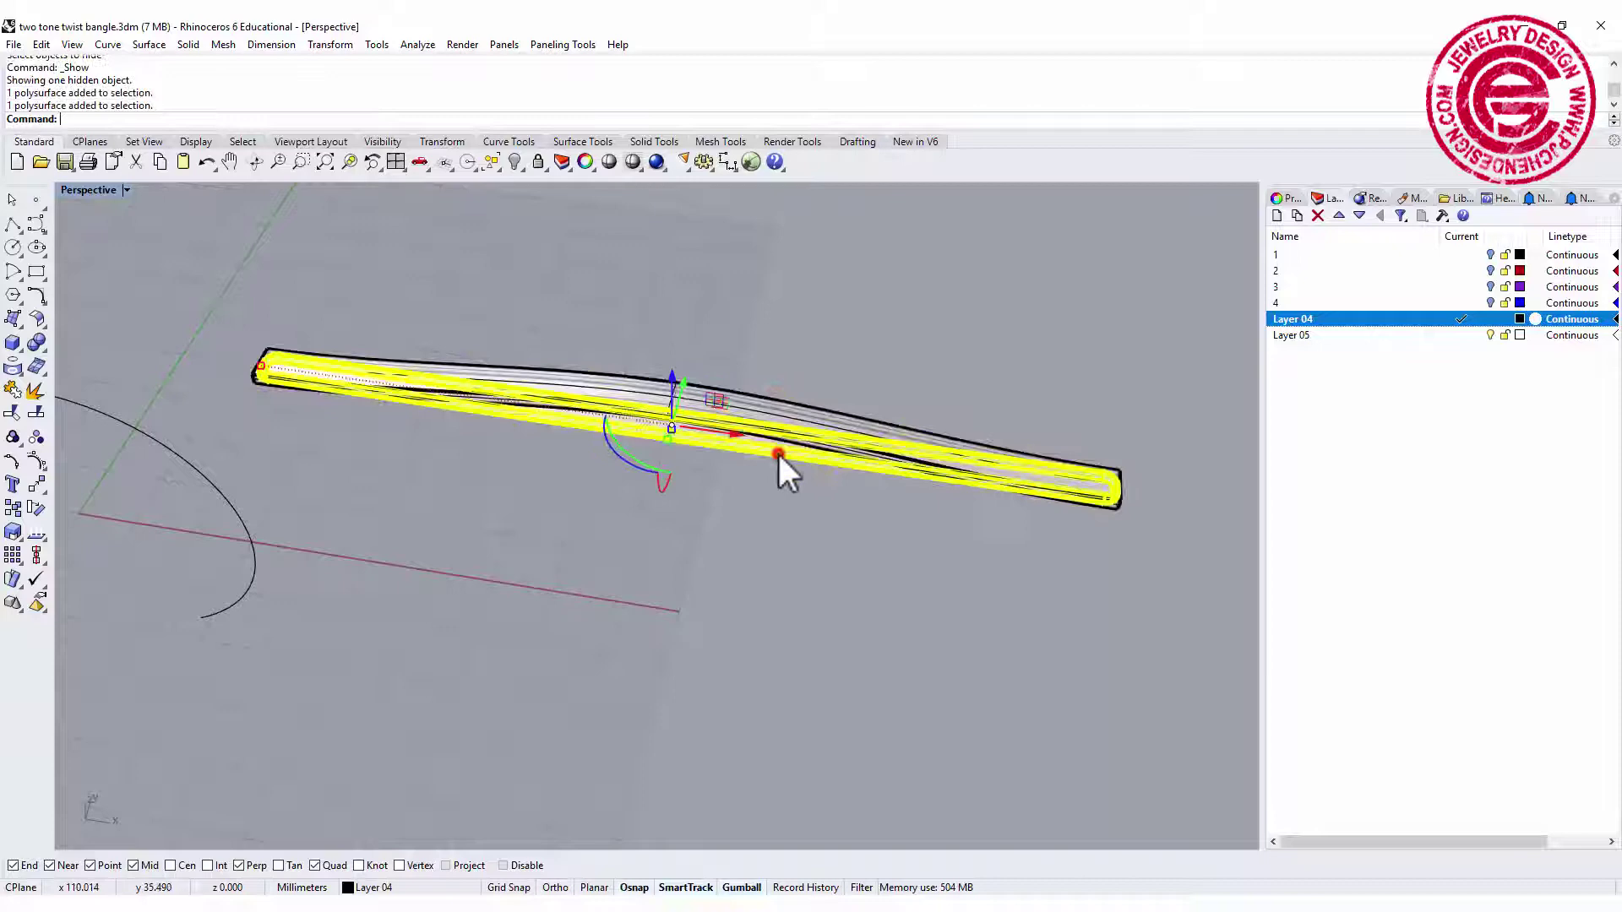
right_click(1349, 333)
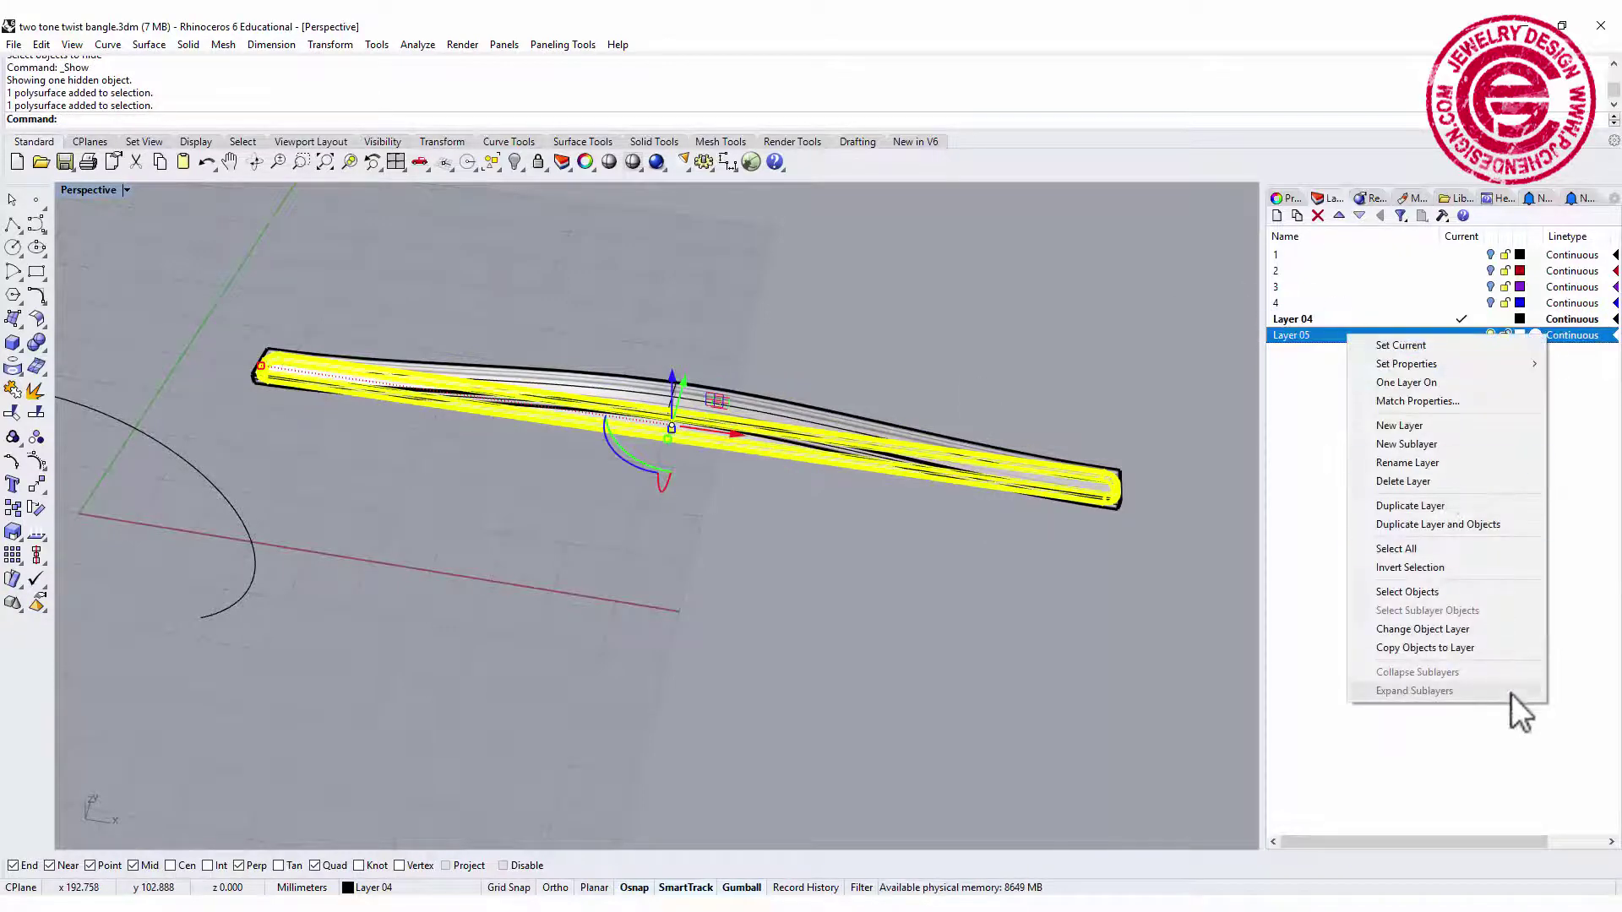
left_click(1505, 626)
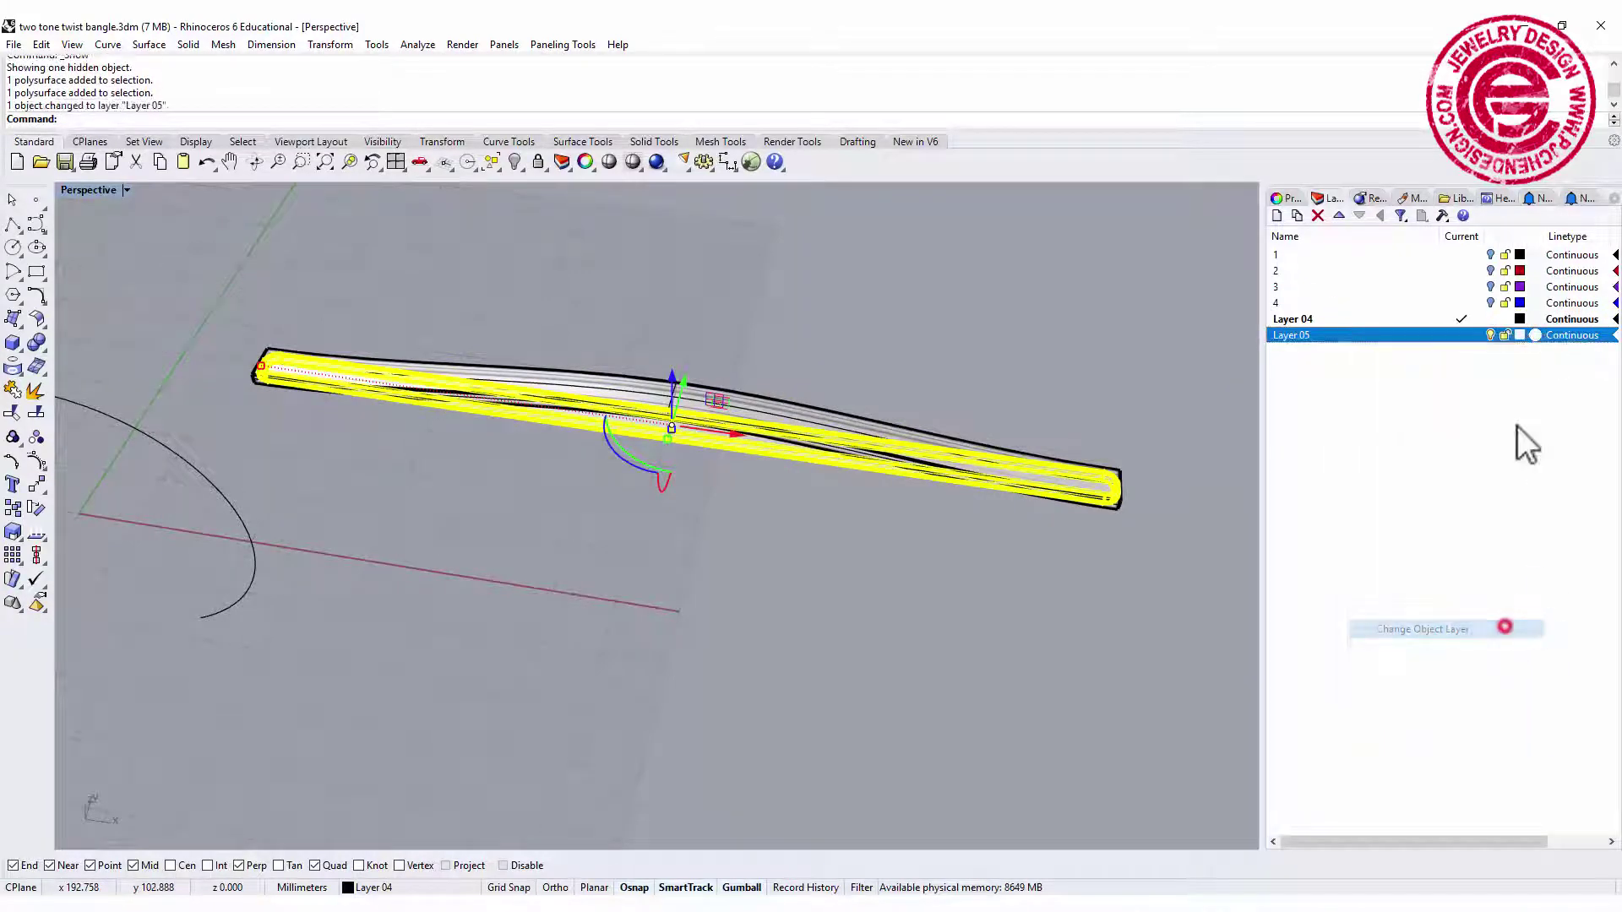
Step: Set the colour of Layer 05 to red and turn the layer off so only the arched bar is in view
left_click(1521, 336)
left_click_drag(905, 364, 794, 330)
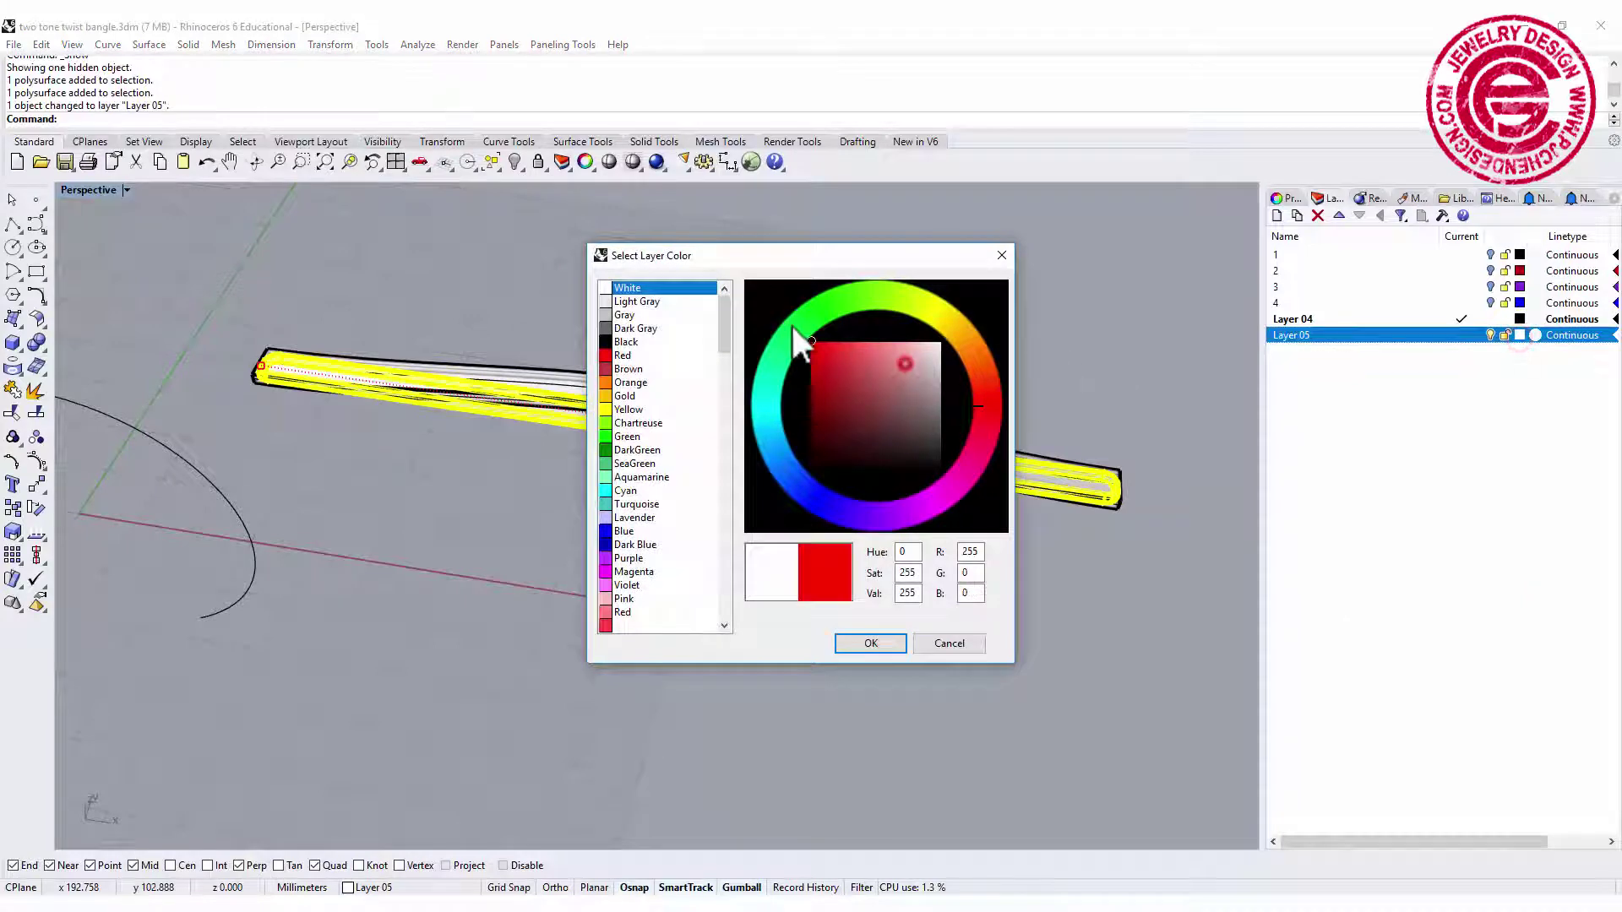
left_click(871, 643)
left_click(1162, 652)
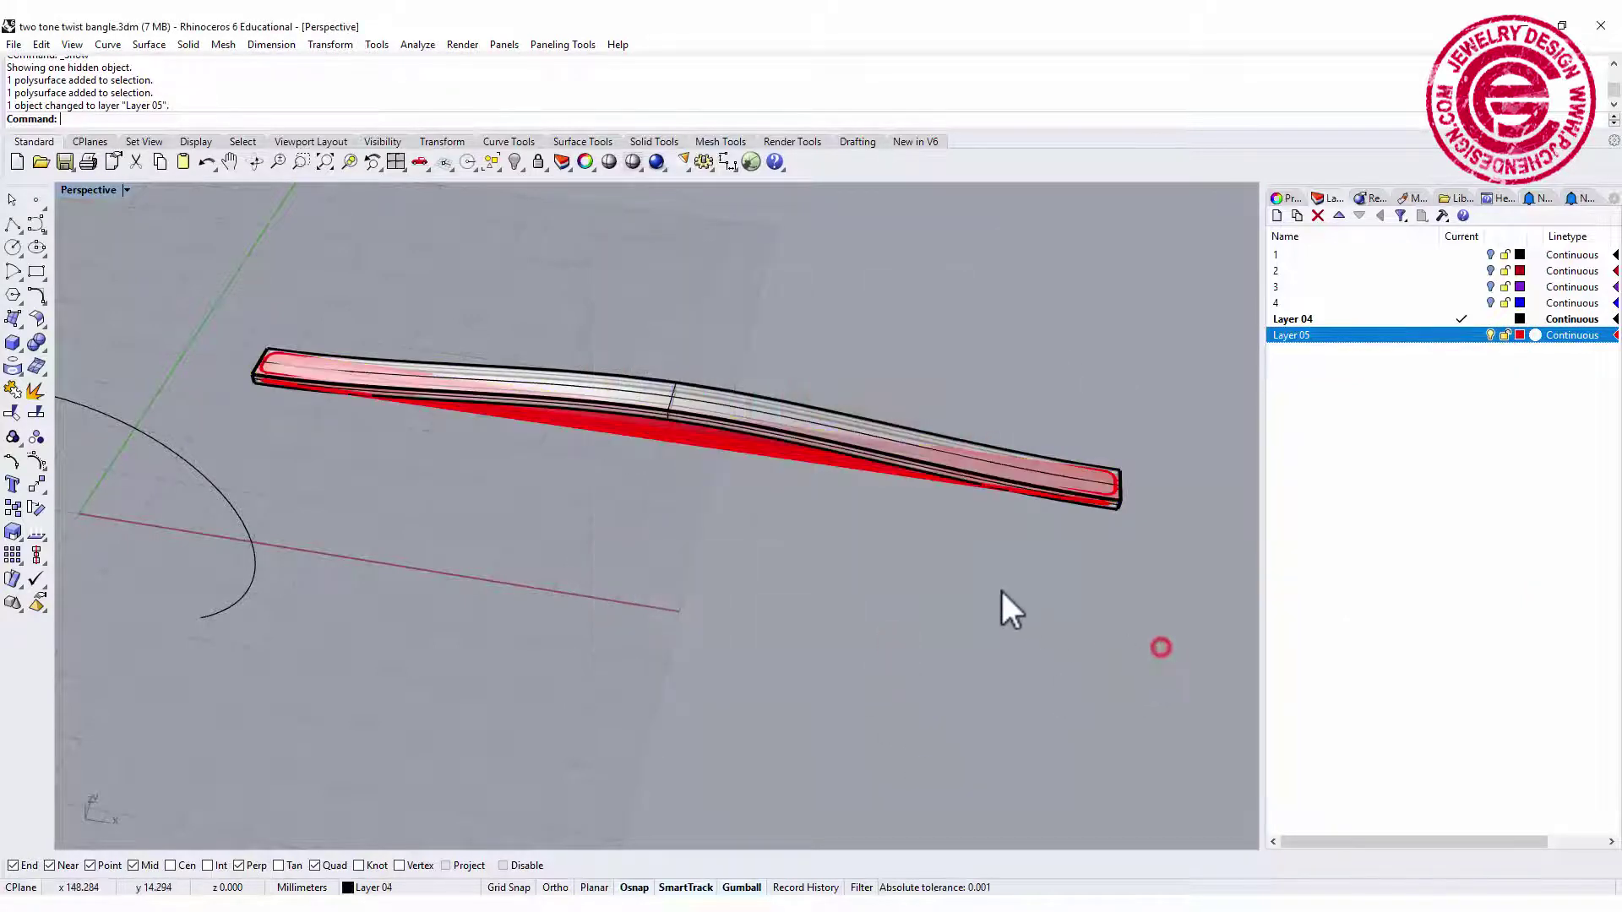
scroll(1046, 566, "up", 3)
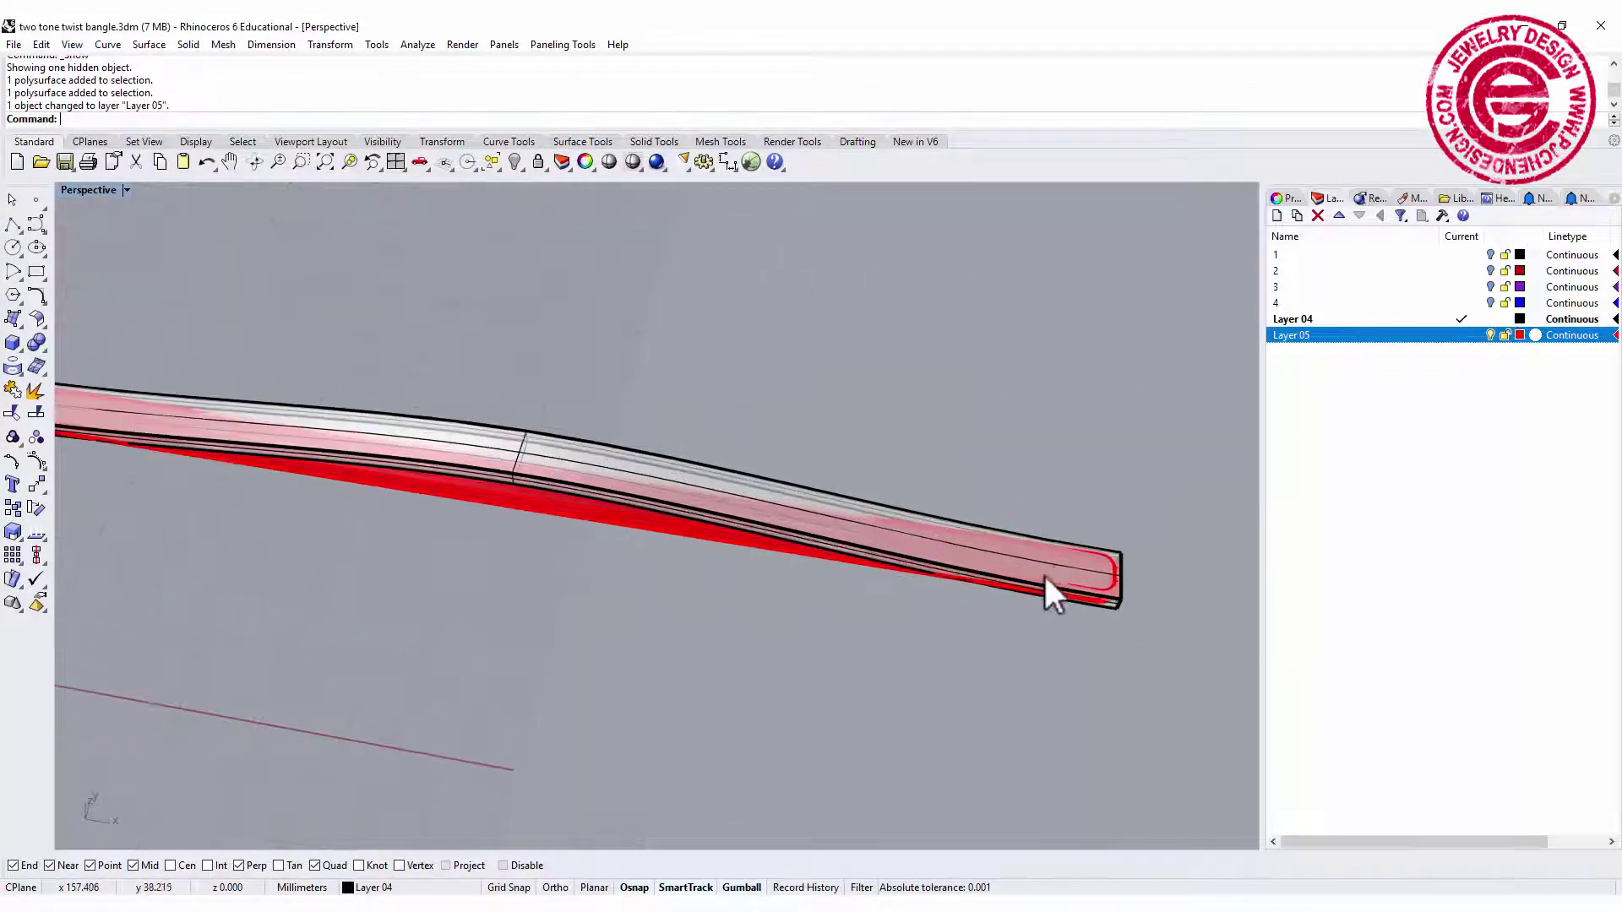
left_click(1489, 336)
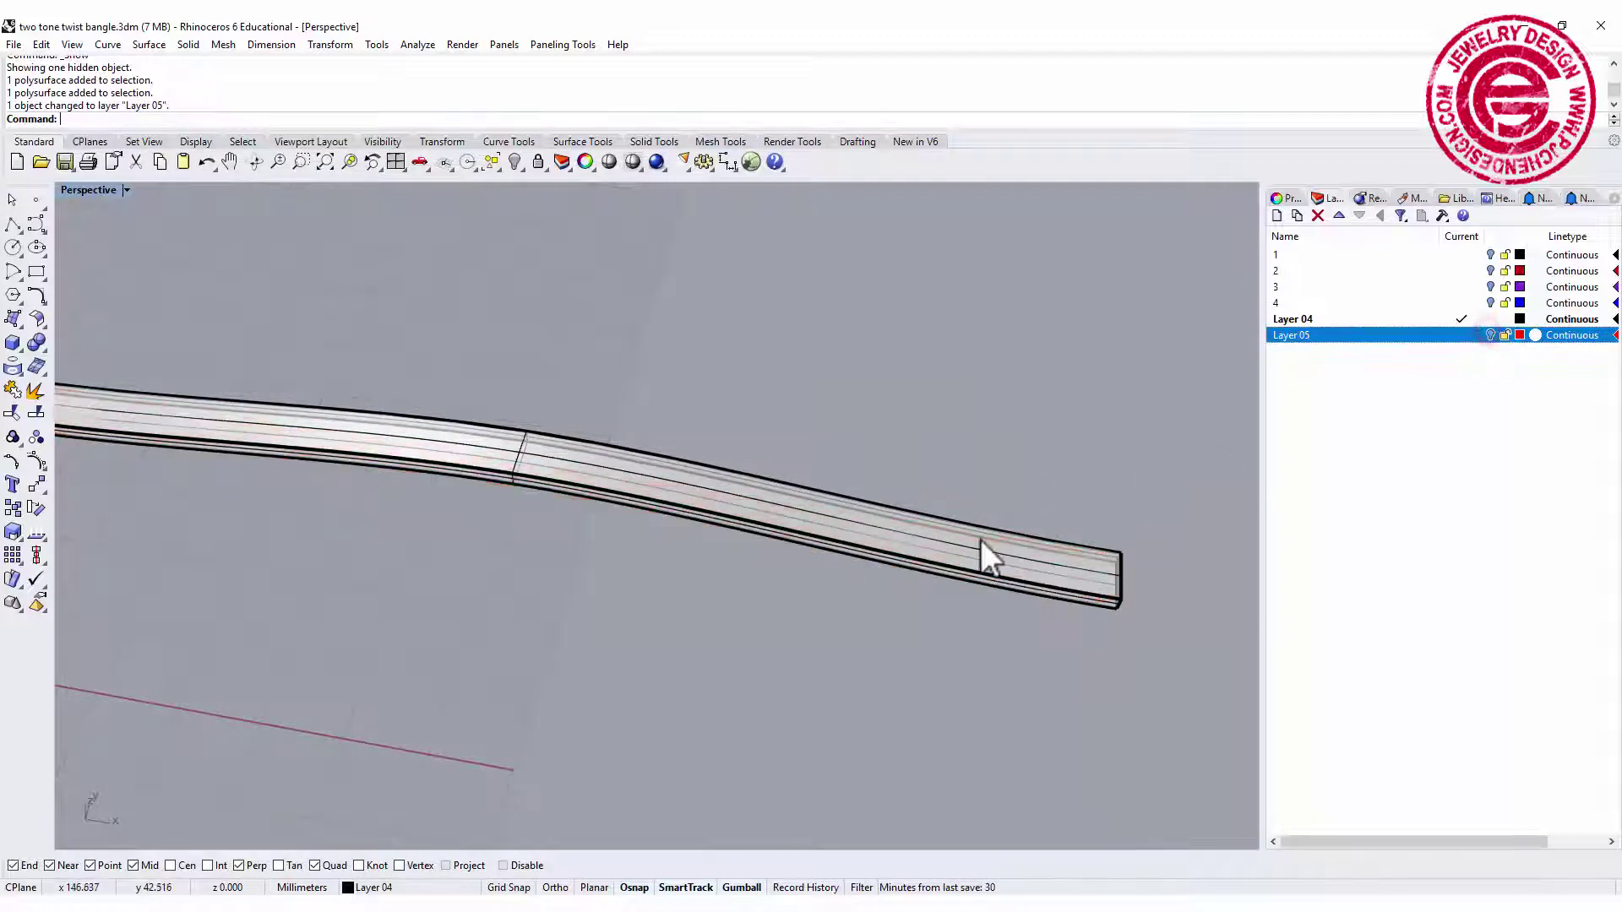
Step: Fillet the four short vertical corner edges at the ends of the arched bar with a radius of 2.5 mm
scroll(1046, 542, "down", 3)
left_click(36, 342)
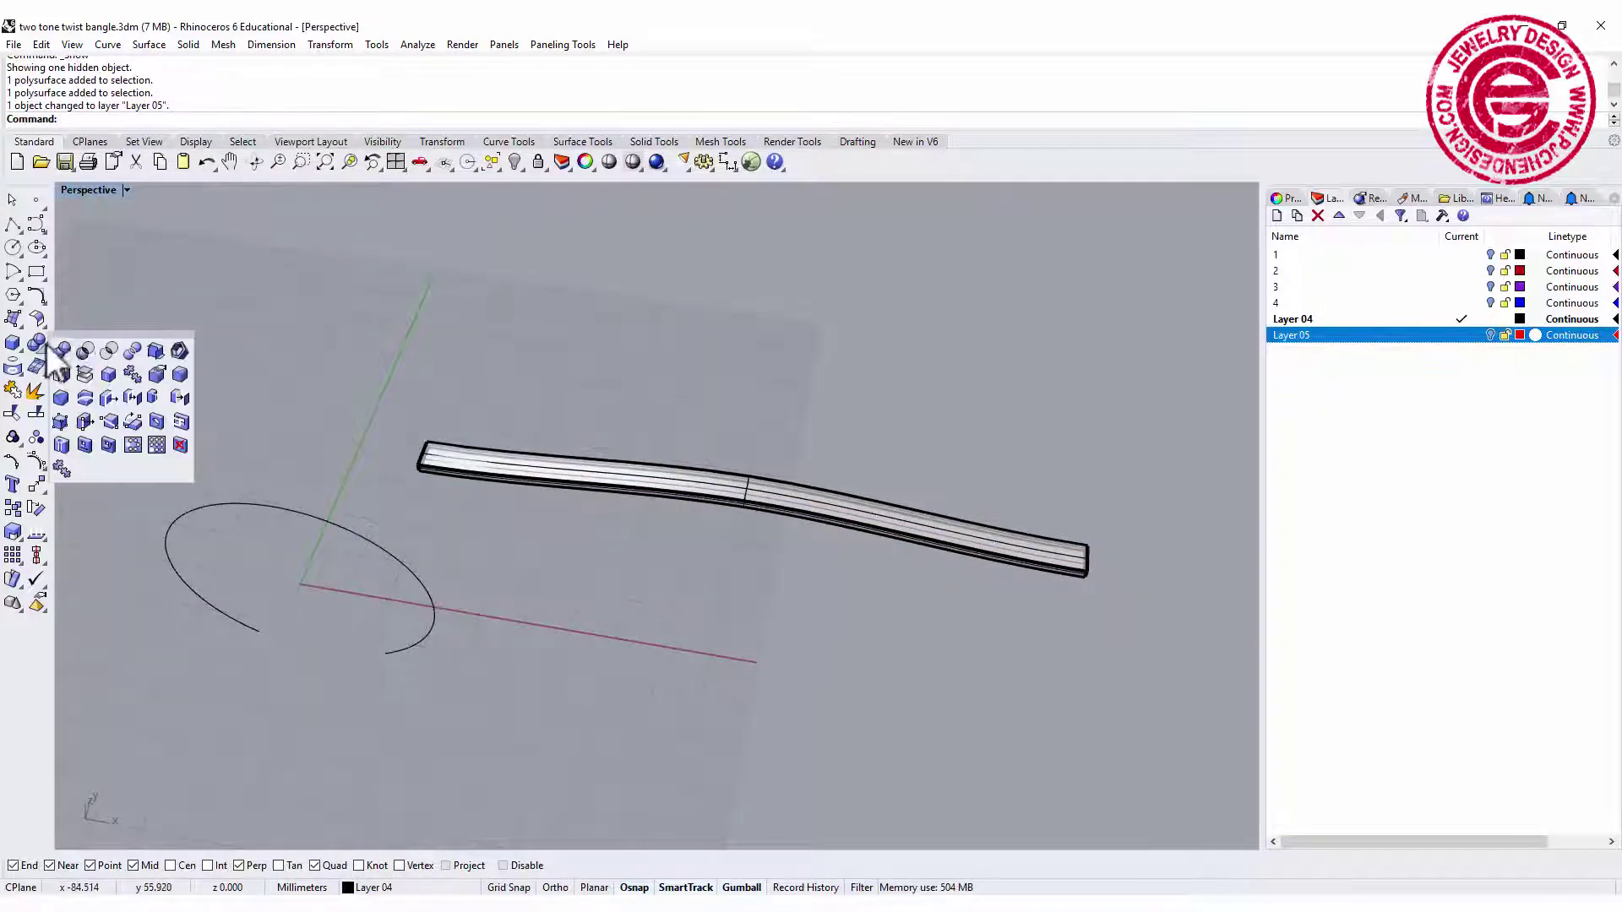
left_click(180, 368)
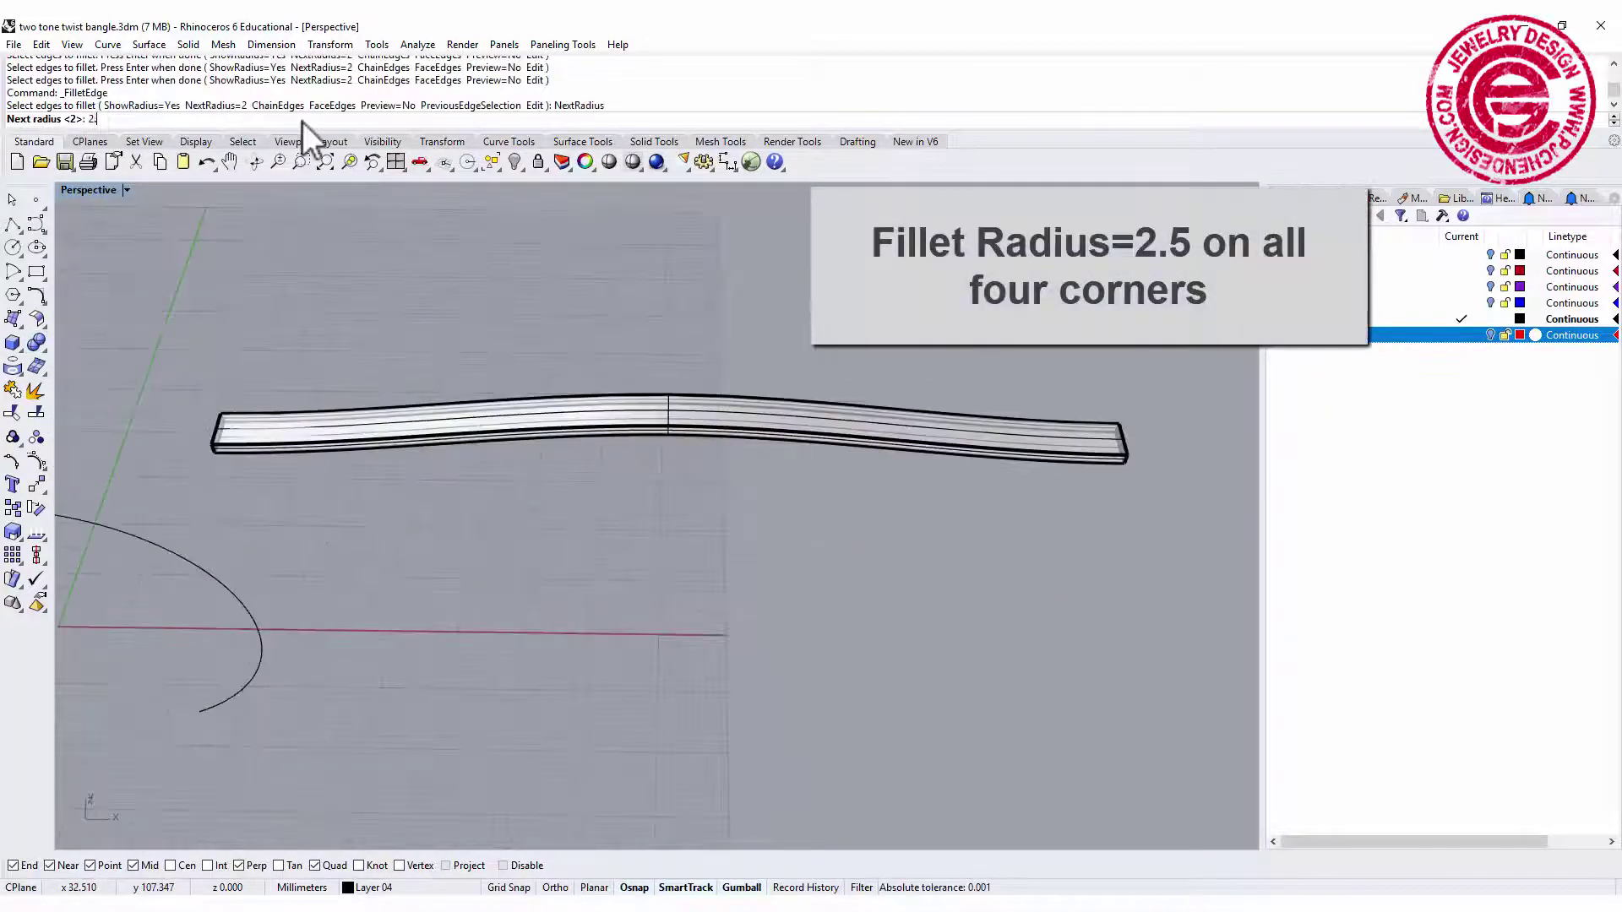
type("5")
key("Return")
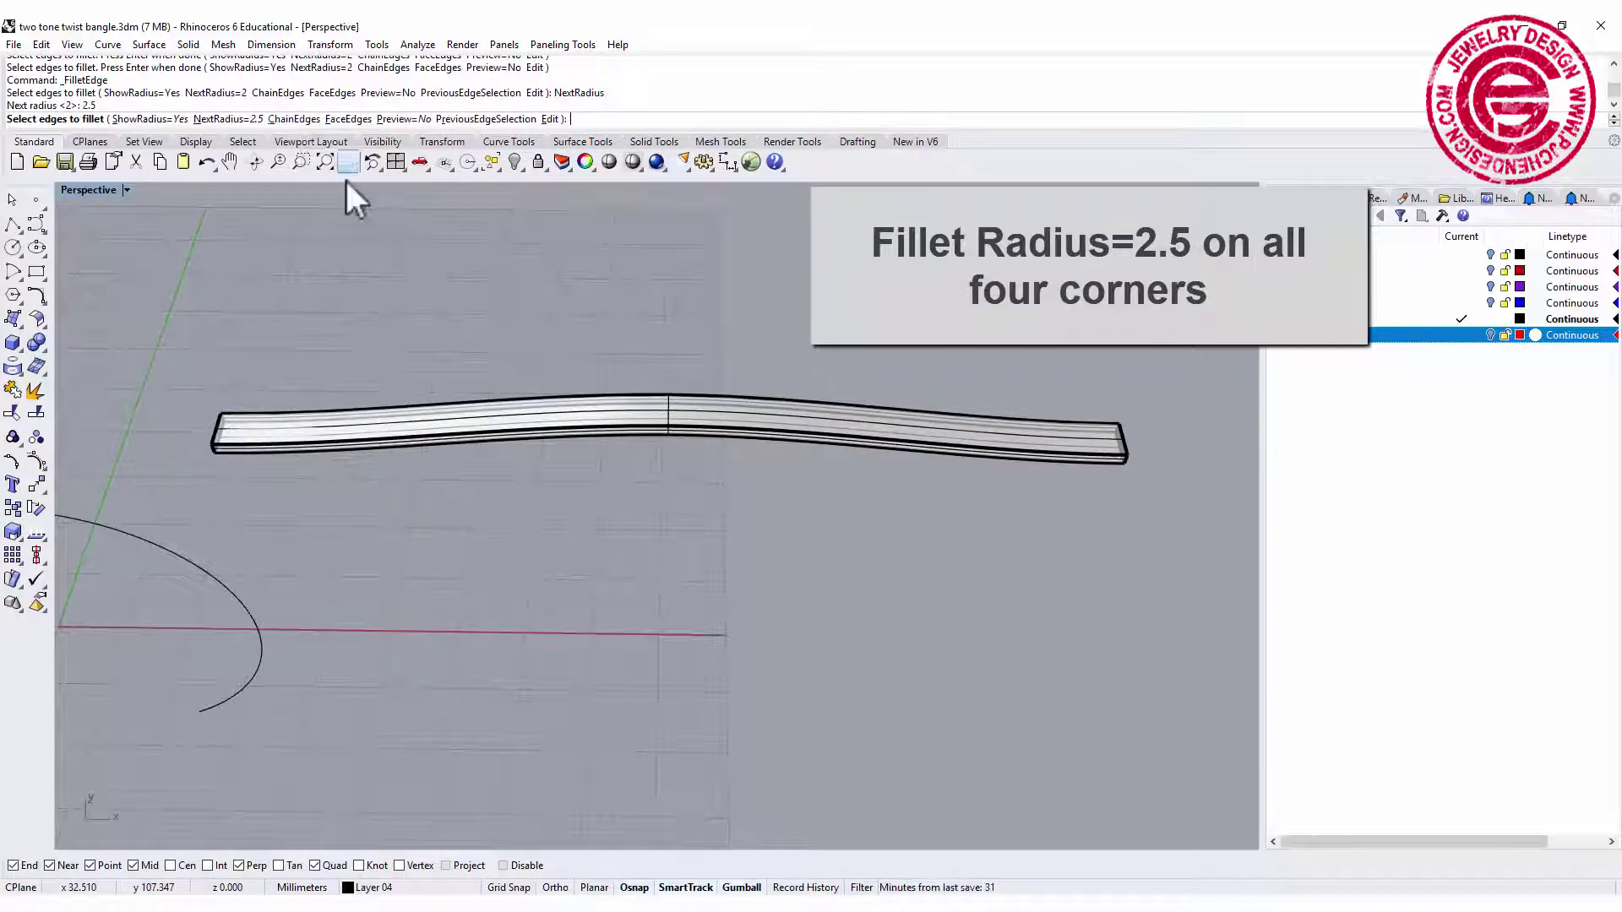
key("Return")
scroll(253, 389, "up", 3)
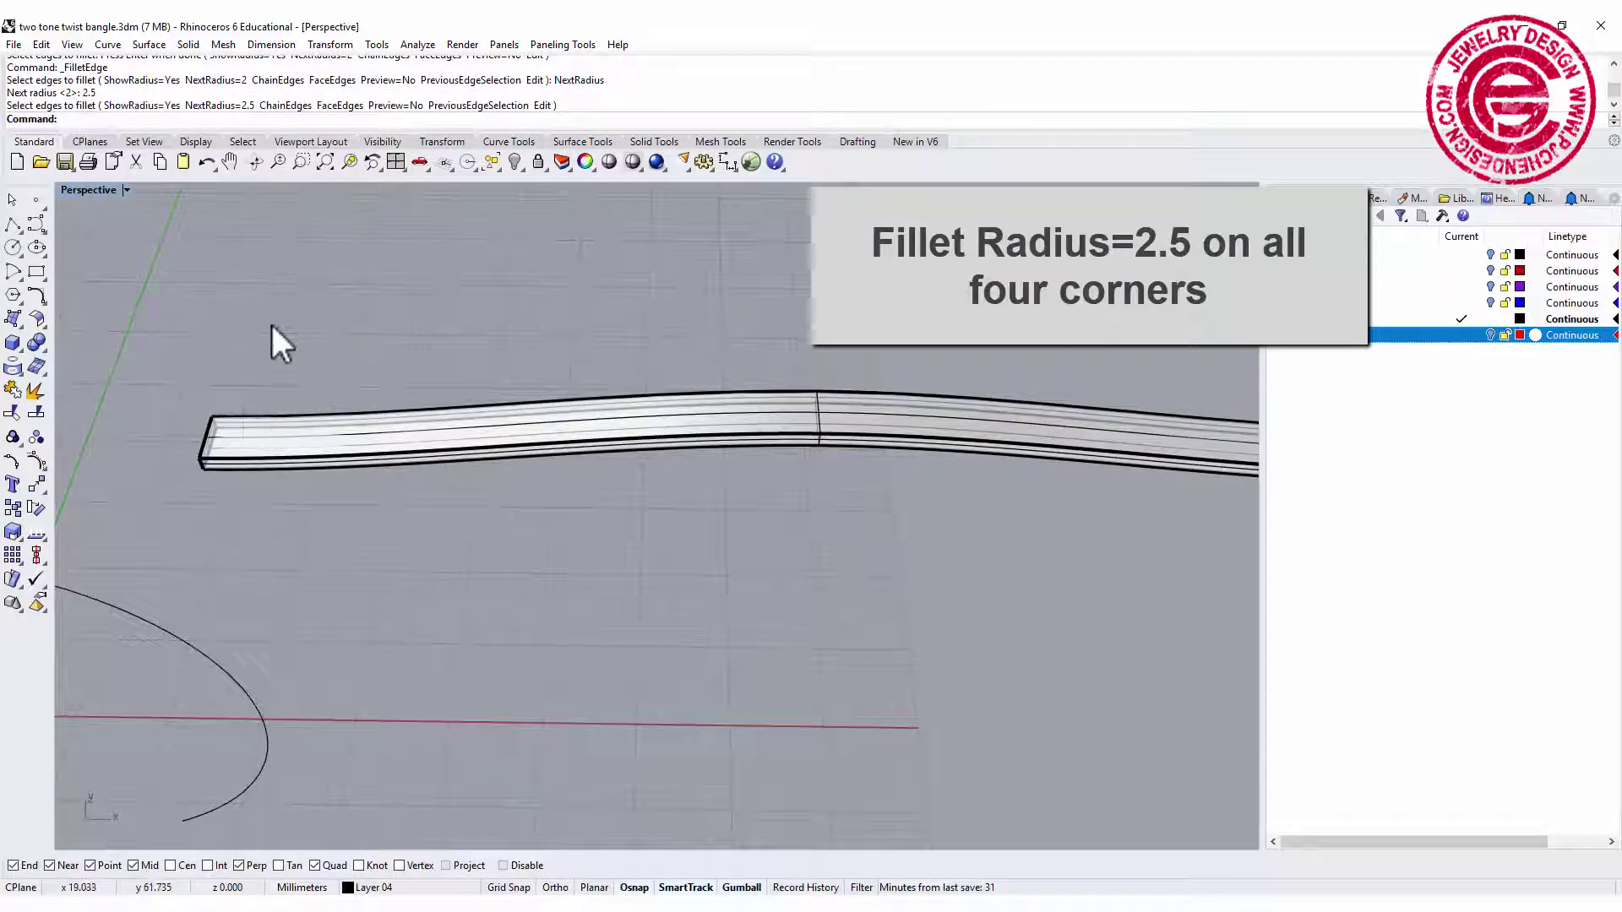
key("Return")
scroll(222, 438, "up", 2)
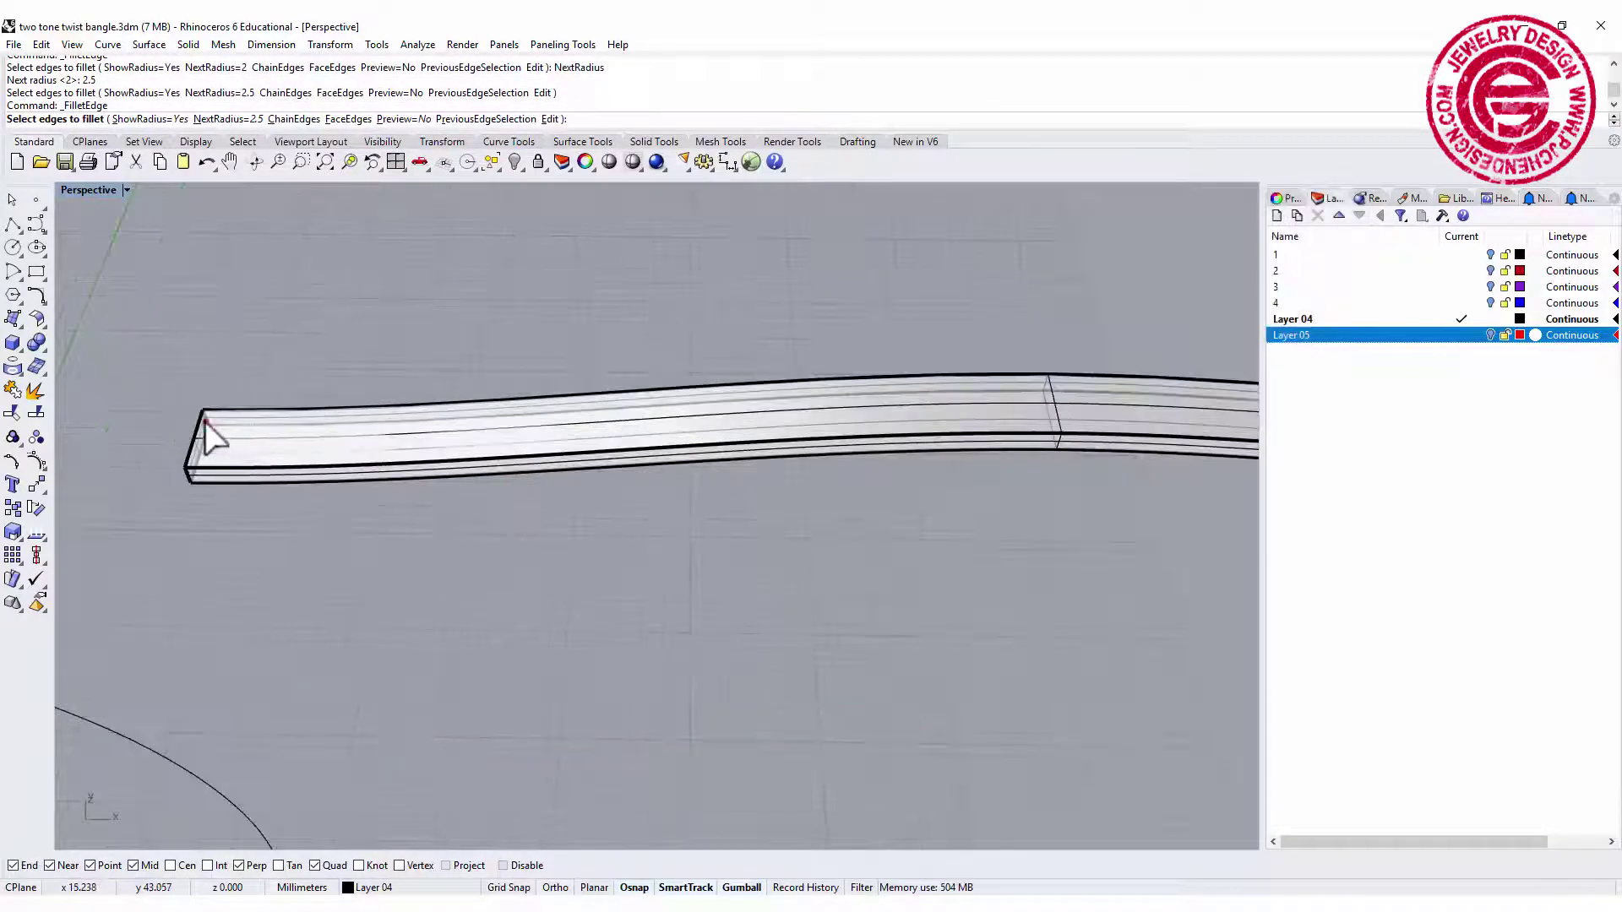
left_click(204, 420)
left_click(188, 475)
scroll(290, 496, "down", 3)
right_click_drag(290, 496, 586, 529, "shift")
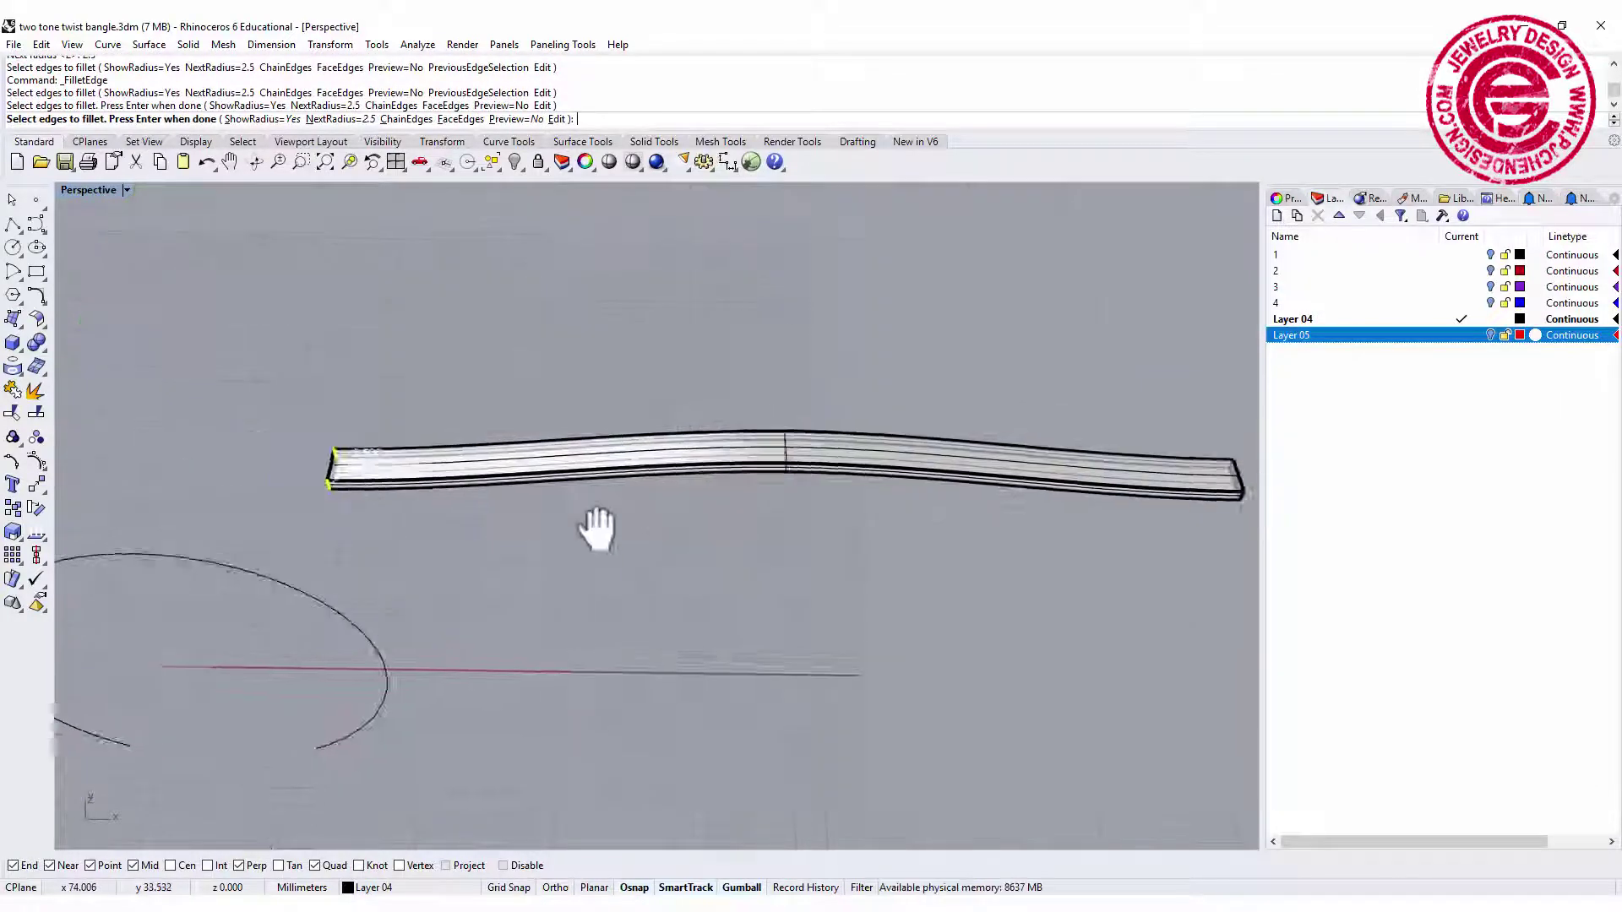
scroll(713, 489, "up", 3)
scroll(750, 407, "up", 2)
right_click_drag(750, 408, 832, 343)
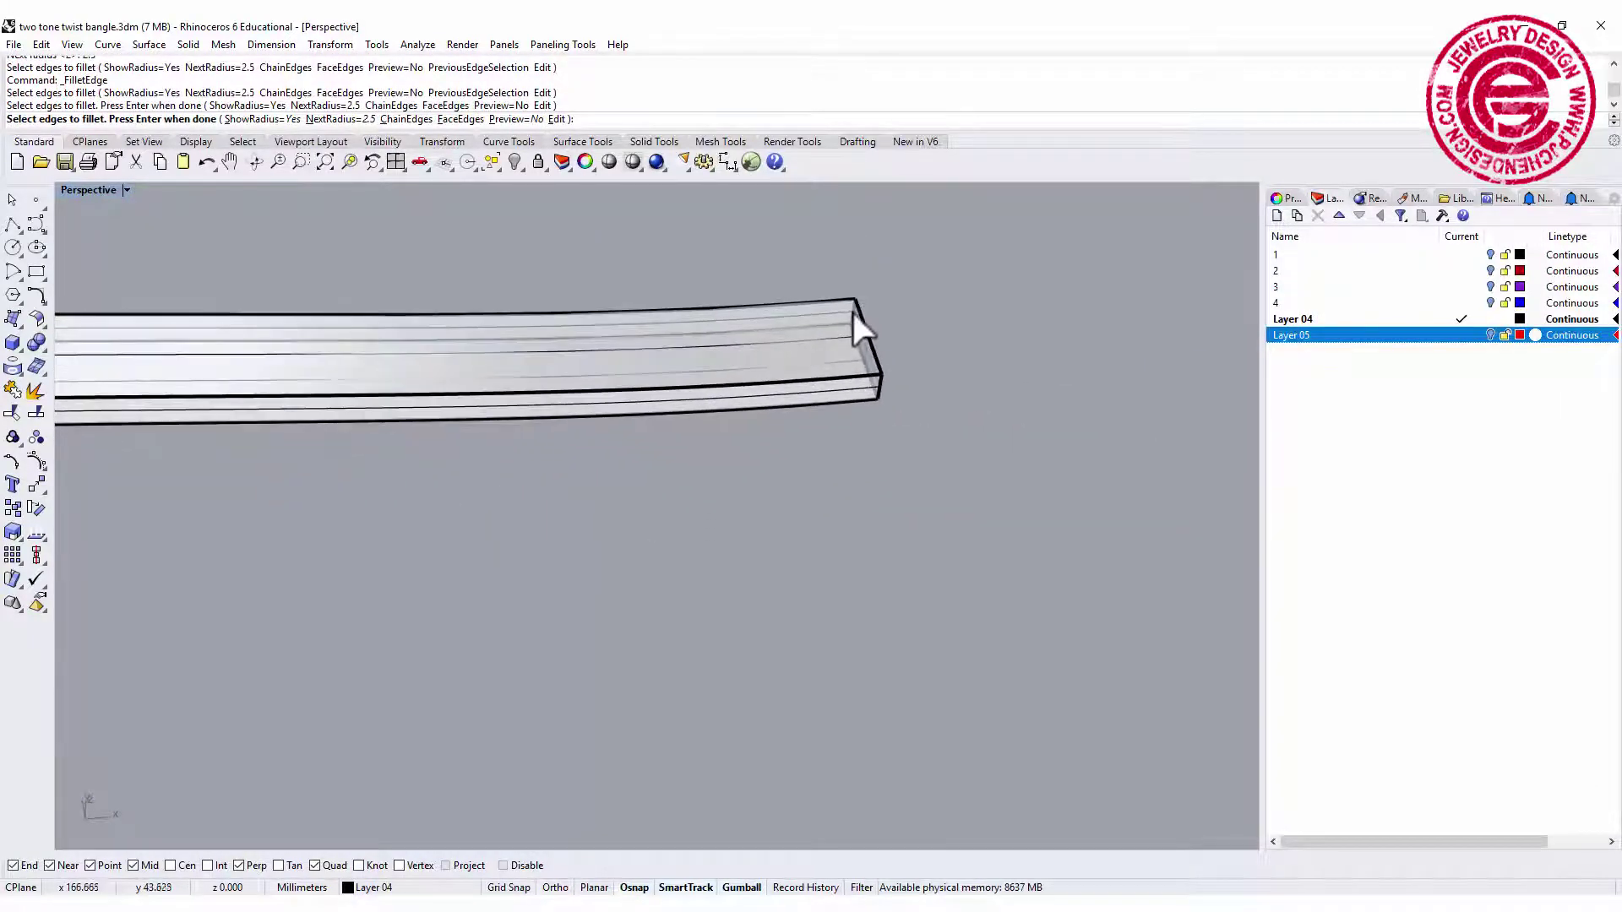
left_click(854, 314)
right_click(880, 389)
scroll(743, 551, "down", 2)
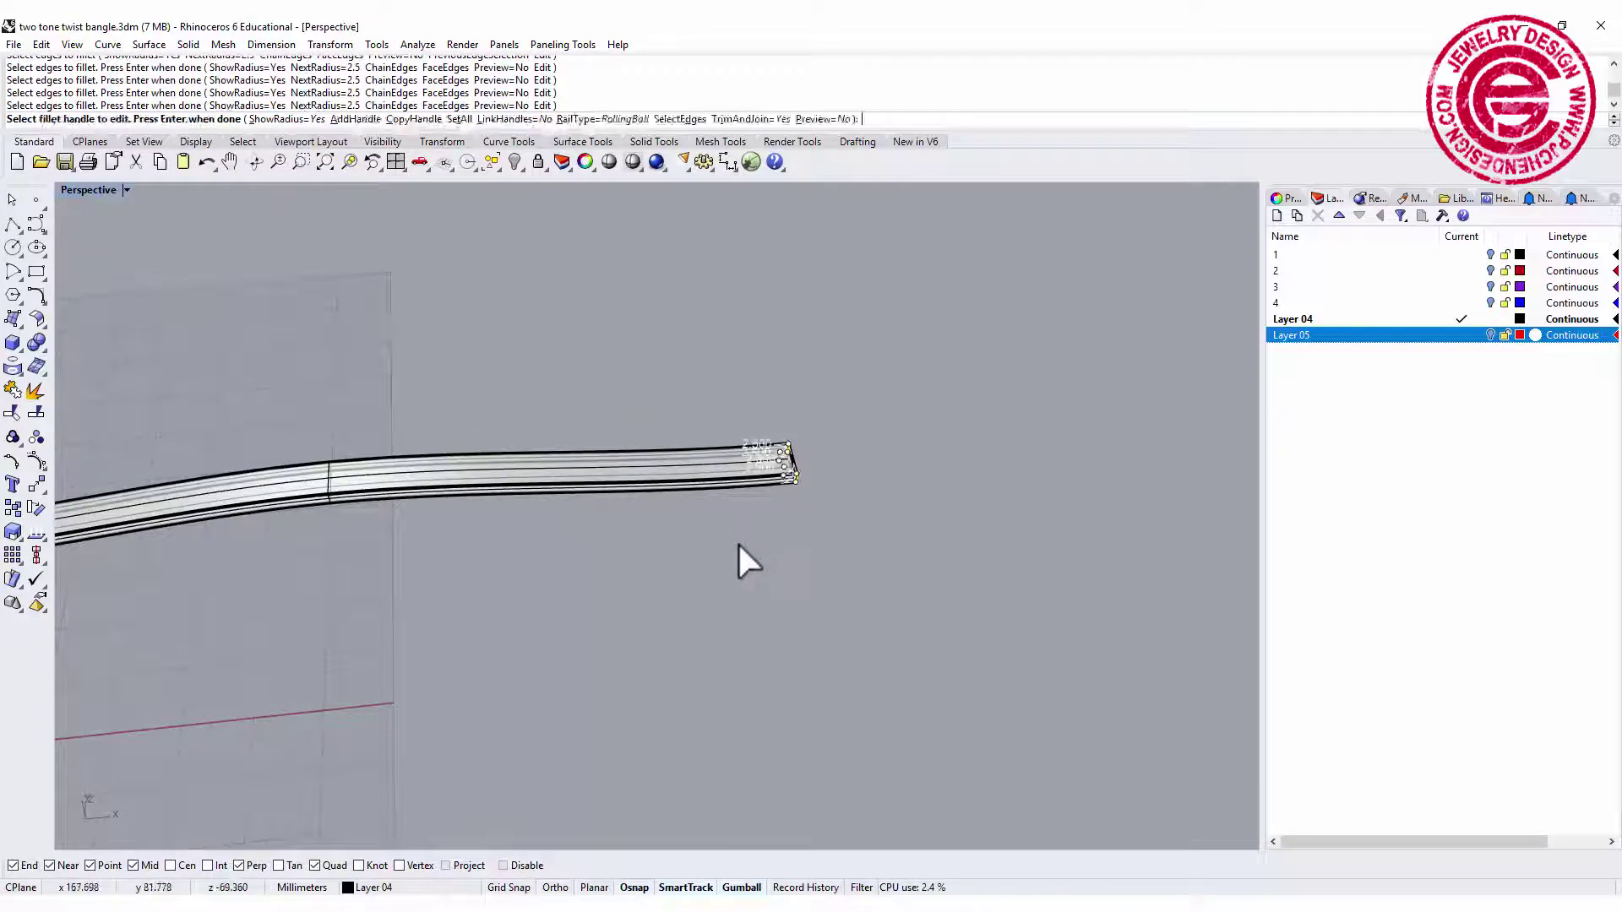
right_click(738, 537)
Step: Fillet all remaining edges of the arched bar with a radius of 0.8 mm
scroll(762, 515, "down", 3)
right_click_drag(888, 442, 644, 429)
right_click(644, 429)
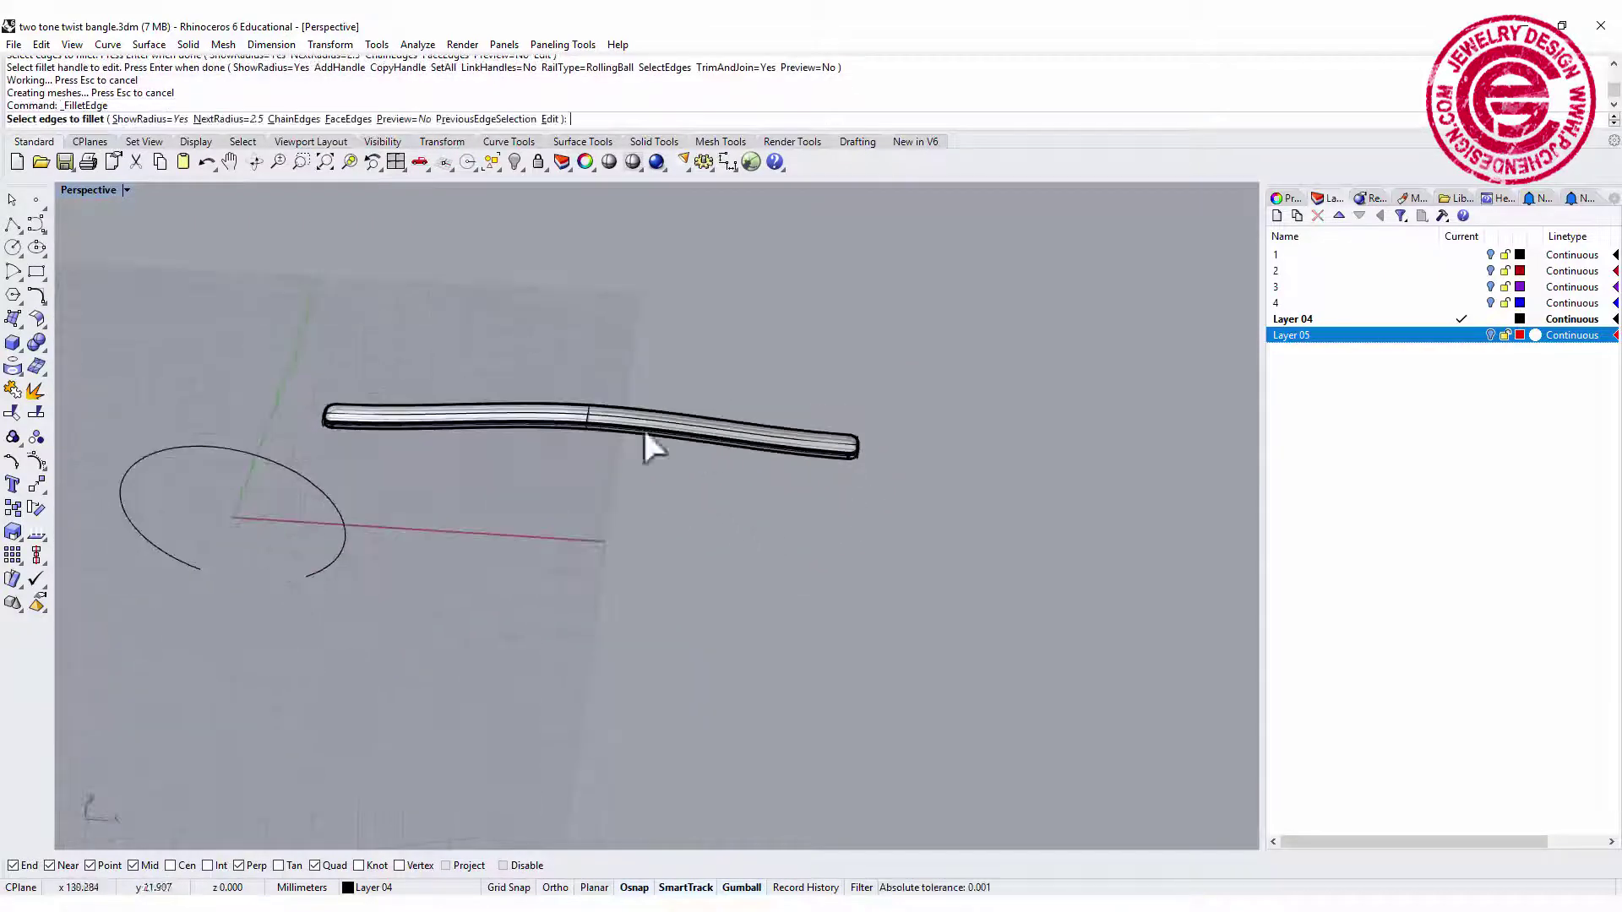
left_click(225, 120)
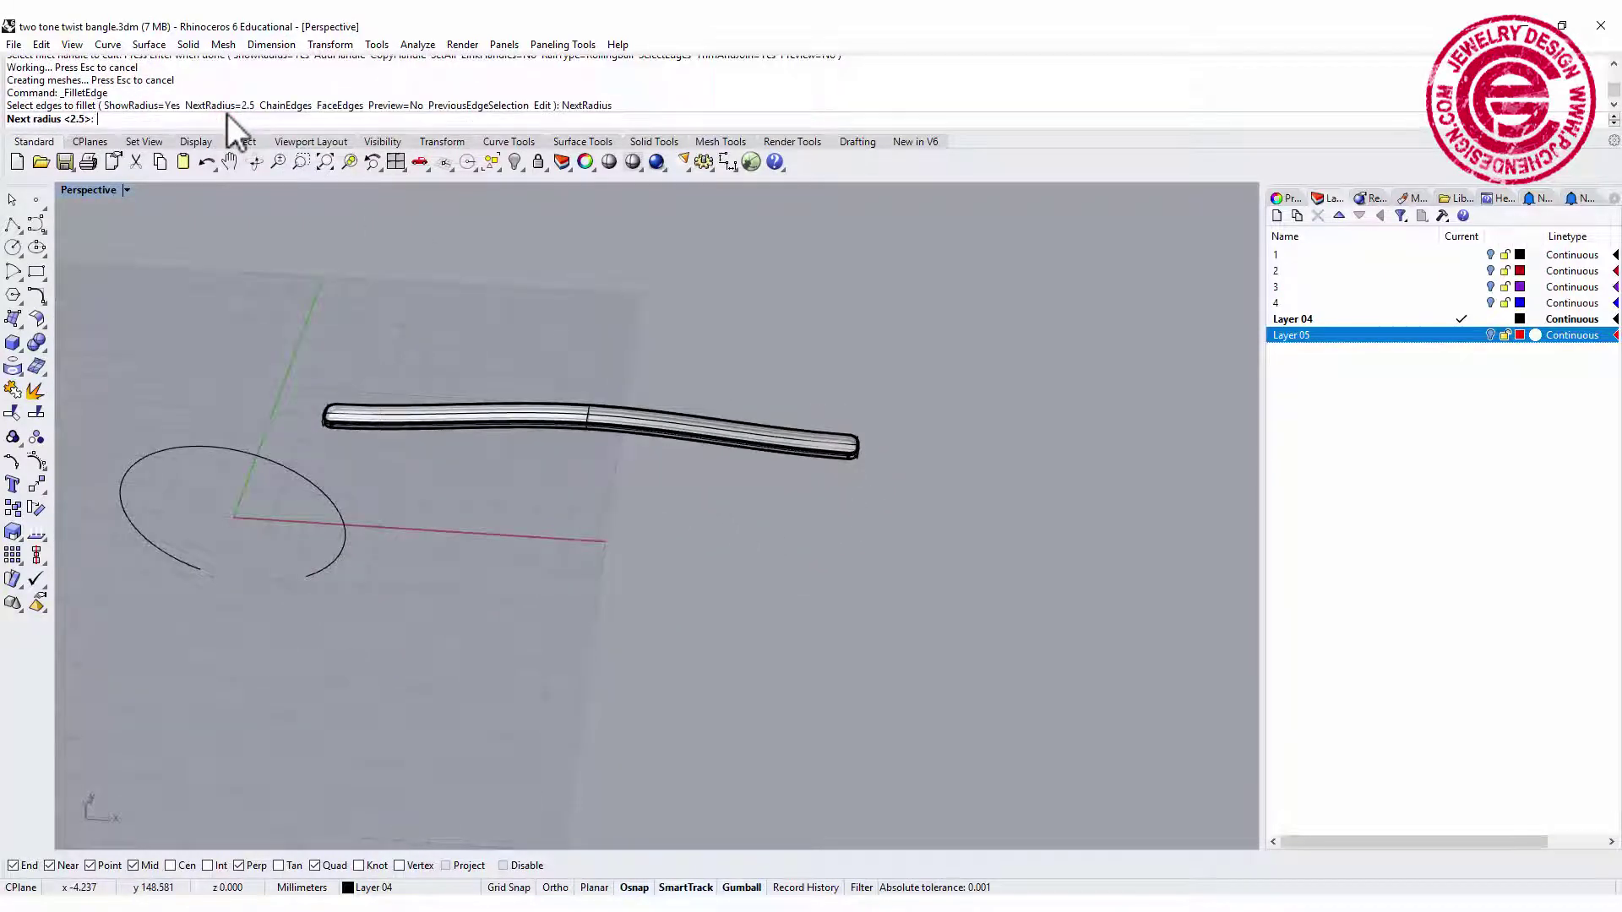
type("0.8")
key("Return")
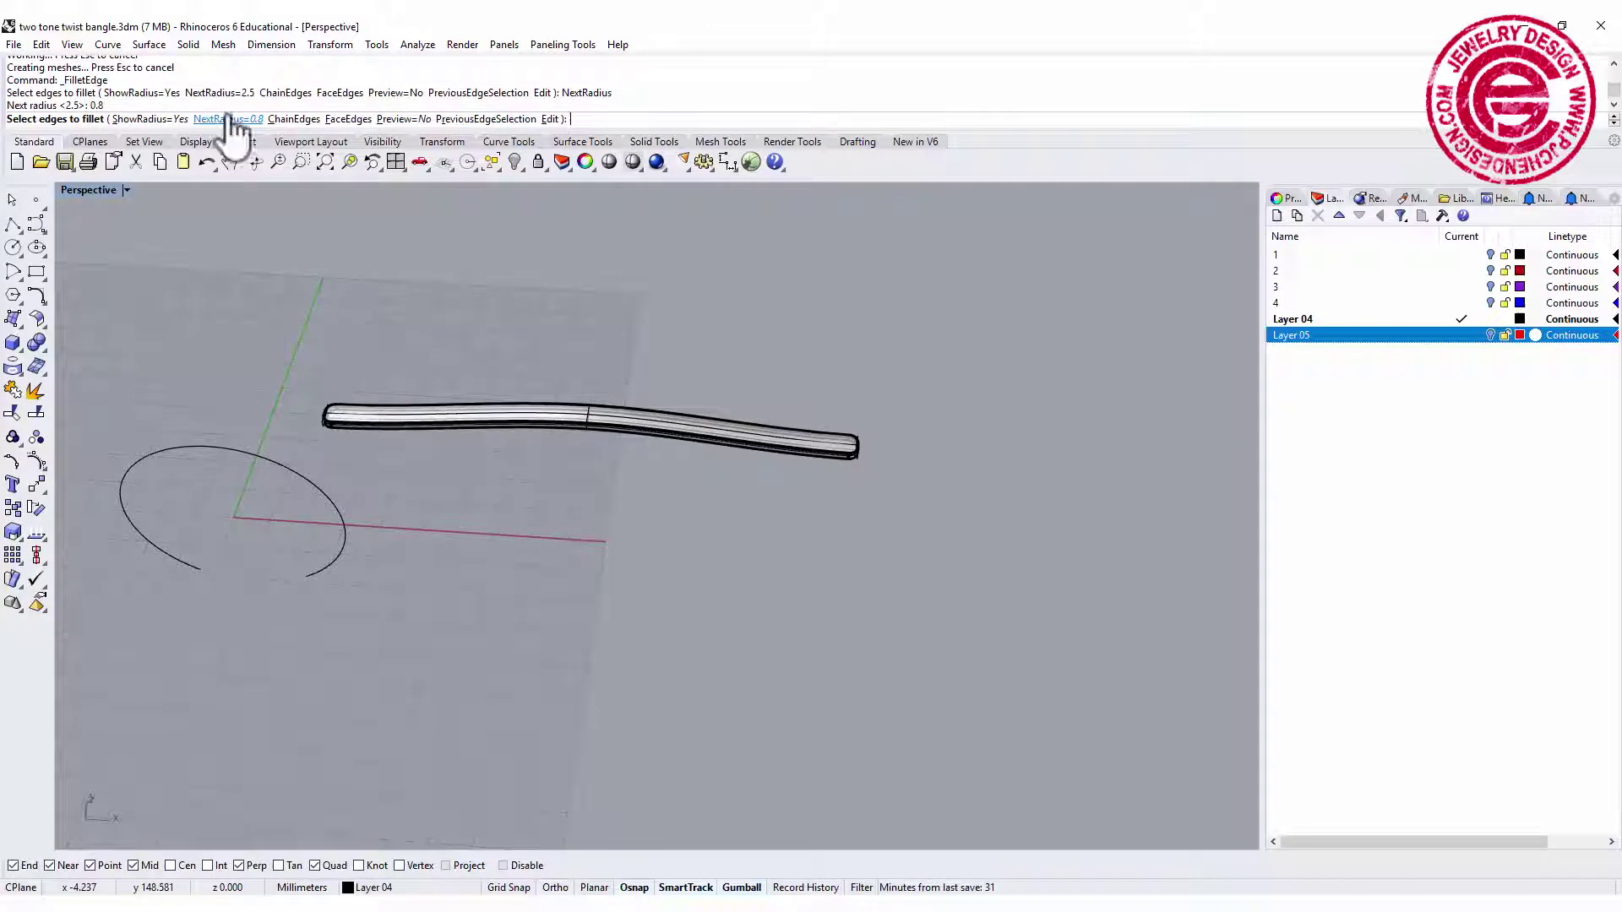
left_click_drag(280, 349, 913, 532)
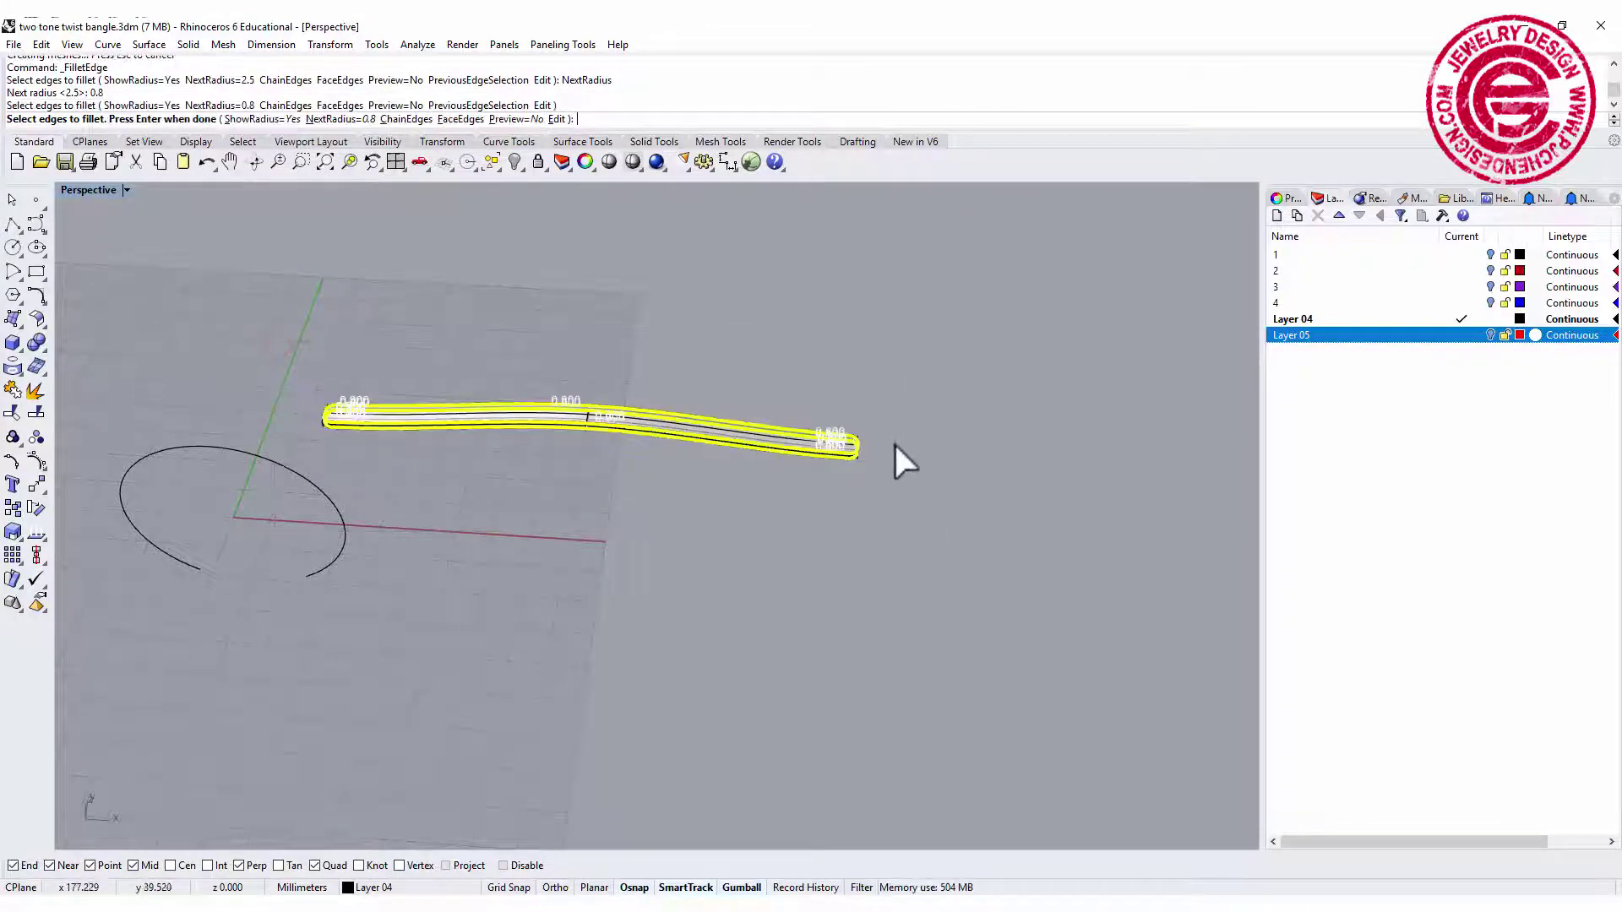
key("Return")
key("Return")
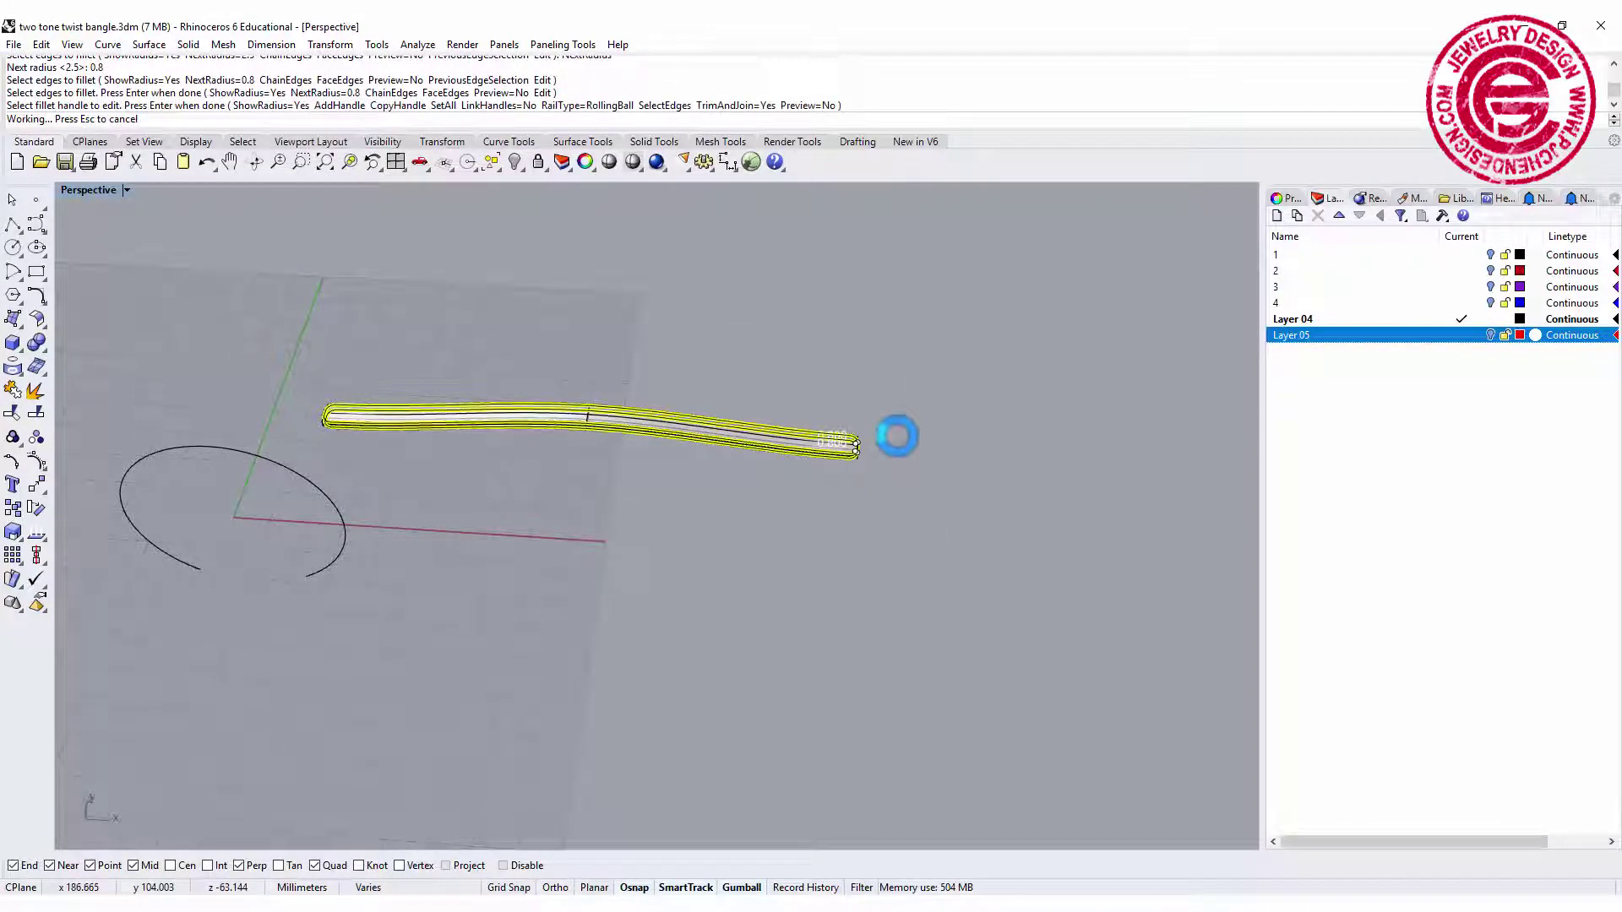
Step: Check the arched bar's rounded end and turn Layer 05 back on to show the straight bar
scroll(850, 444, "up", 5)
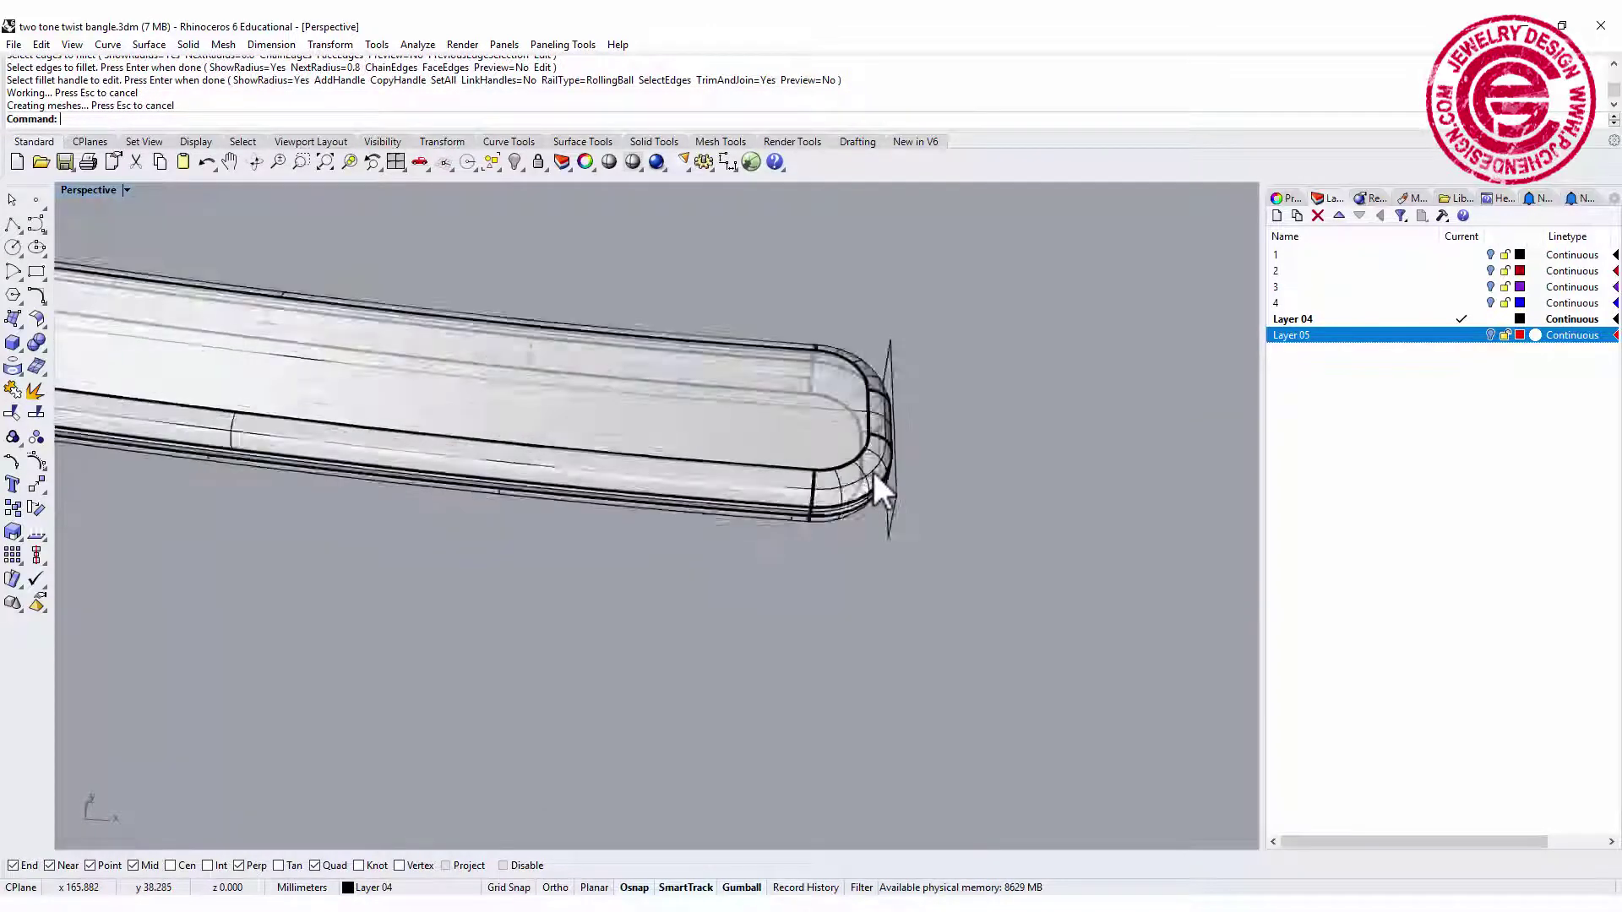
scroll(874, 475, "up", 3)
scroll(874, 478, "down", 5)
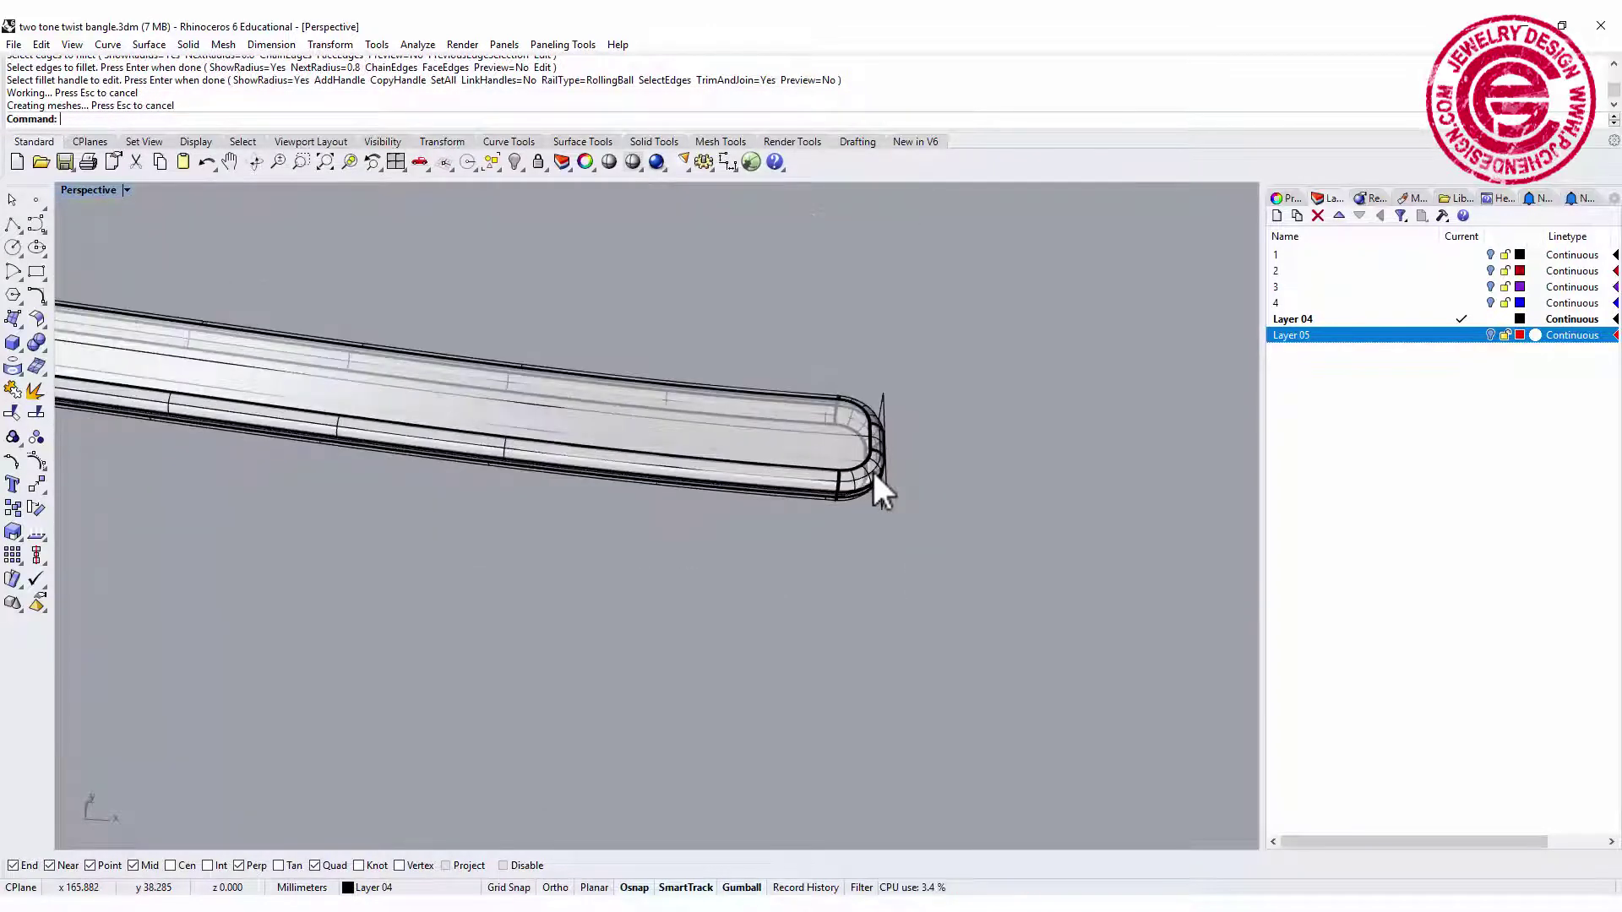
scroll(540, 461, "down", 2)
right_click_drag(473, 458, 851, 450, "shift")
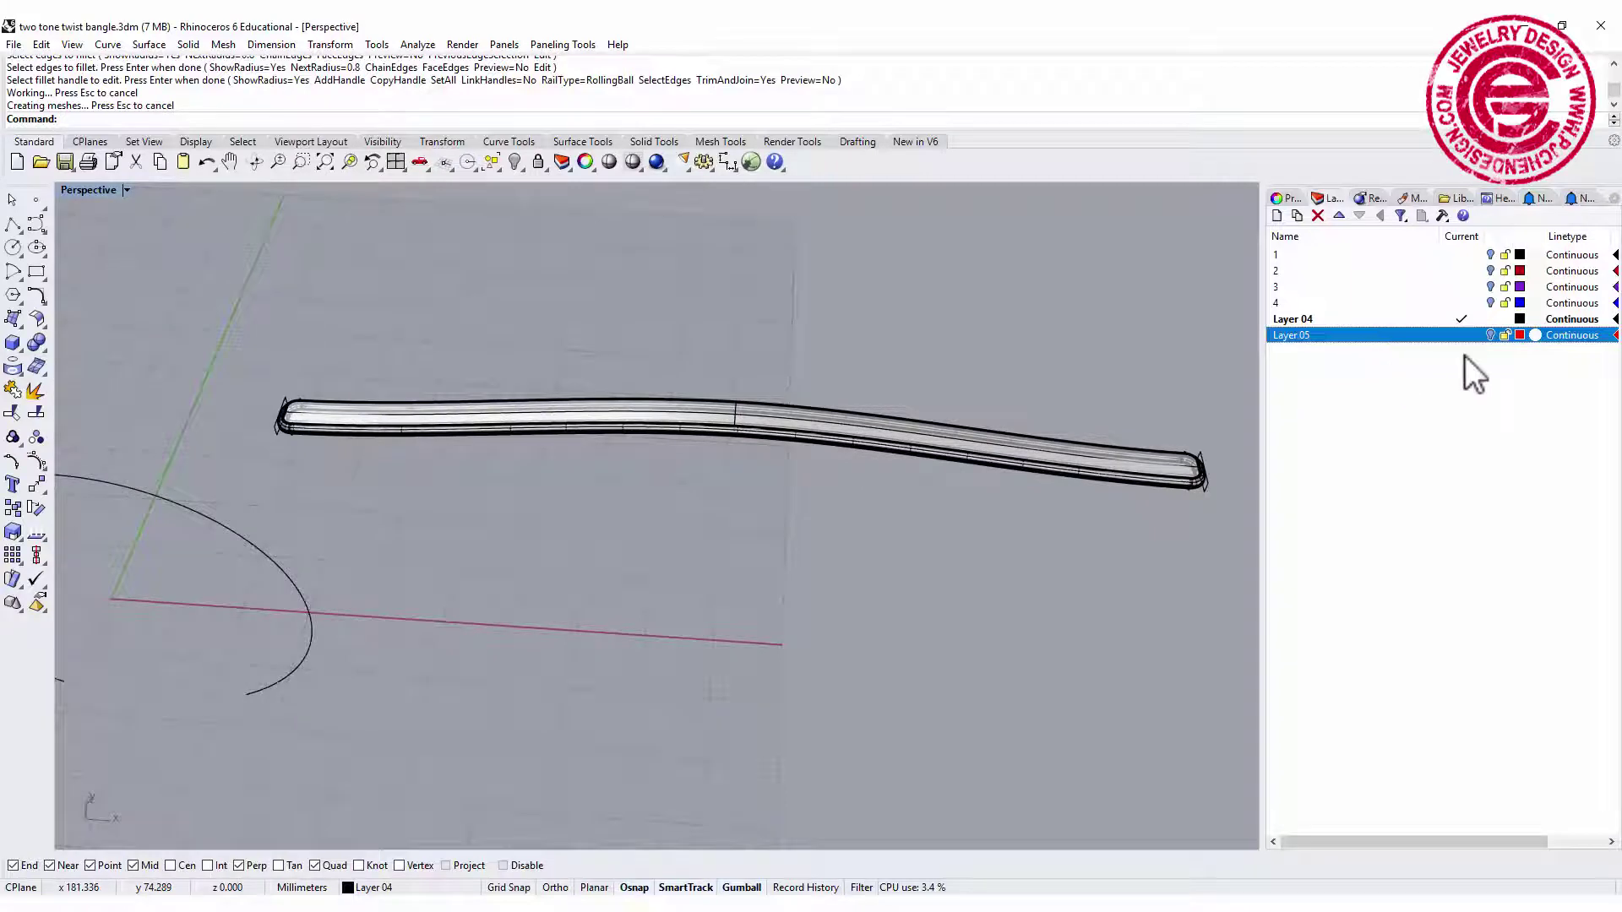
left_click(1490, 335)
Step: Group the red straight bar and the arched bar together
mouse_move(748, 480)
right_mouse_down()
mouse_move(743, 402)
mouse_move(773, 473)
right_mouse_up()
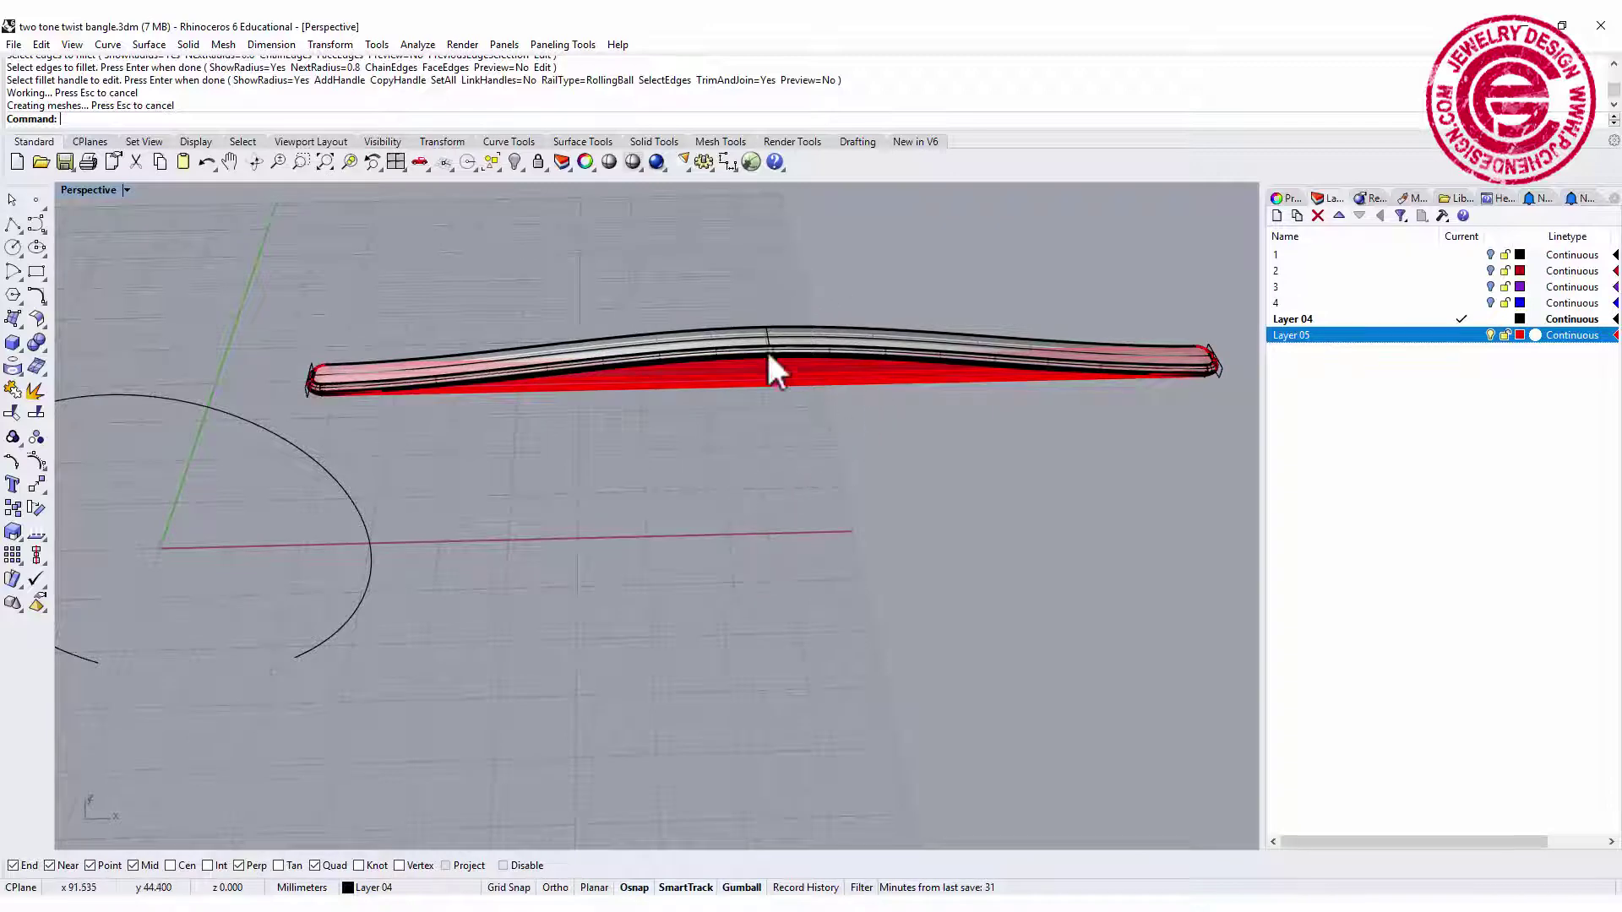
right_click_drag(768, 357, 745, 480)
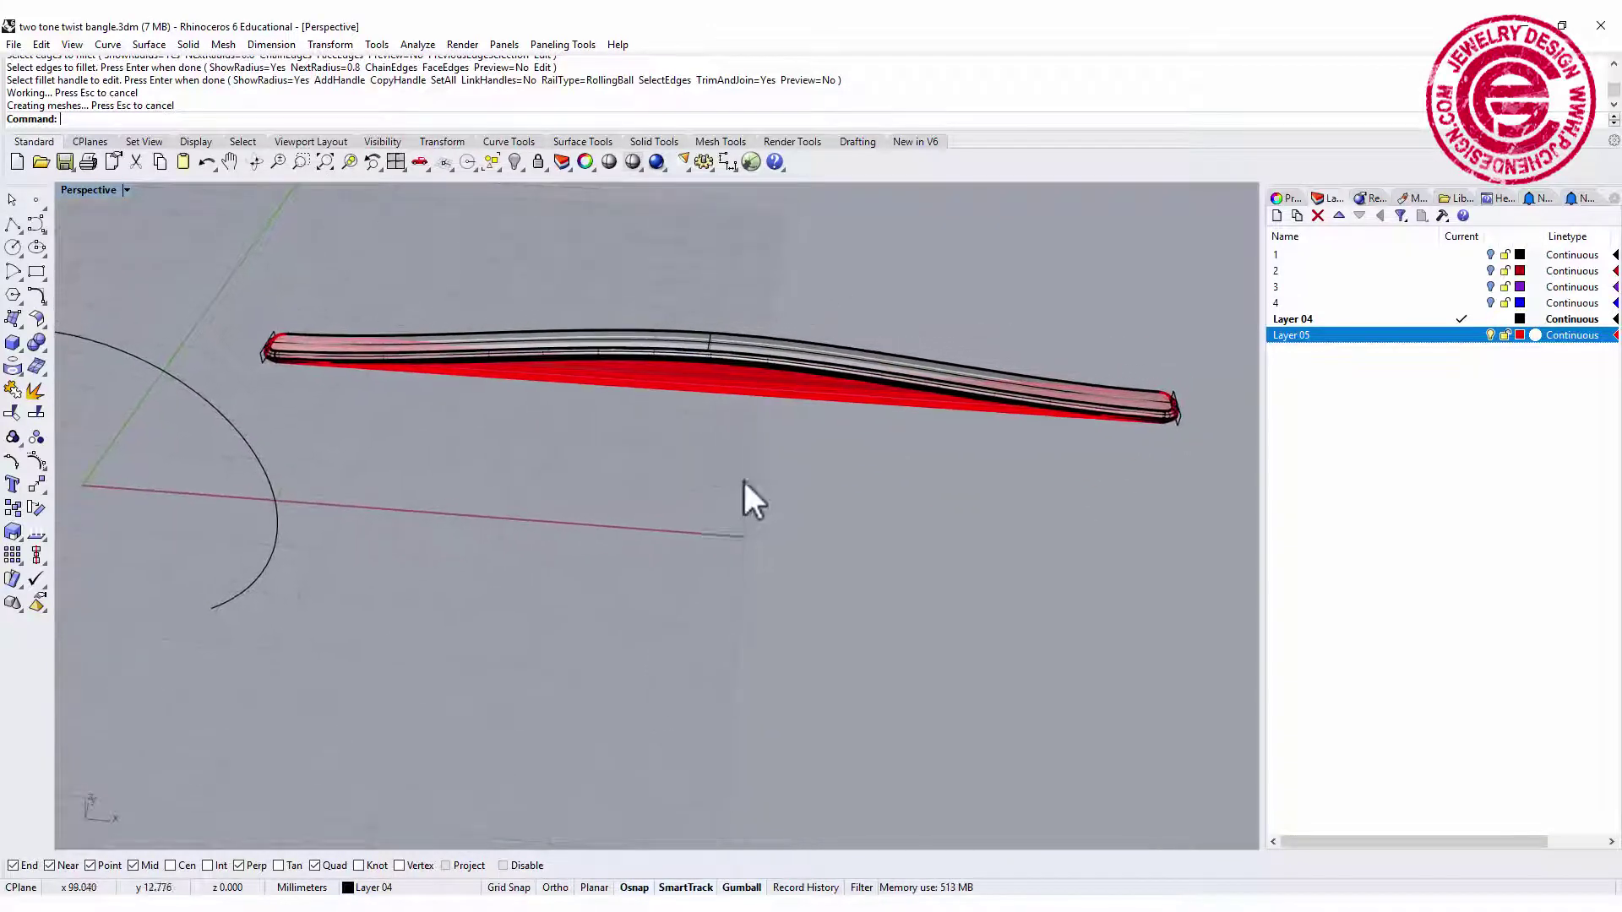
scroll(745, 368, "up", 5)
scroll(748, 370, "down", 3)
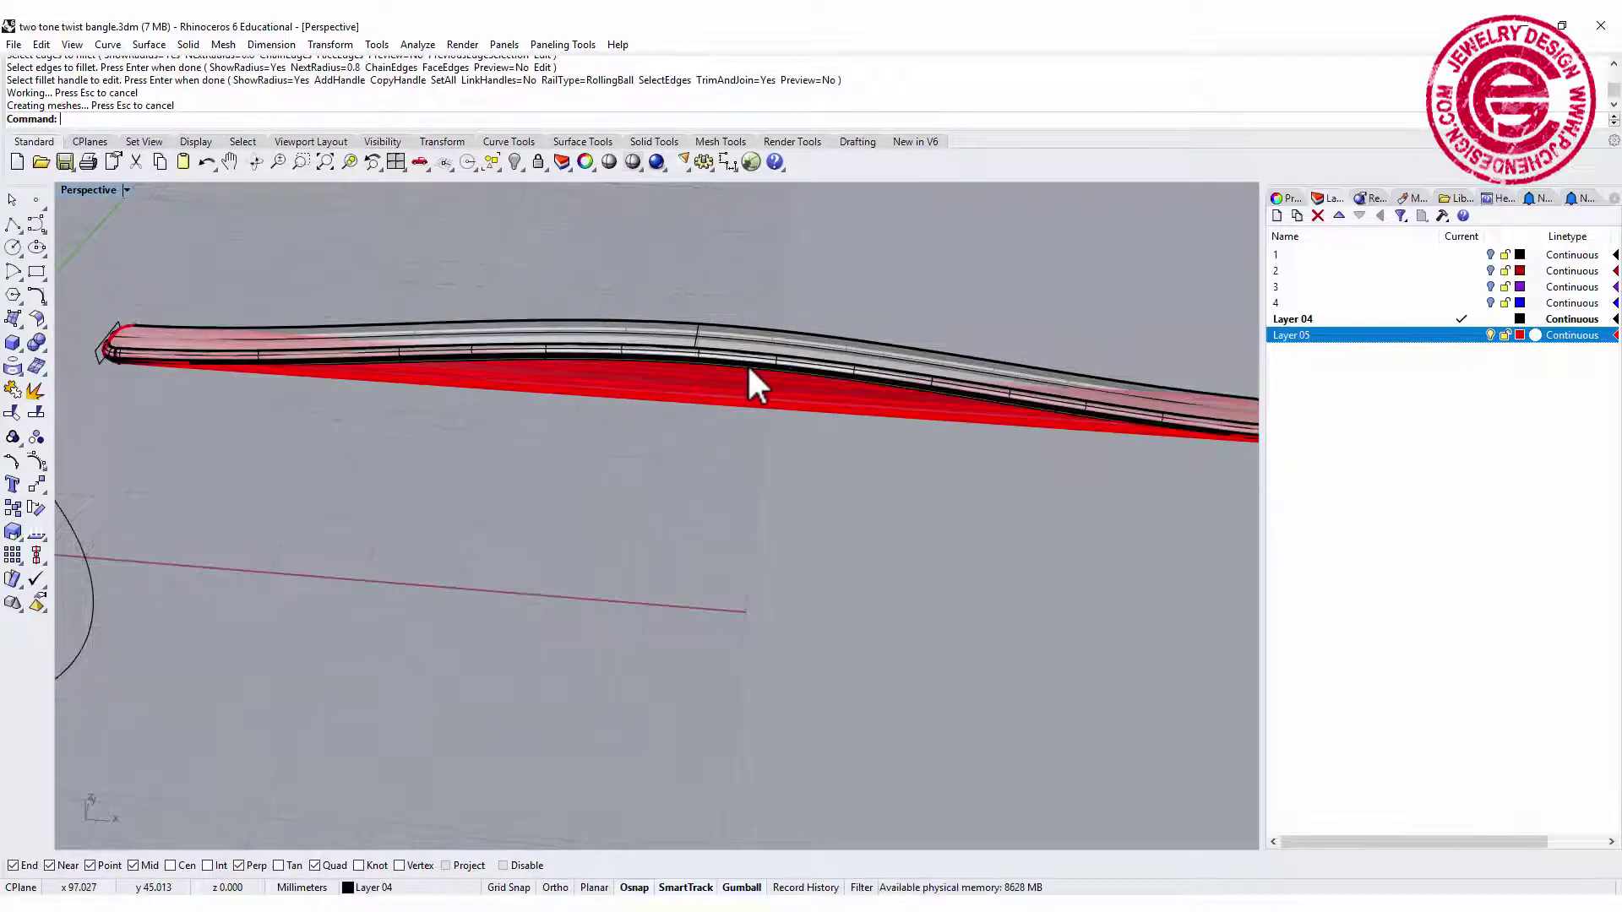
scroll(748, 370, "down", 2)
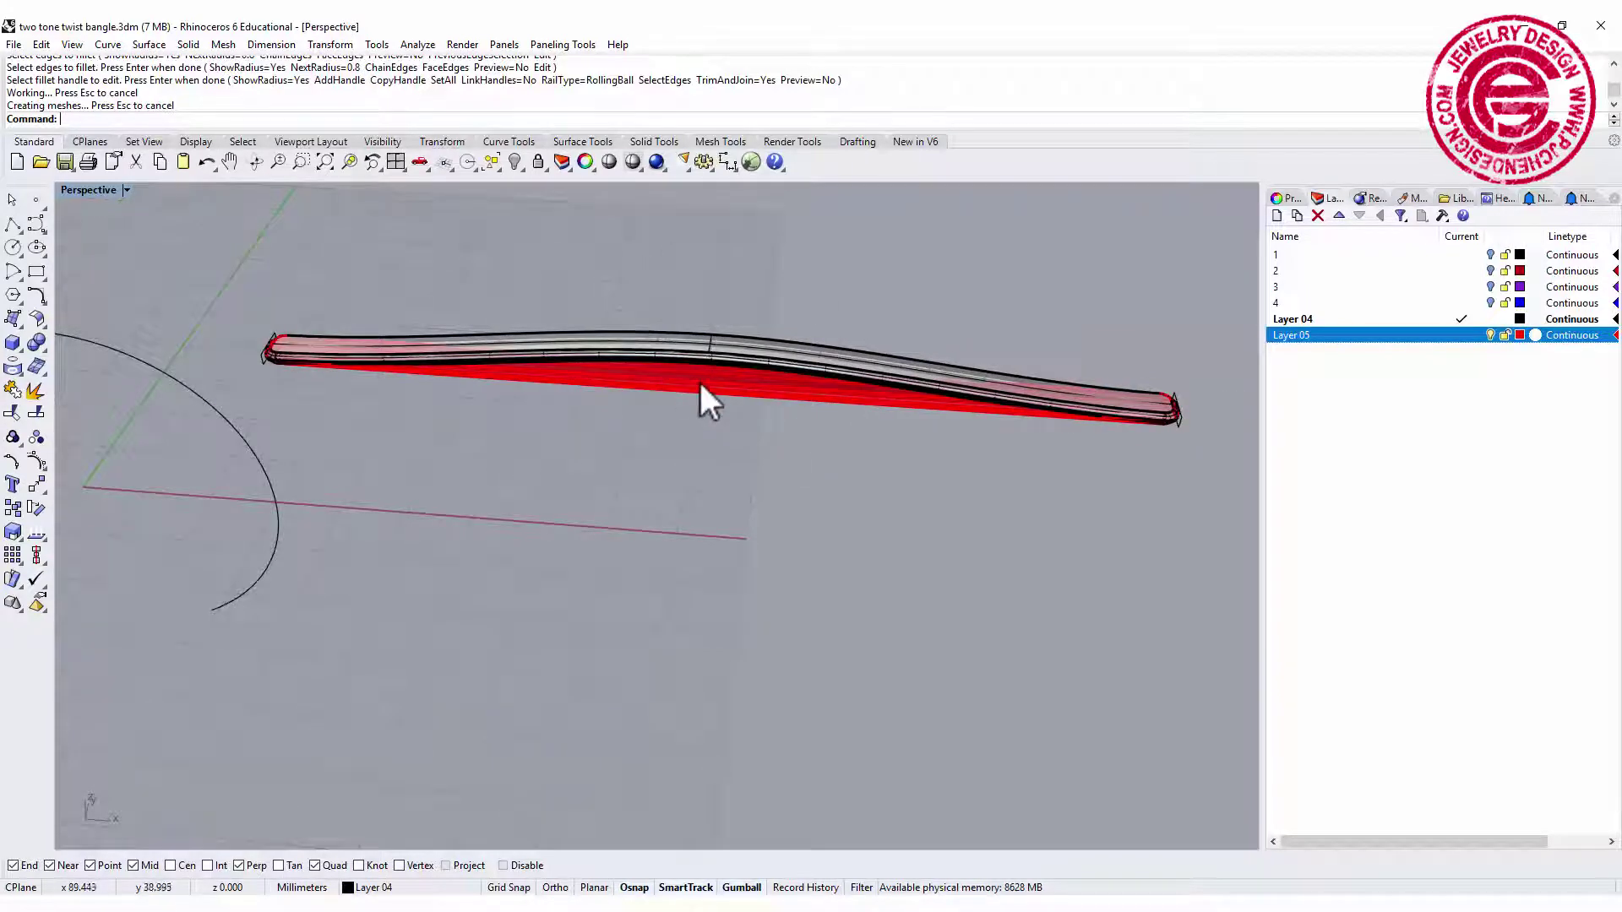
left_click(698, 378)
left_click(730, 338, "shift")
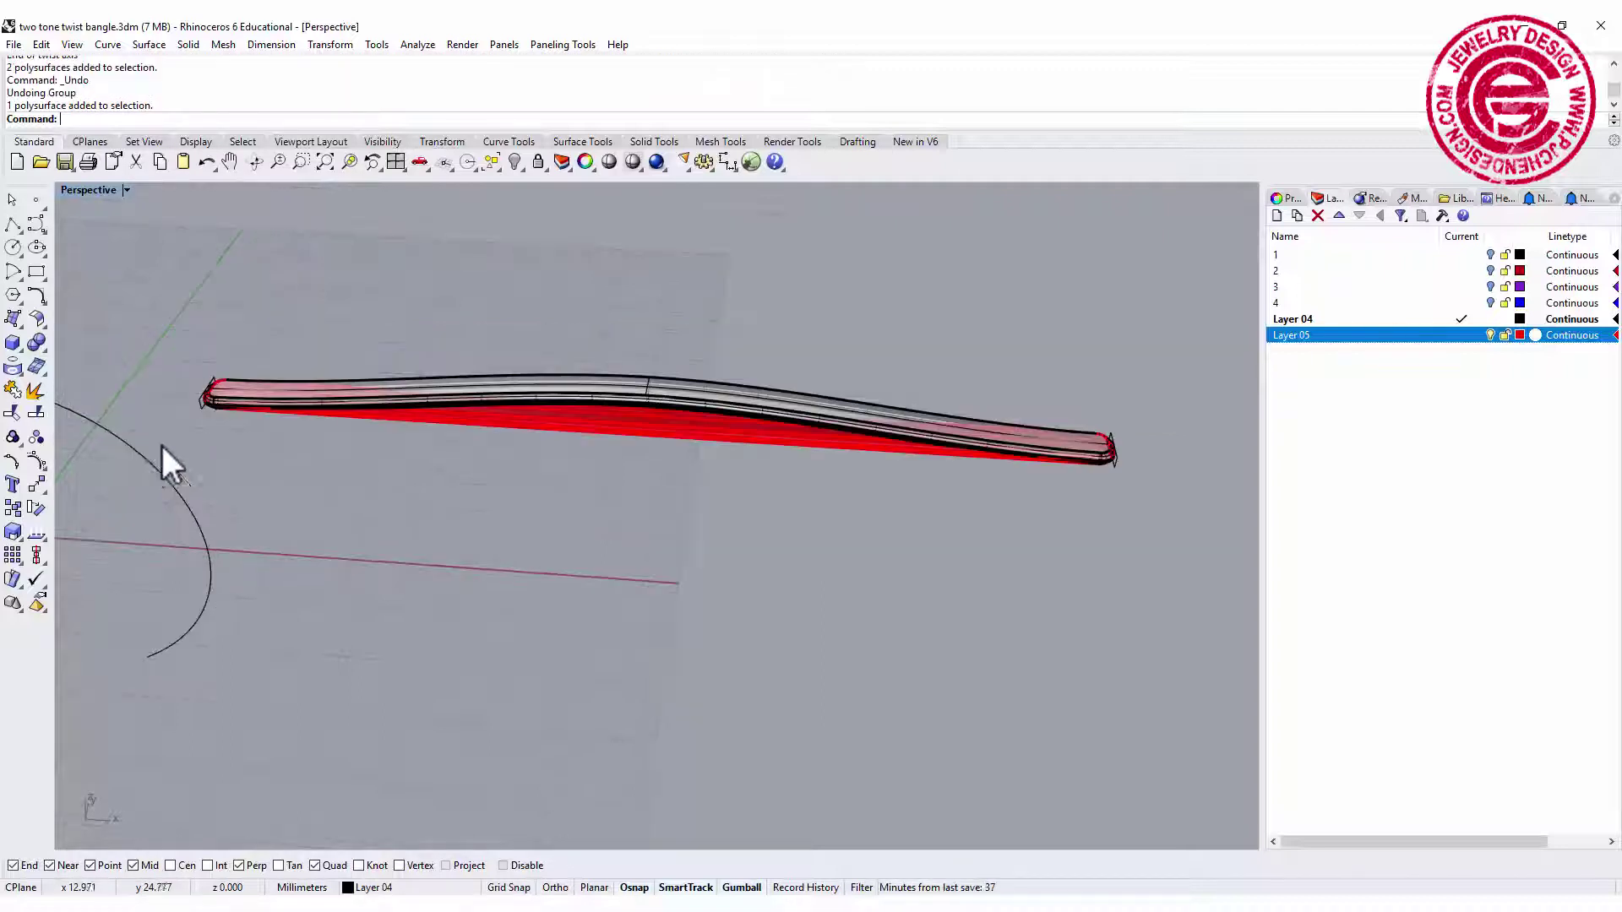
left_click(13, 437)
left_click(649, 427)
key("Return")
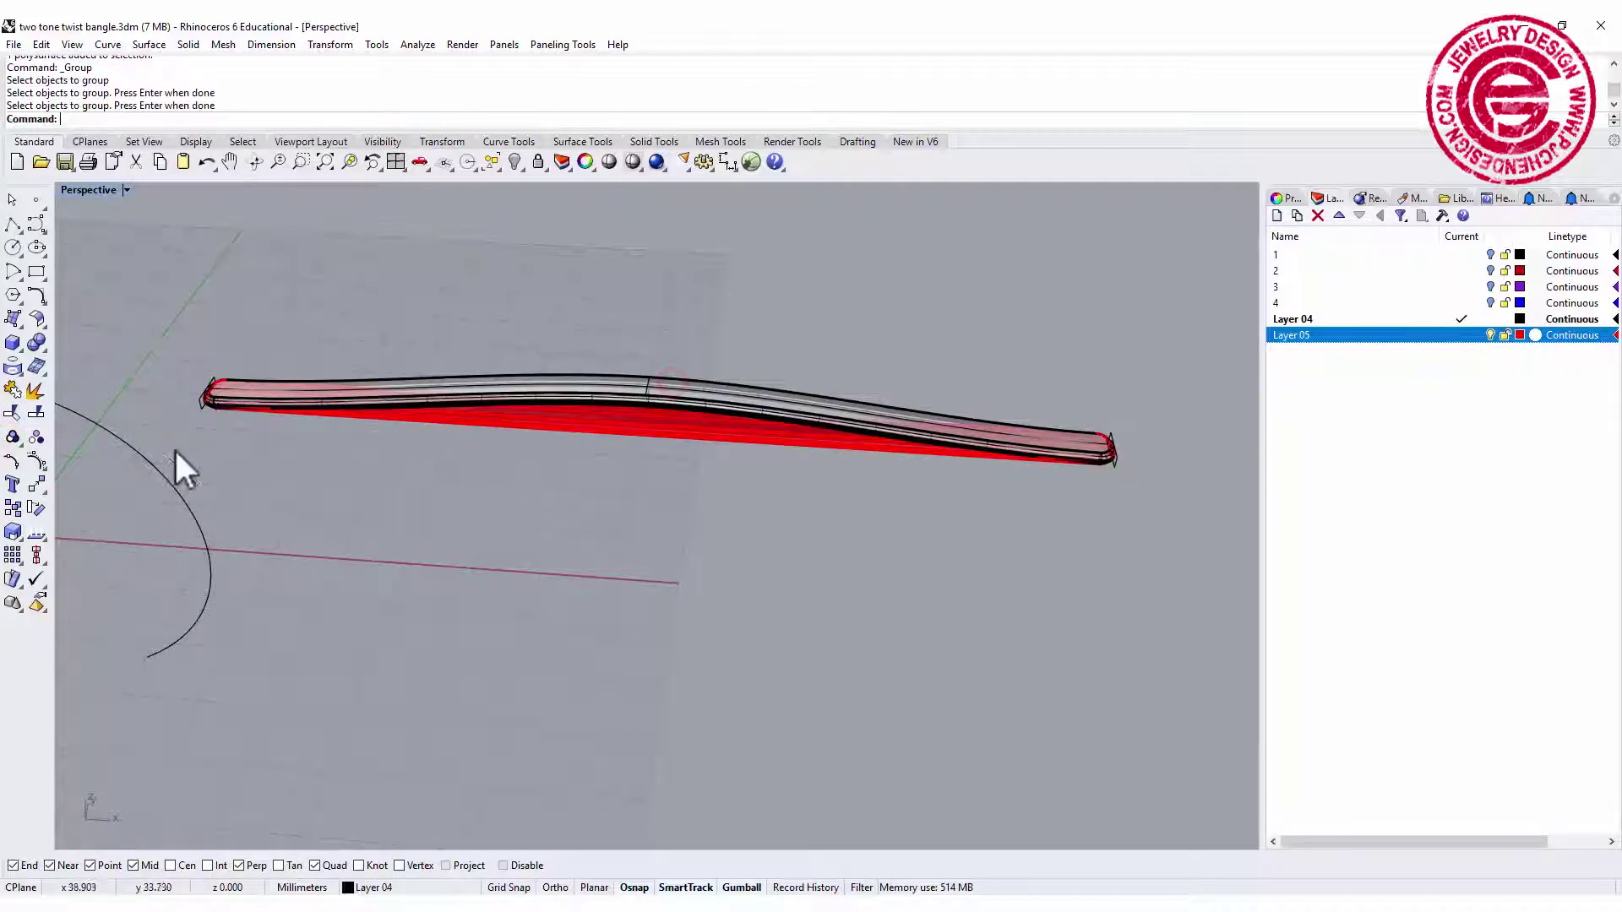
Step: Start a Twist of the grouped bars, snapping only to midpoints and running the axis between the bottom-edge midpoints of the end rectangles
scroll(211, 418, "up", 2)
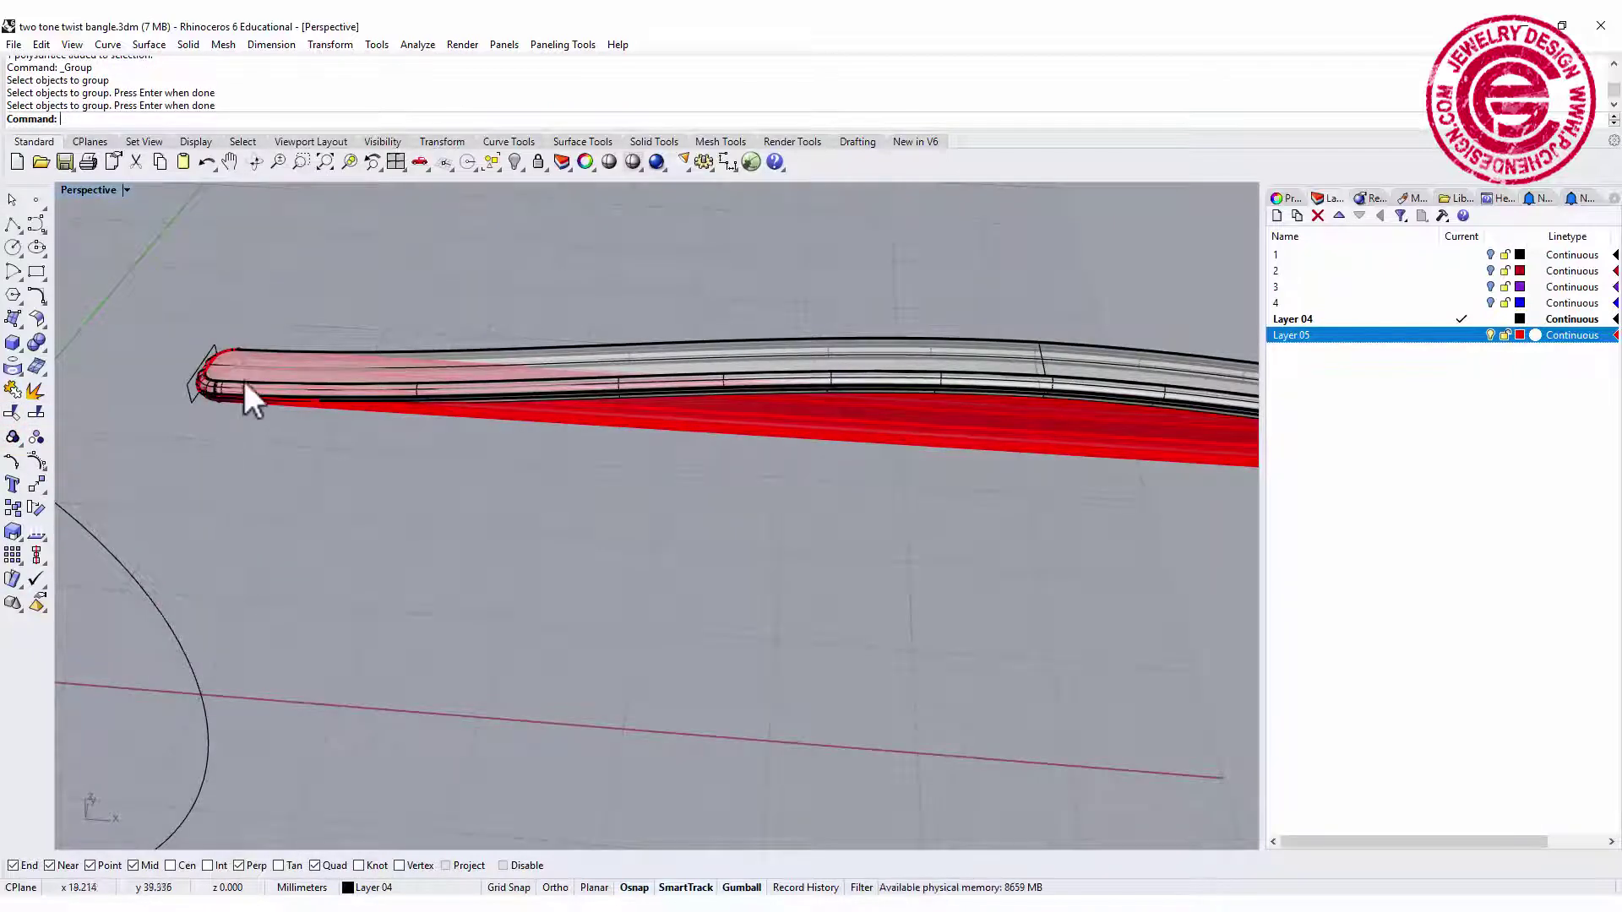
left_click(245, 387)
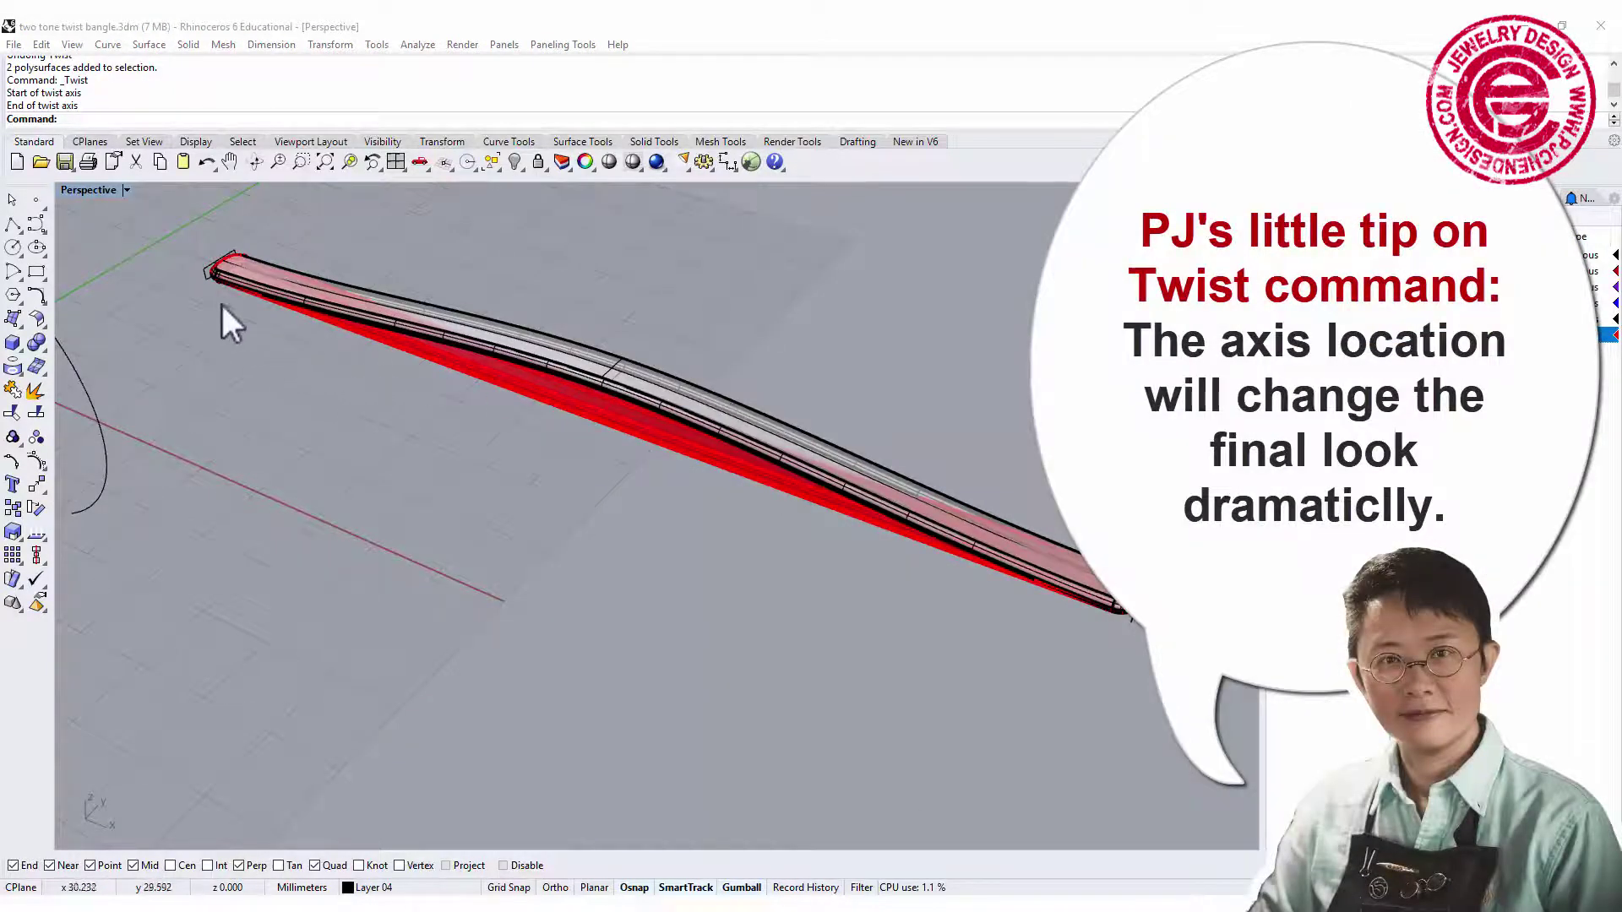
left_click(230, 273)
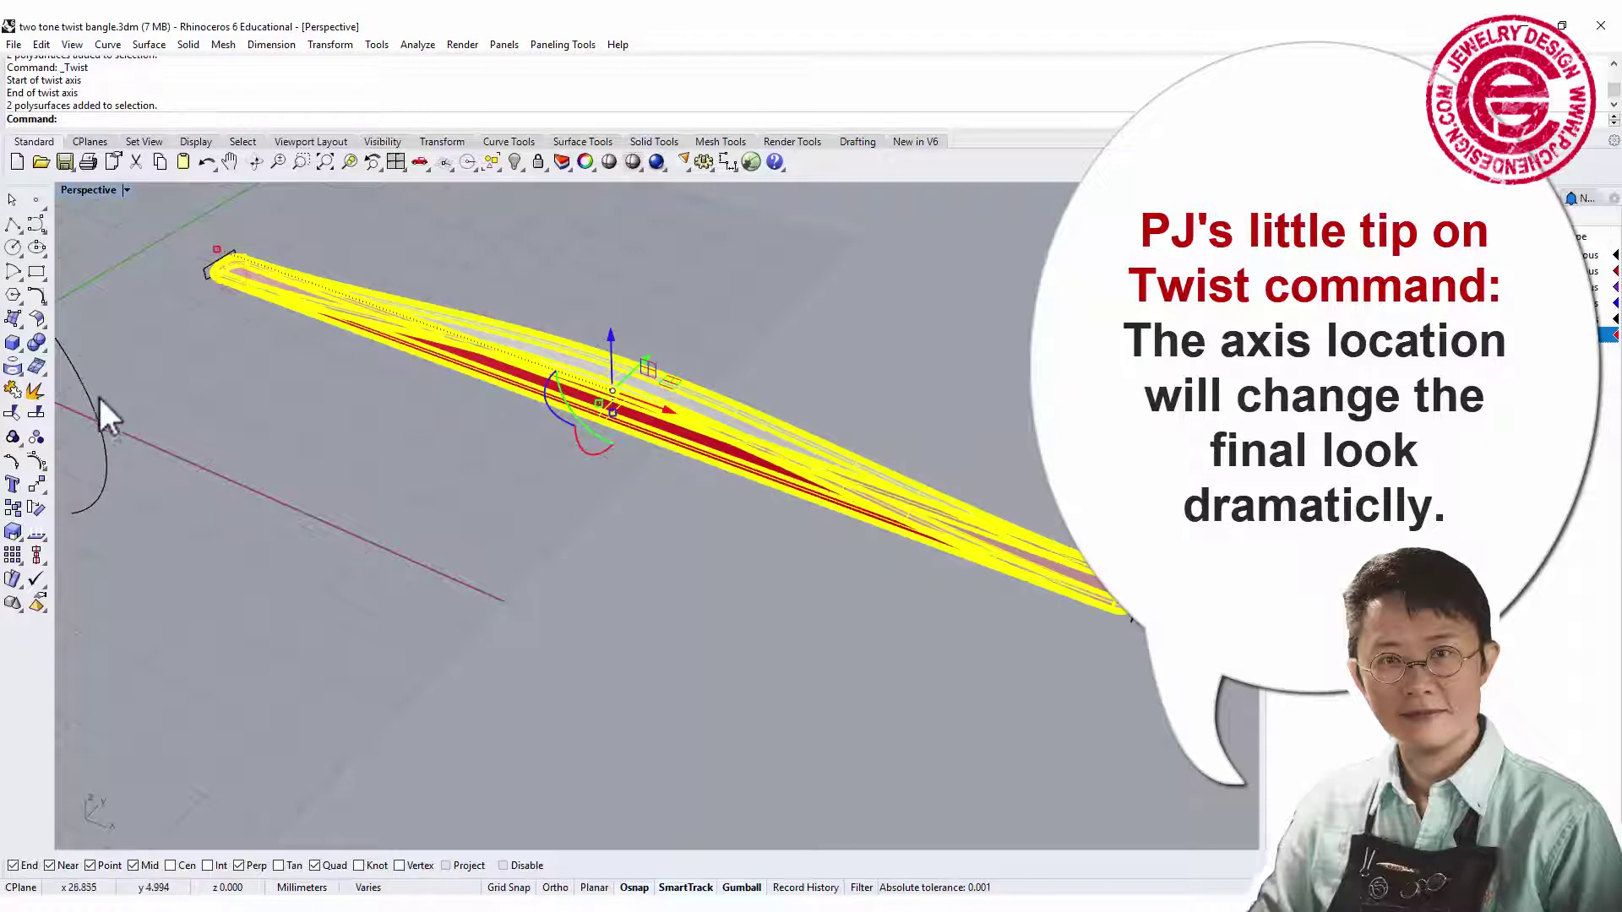
left_click(39, 488)
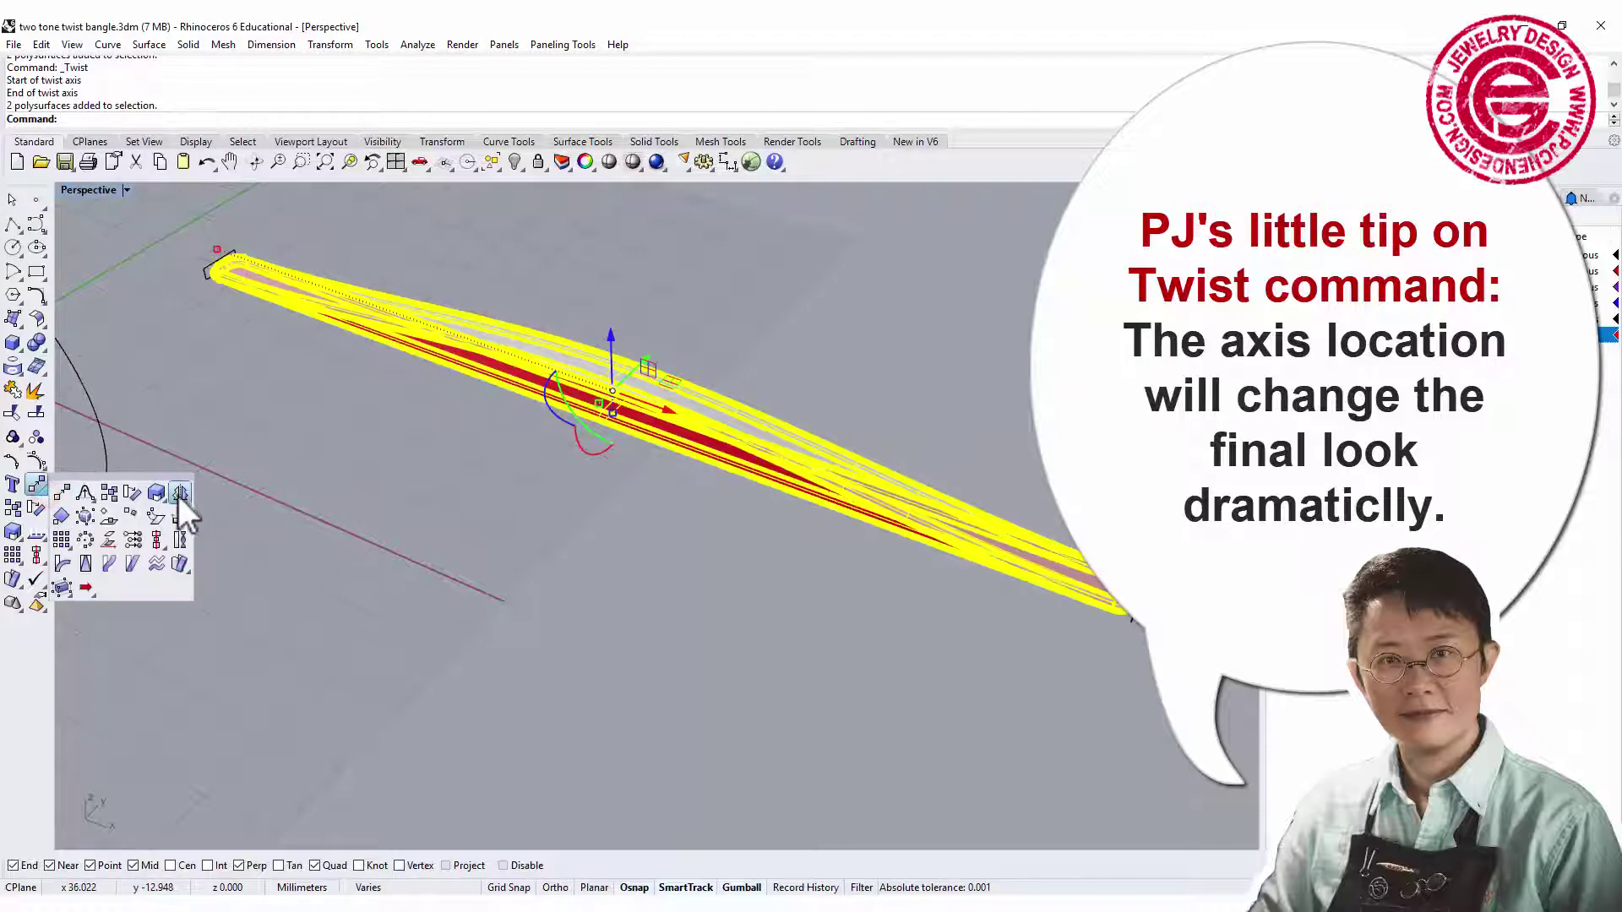
left_click(180, 540)
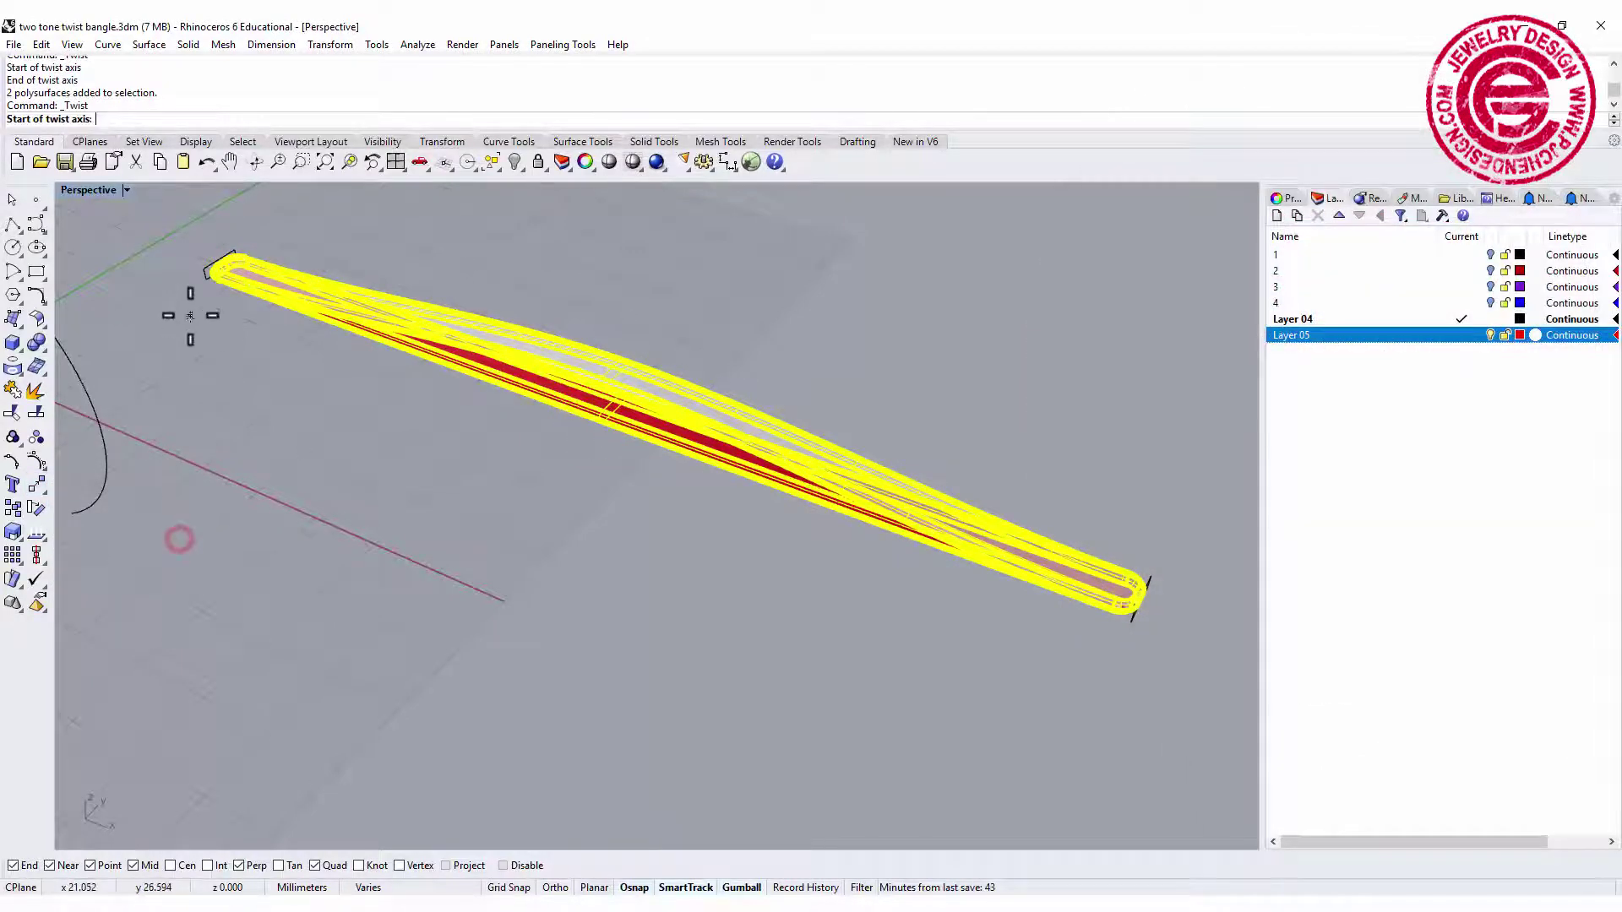
right_click(135, 866)
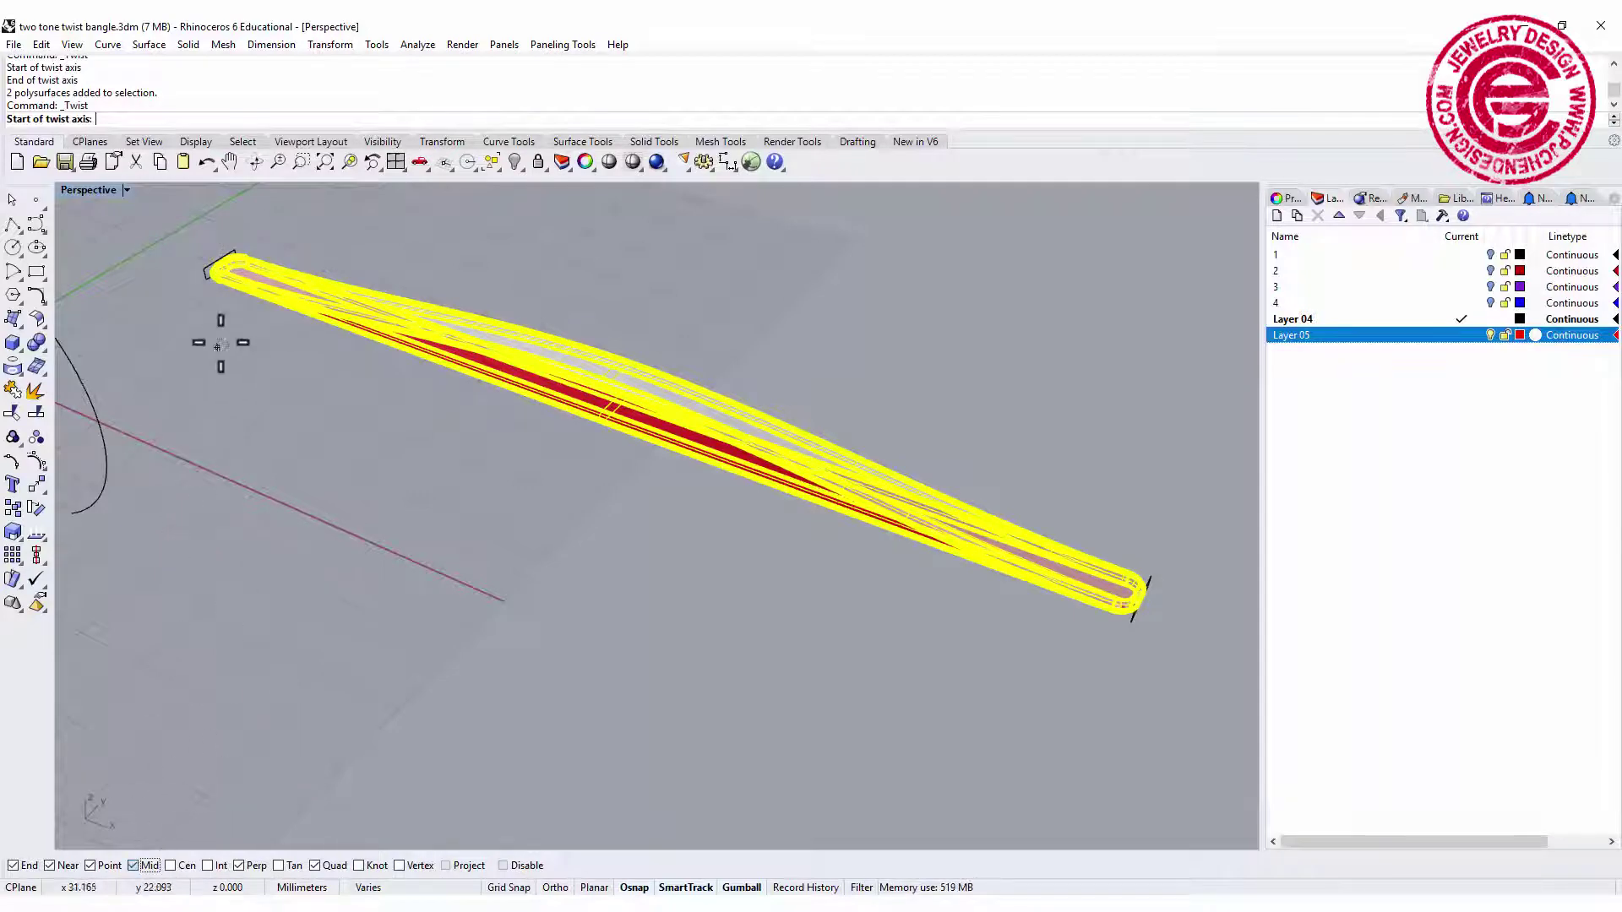
left_click(223, 271)
scroll(1149, 607, "up", 5)
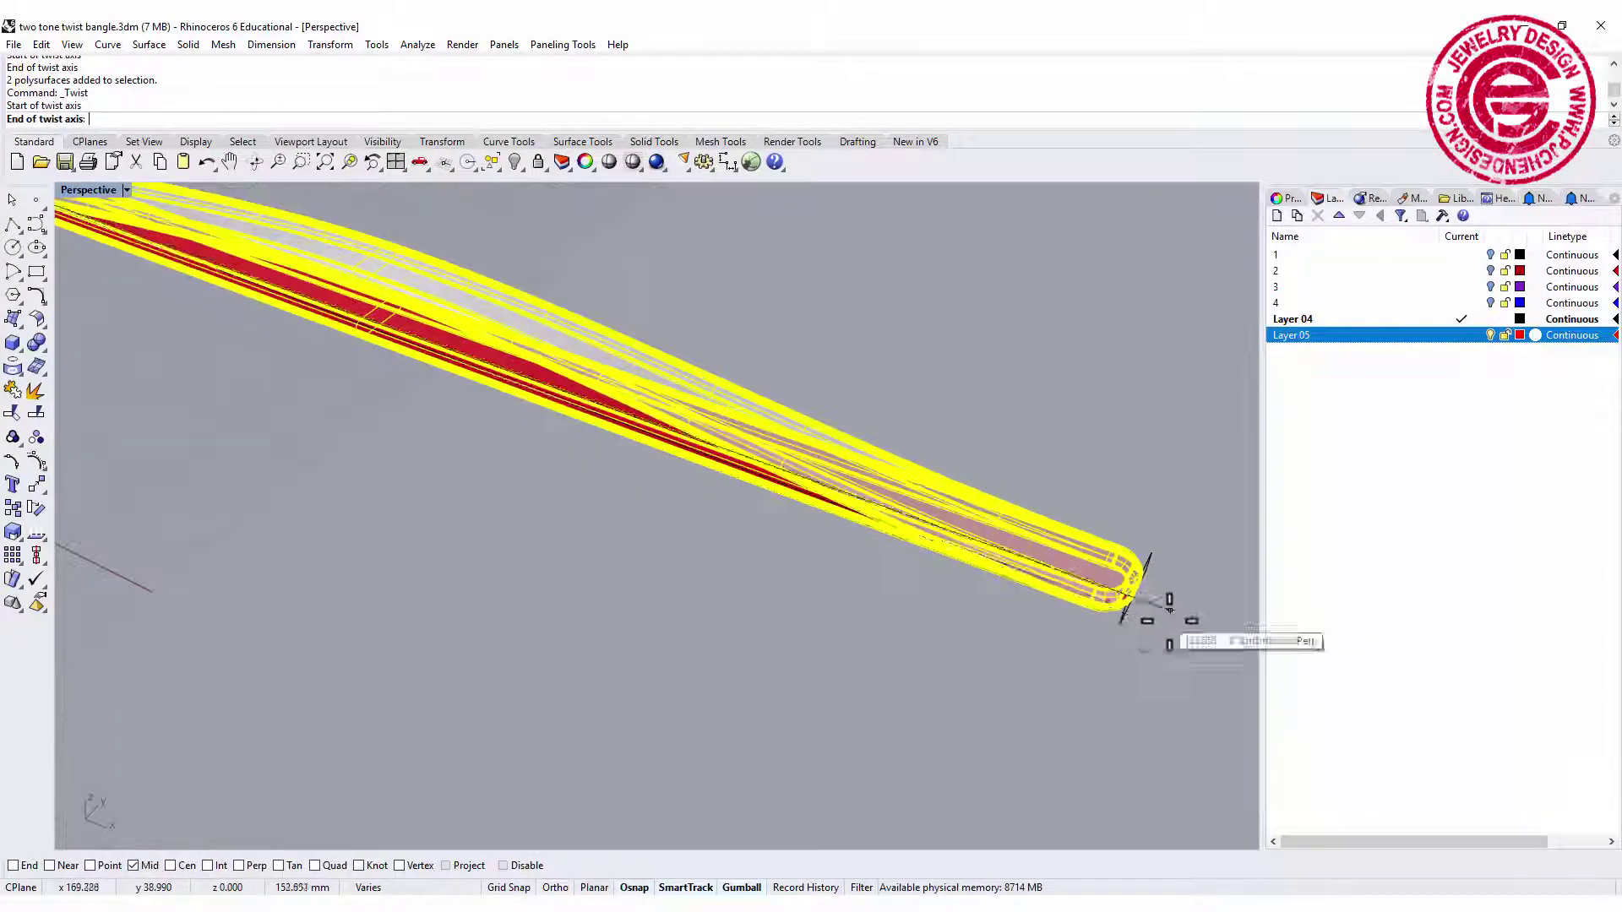
right_click_drag(1145, 612, 1134, 606)
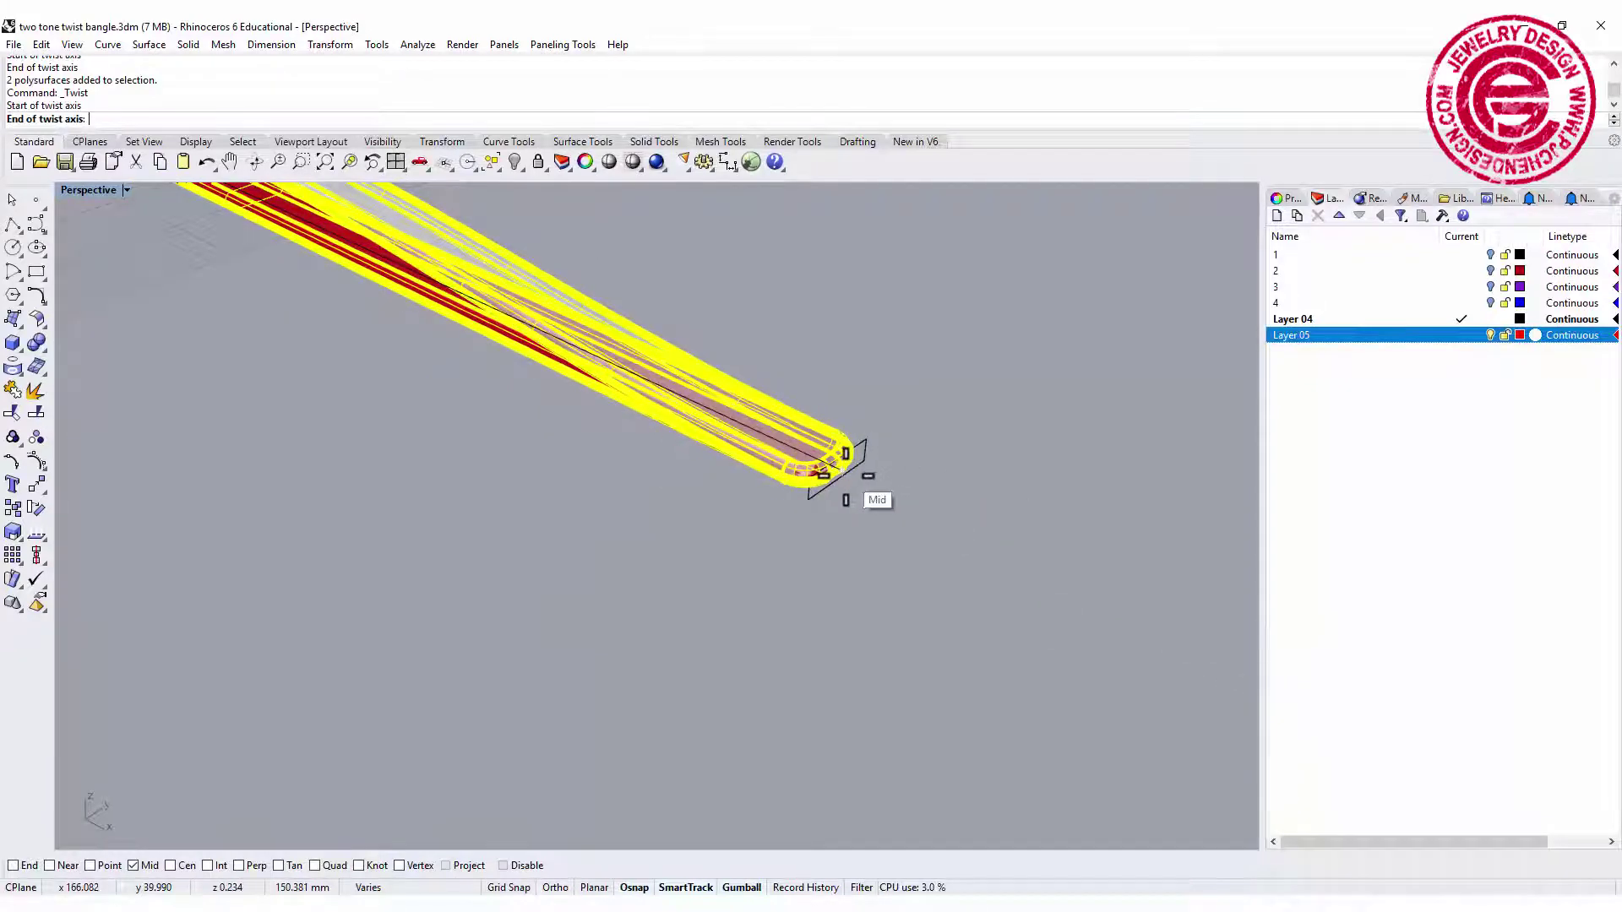
scroll(843, 478, "up", 5)
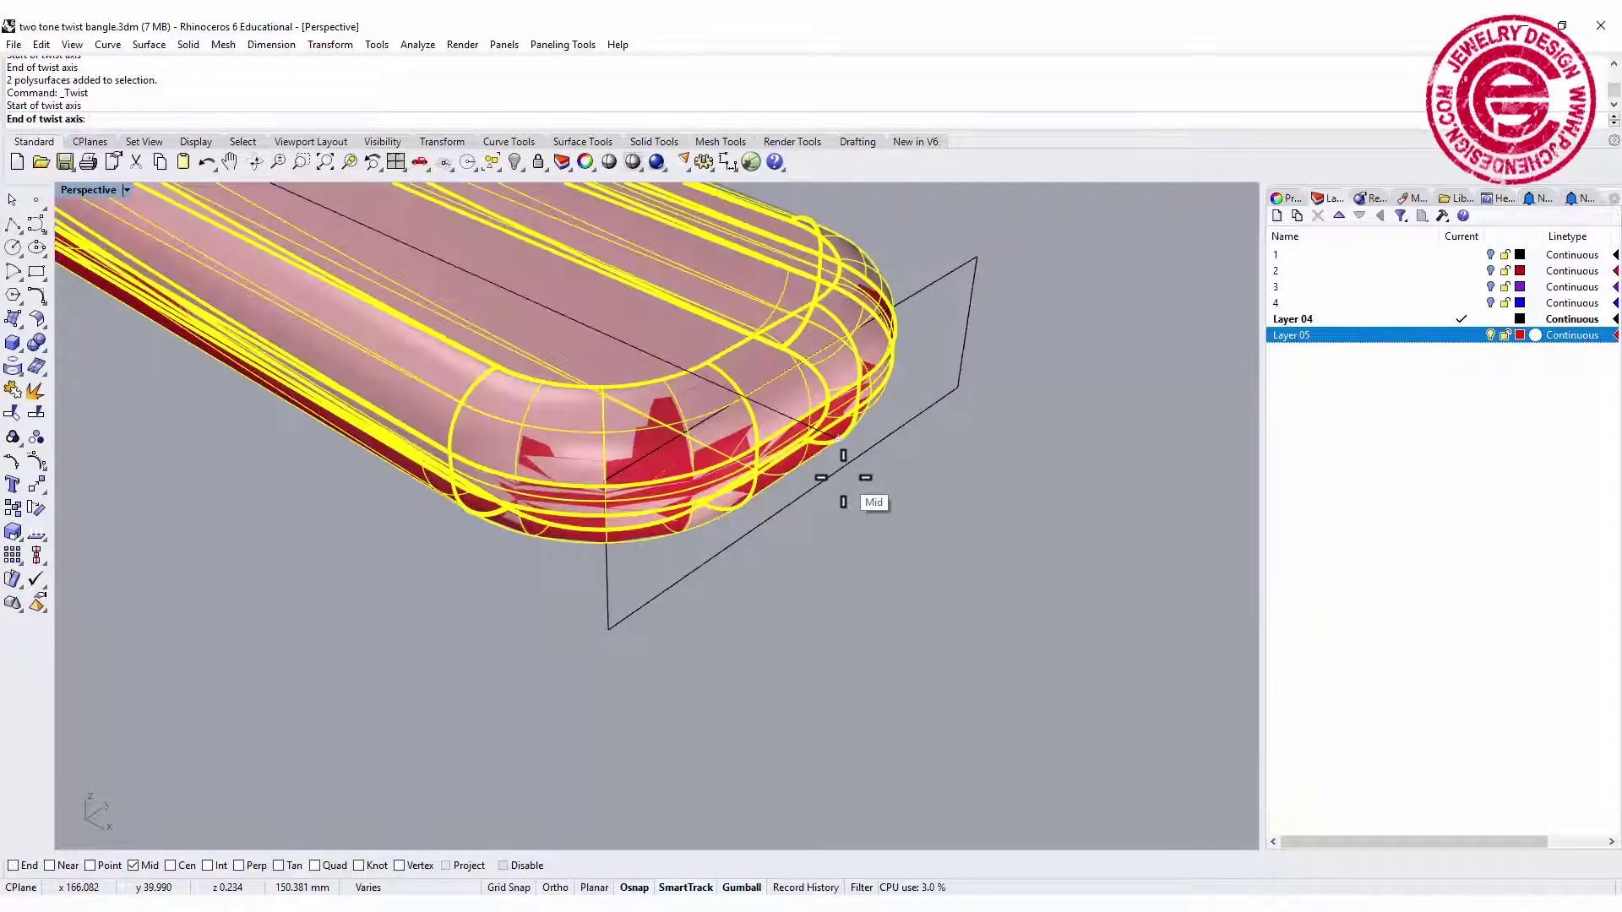
left_click(803, 493)
Step: Twist the grouped bars about 360° around the axis, choosing both angle reference points in the Right view
scroll(845, 498, "down", 6)
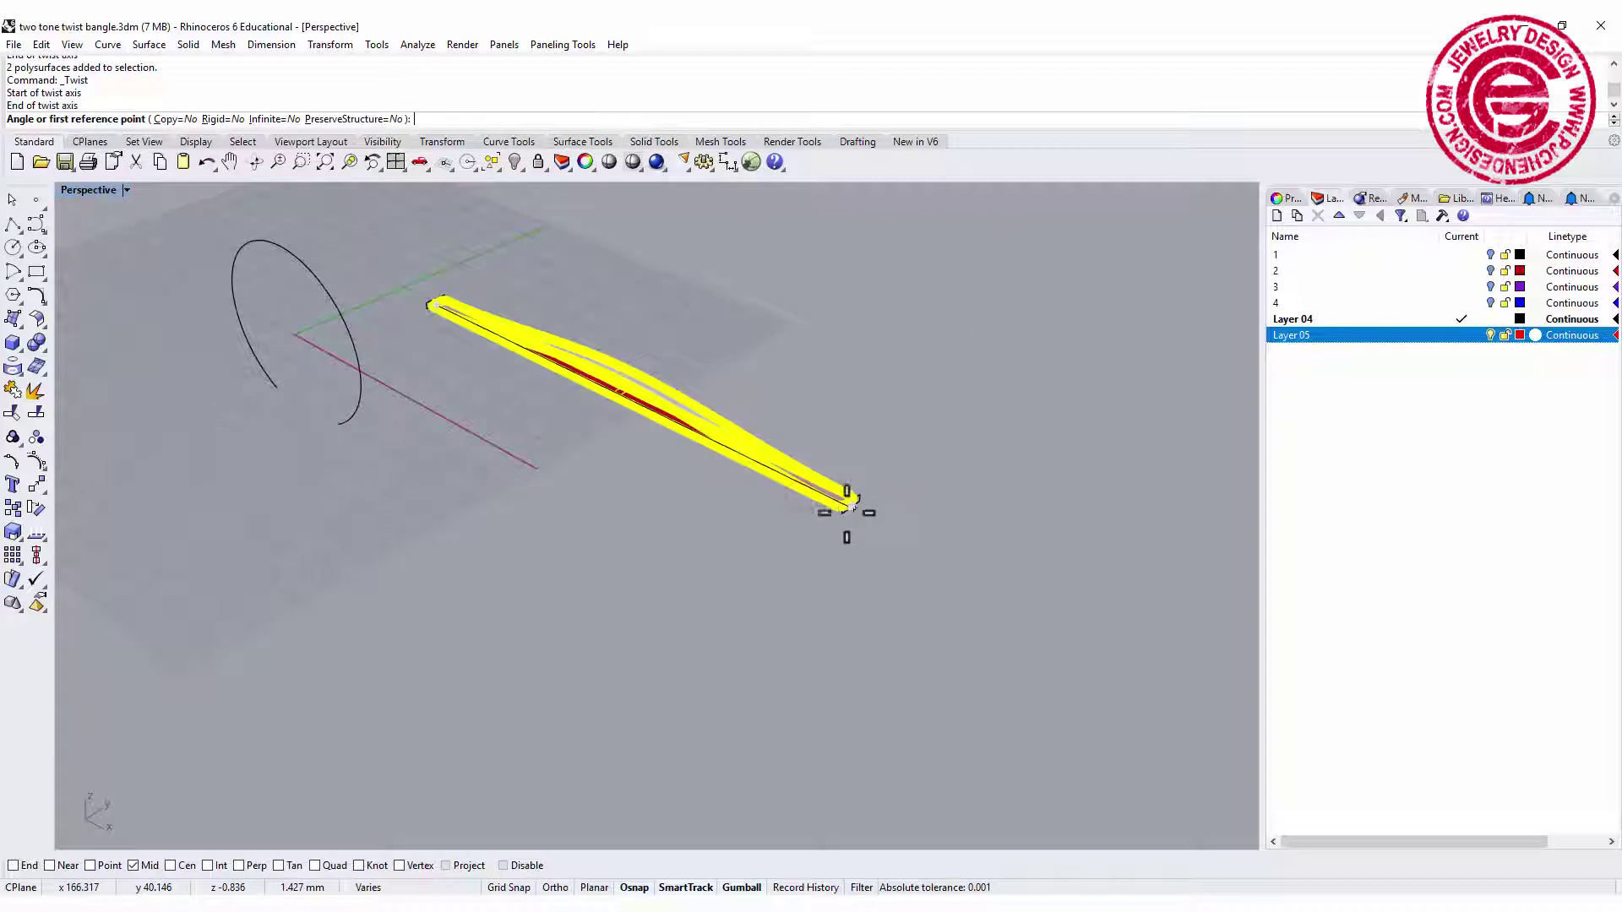
double_click(82, 188)
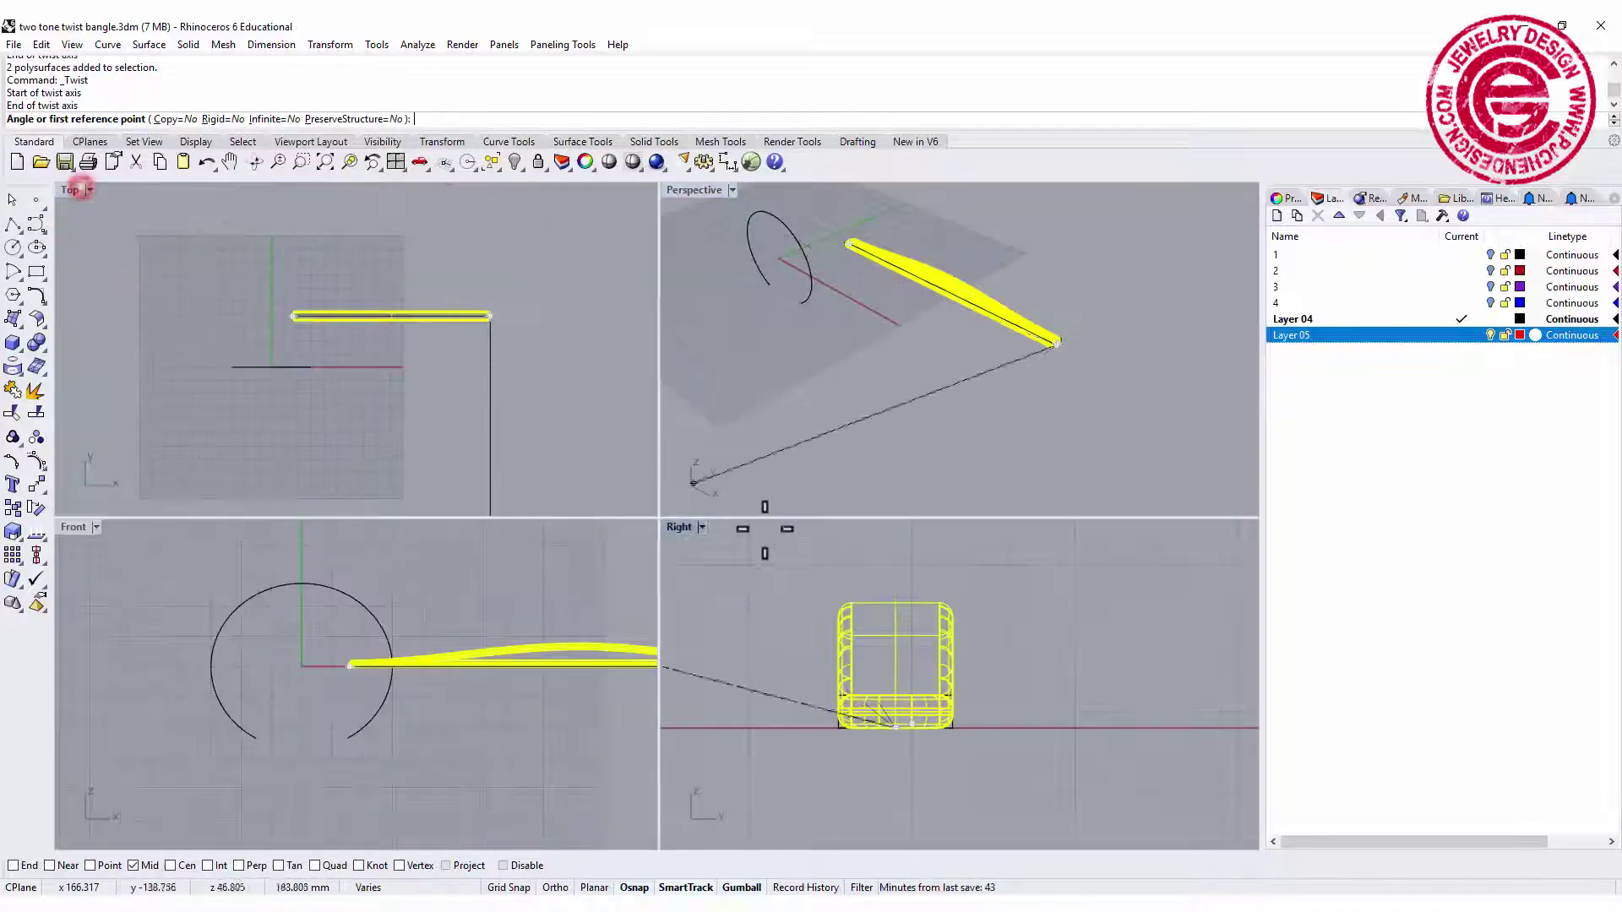
double_click(679, 528)
scroll(804, 554, "down", 3)
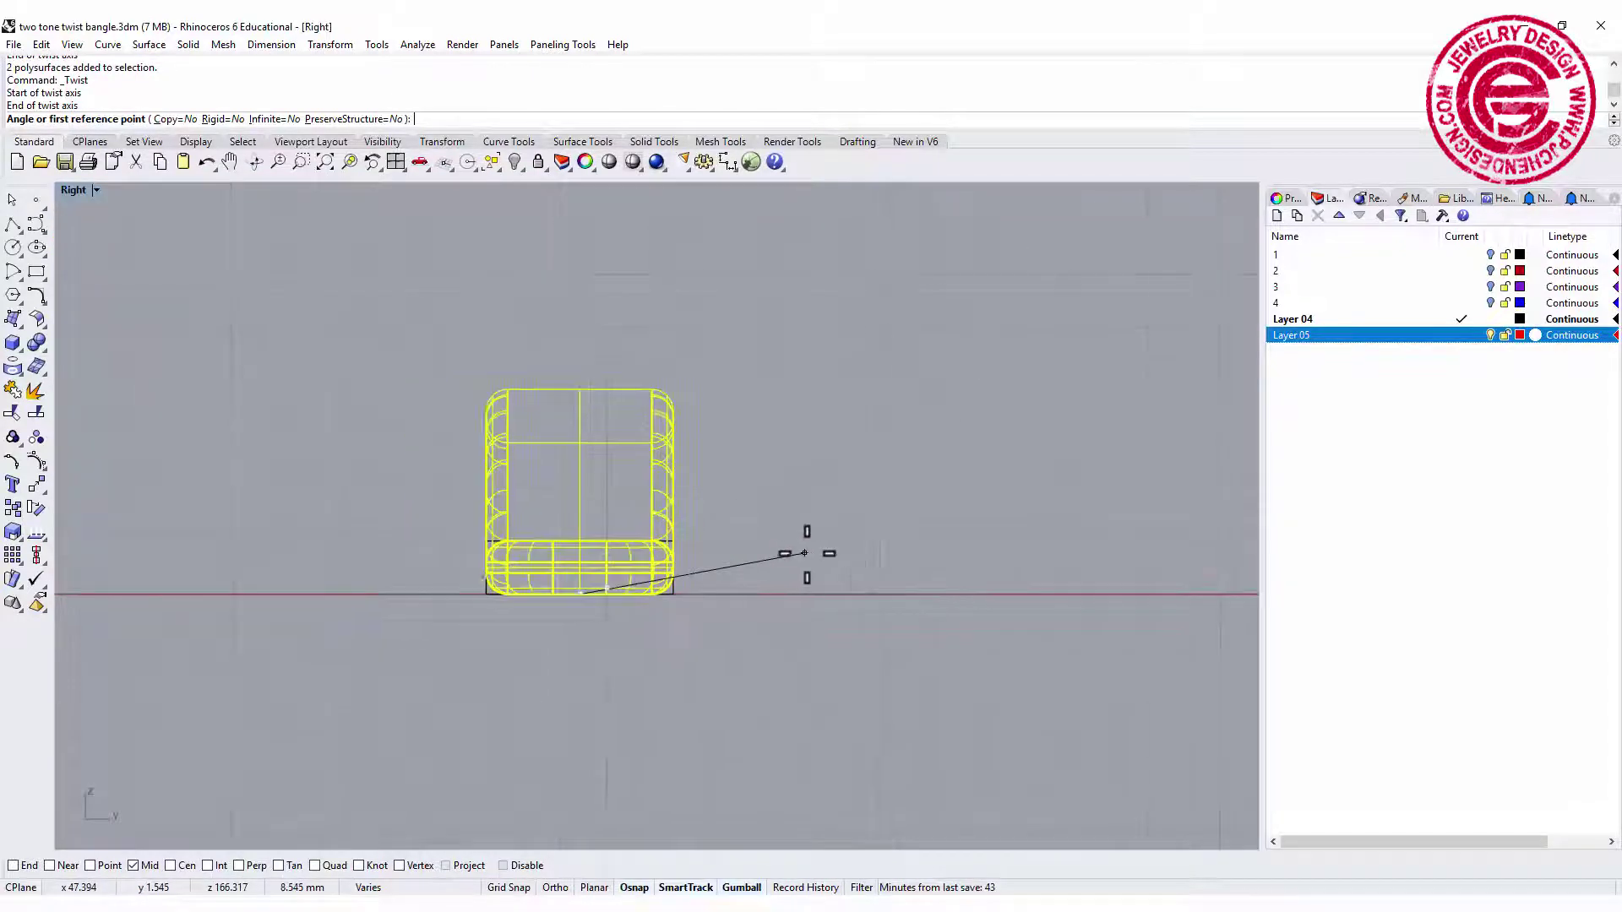
key("F8")
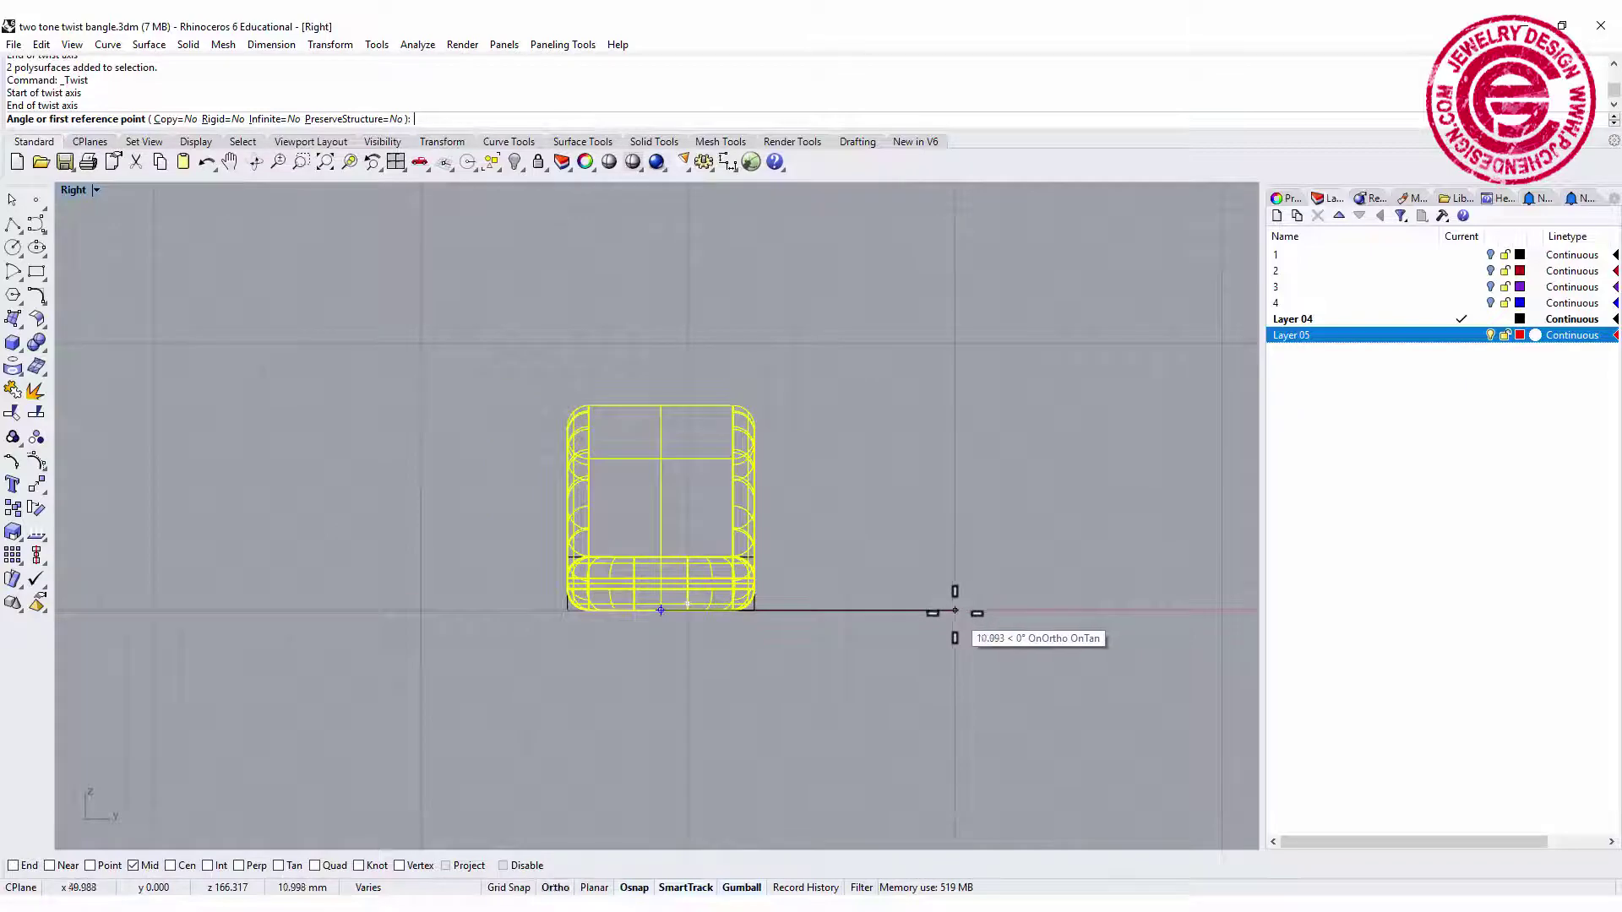
left_click(955, 611)
key("F8")
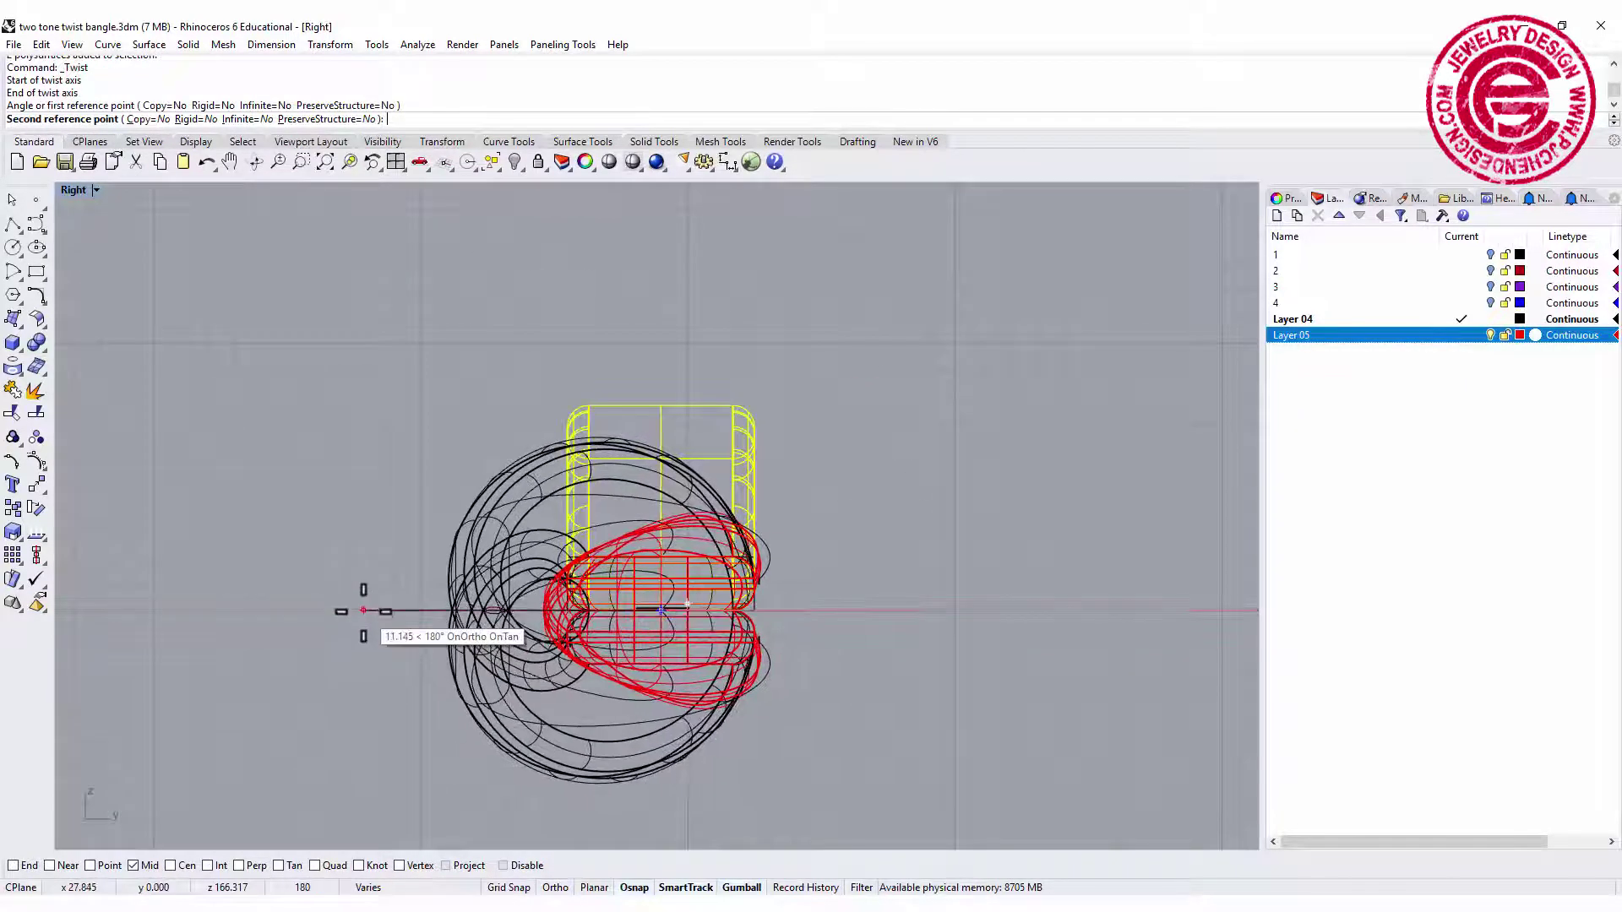
key("F8")
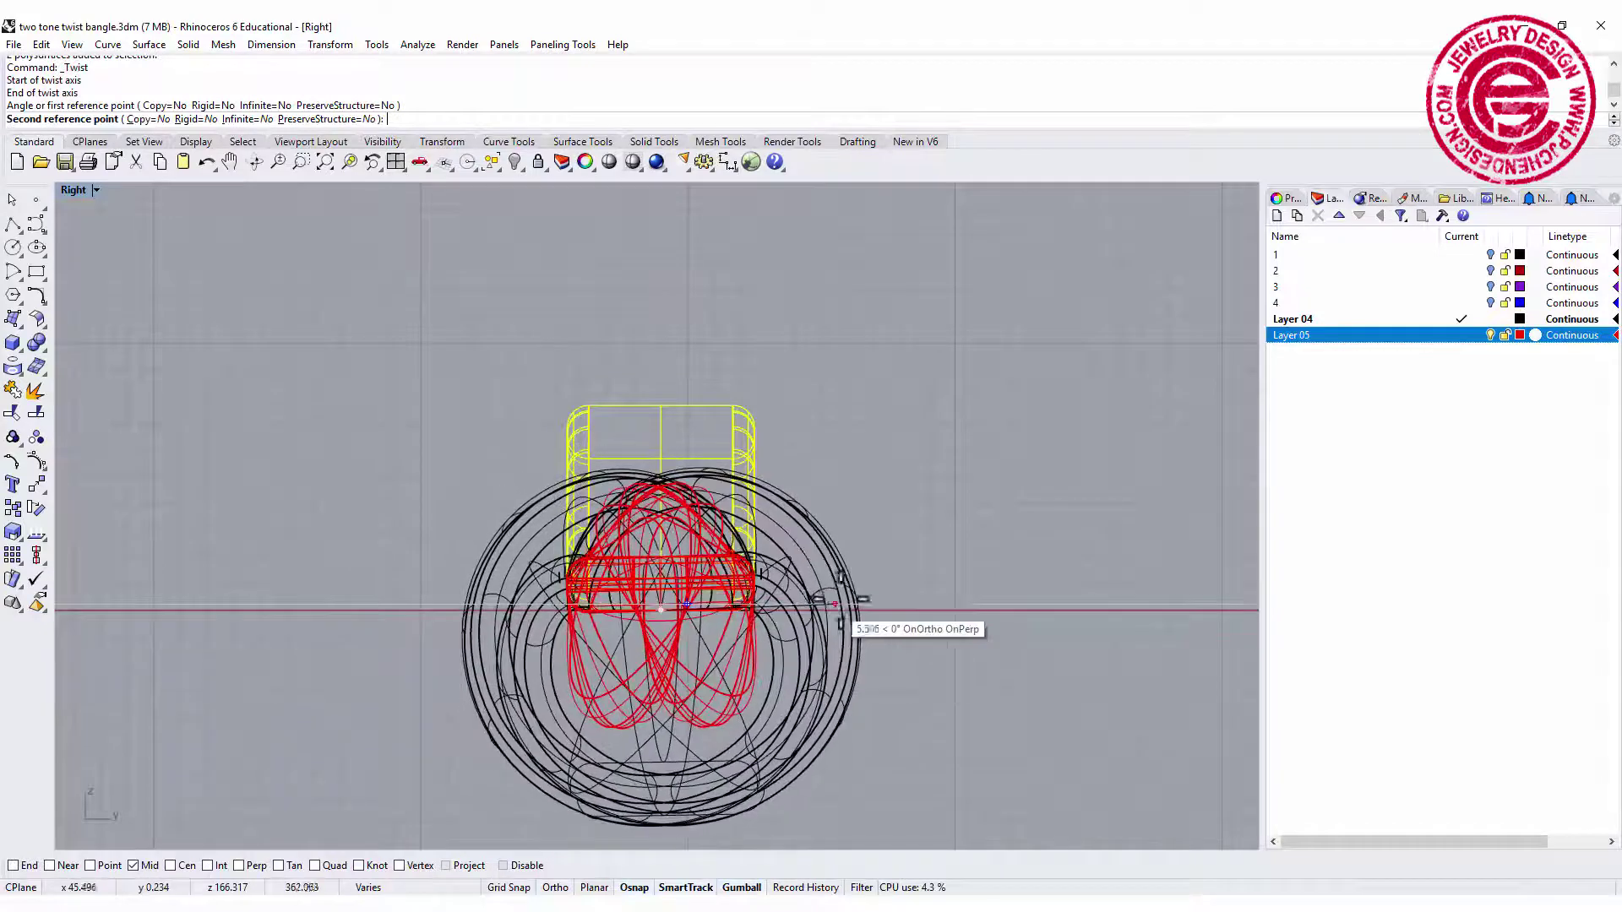
left_click(907, 604)
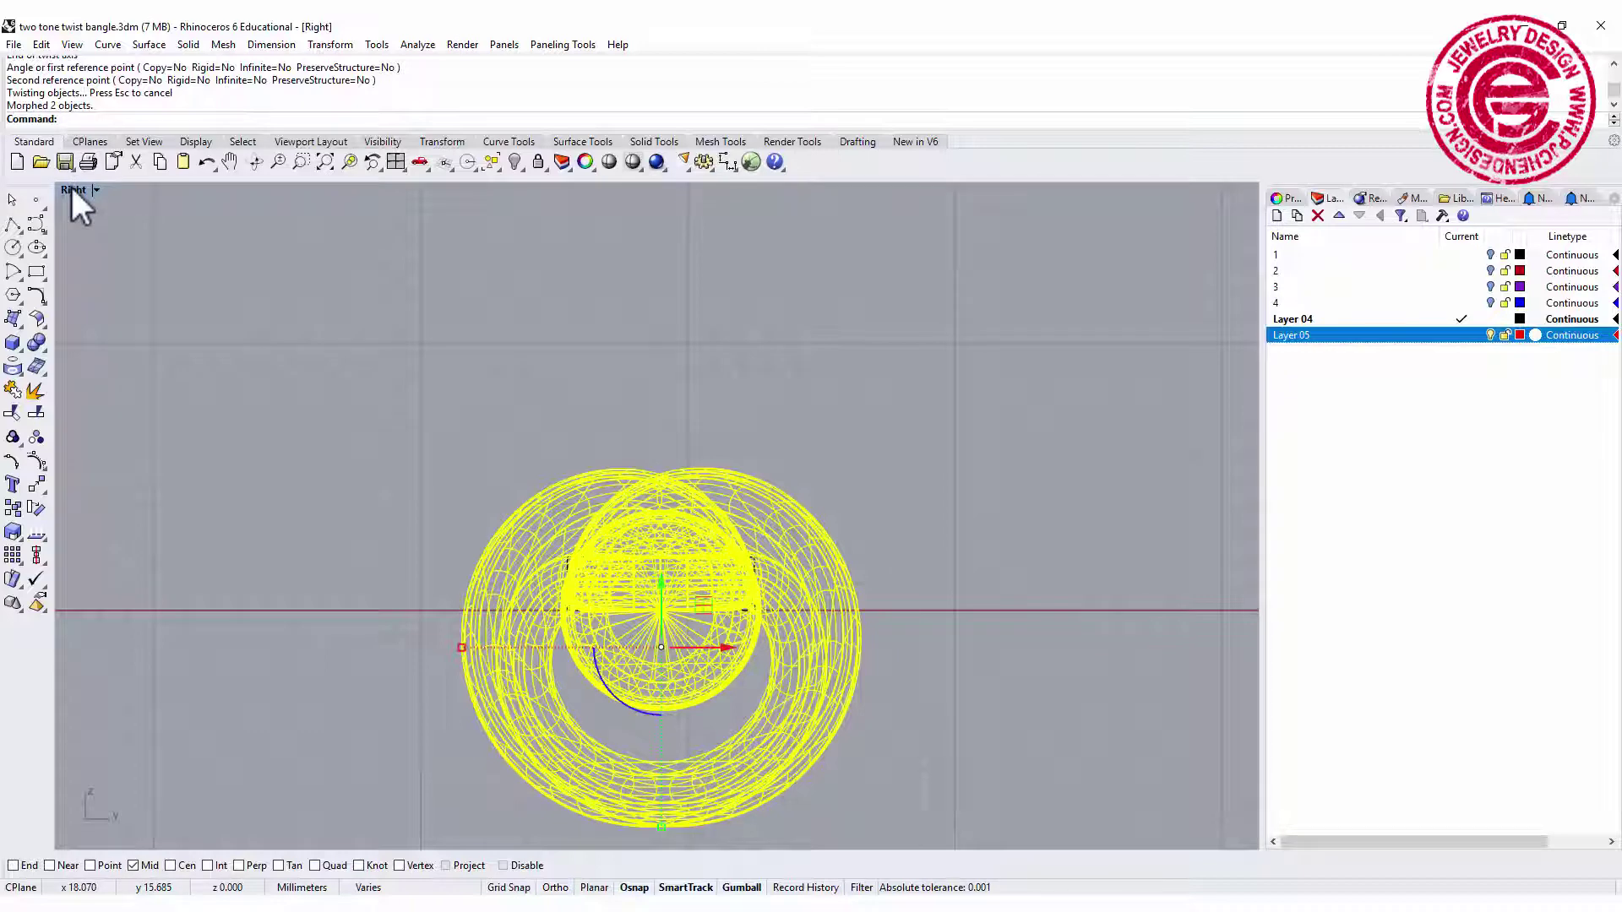
Step: Examine the twisted bars from the side in the Perspective view, especially where the arched bar passes beneath the straight one
key("ctrl+F4")
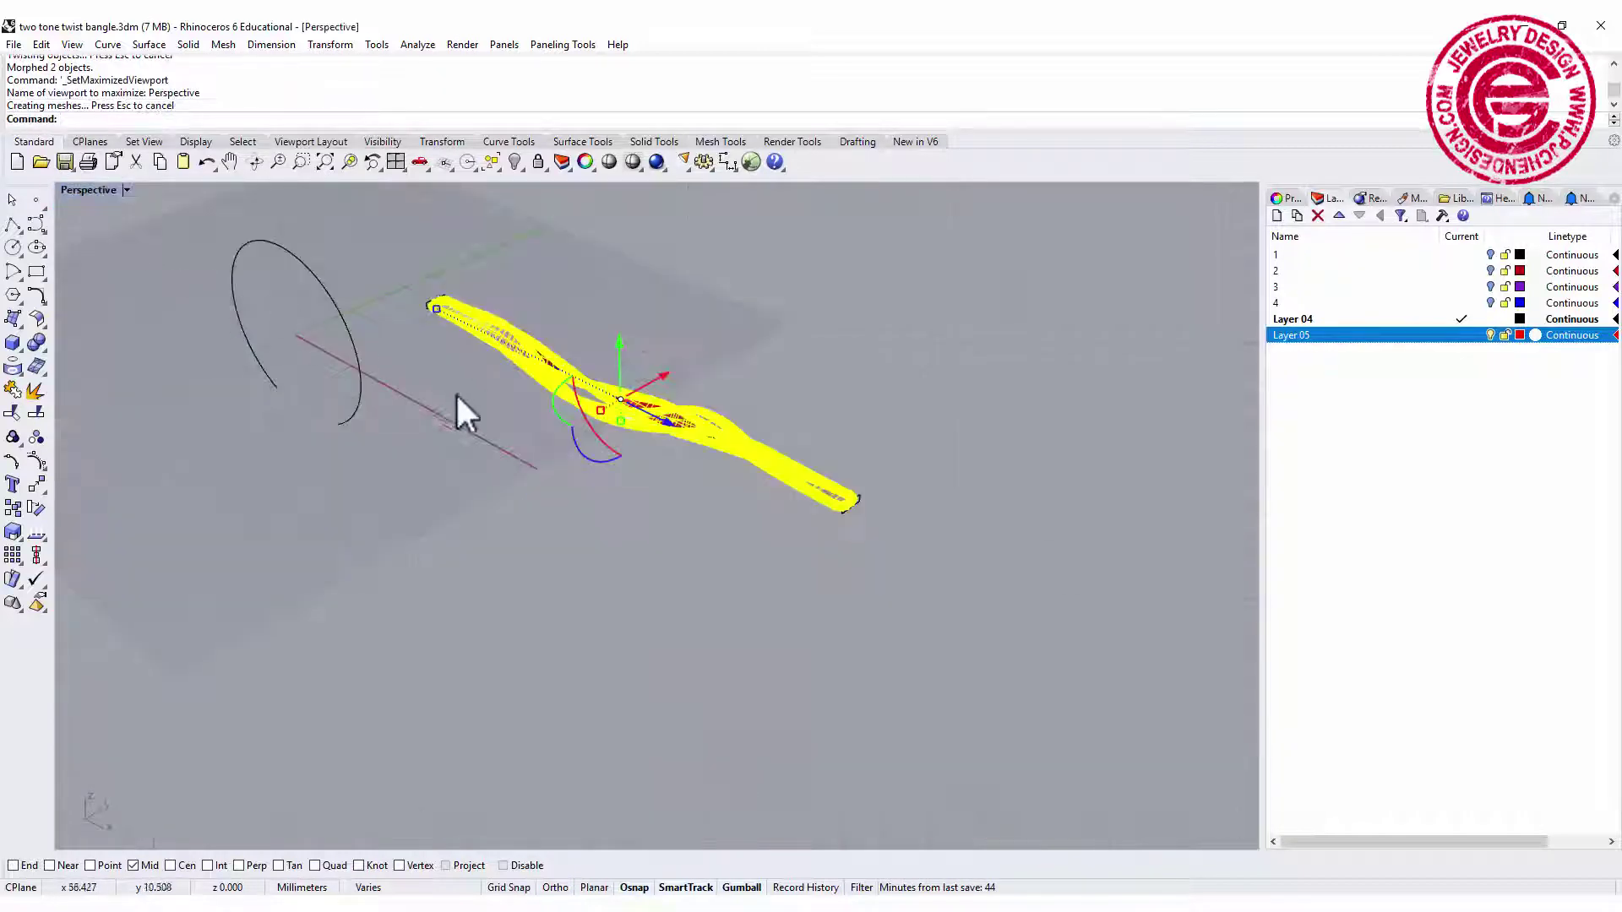
key("Escape")
right_click_drag(662, 459, 830, 454)
mouse_move(819, 448)
right_mouse_down()
mouse_move(1010, 409)
mouse_move(797, 445)
mouse_move(928, 452)
mouse_move(803, 431)
right_mouse_up()
scroll(798, 431, "up", 2)
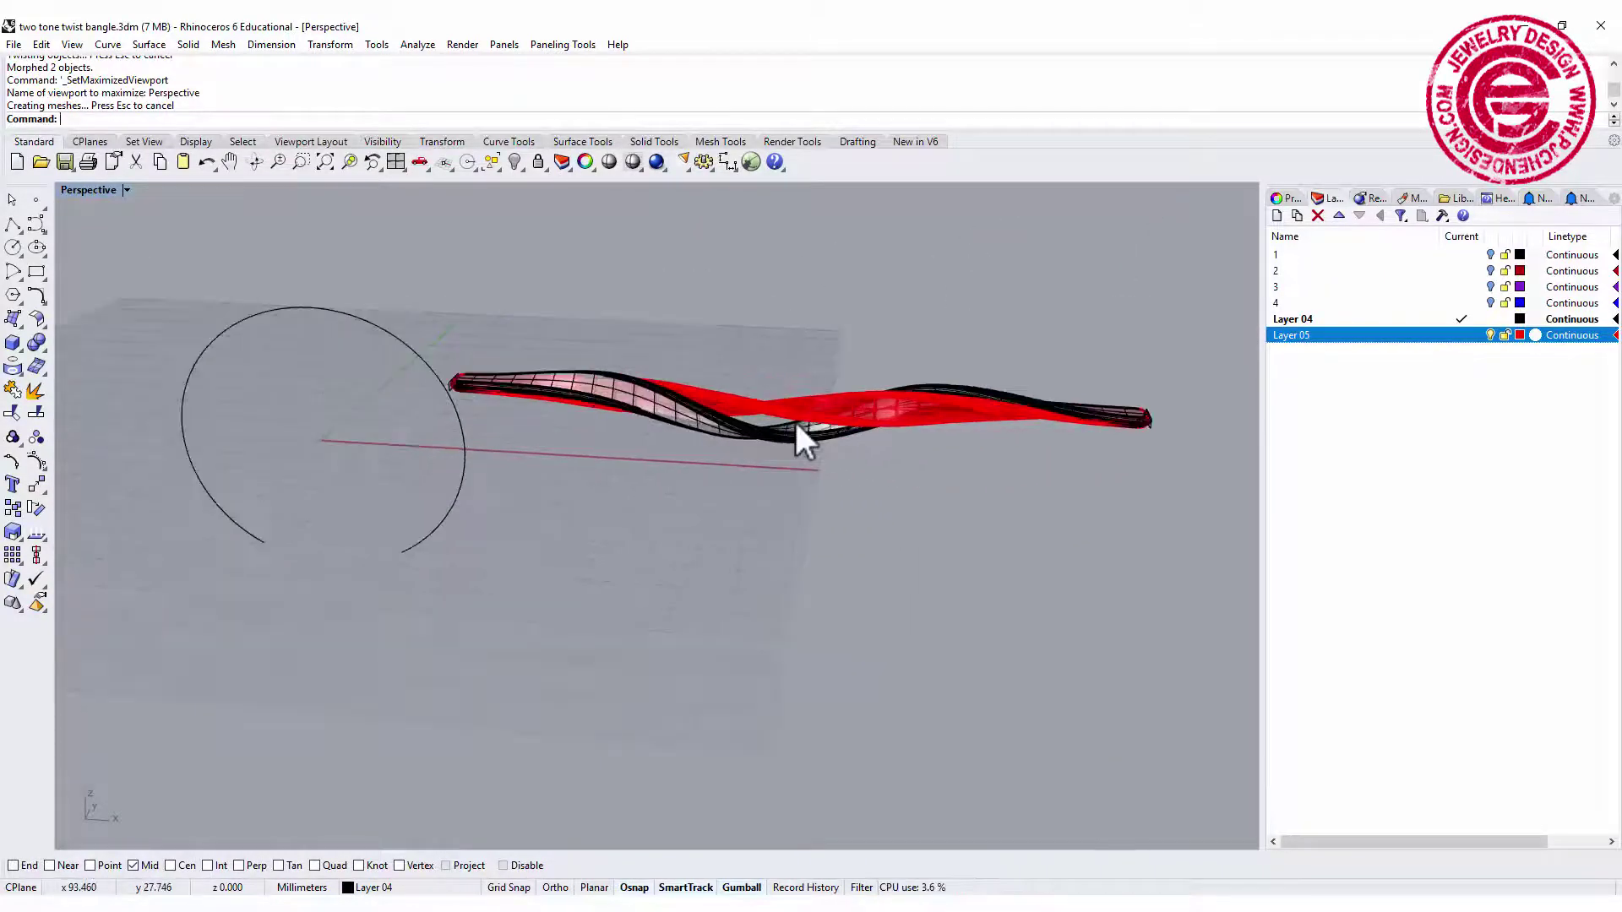
left_click(510, 394)
left_click(499, 421)
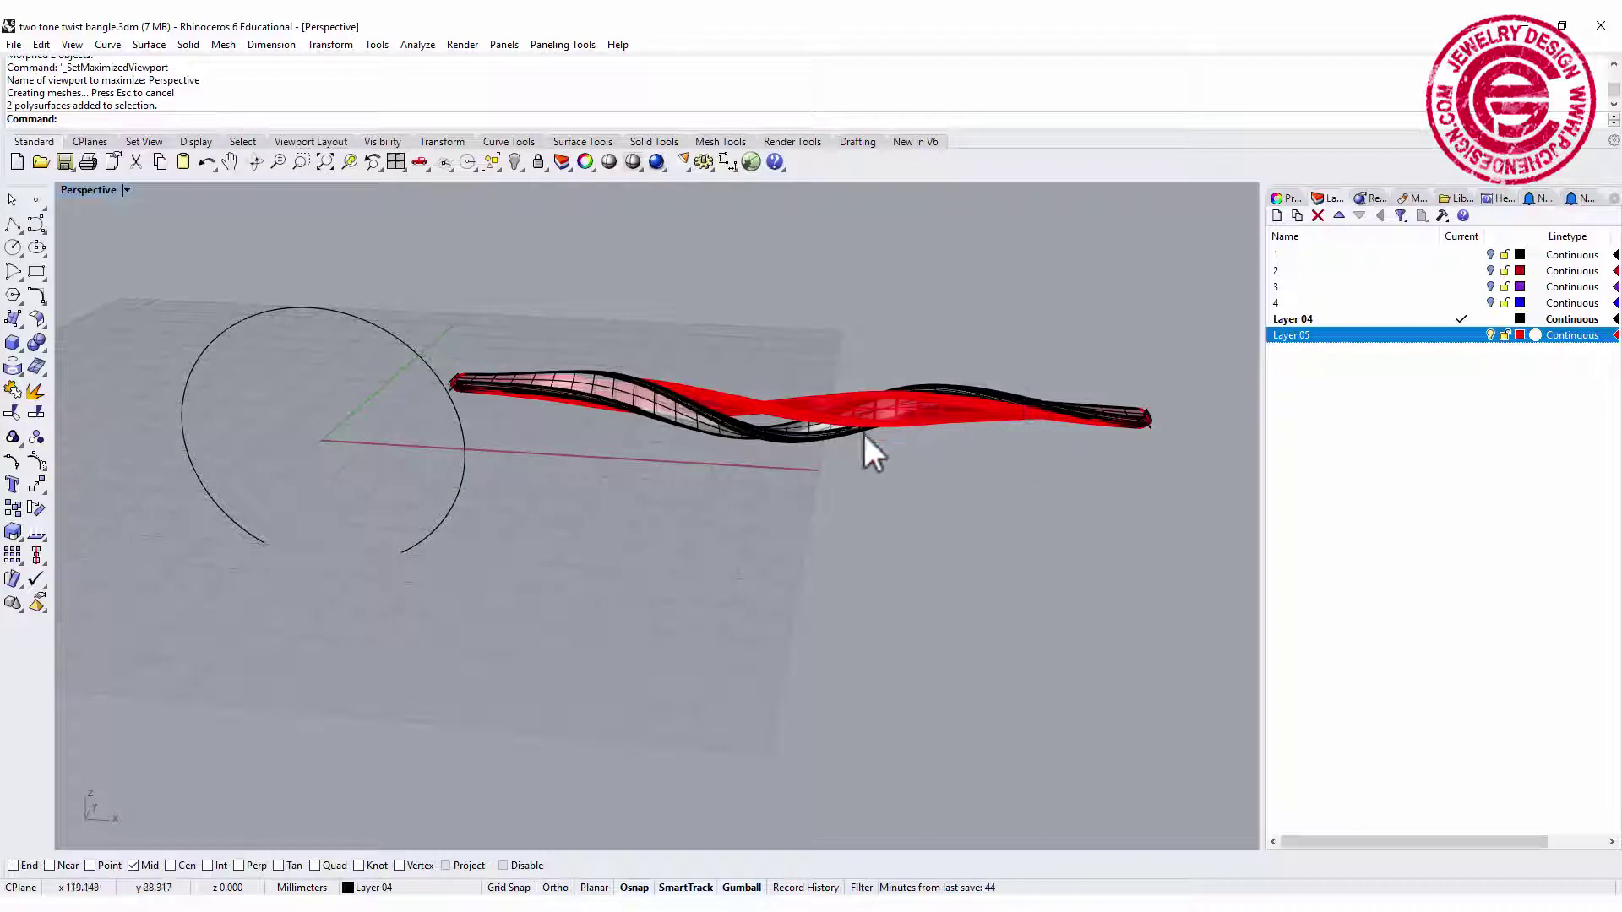
scroll(765, 431, "up", 3)
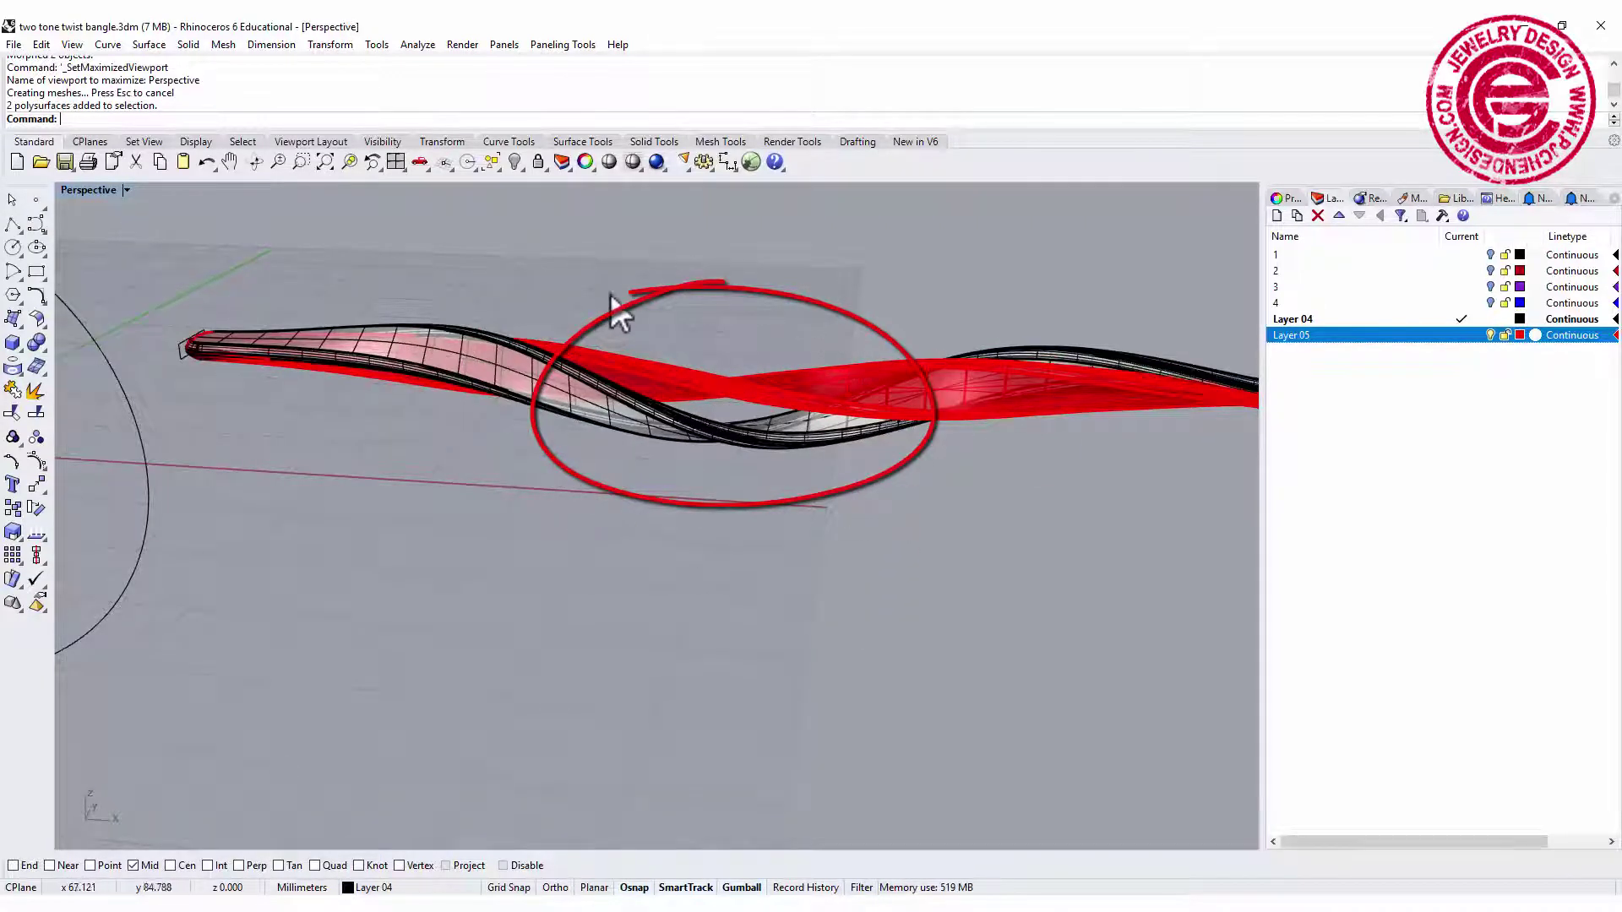
scroll(600, 400, "down", 3)
Step: Compare the open bangle curve with the twisted bars to judge which parts would fall inside the bangle
right_click_drag(601, 401, 881, 530, "shift")
left_click(597, 331)
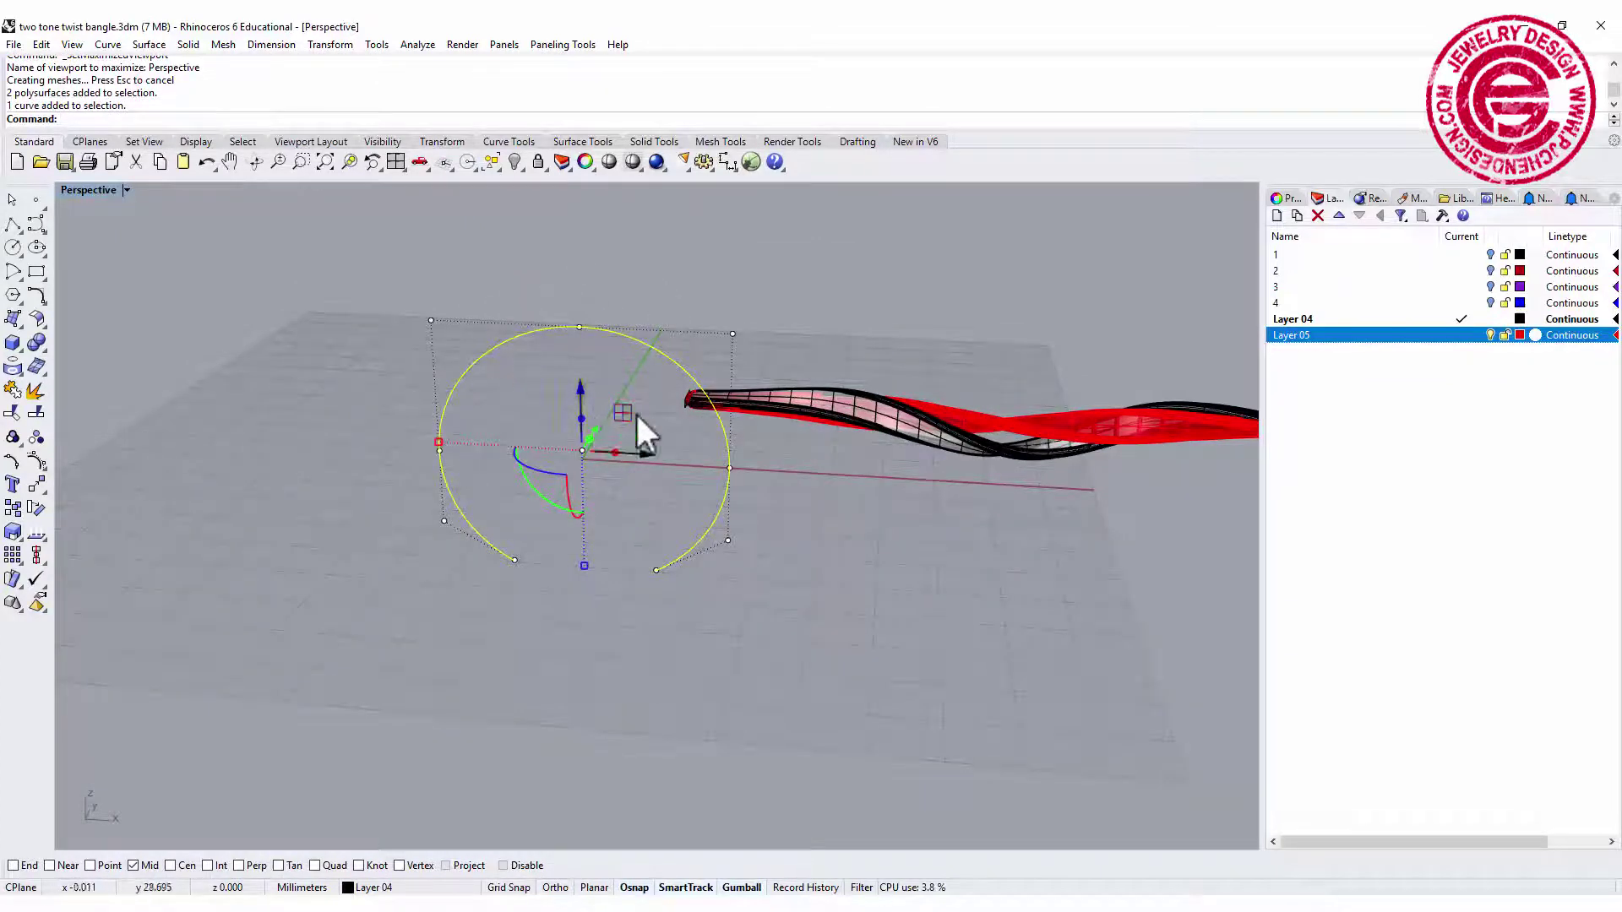
left_click(967, 535)
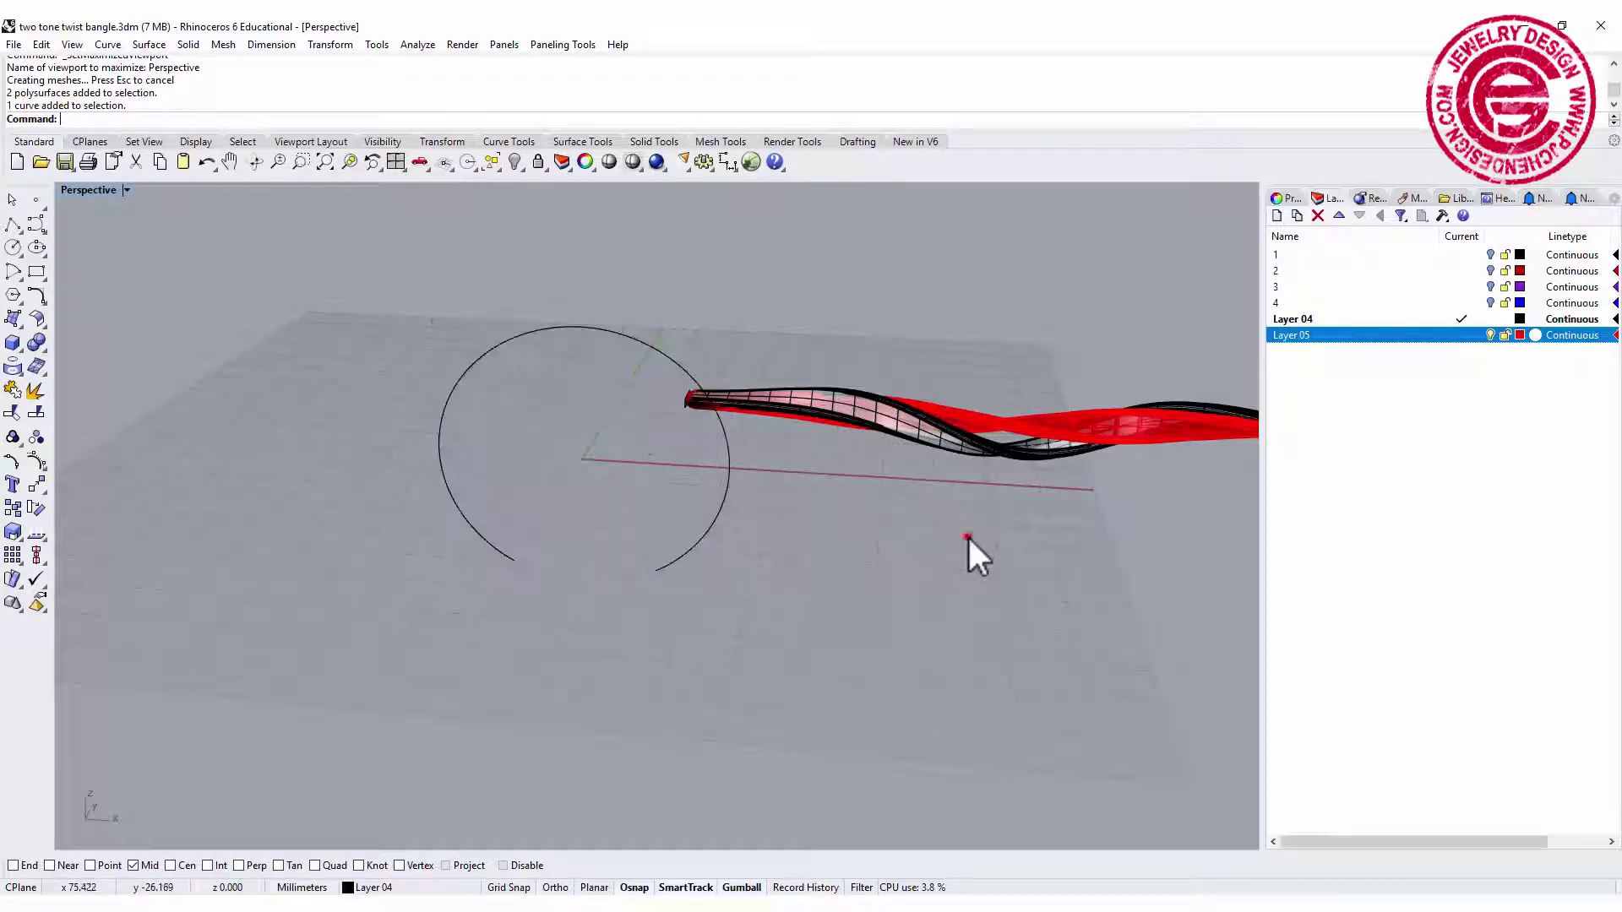
left_click(589, 332)
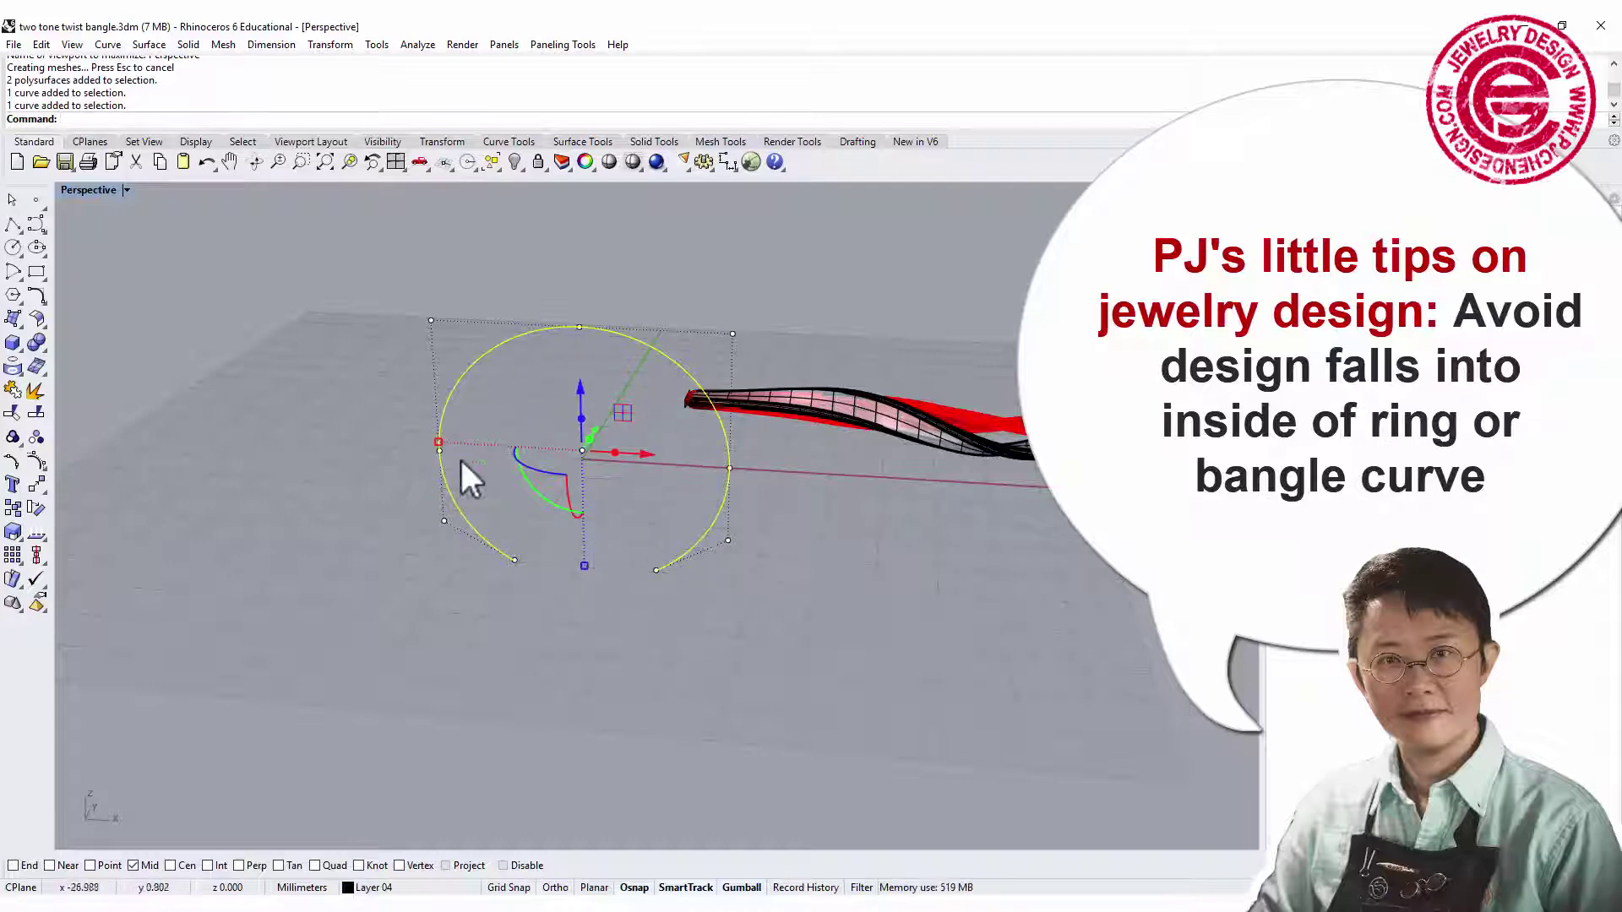
left_click(880, 560)
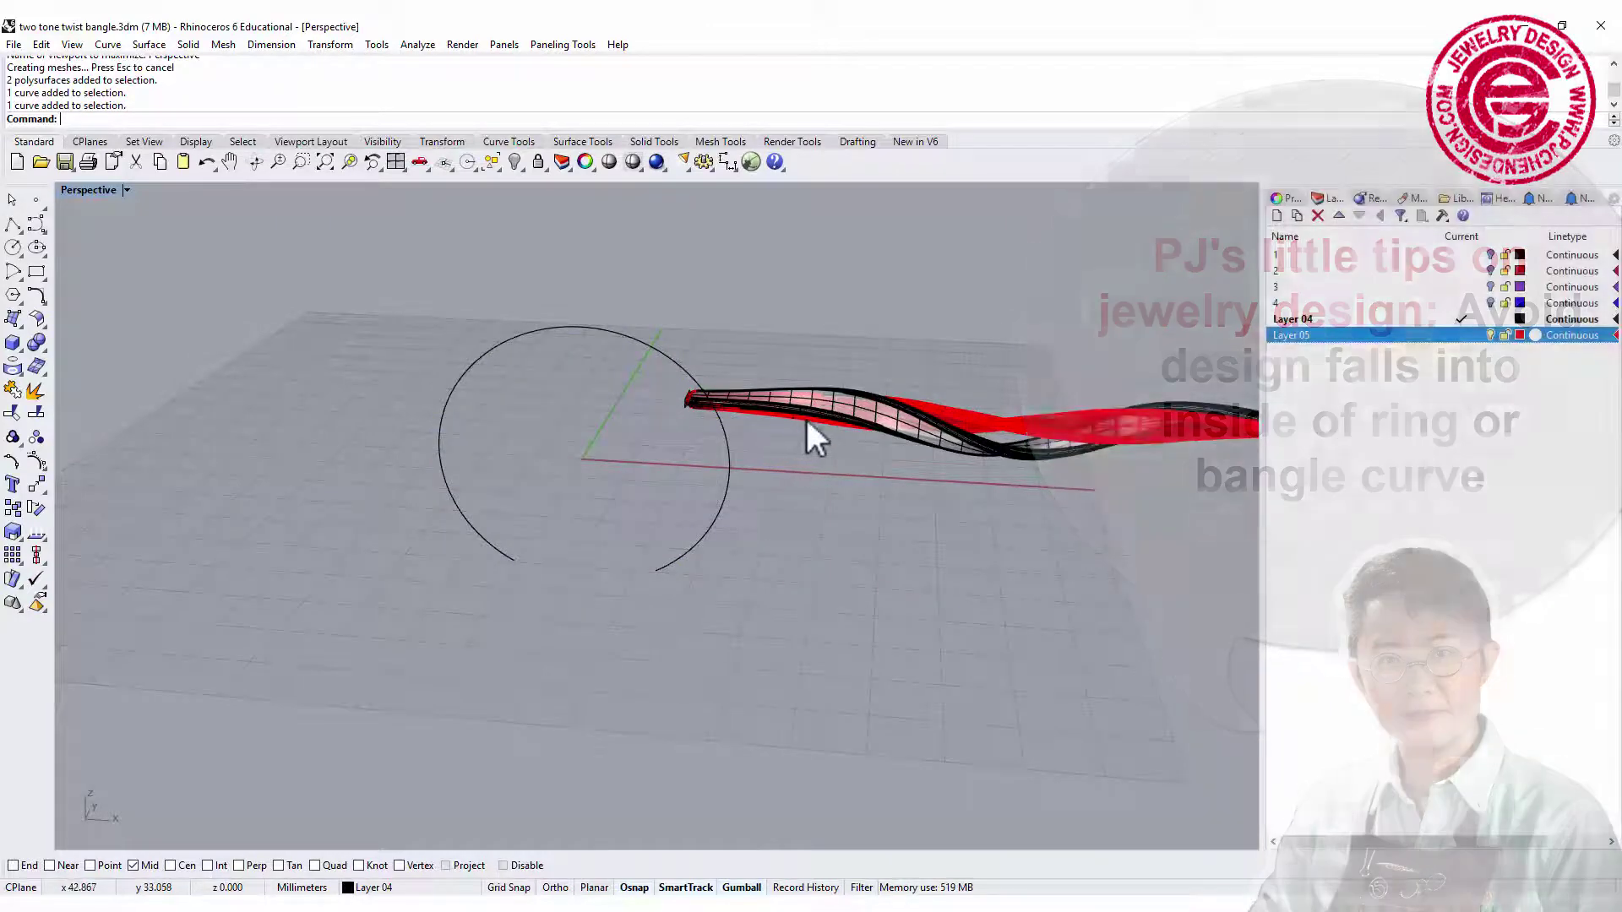
right_click_drag(901, 439, 833, 414)
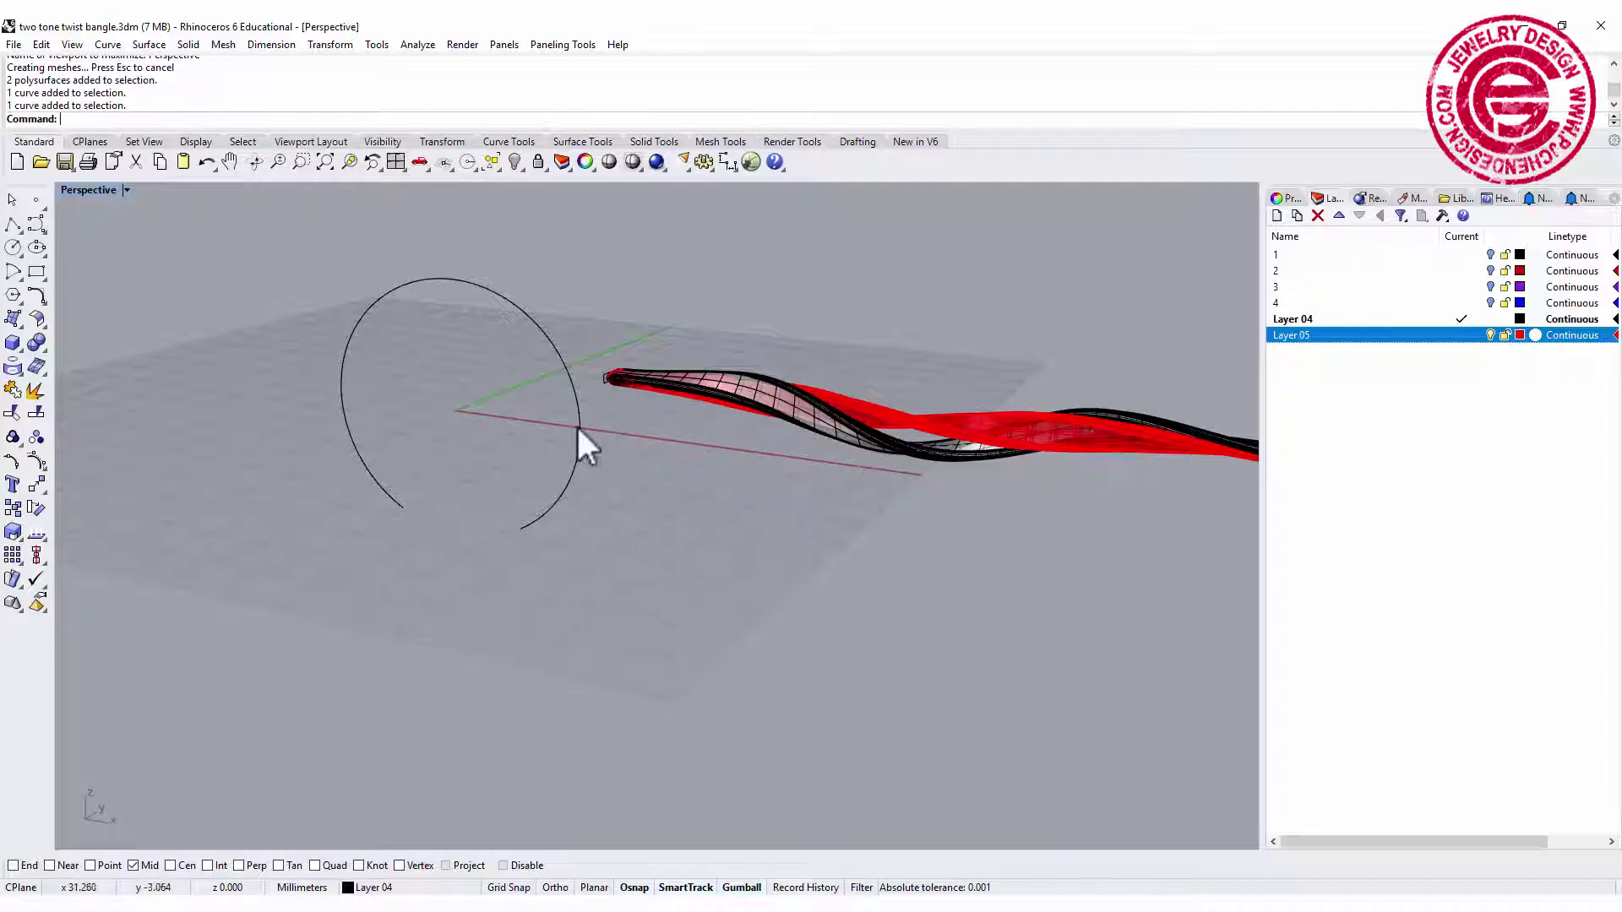
Step: Undo the twist of the grouped bars
key("ctrl+z")
left_click(971, 562)
right_click_drag(924, 464, 775, 422)
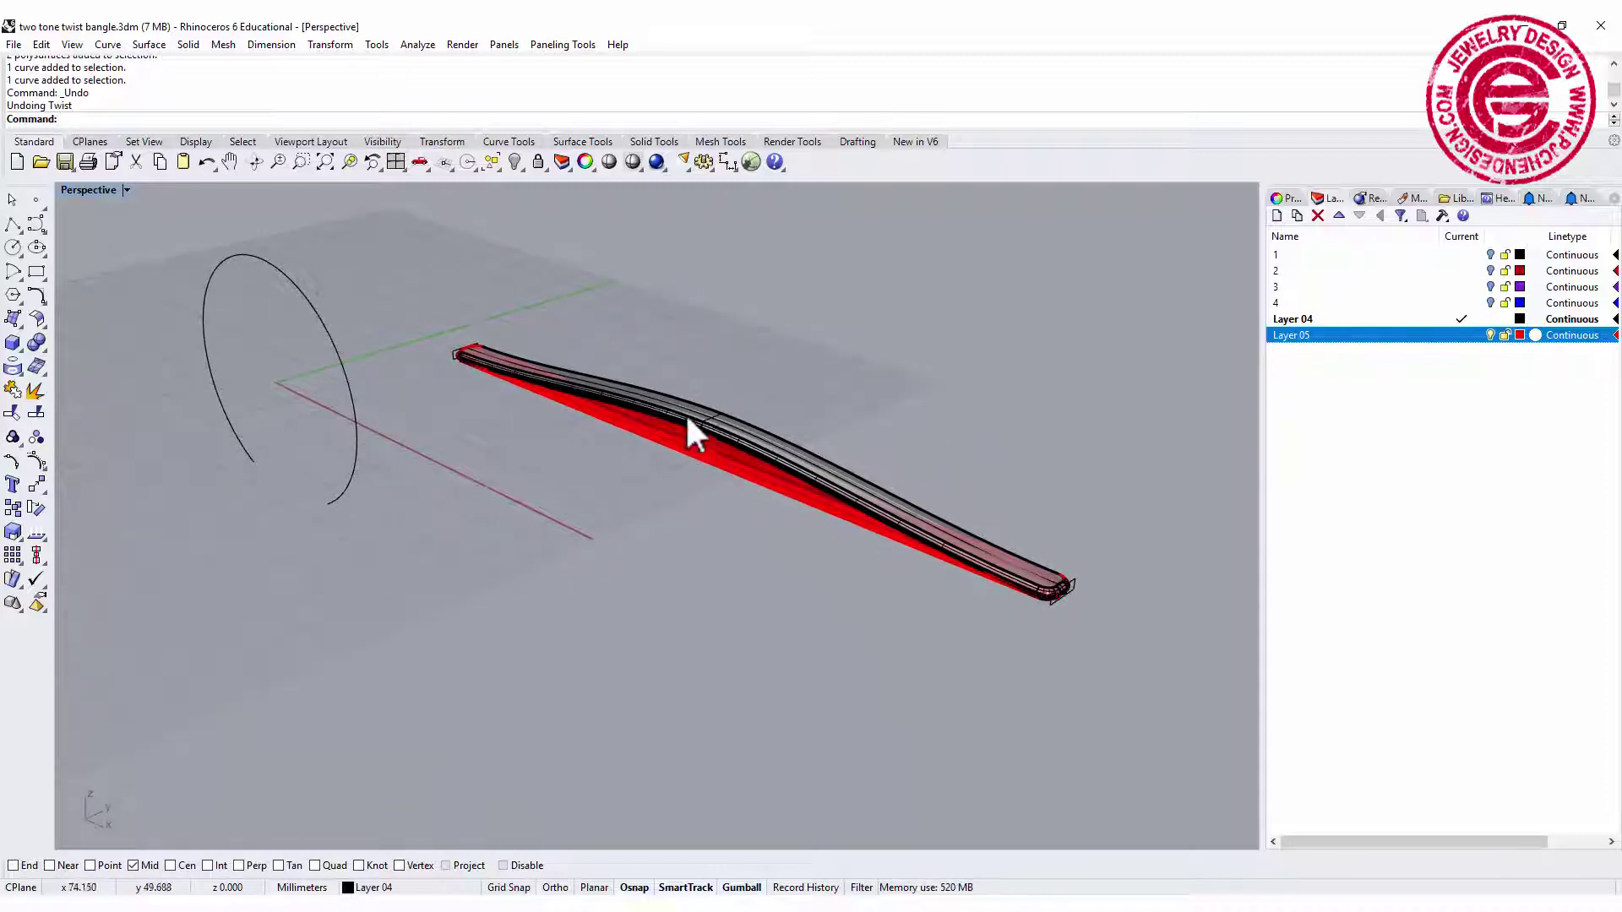
Step: Create a solid BoundingBox around the grouped bars using the World coordinate system
left_click(499, 364)
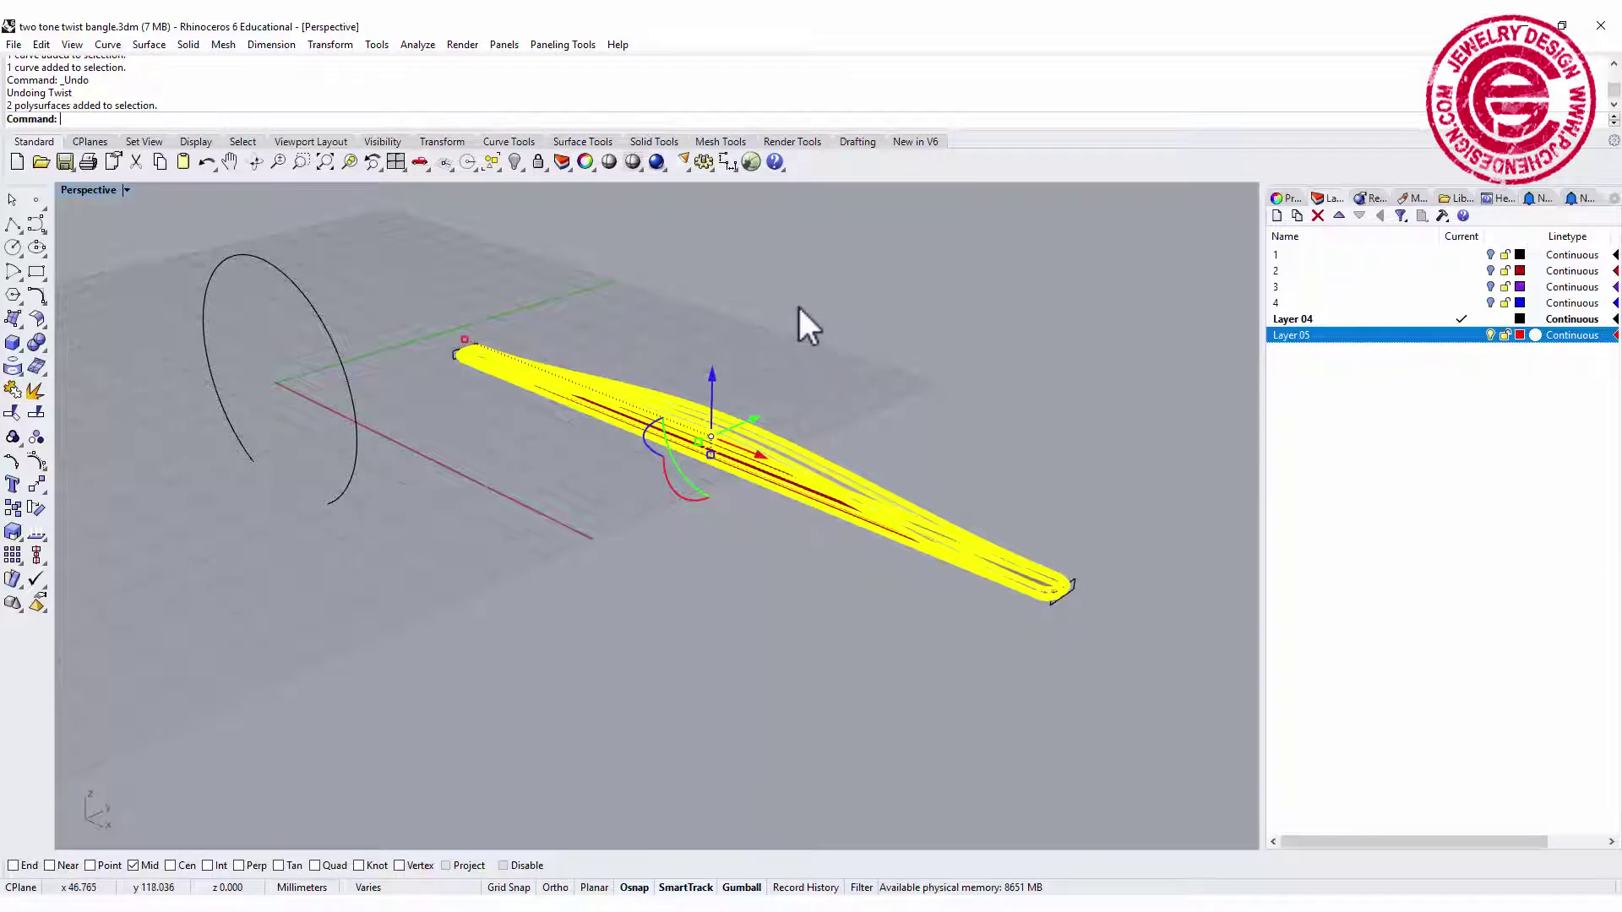
type("Bon")
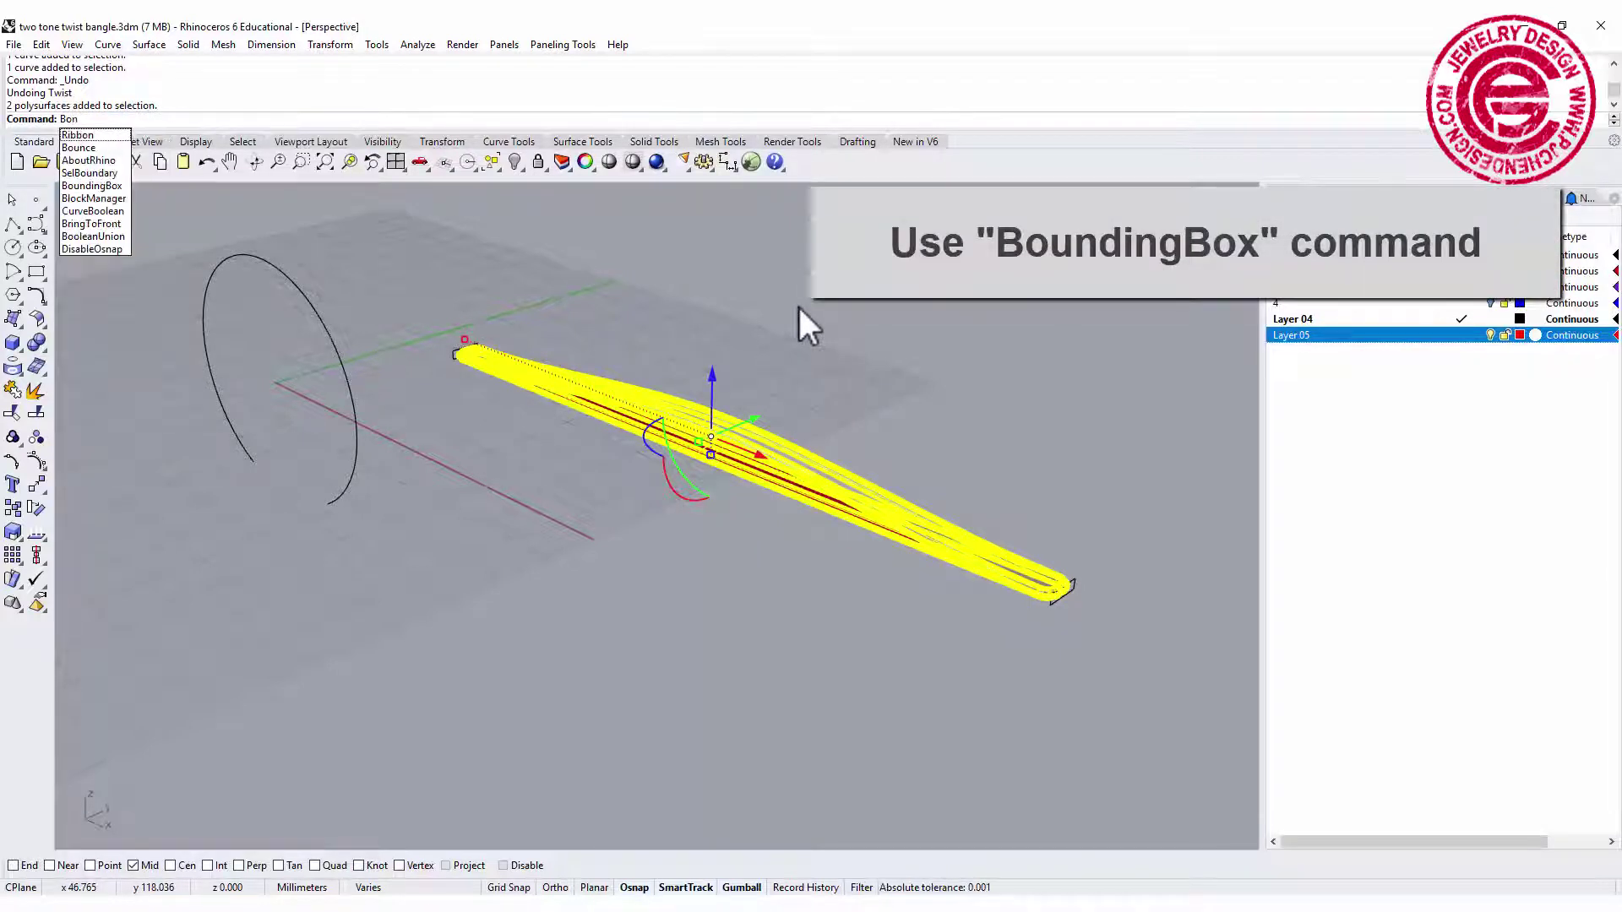
type("ding")
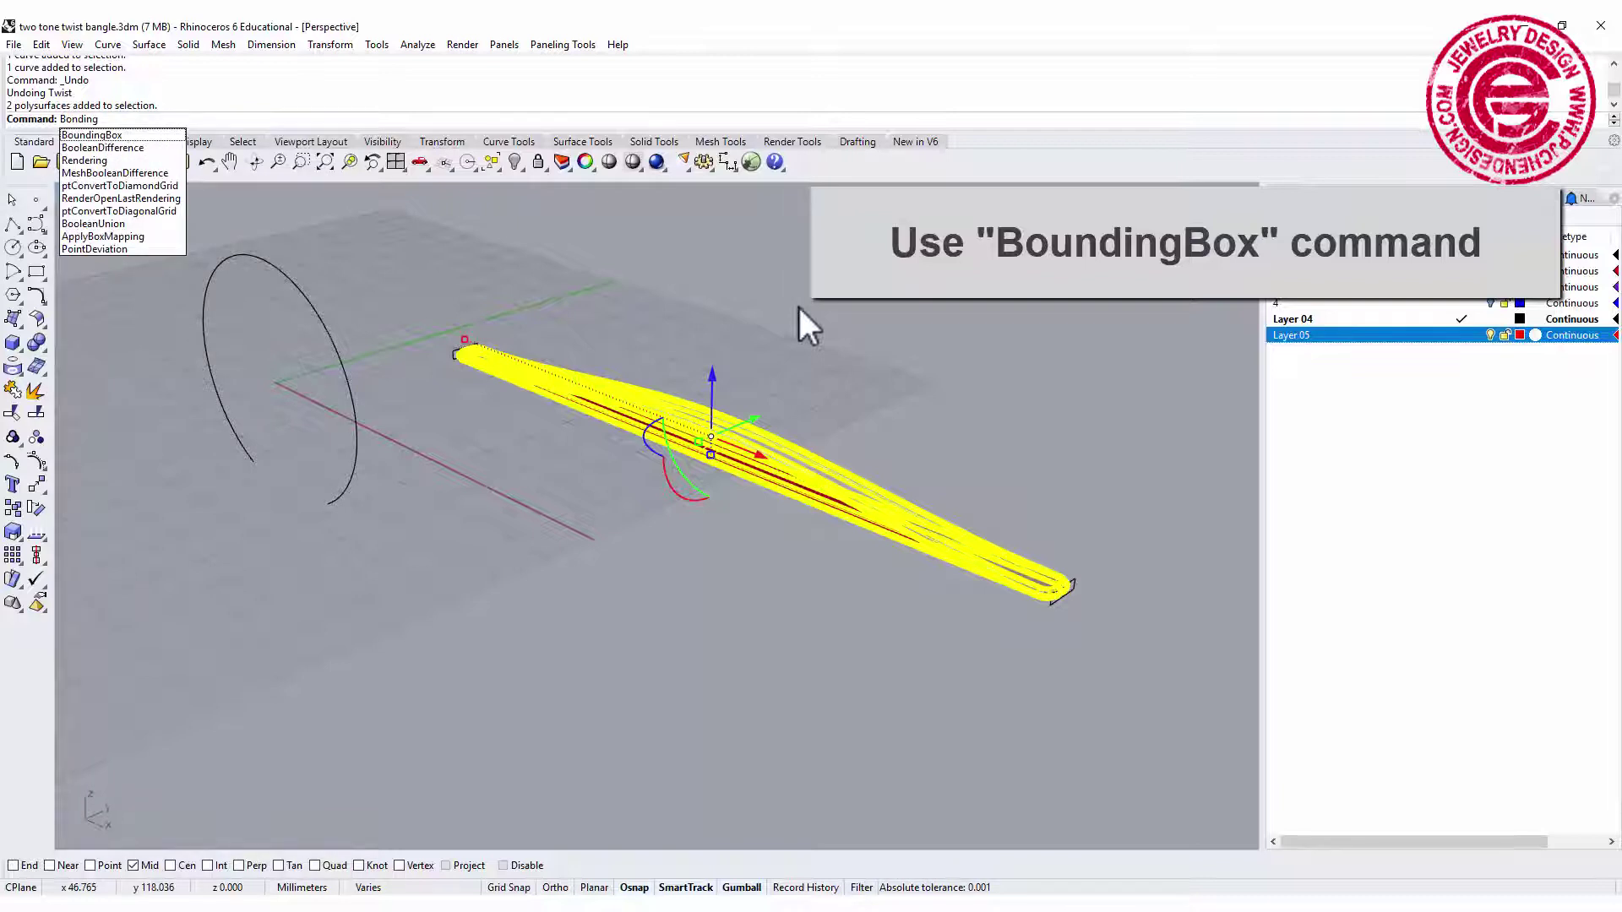
left_click(129, 135)
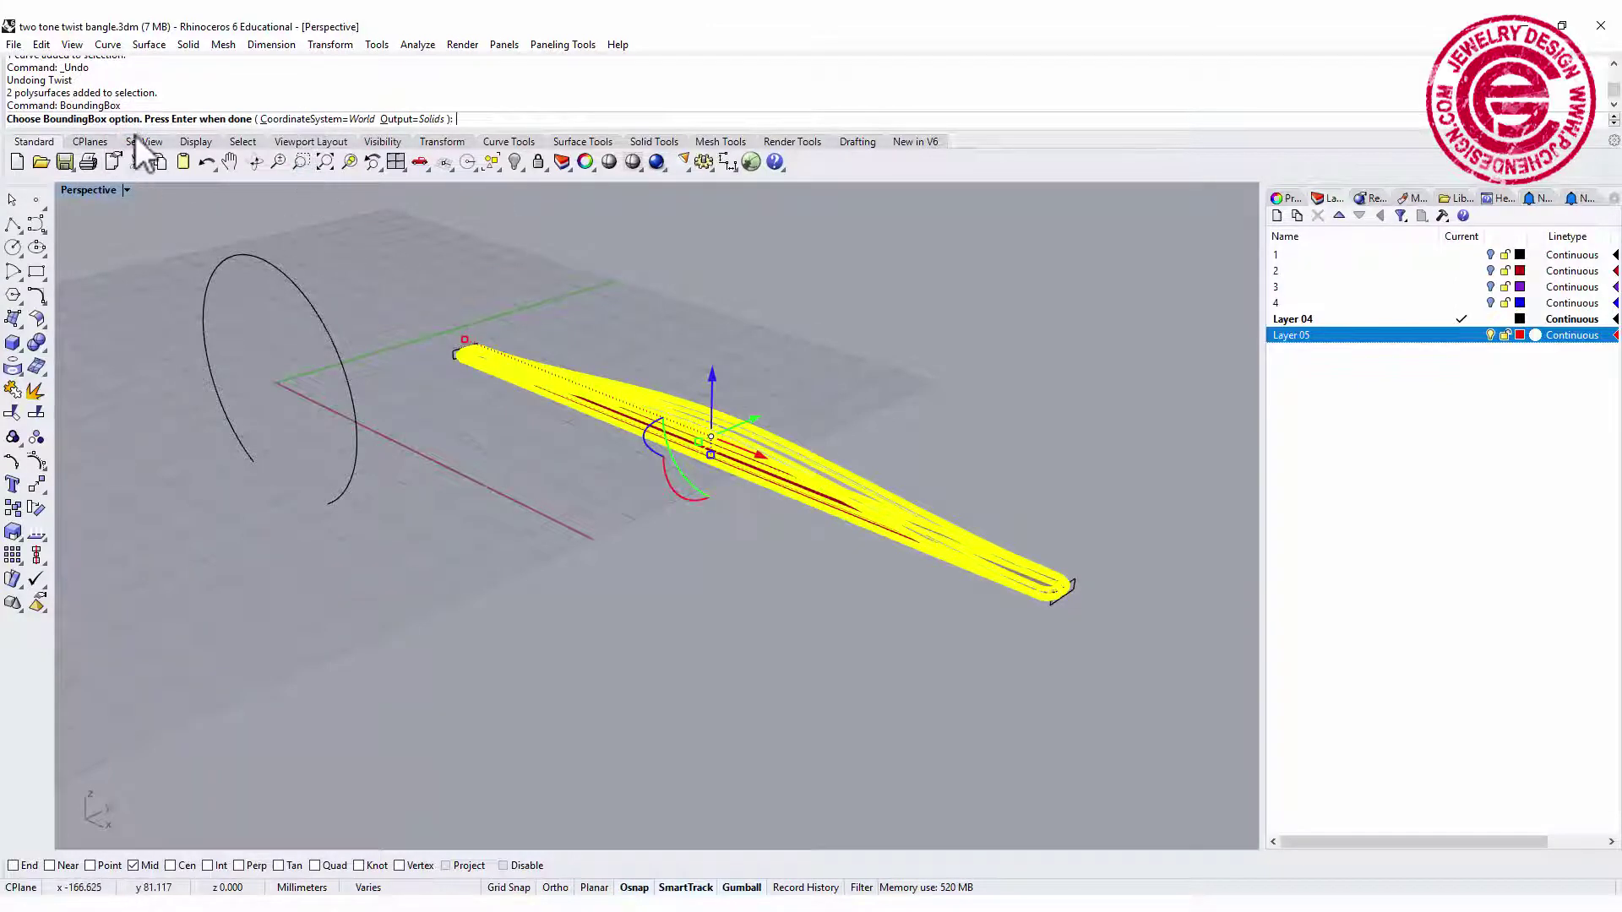
right_click(887, 386)
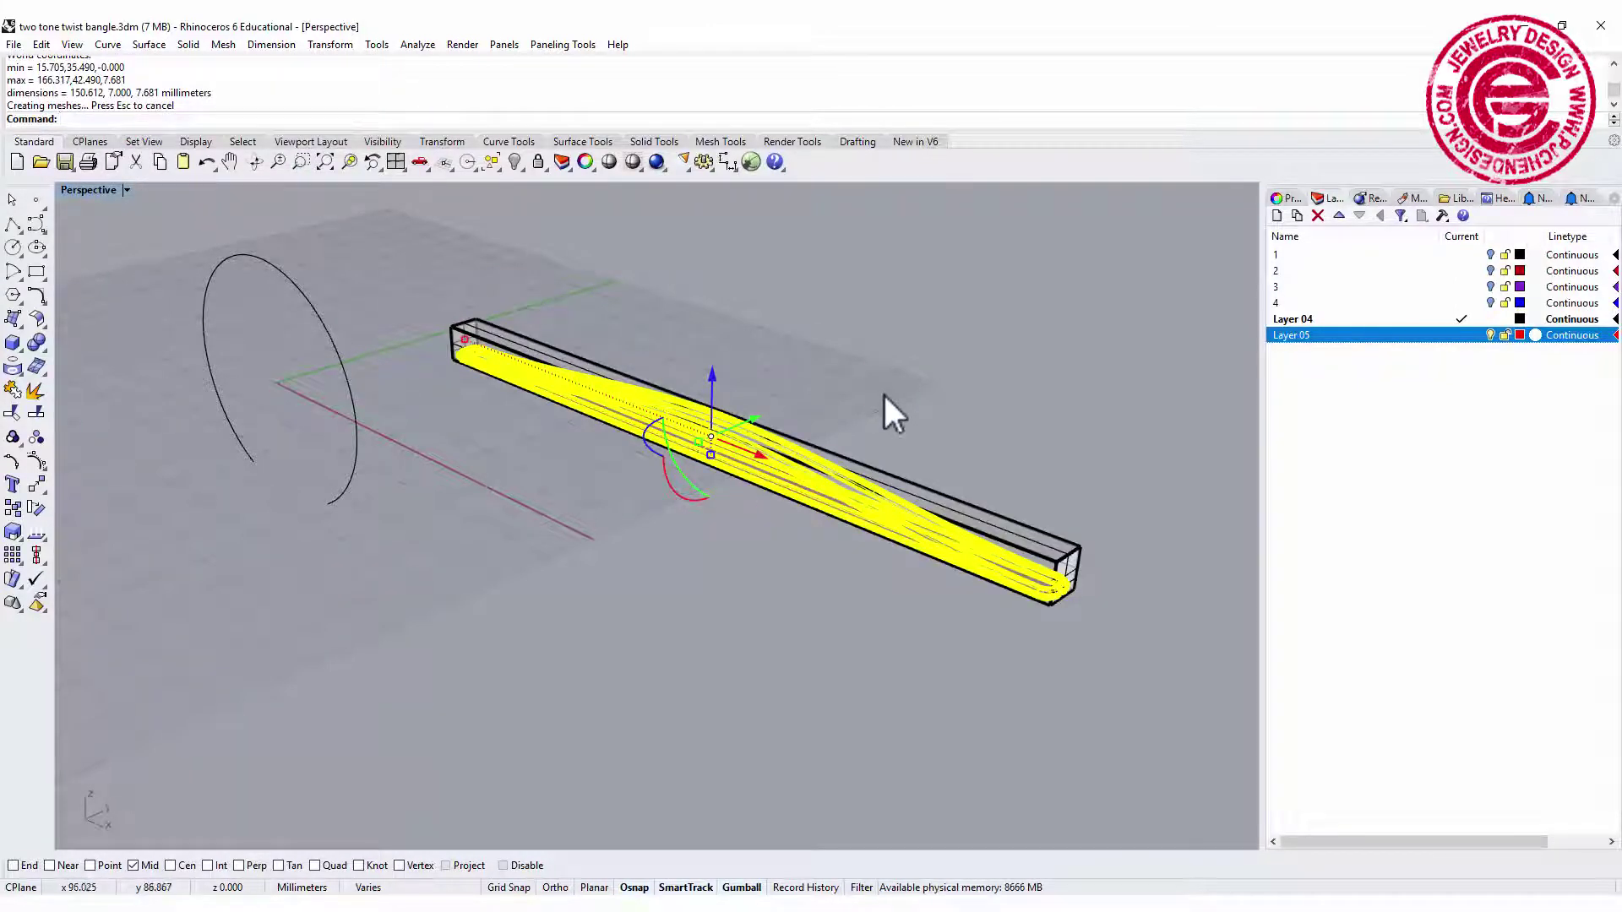
left_click(917, 384)
scroll(1066, 566, "up", 2)
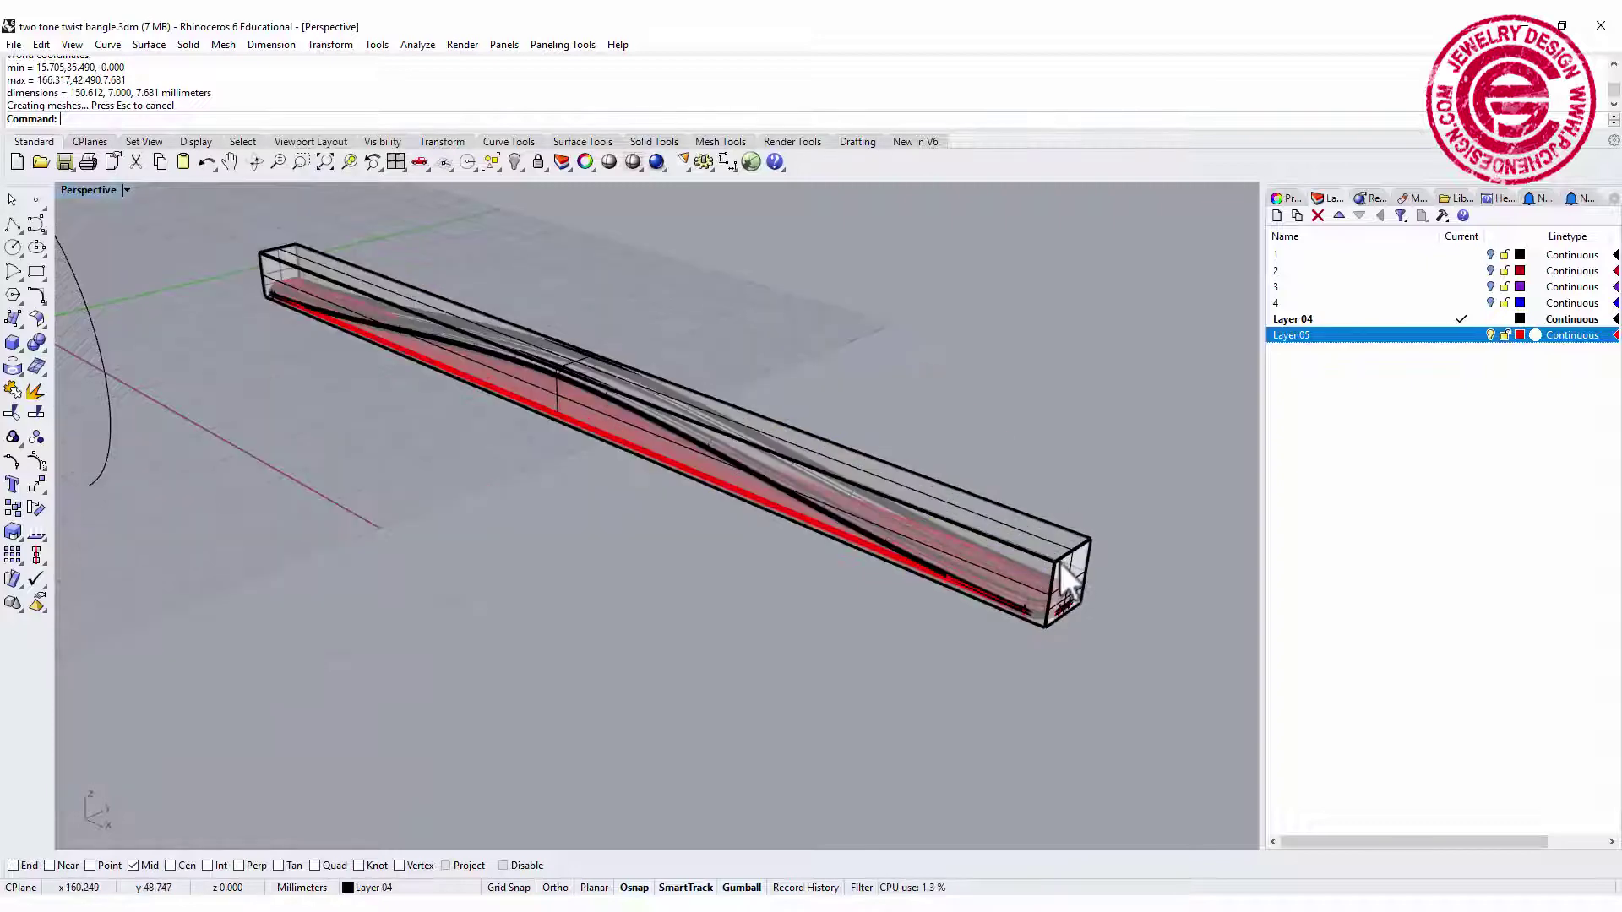
left_click(1061, 563)
left_click(363, 409)
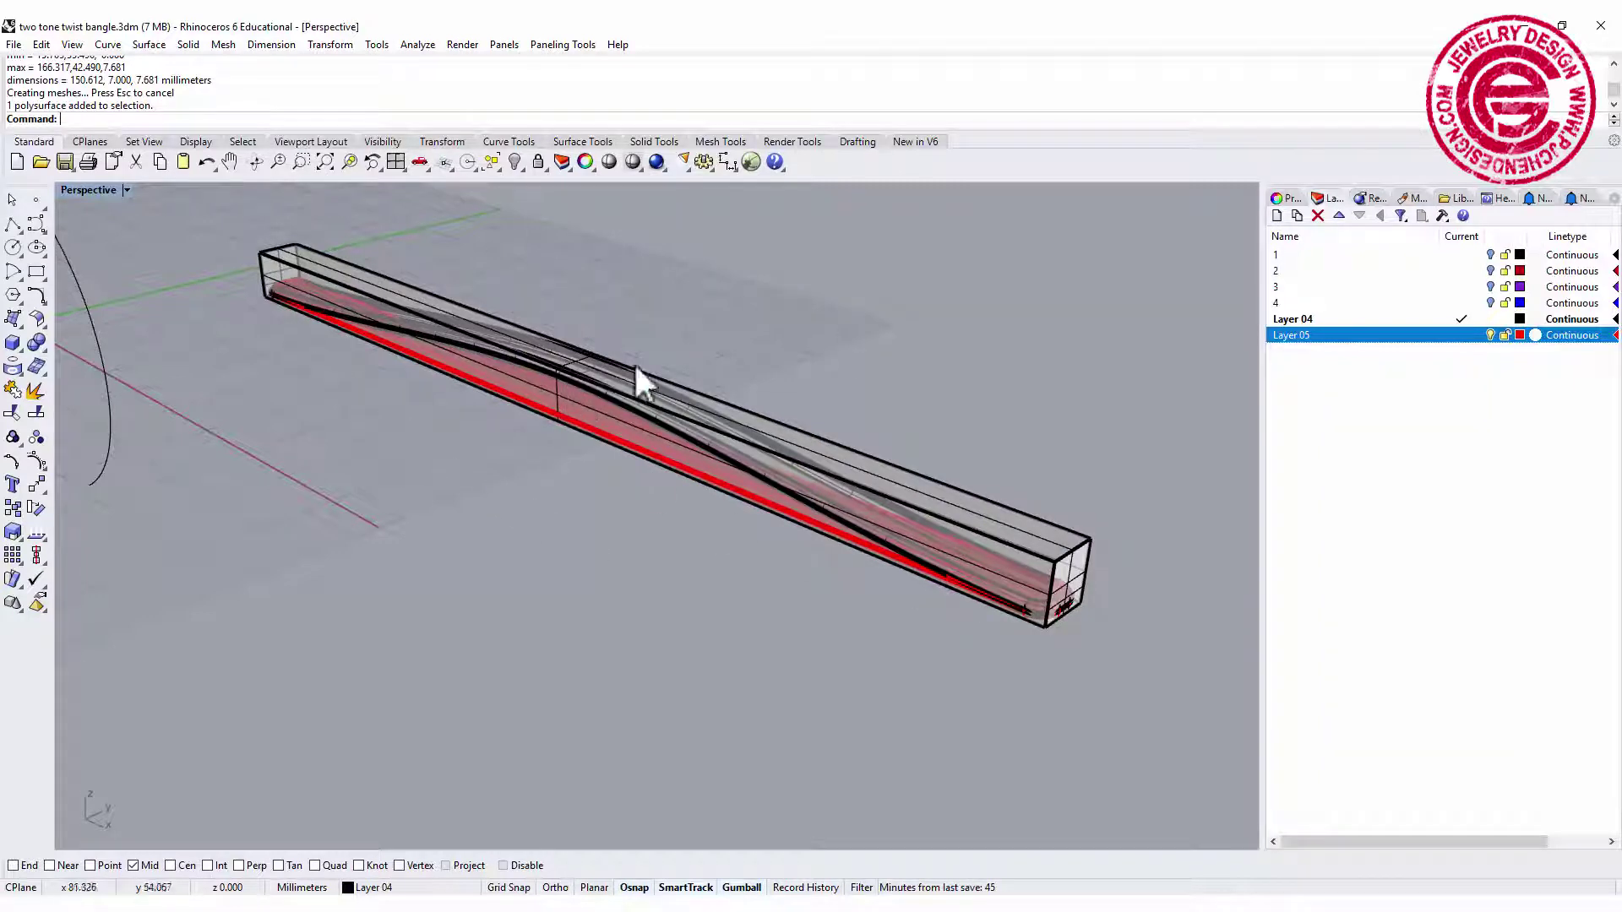
Step: Draw a diagonal polyline corner to corner across the end face of the bounding box farthest from the bangle curve, with End snap enabled
scroll(1020, 413, "down", 5)
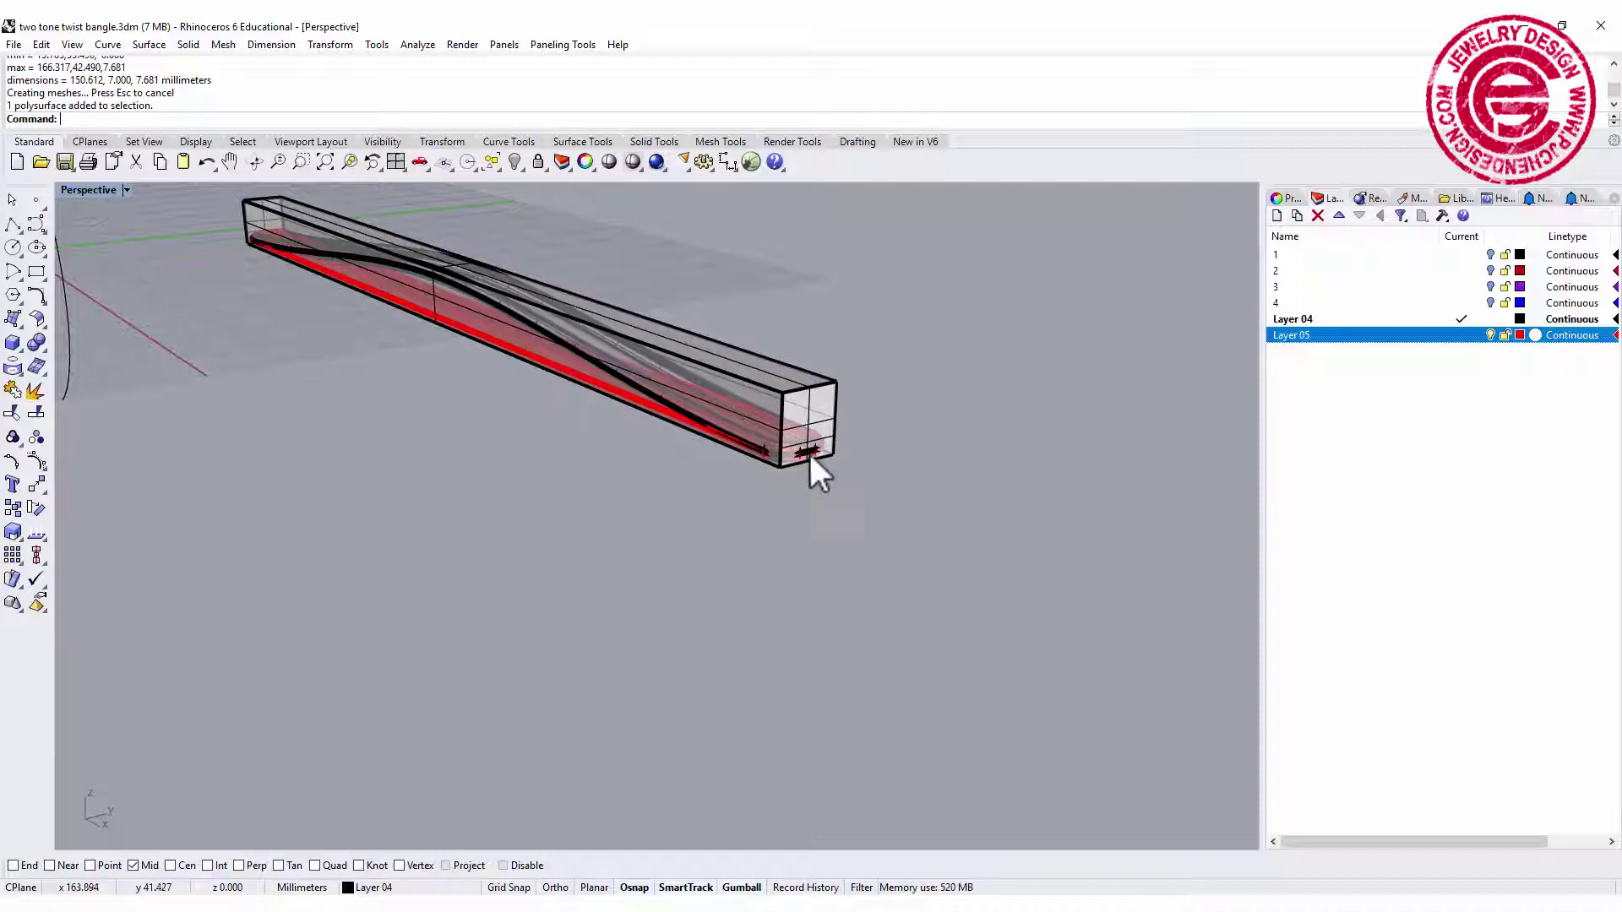
left_click(13, 224)
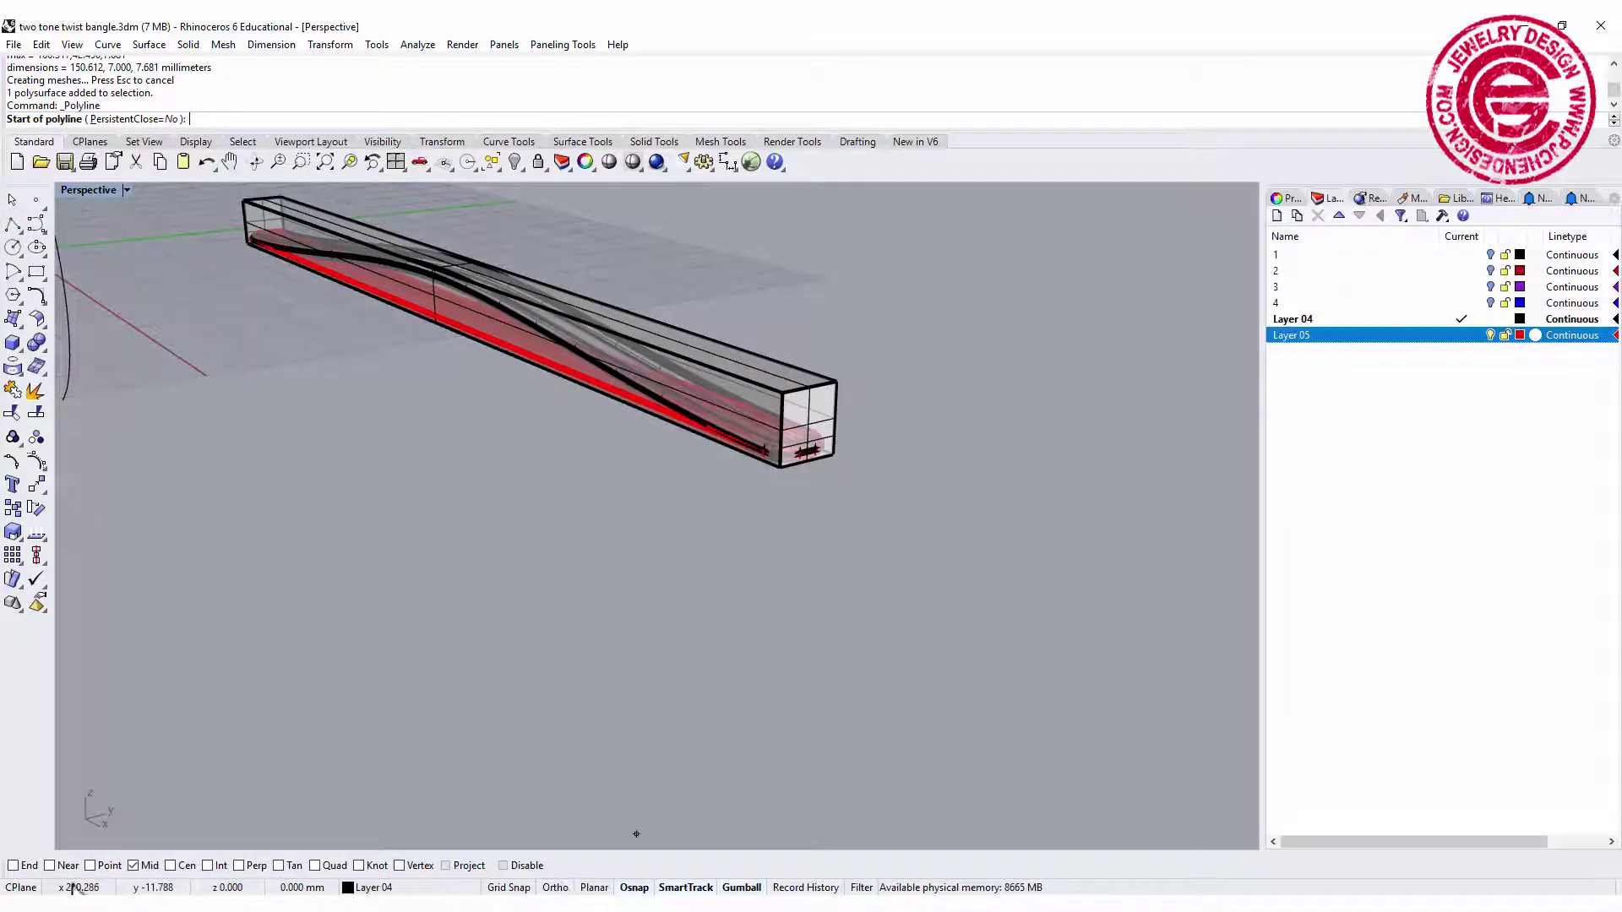
left_click(13, 865)
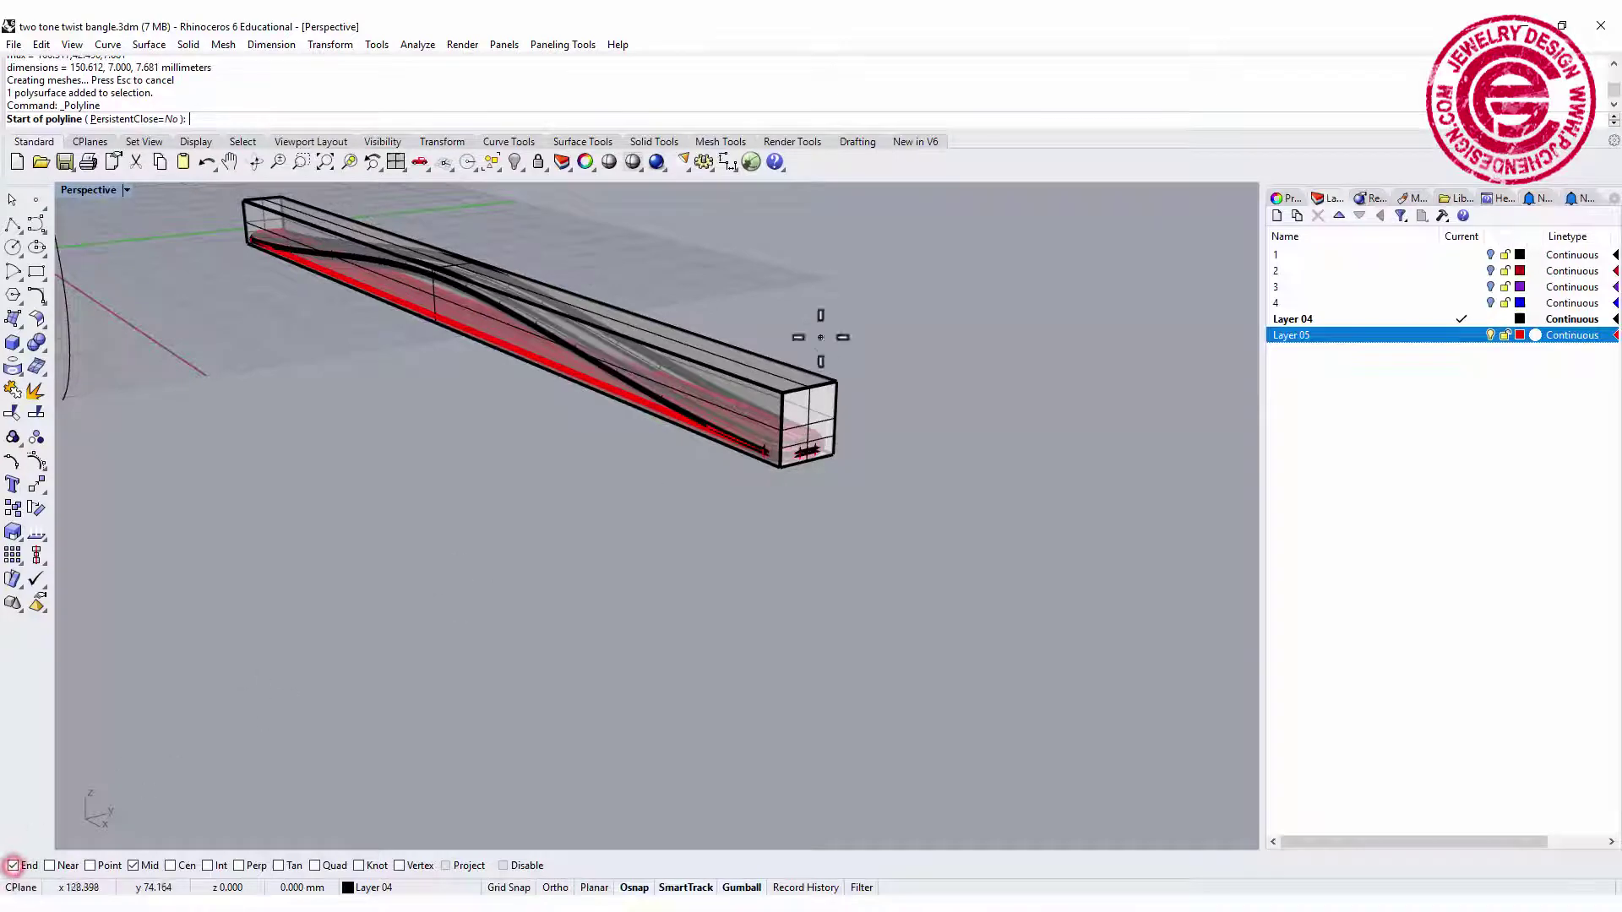
left_click(784, 393)
left_click(834, 456)
key("Return")
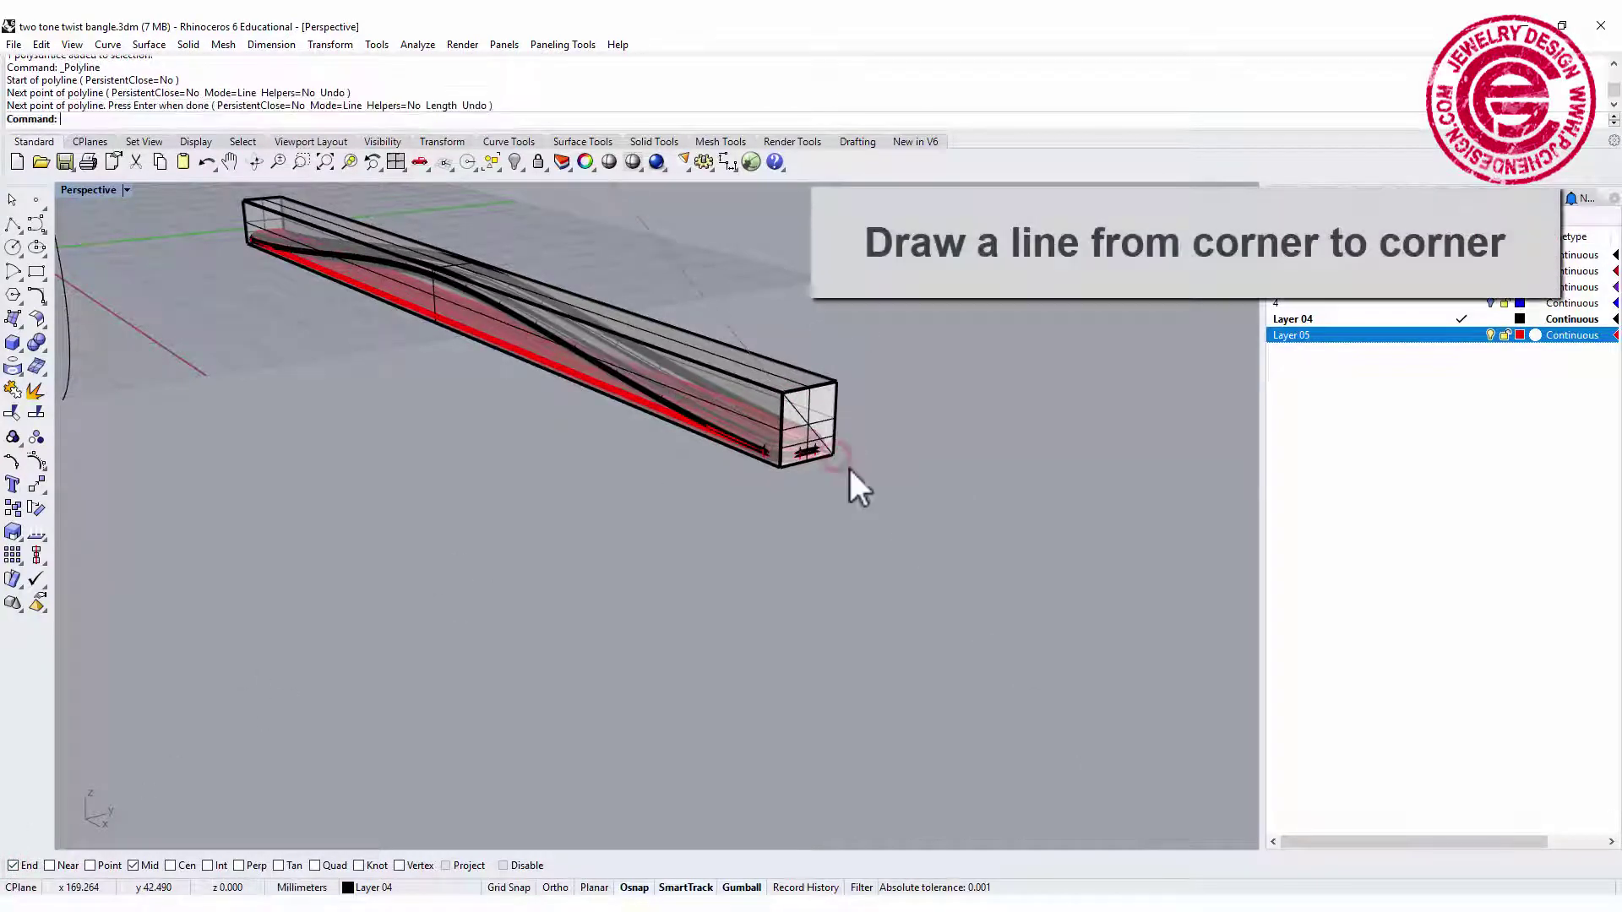
Step: Draw a diagonal polyline corner to corner across the bounding box's end face nearest the bangle curve
right_click_drag(414, 432, 800, 445)
scroll(887, 434, "up", 3)
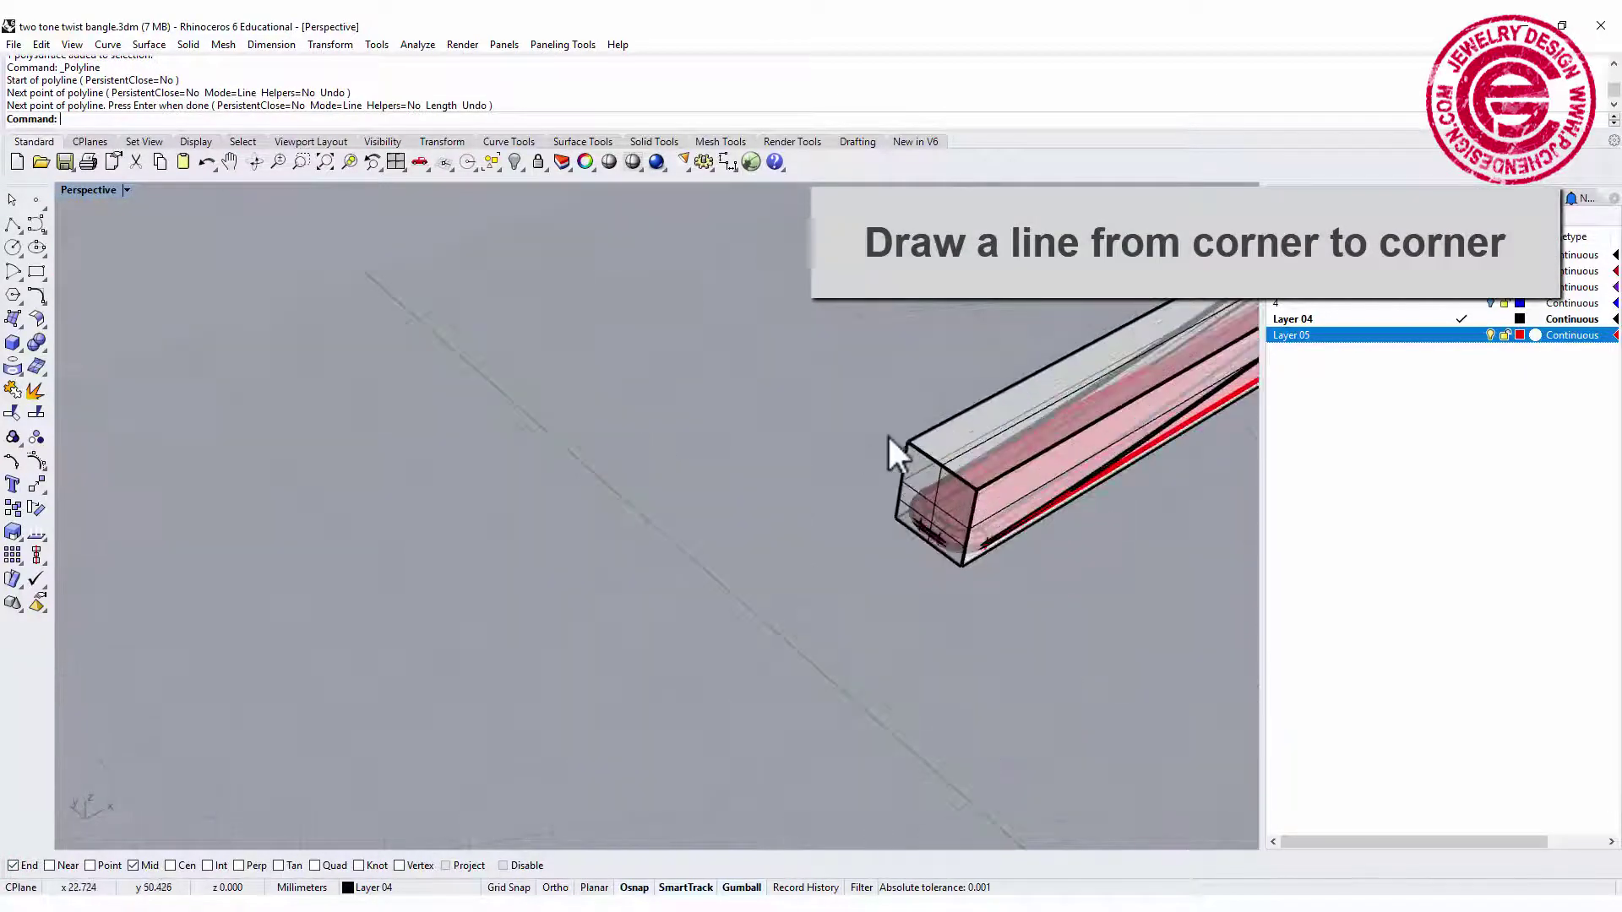
key("Return")
left_click(910, 441)
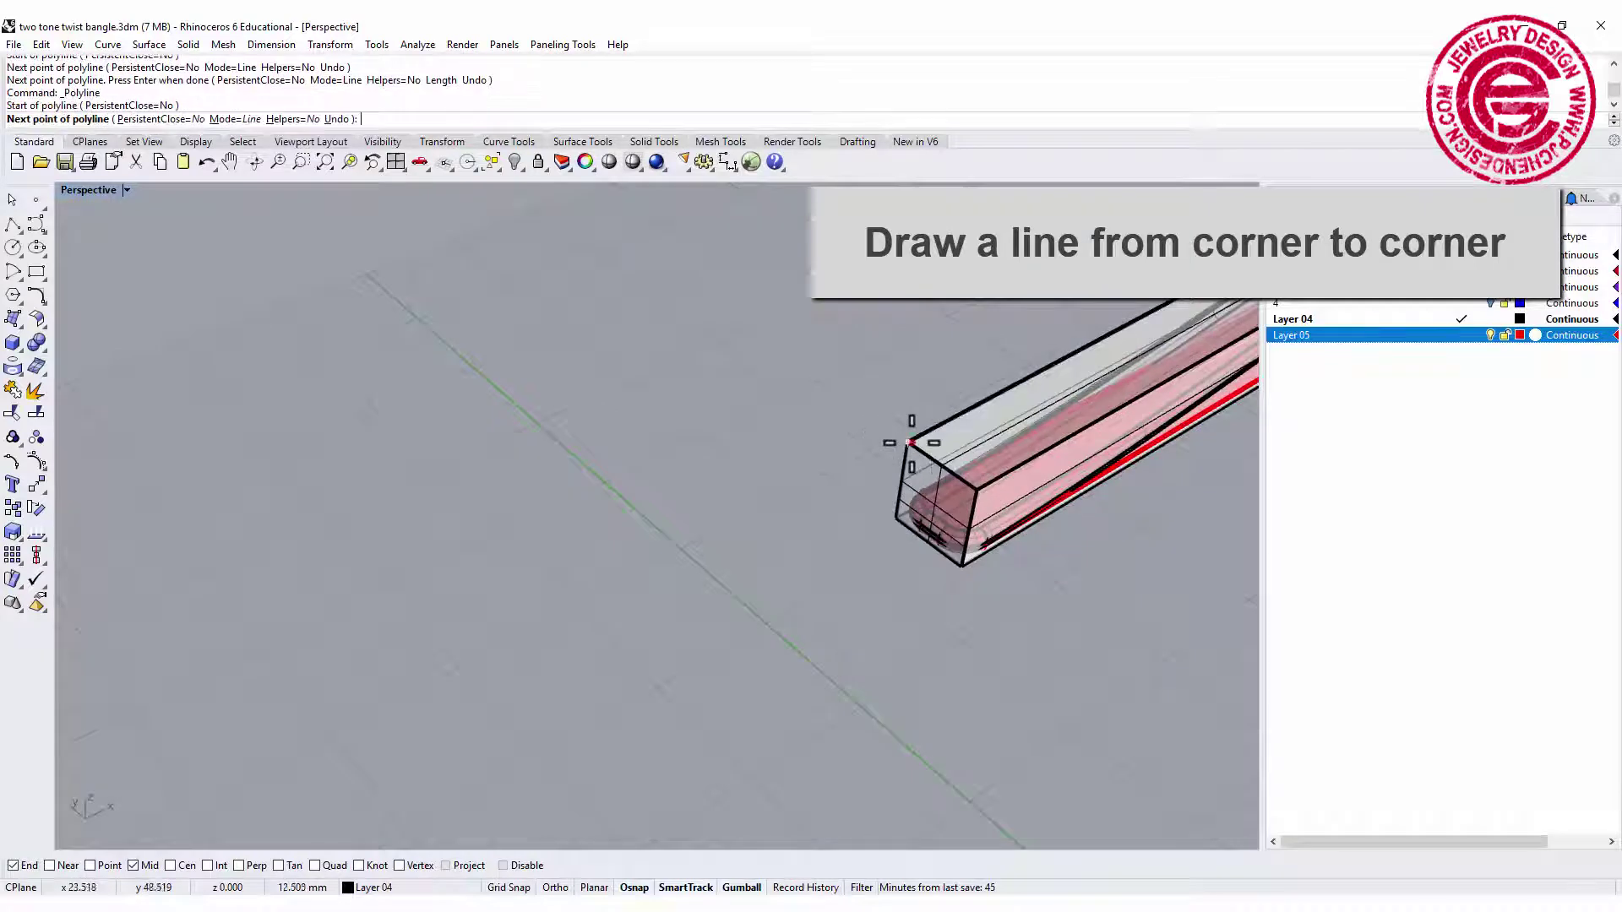
left_click(963, 569)
key("Return")
Step: Delete the solid bounding box, keeping the diagonal lines at its ends
right_click_drag(1025, 598, 938, 583)
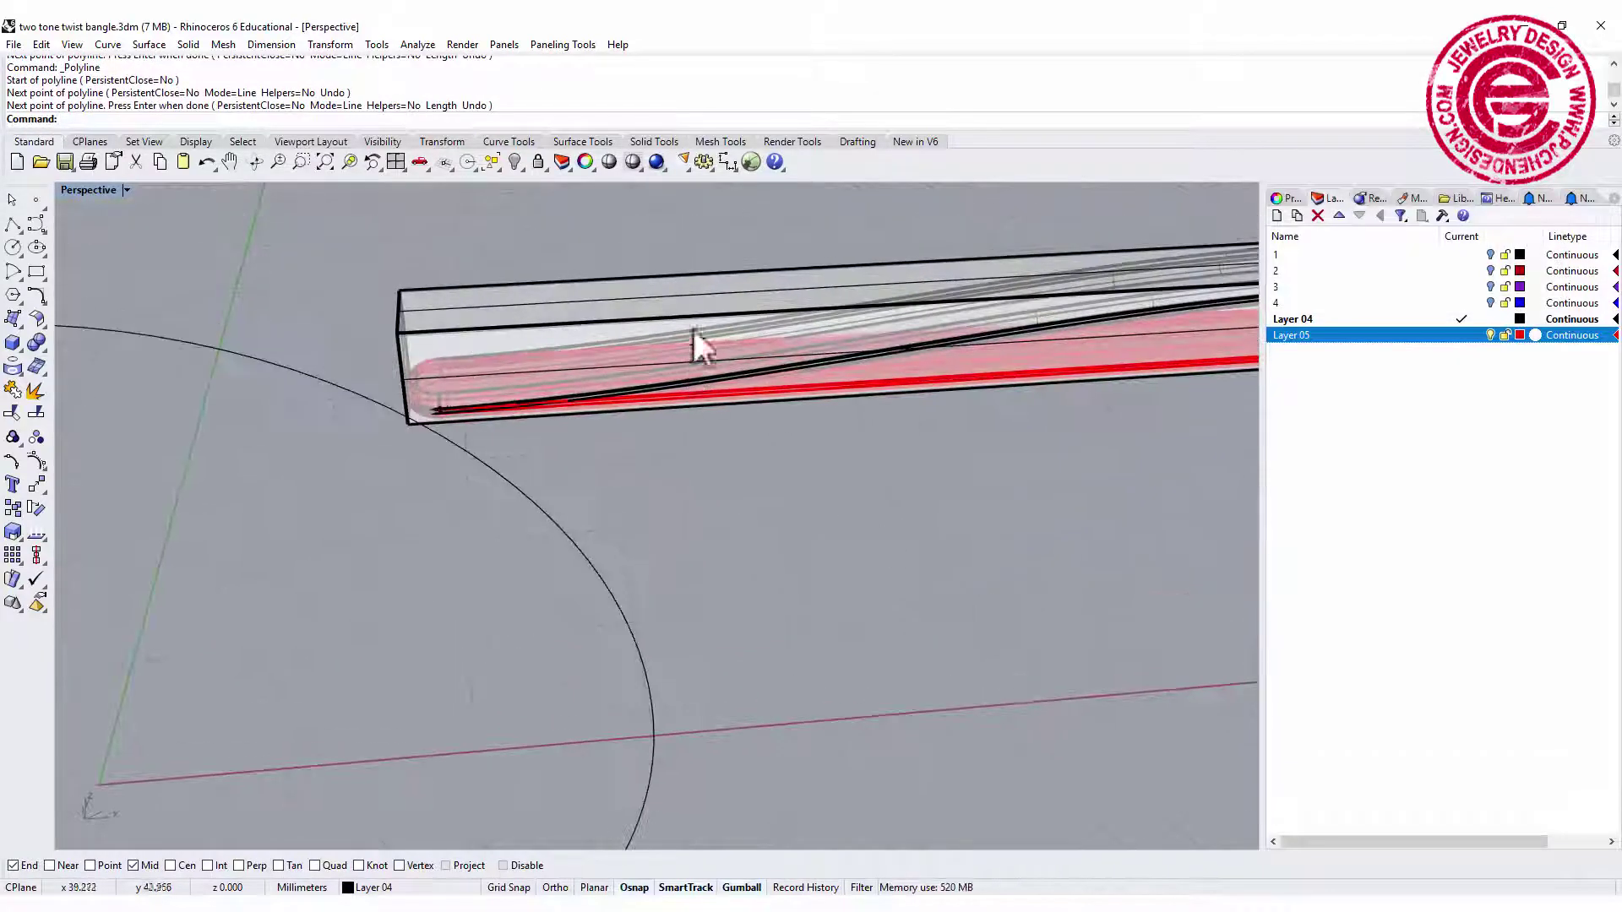
left_click(721, 279)
key("Delete")
Step: Place a single point at the midpoint of each diagonal line, one at either end of the grouped bars
right_click_drag(696, 316, 645, 279)
left_click(35, 200)
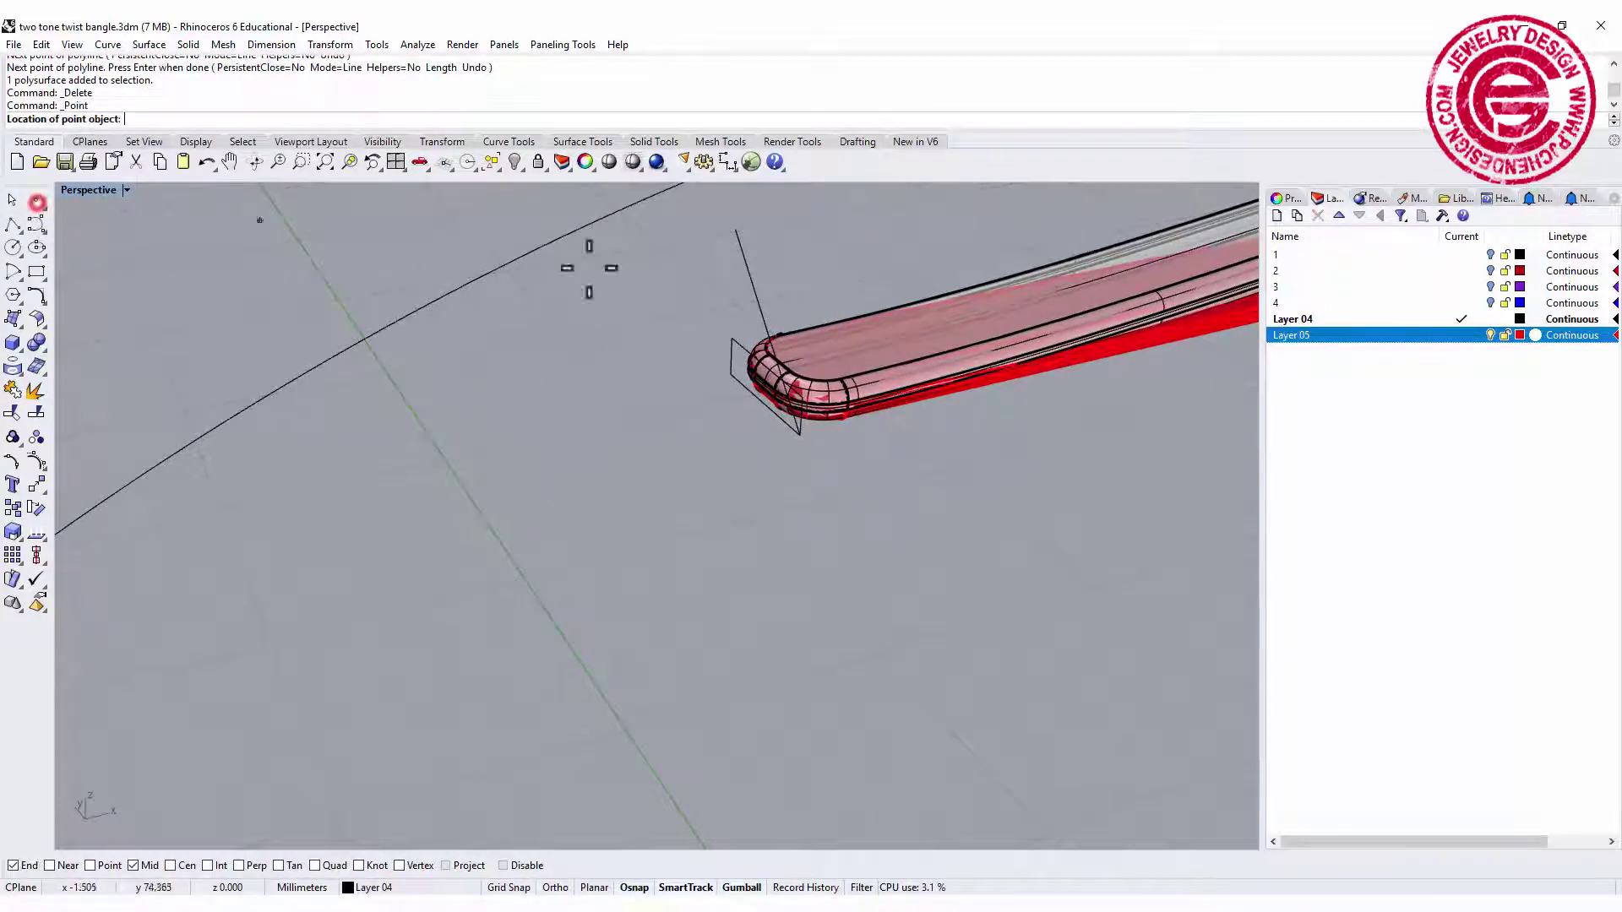
left_click(768, 332)
right_click_drag(769, 321, 912, 369)
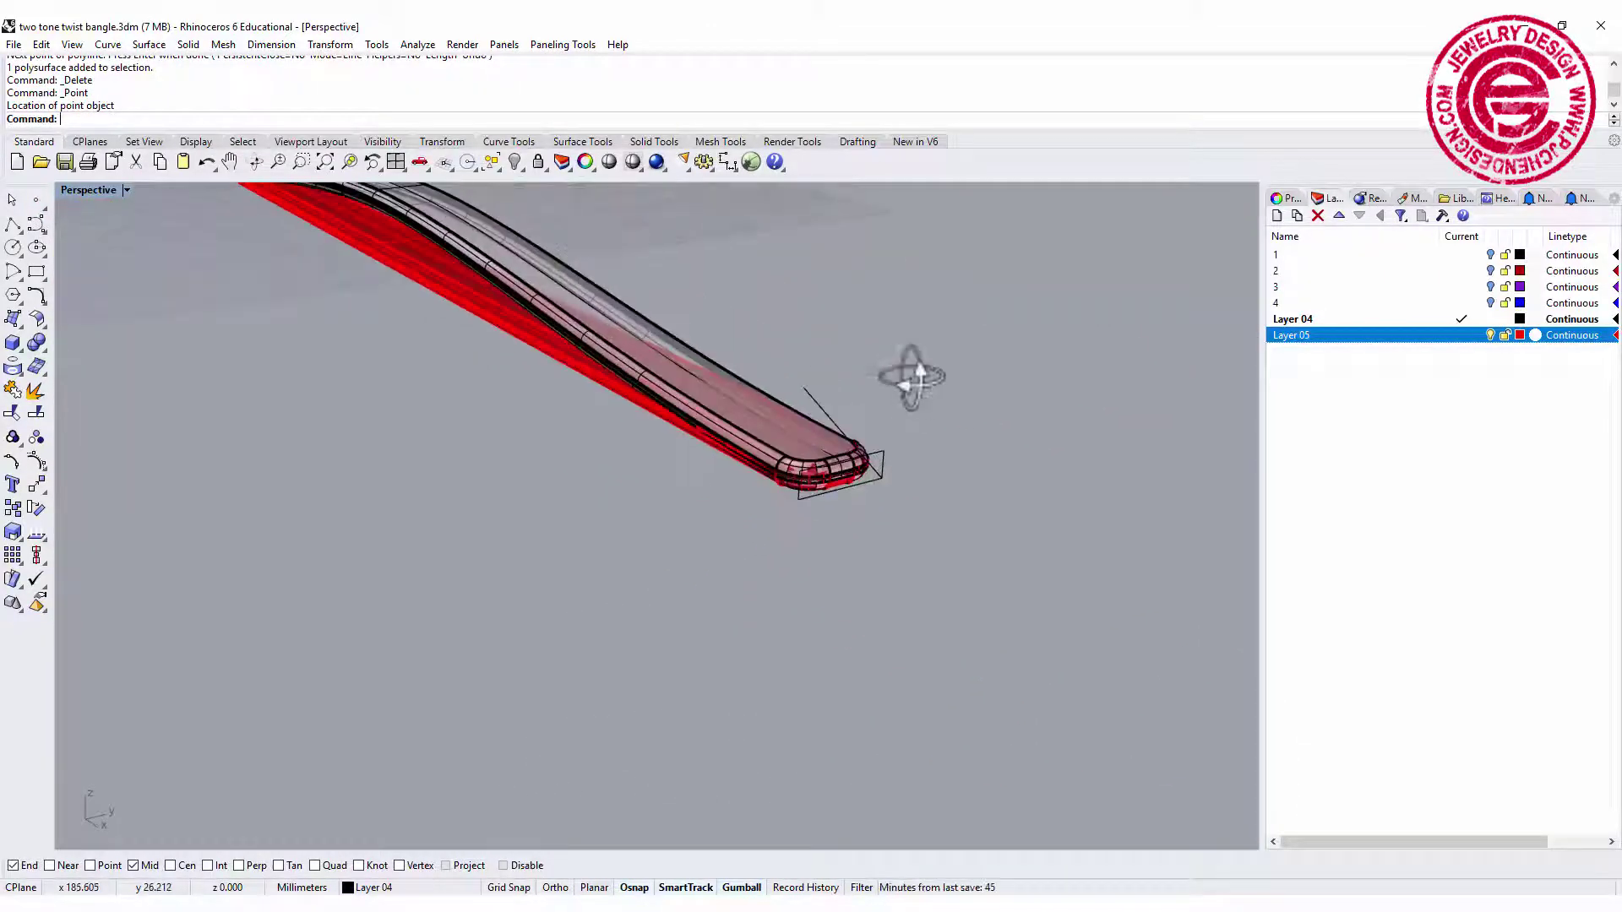
left_click(828, 415)
left_click(865, 417)
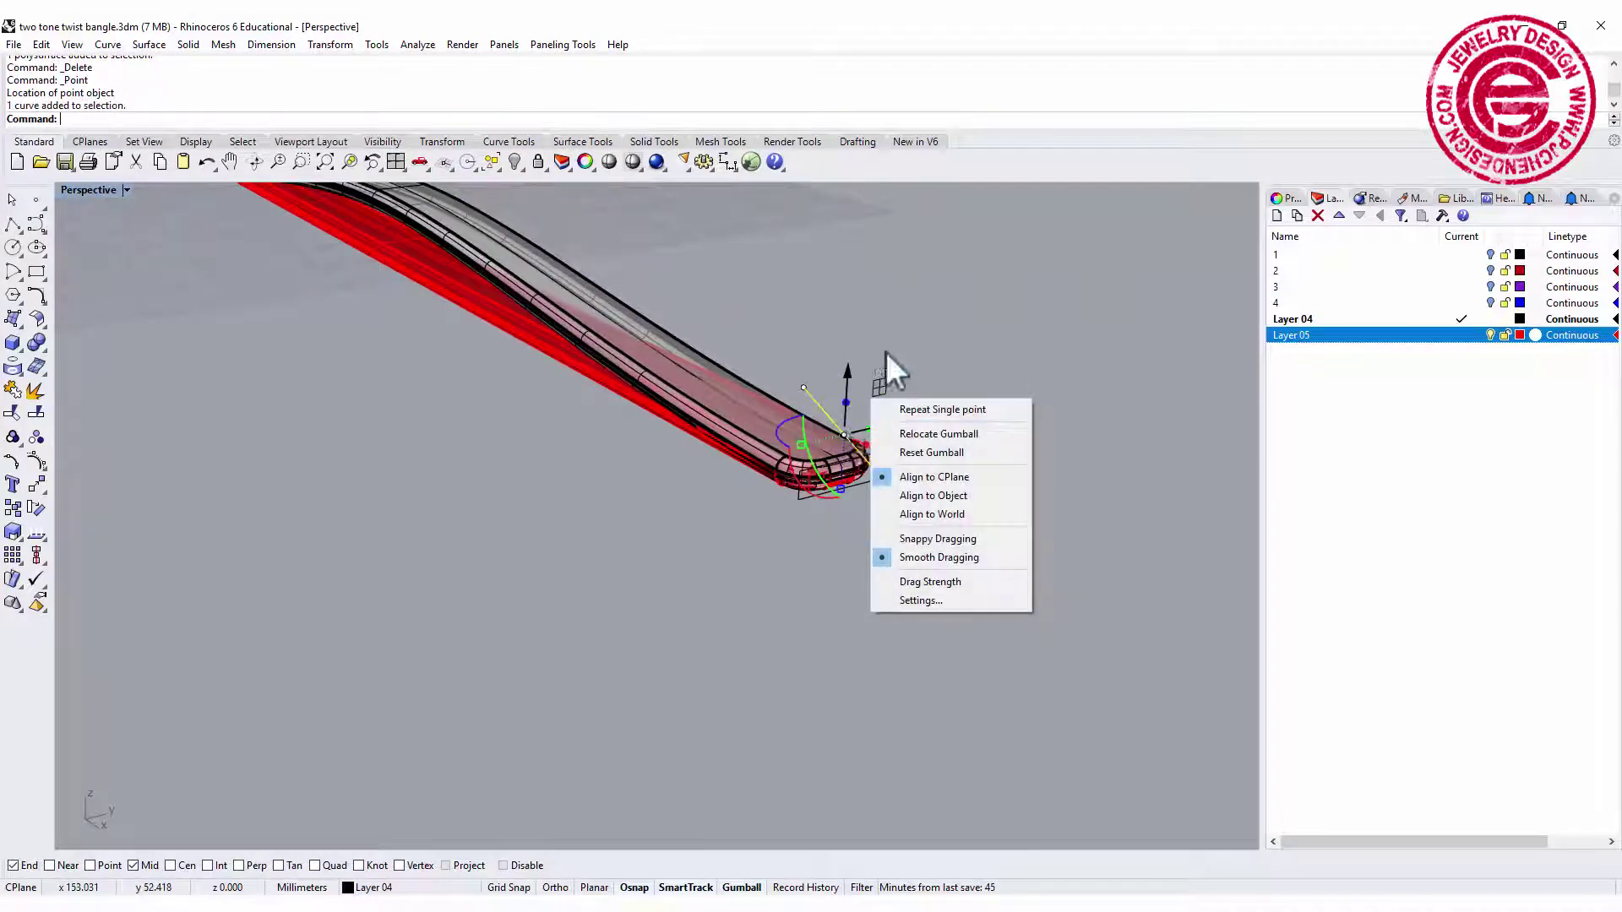
left_click(36, 200)
left_click(848, 431)
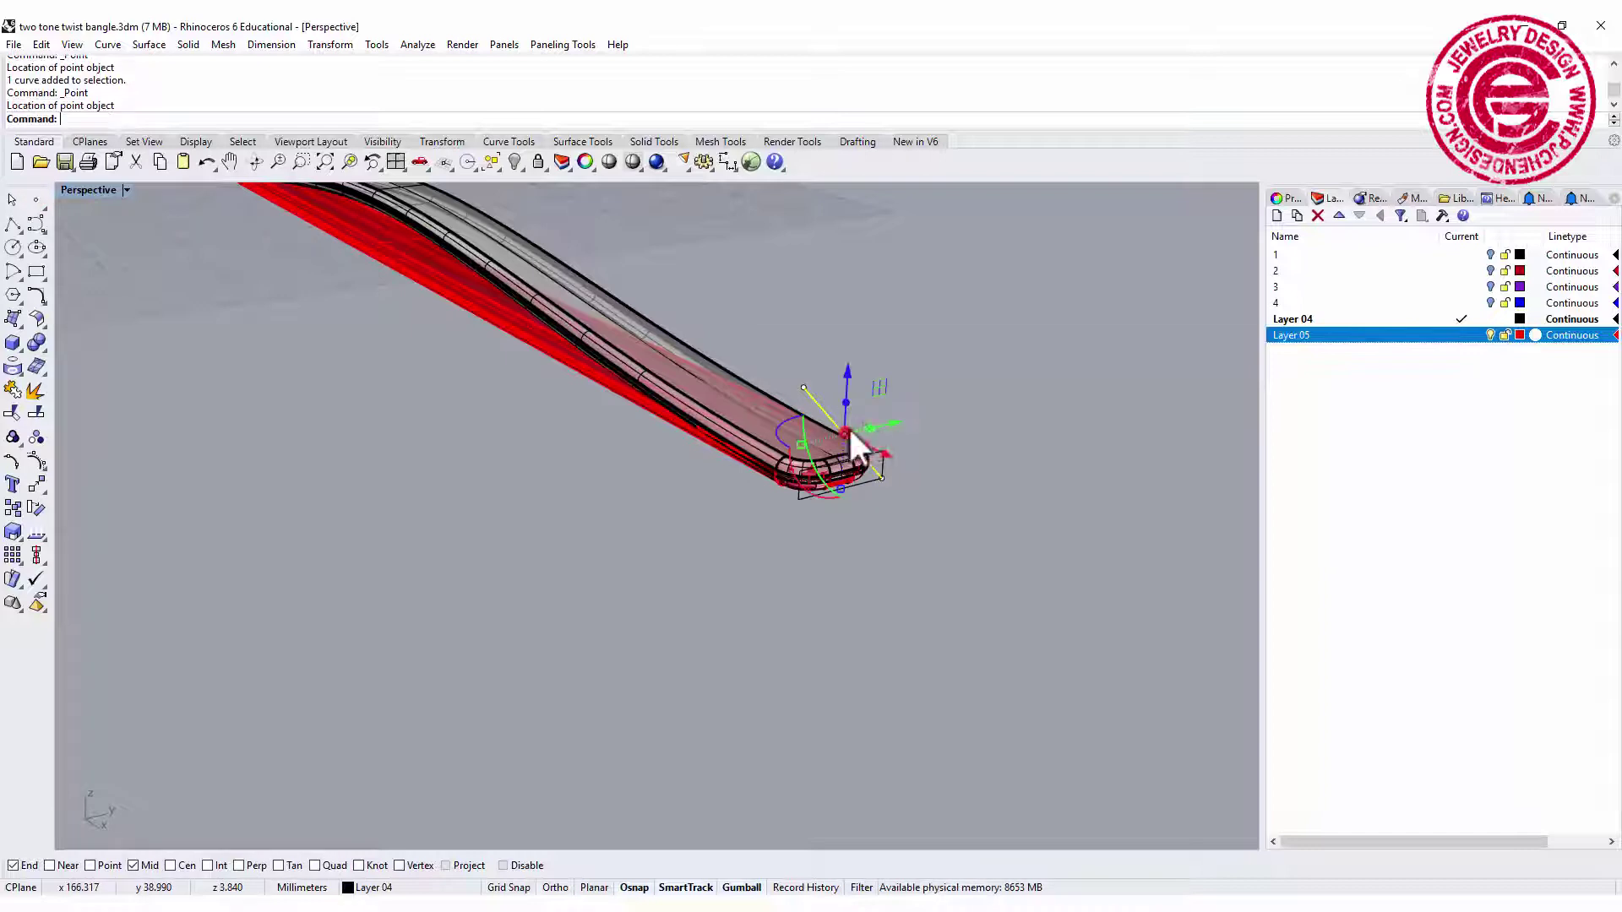
key("Escape")
scroll(874, 461, "up", 2)
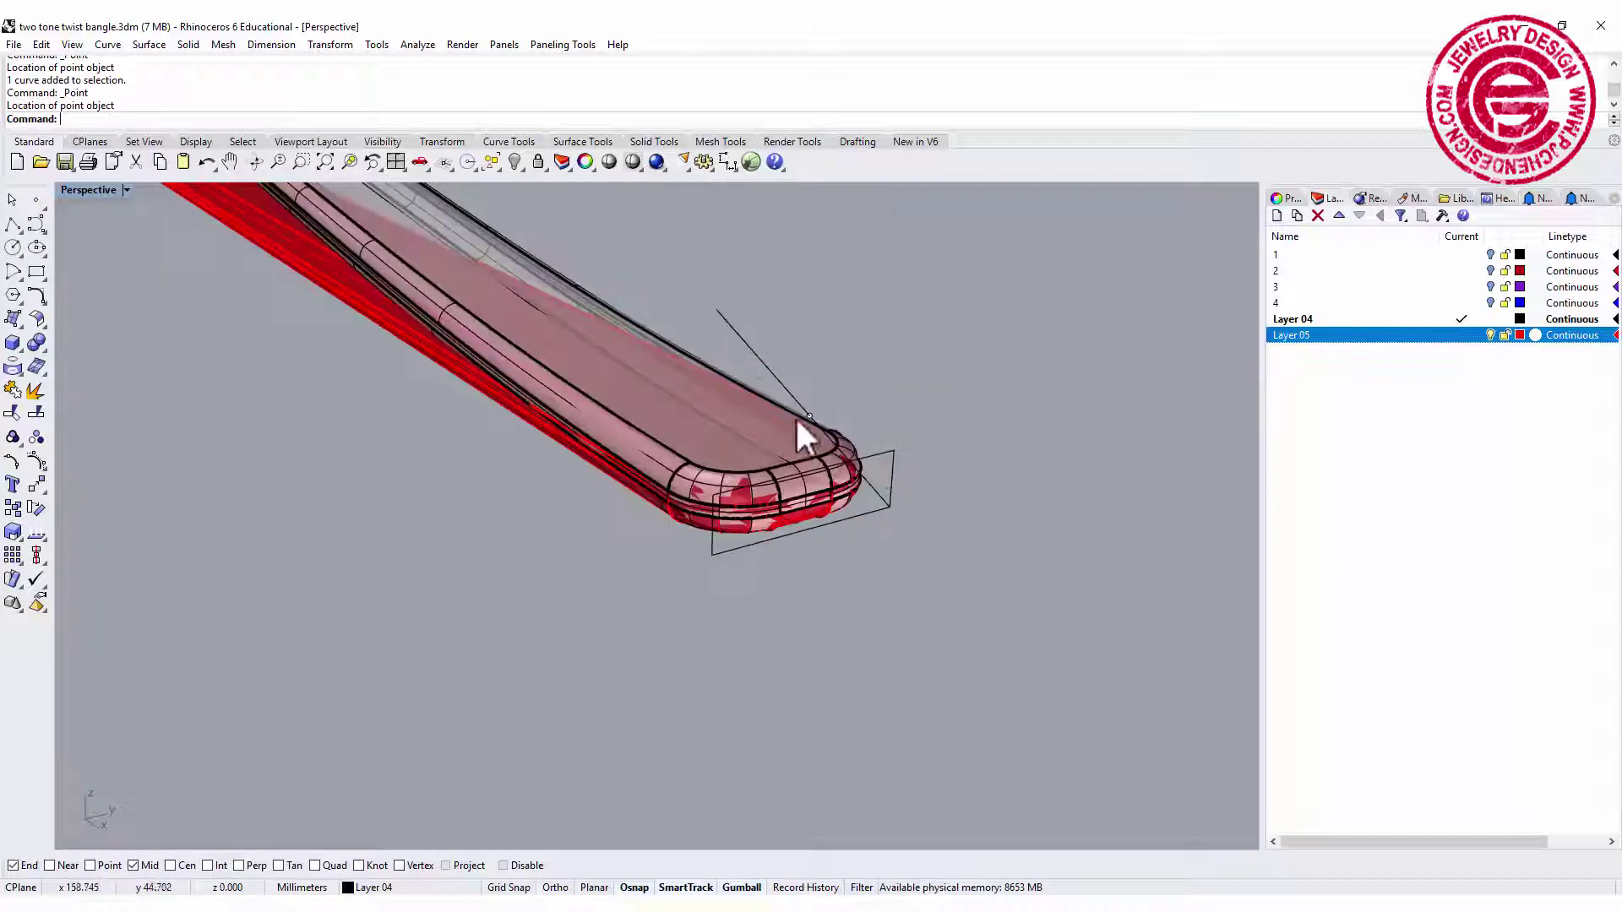
Step: Define the Twist axis for the grouped bars from the midpoint of one diagonal to the midpoint of the other
scroll(819, 431, "down", 3)
mouse_move(602, 466)
right_mouse_down()
mouse_move(579, 471)
mouse_move(594, 463)
right_mouse_up()
right_click_drag(691, 505, 664, 524)
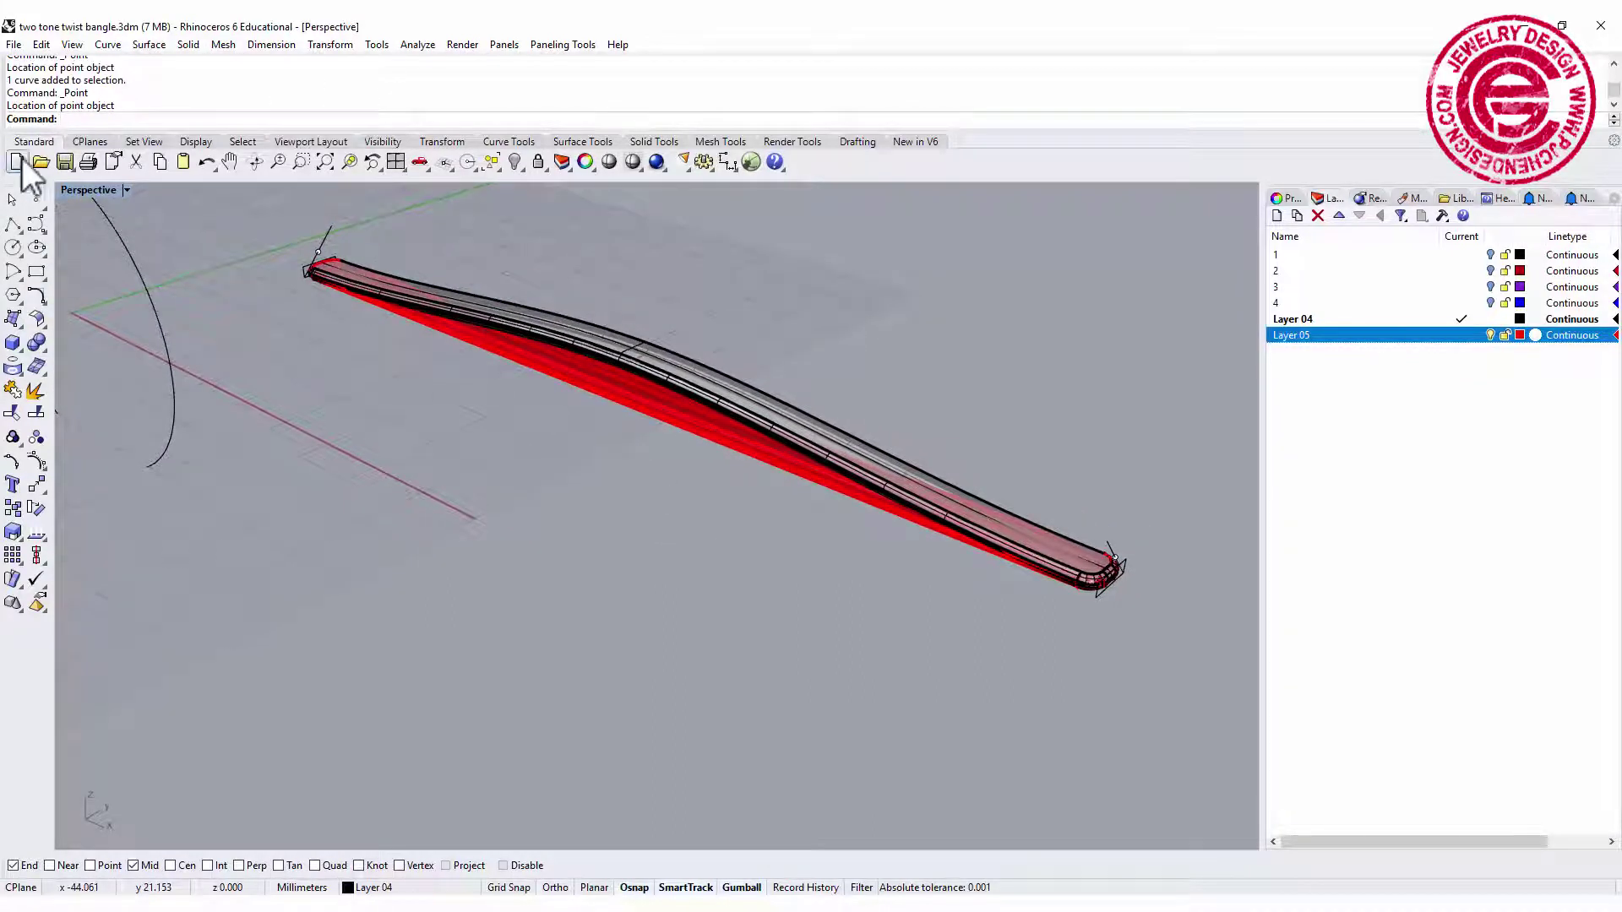
left_click(40, 490)
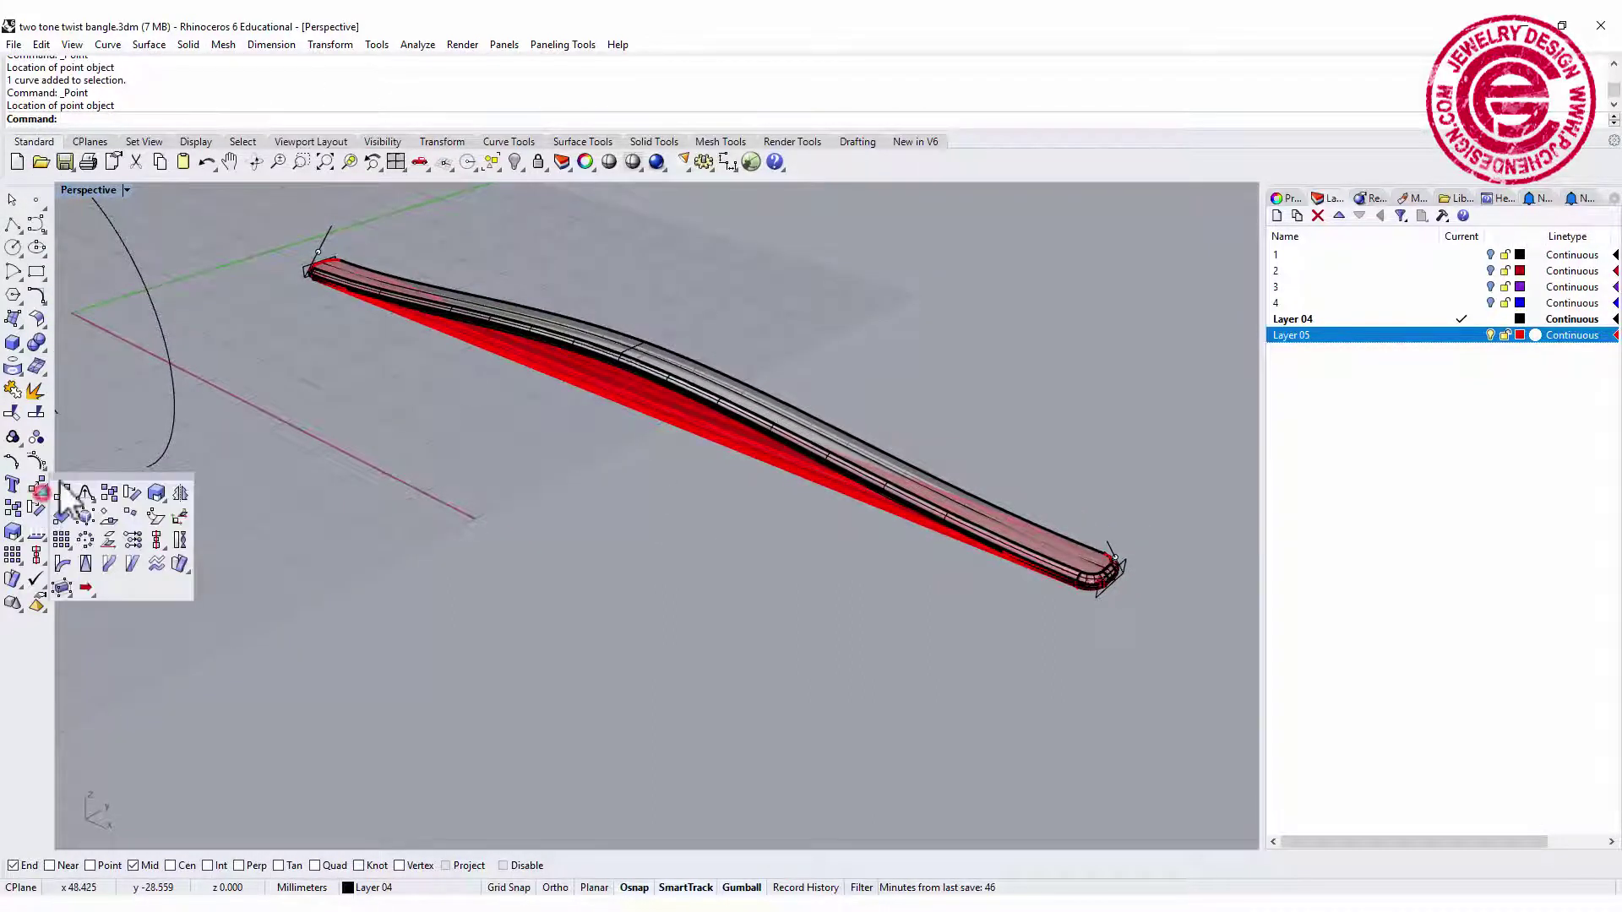
left_click(178, 542)
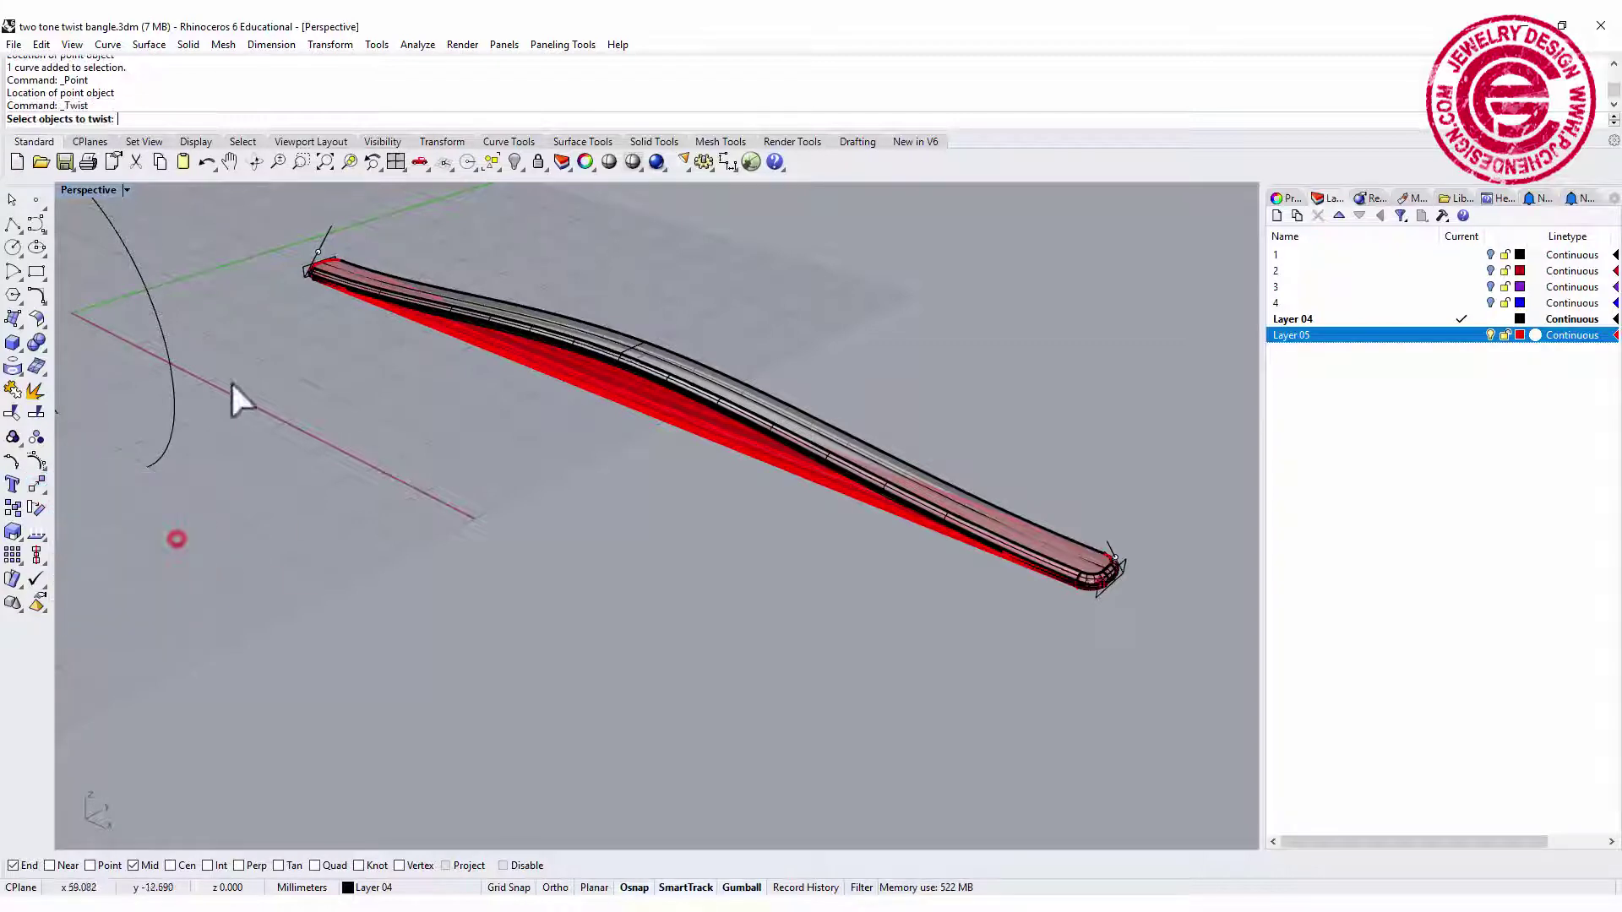
left_click(370, 275)
key("Return")
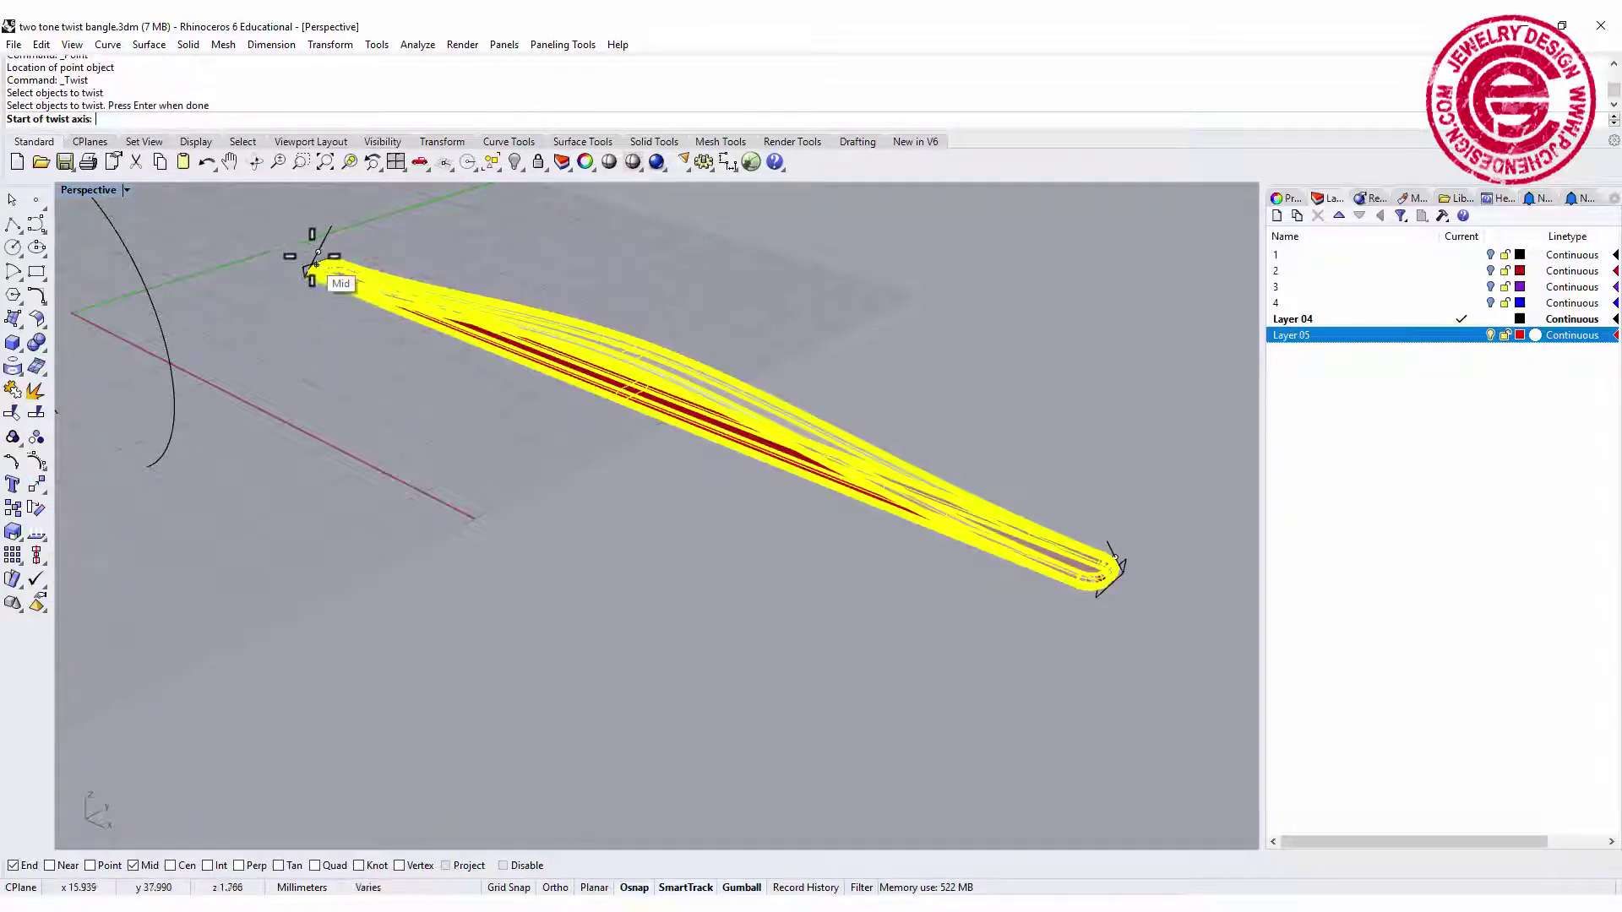
left_click(317, 252)
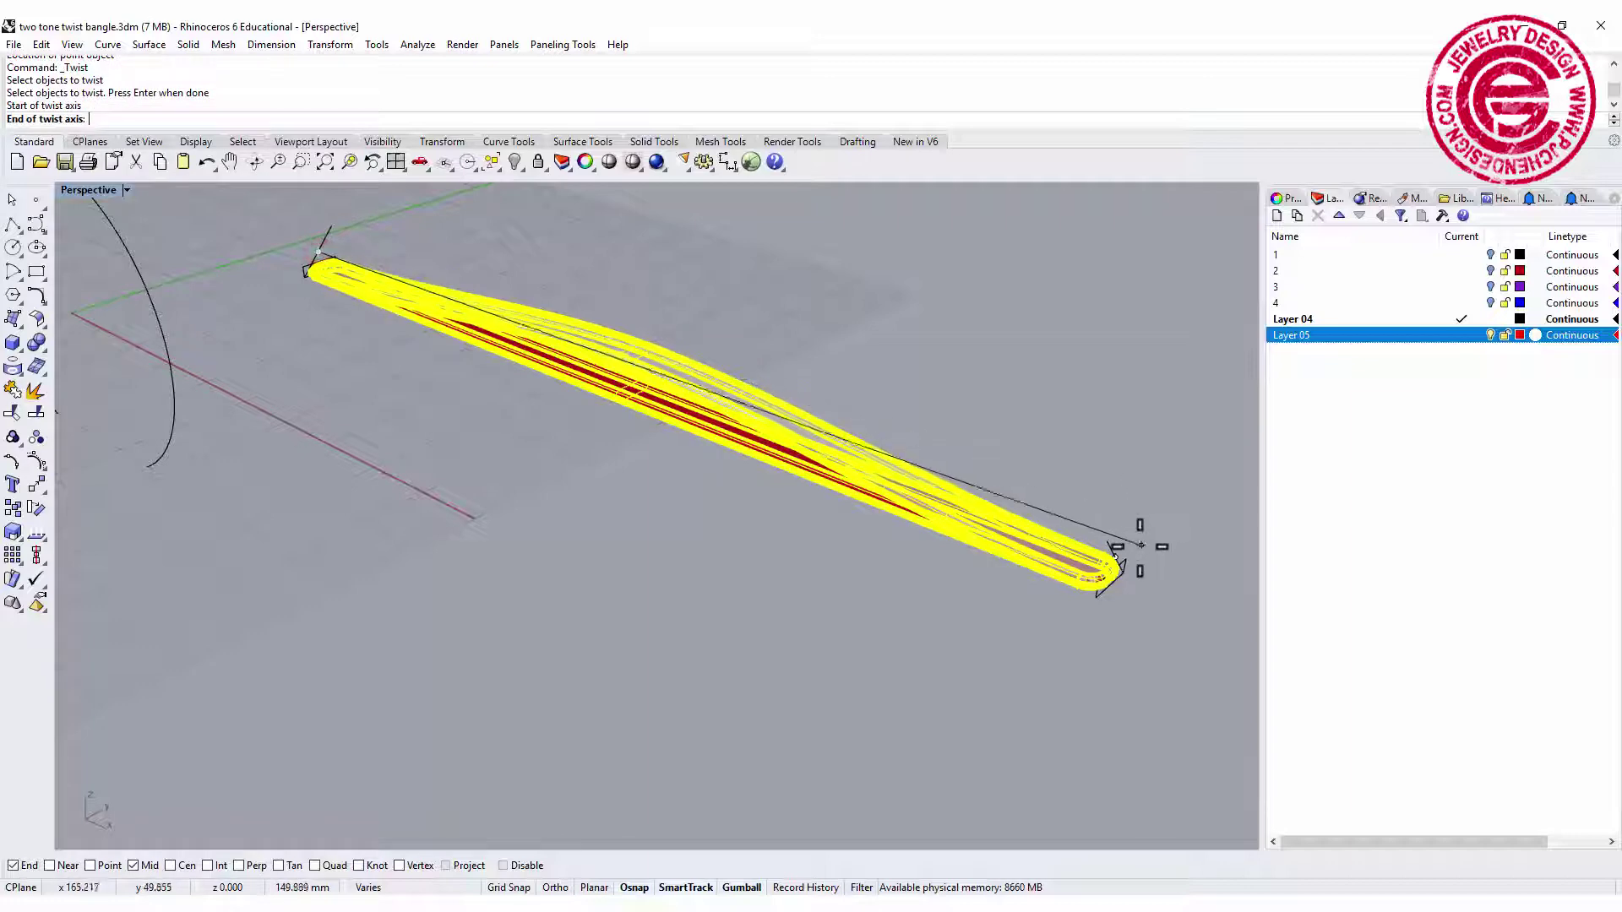
scroll(1127, 553, "up", 3)
left_click(1108, 579)
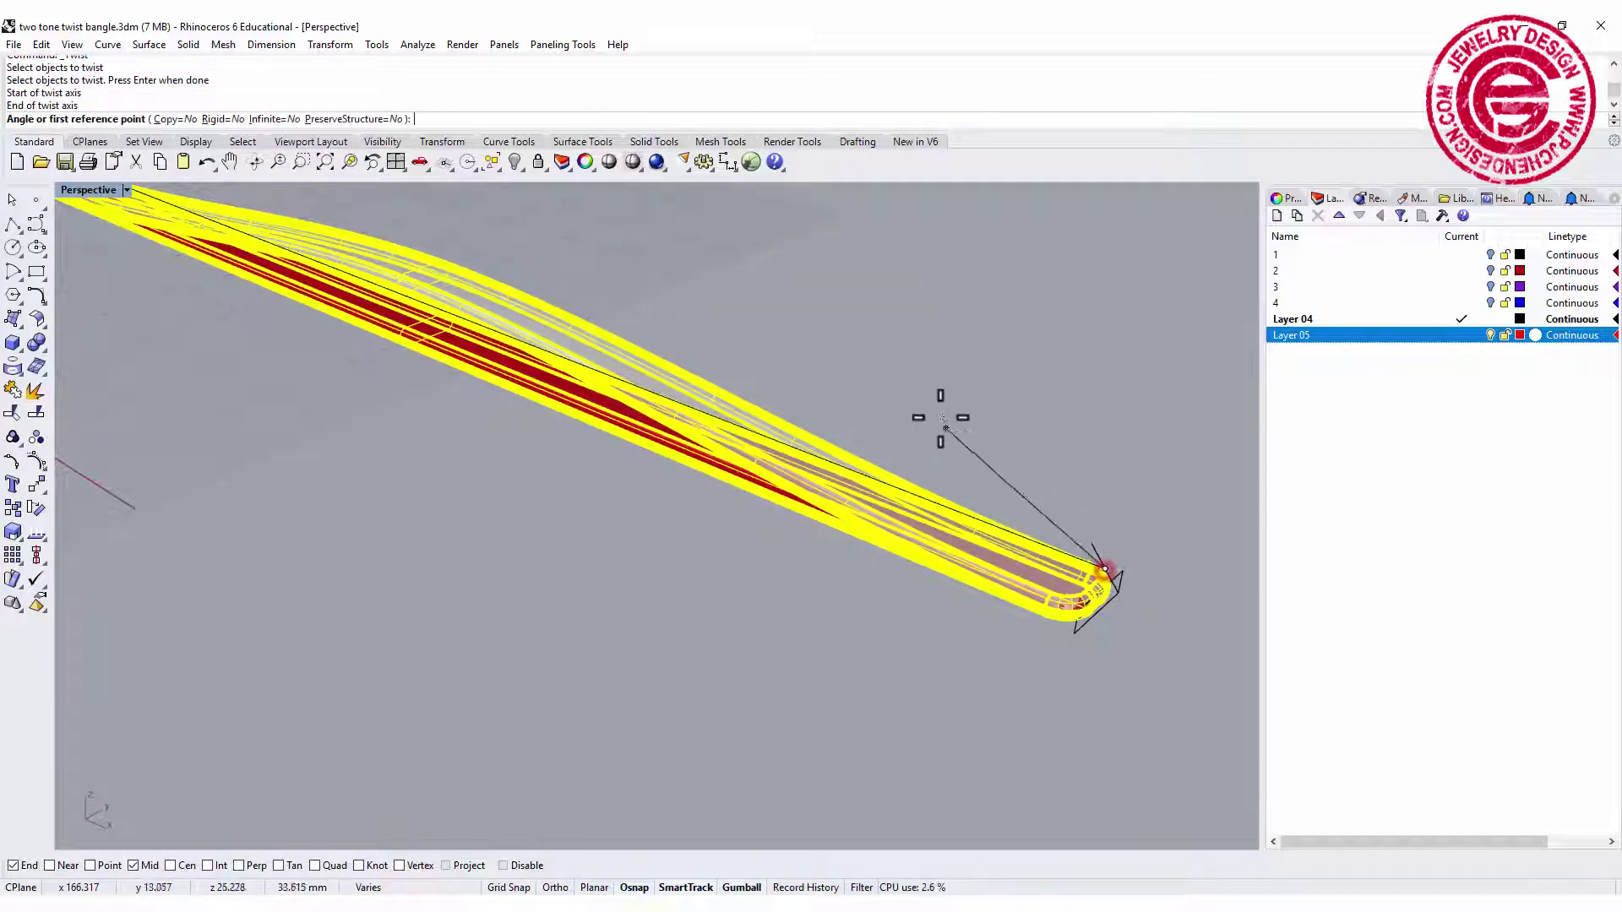
Step: Twist the grouped bars through about one full turn using two reference points in the Right view
scroll(946, 439, "down", 4)
double_click(88, 189)
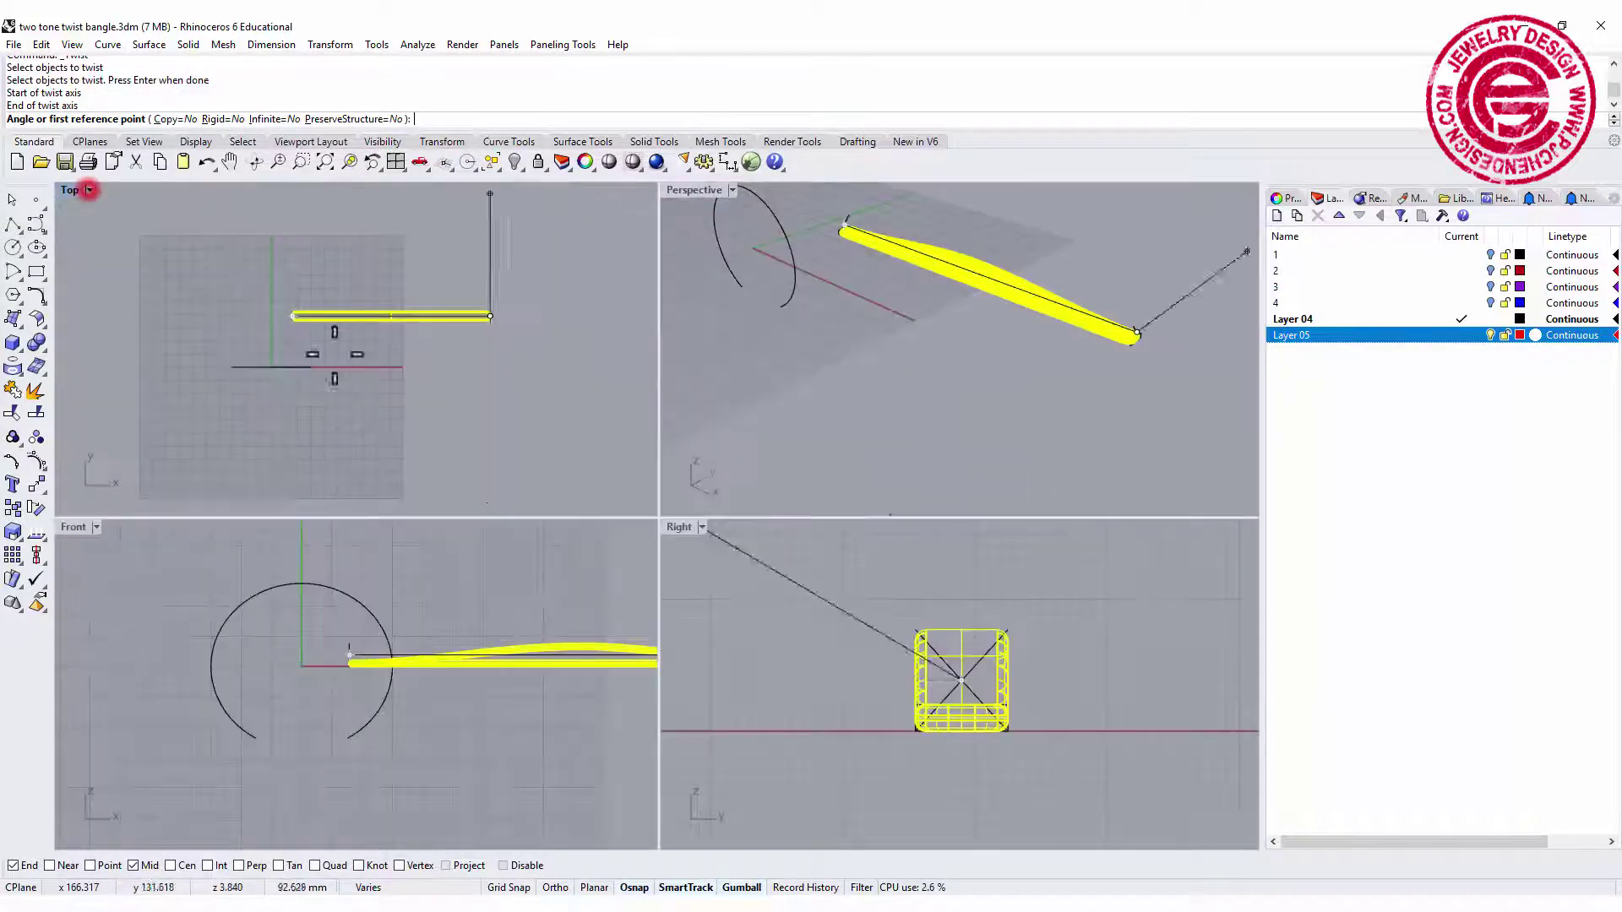
left_click(1092, 676)
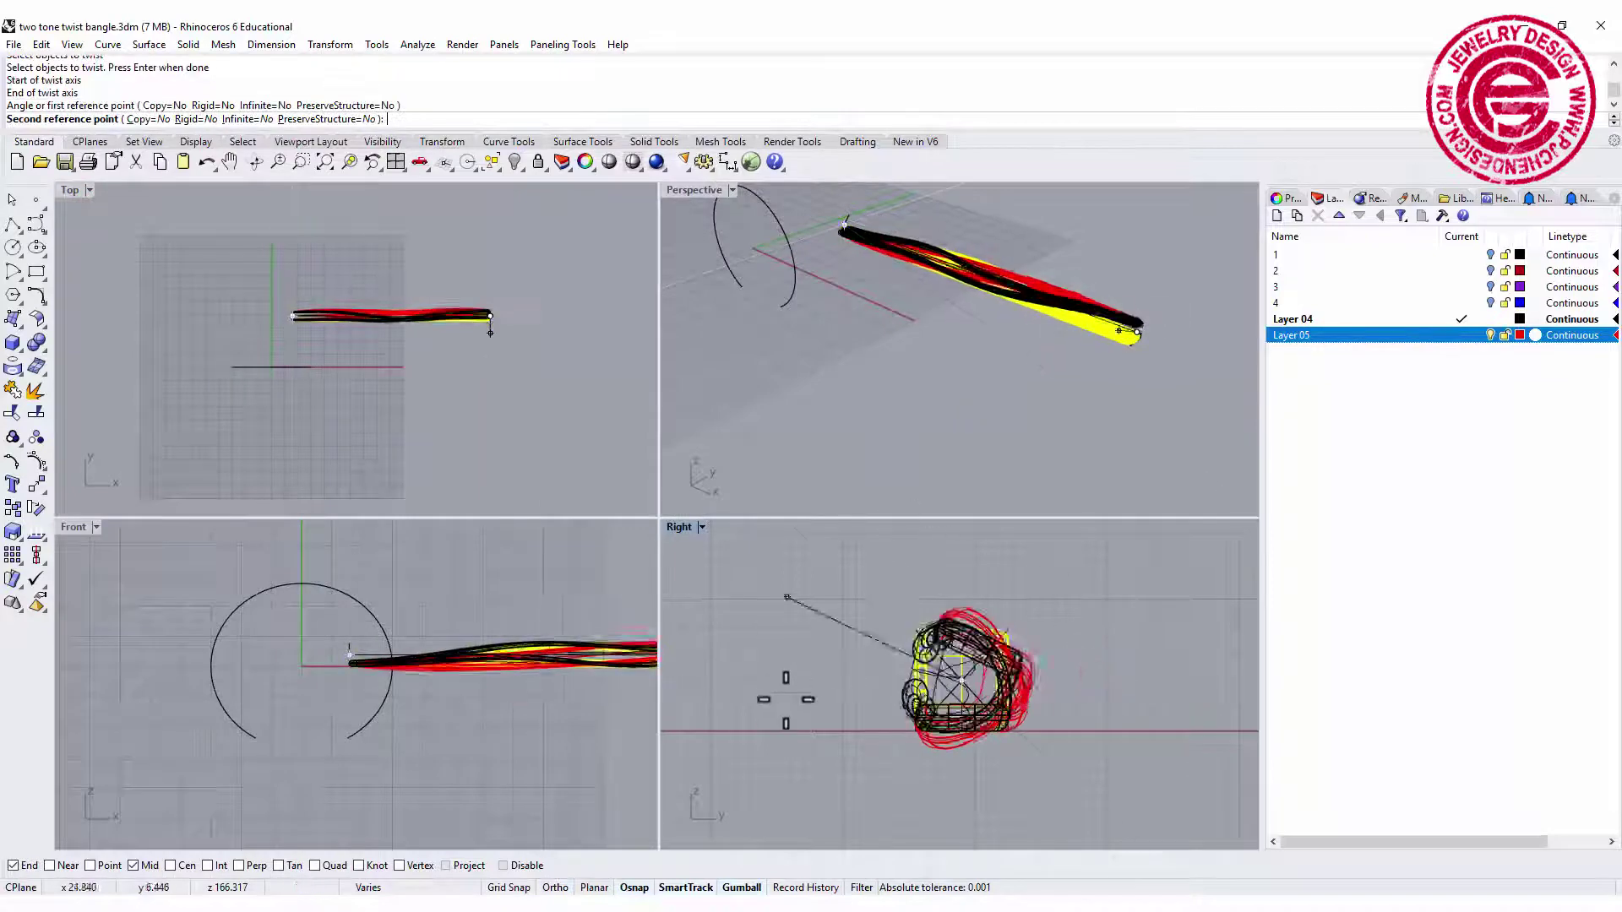
left_click(1083, 691)
Step: Examine the twisted bars in the Perspective and Front views, checking the two-tone twist and its position relative to the bangle curve
left_click(929, 329)
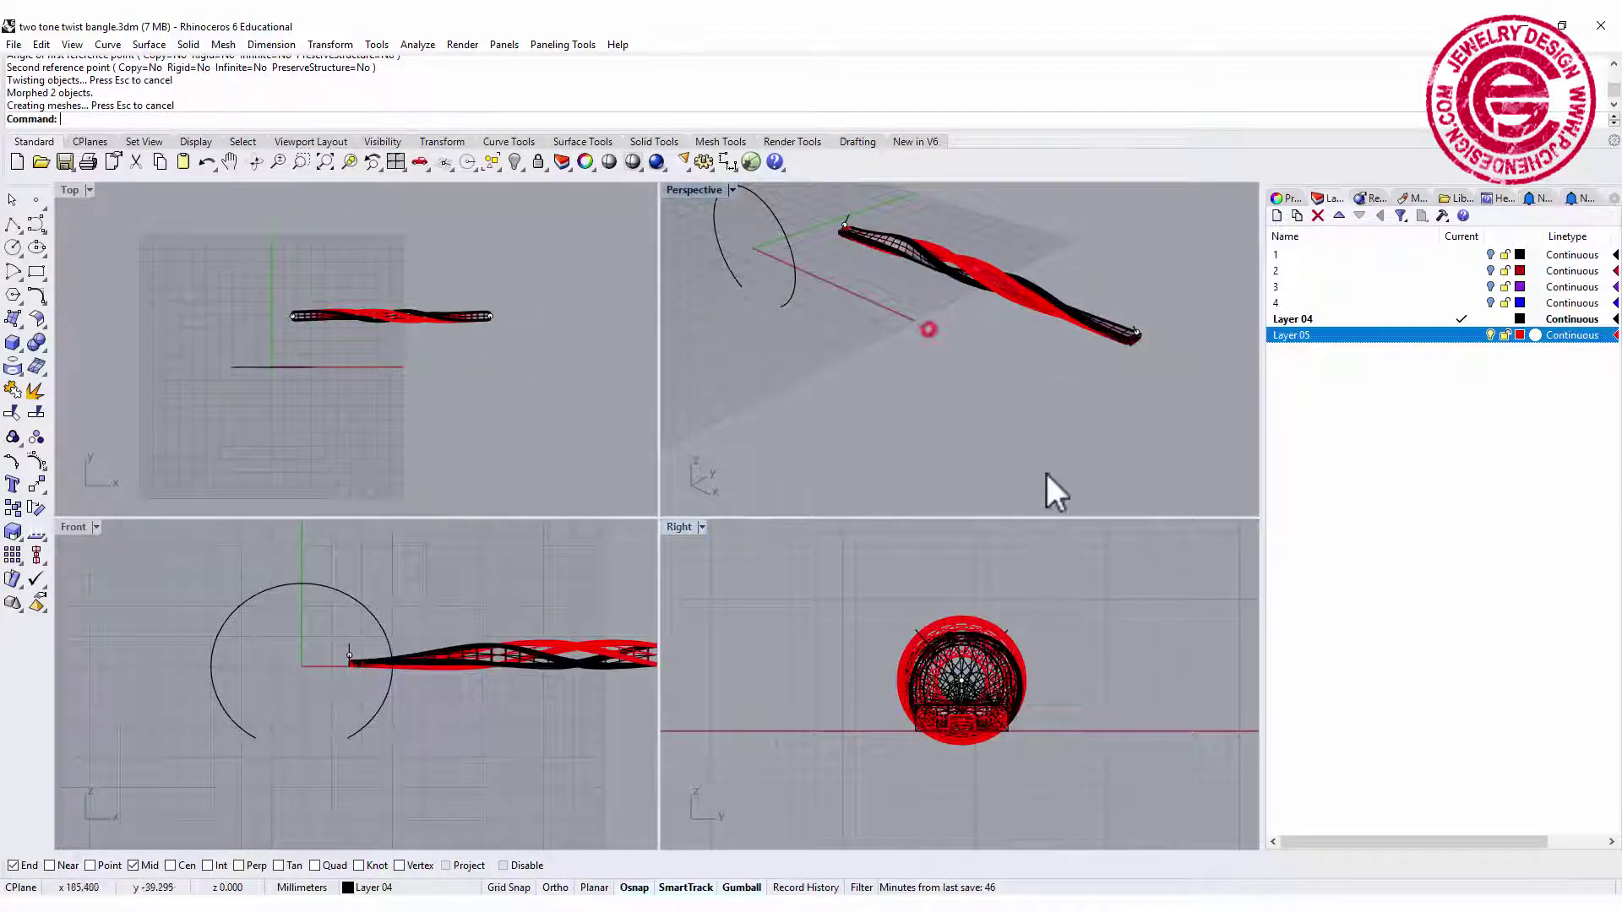
double_click(704, 199)
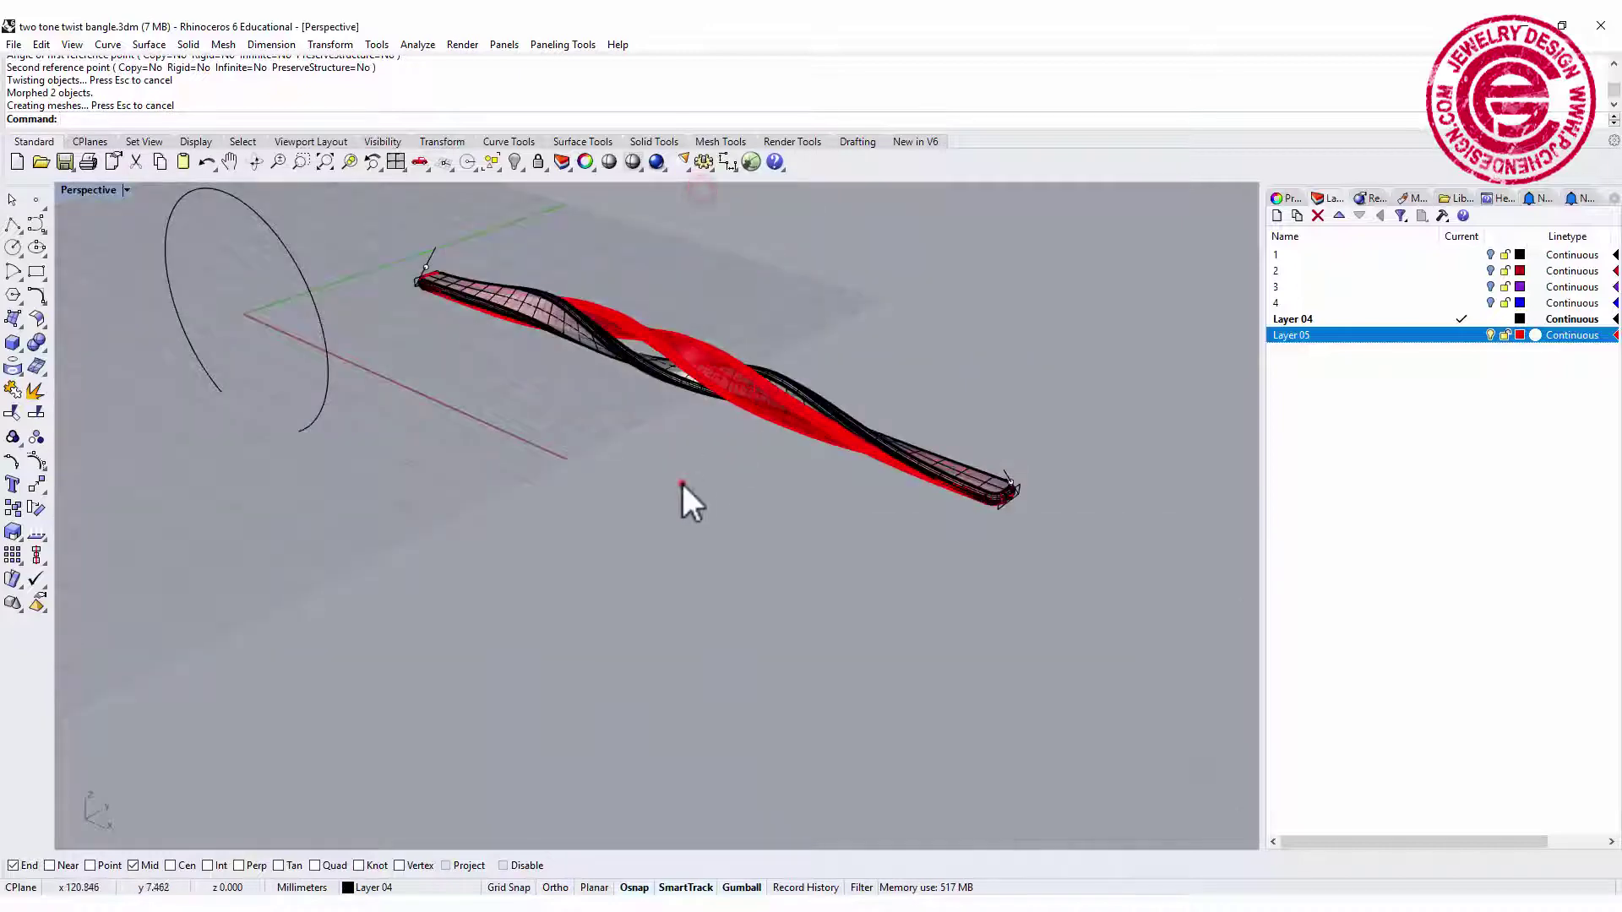
right_click_drag(681, 482, 818, 456)
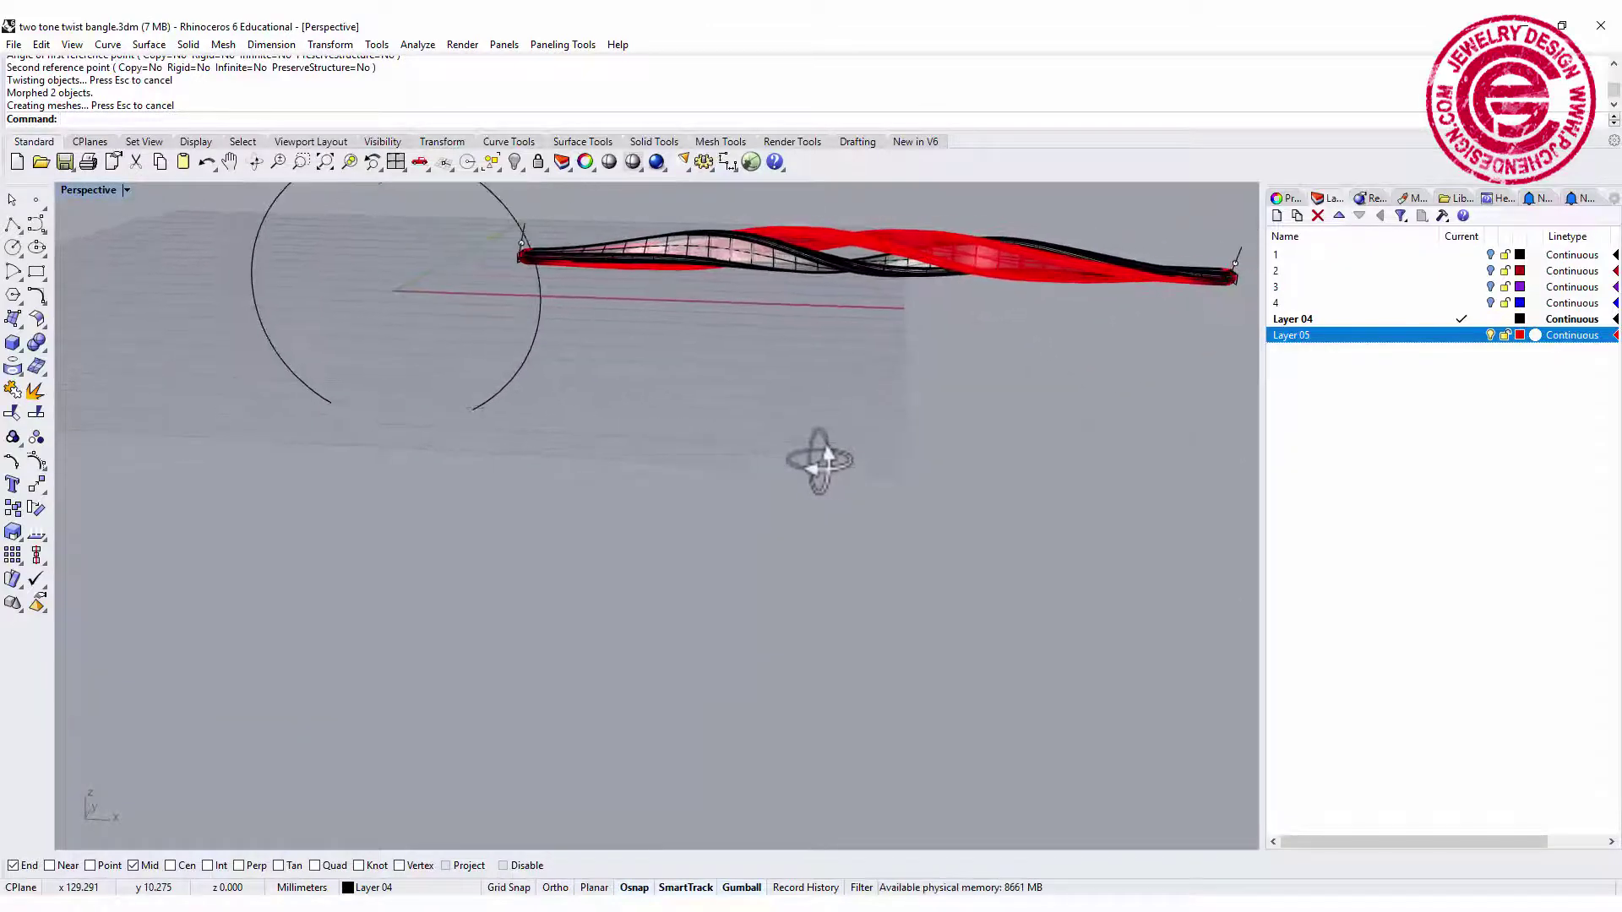
double_click(93, 190)
right_click_drag(362, 623, 402, 657)
scroll(500, 674, "down", 1)
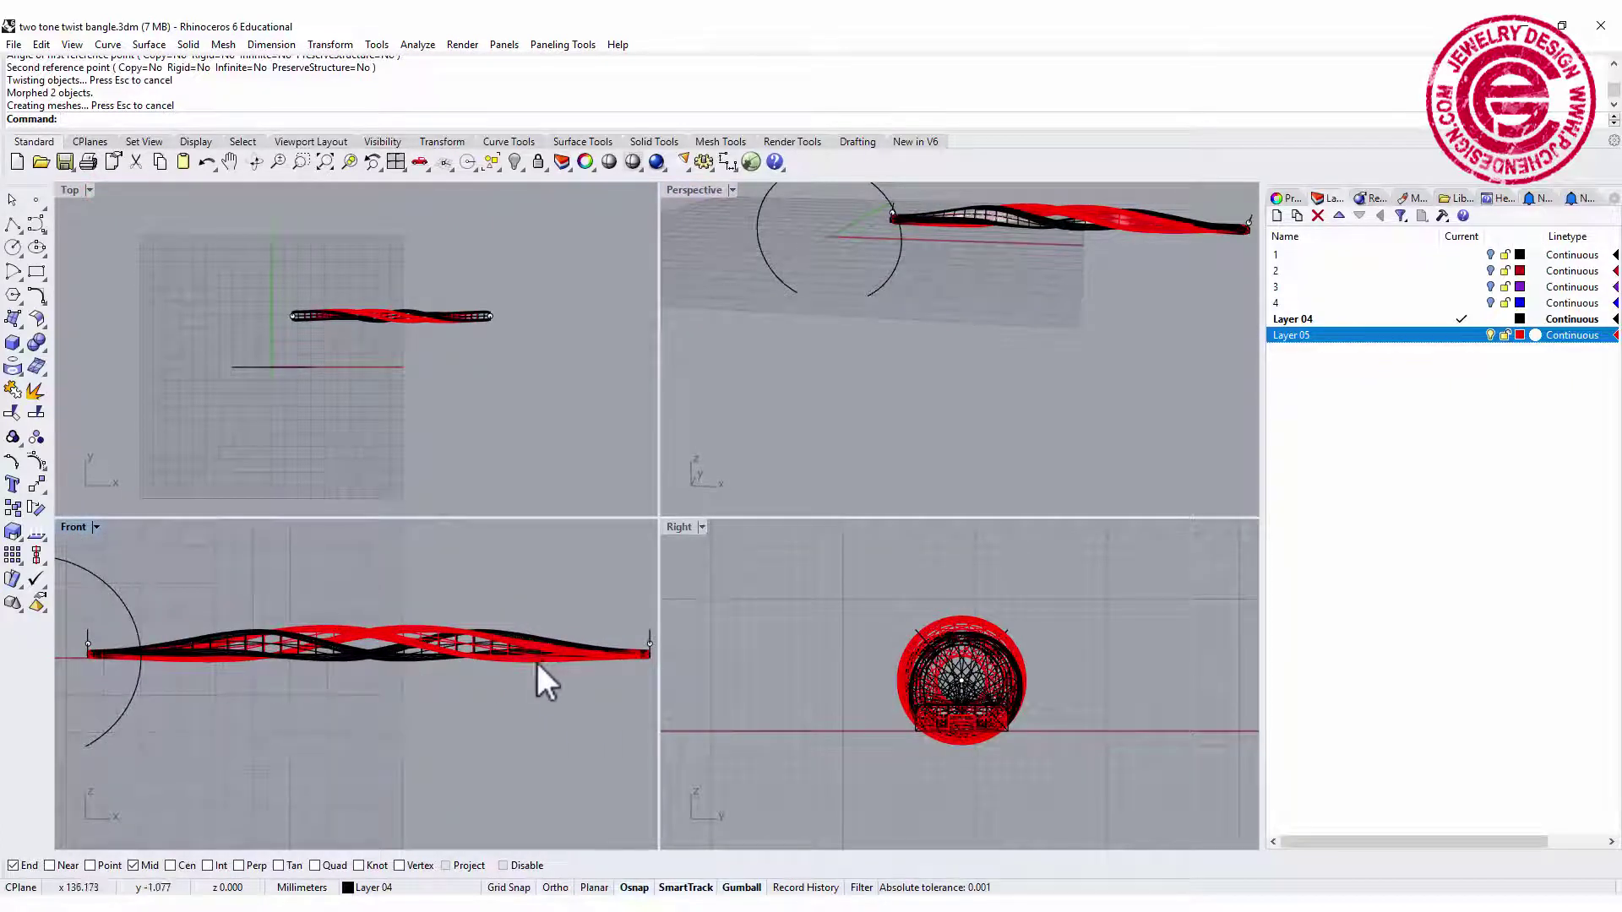
scroll(538, 665, "down", 1)
right_click_drag(1013, 216, 1019, 280)
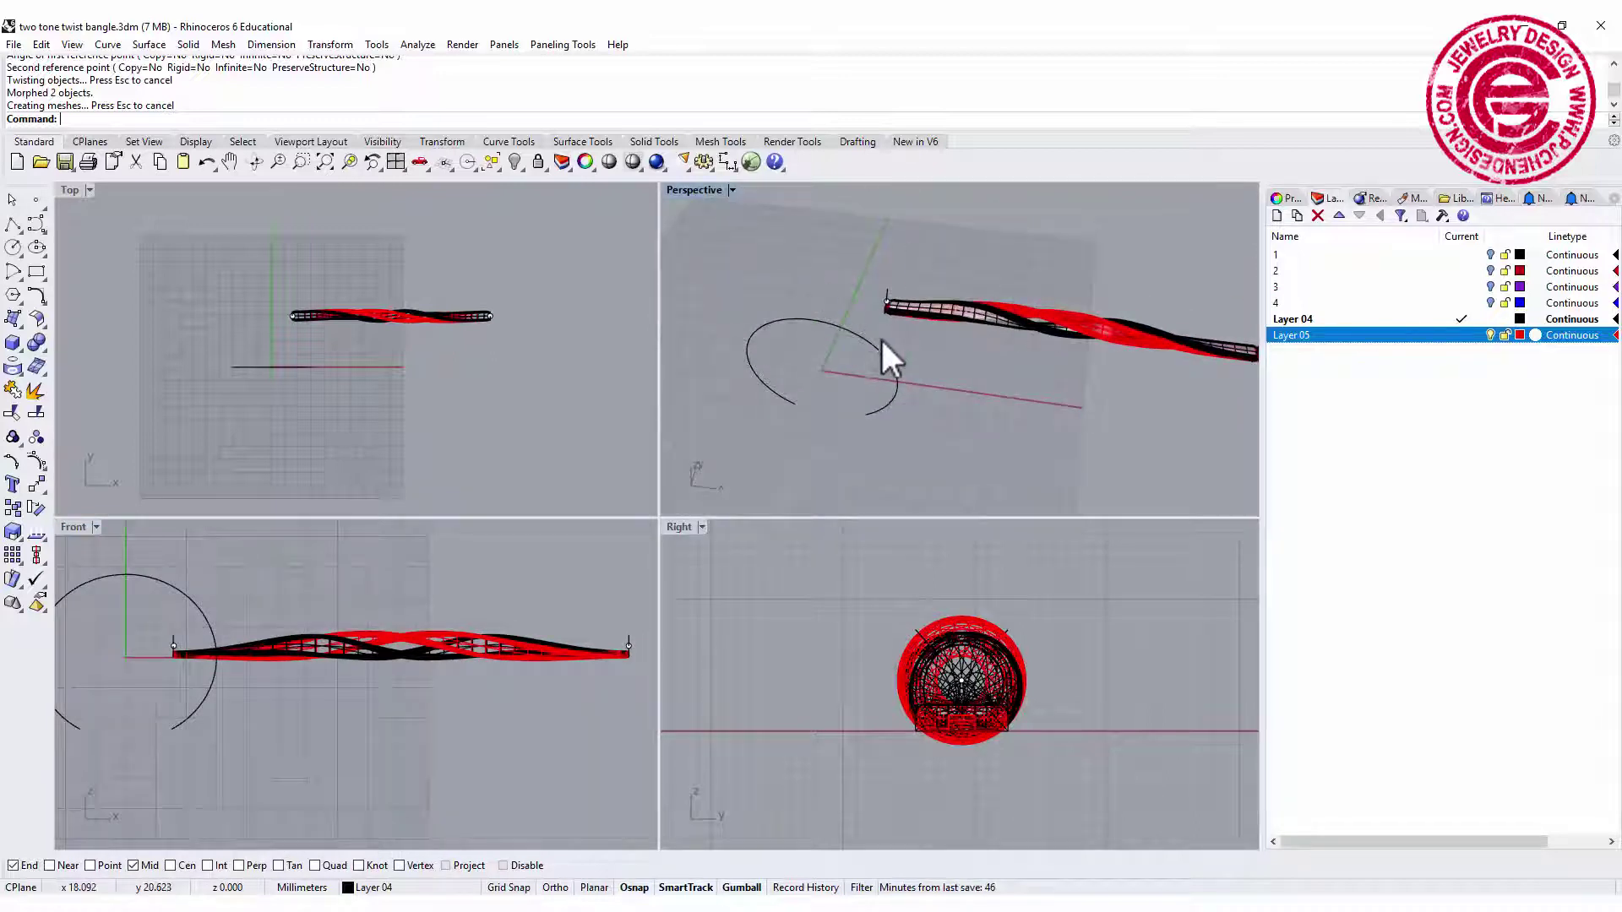
double_click(694, 189)
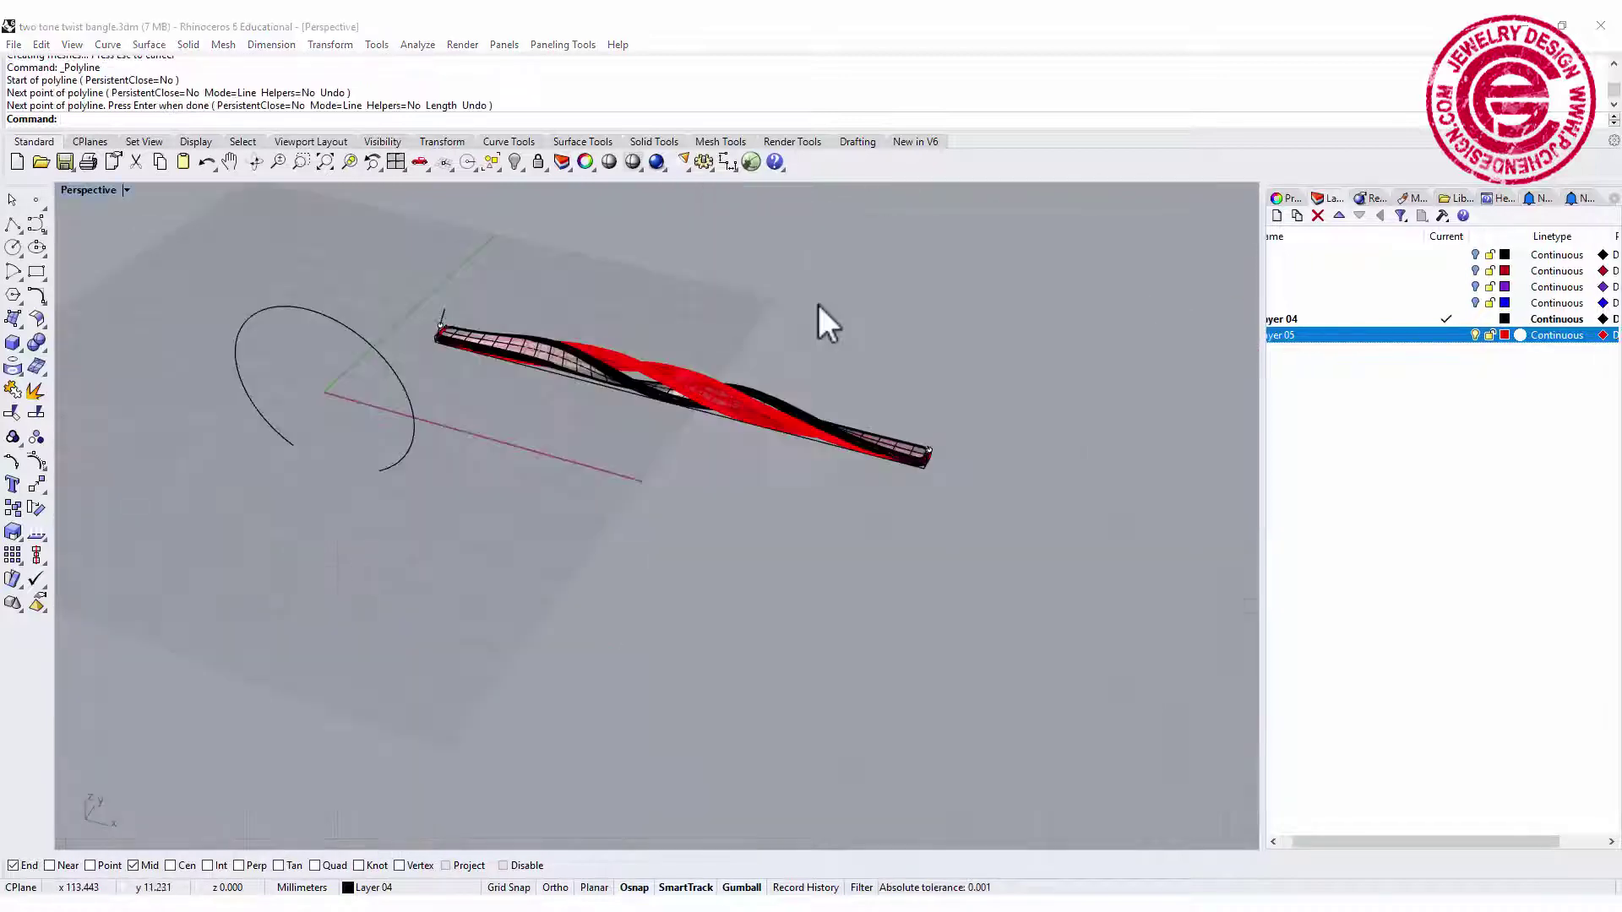
Step: Flow a copy of the twisted bars along the open bangle curve, using the straight line beneath the bars as the base curve
right_click_drag(818, 318, 981, 355, "shift")
scroll(953, 362, "up", 2)
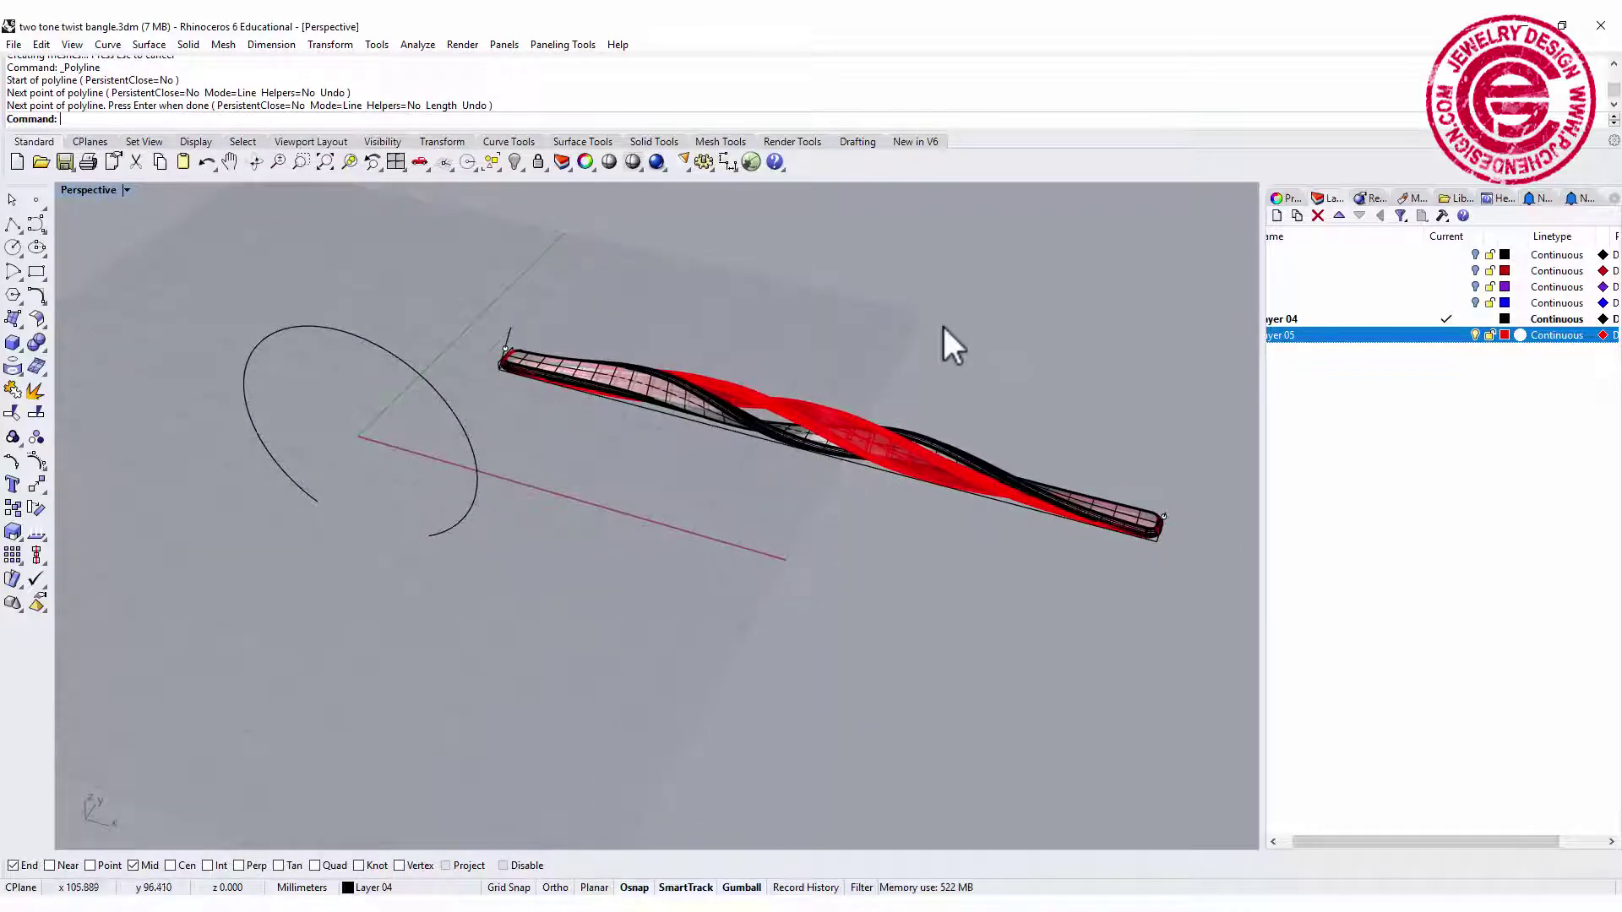
left_click(462, 44)
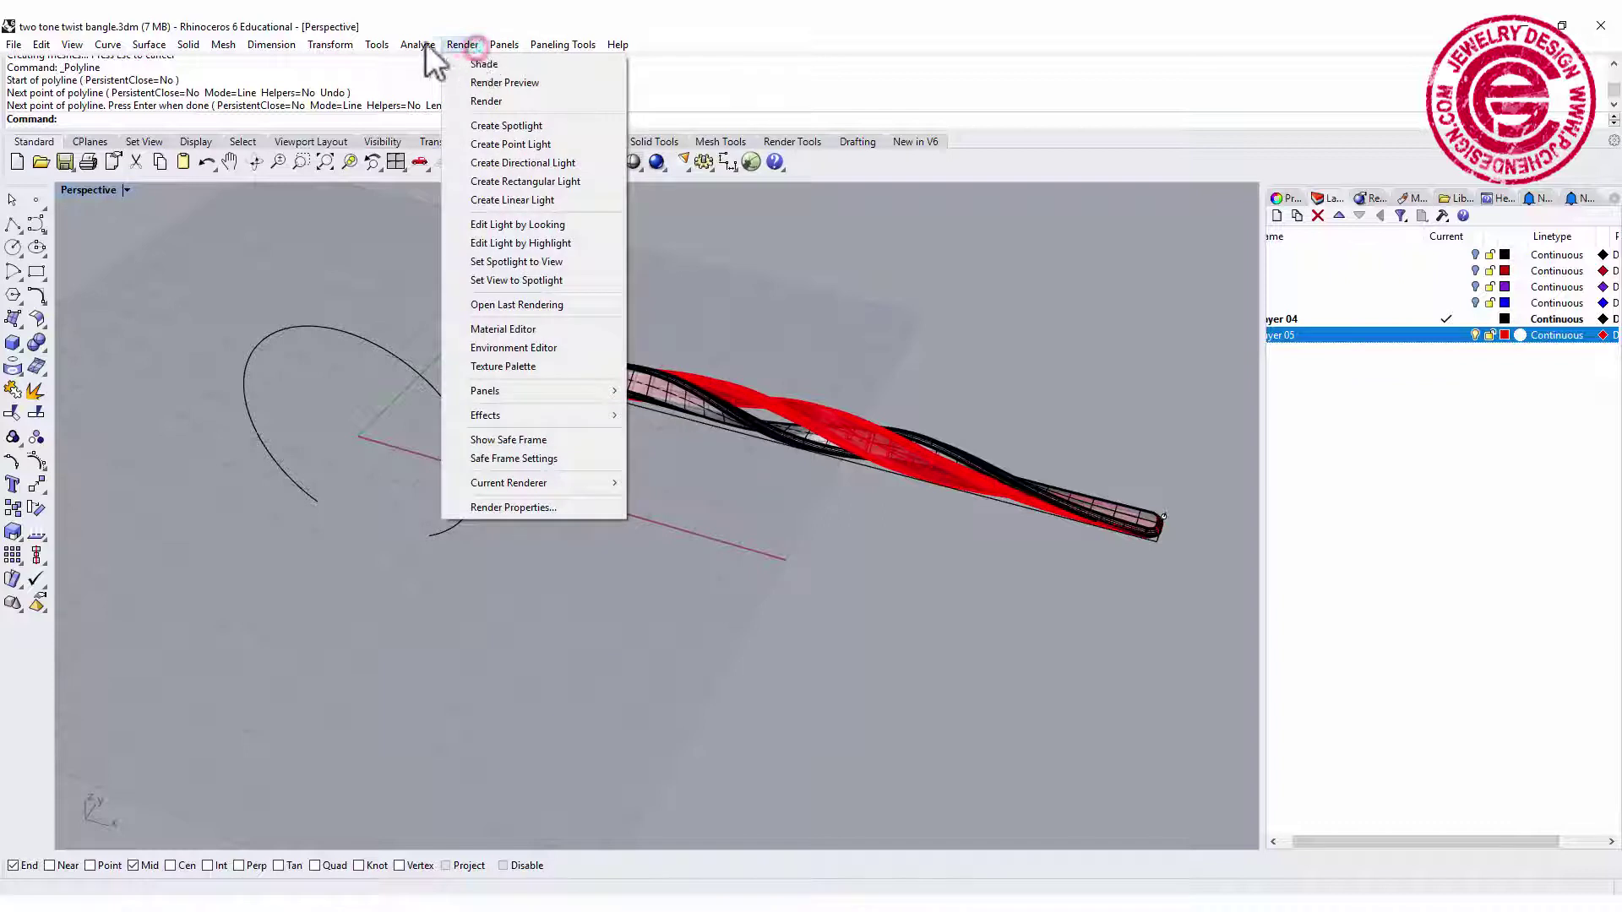
mouse_move(377, 46)
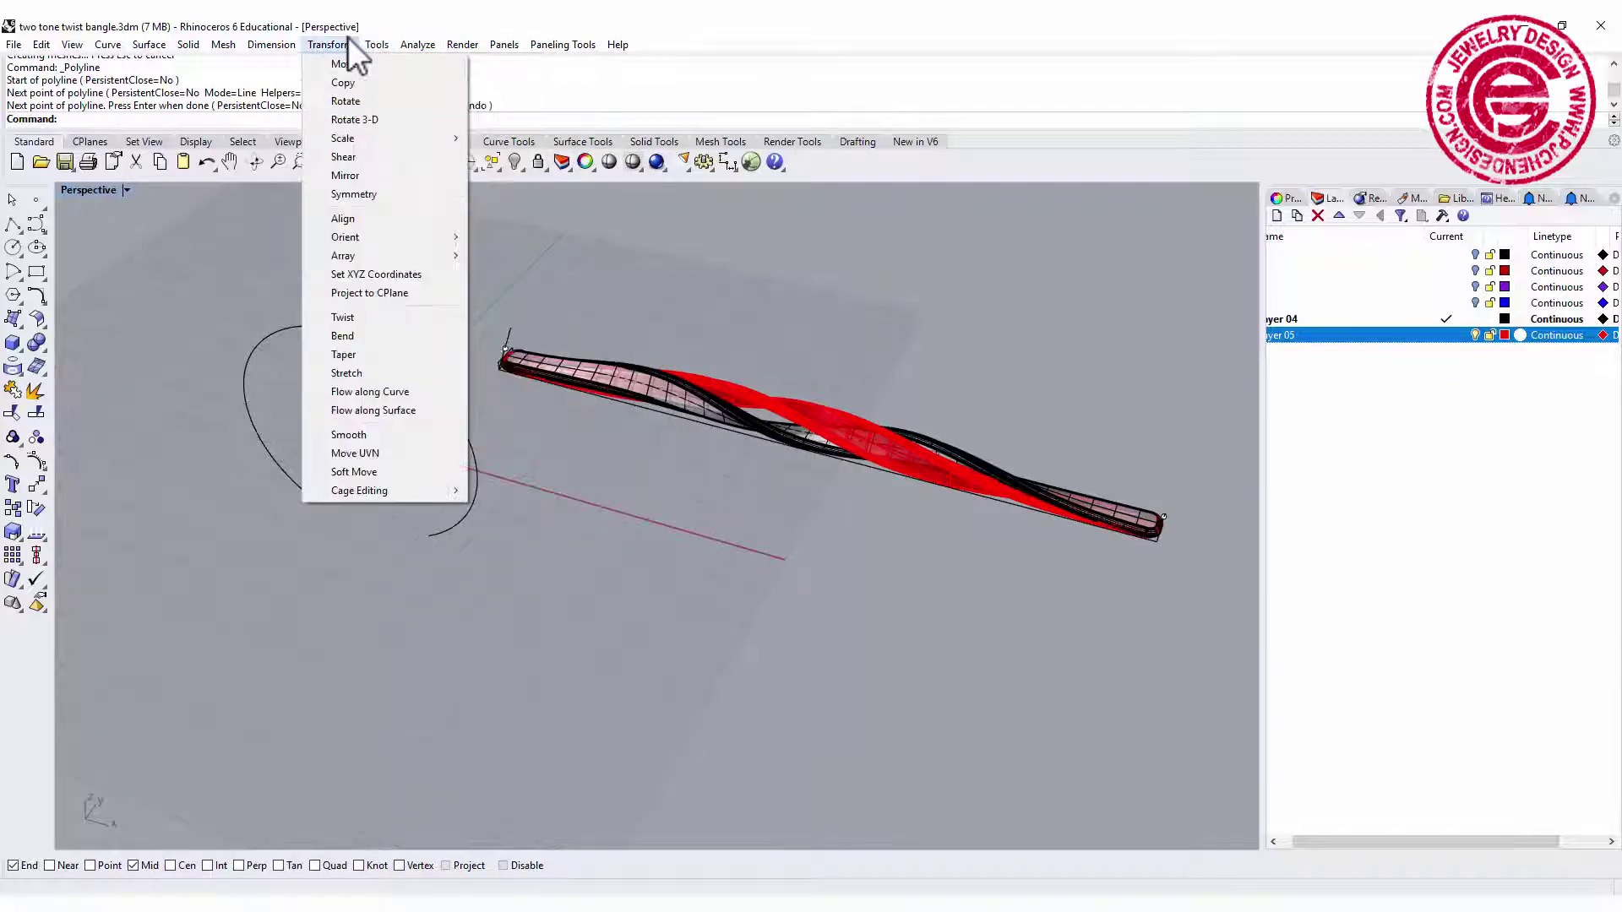
left_click(410, 393)
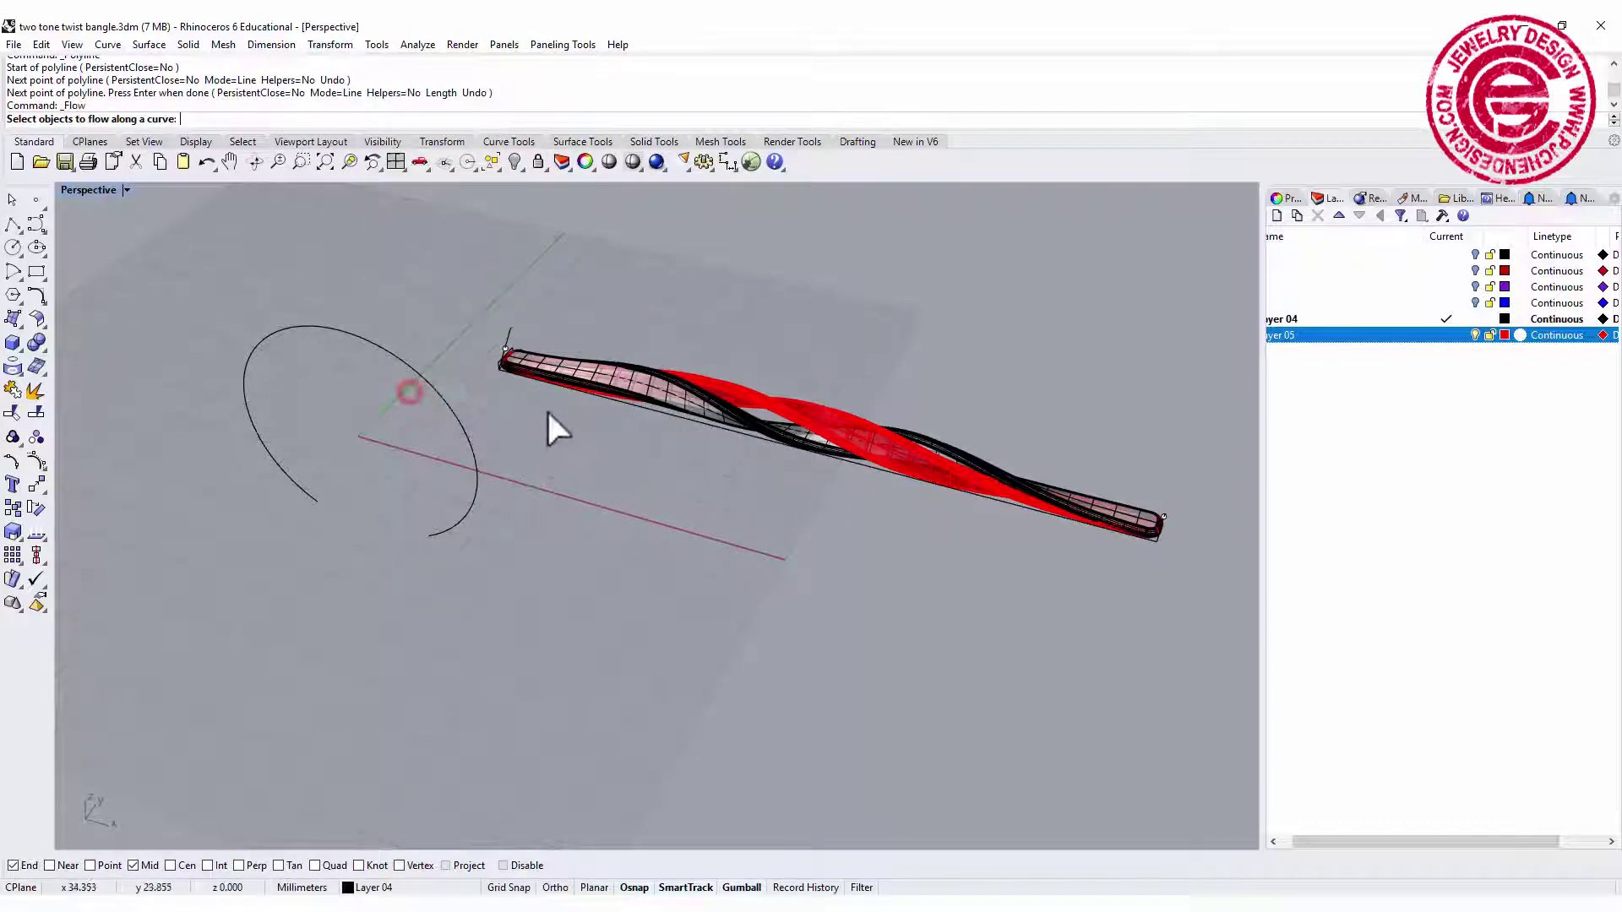
scroll(548, 412, "up", 2)
left_click(553, 365)
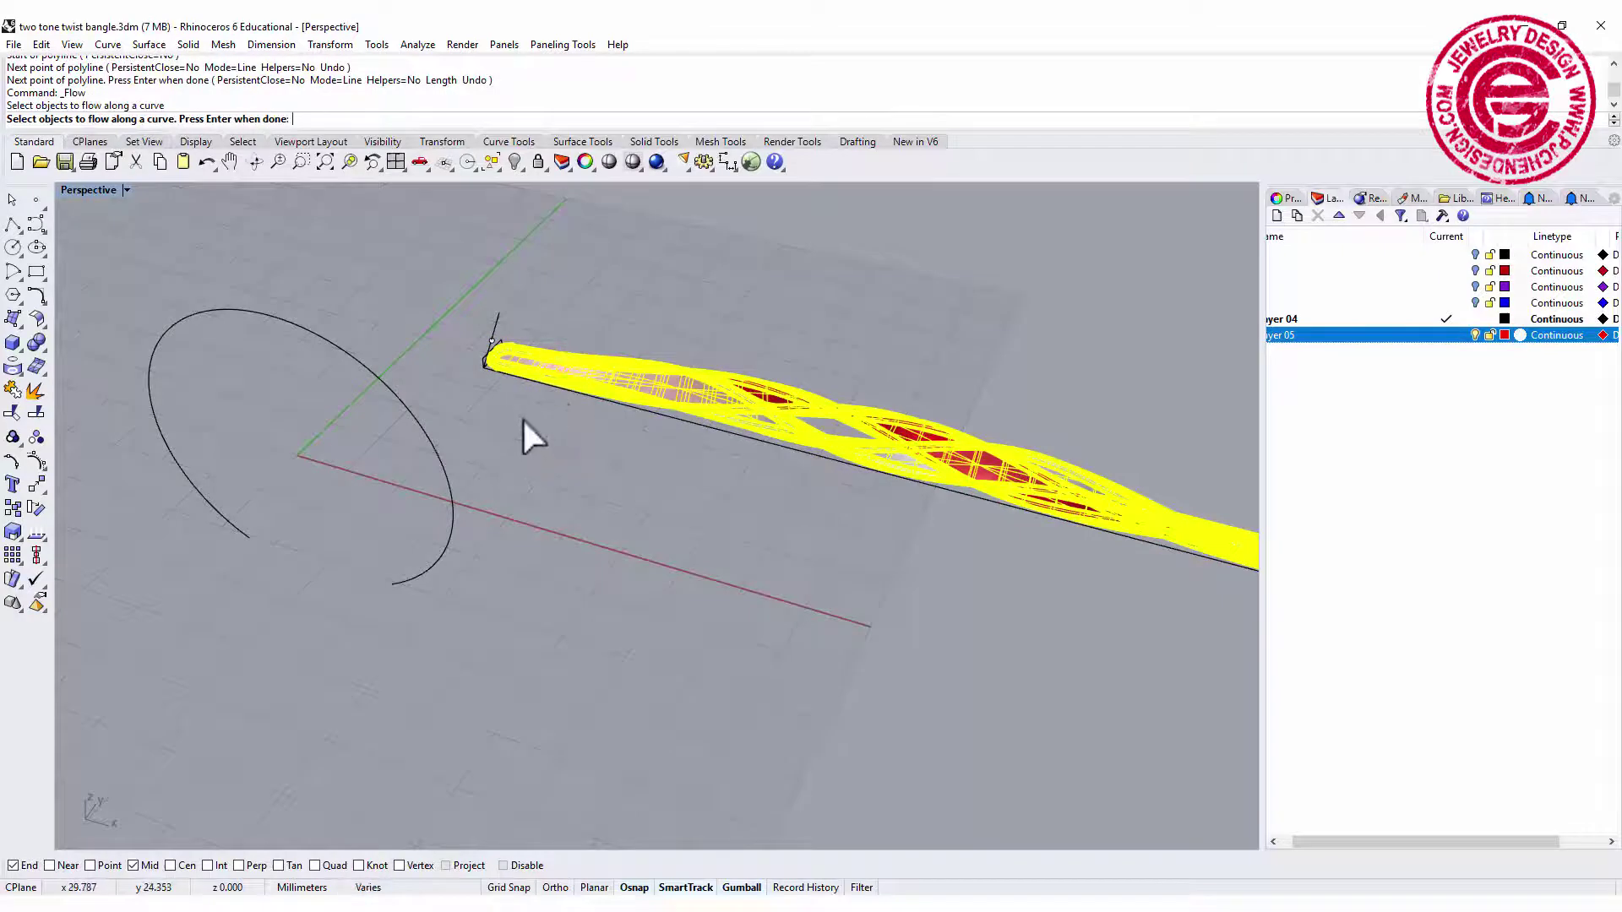
key("Return")
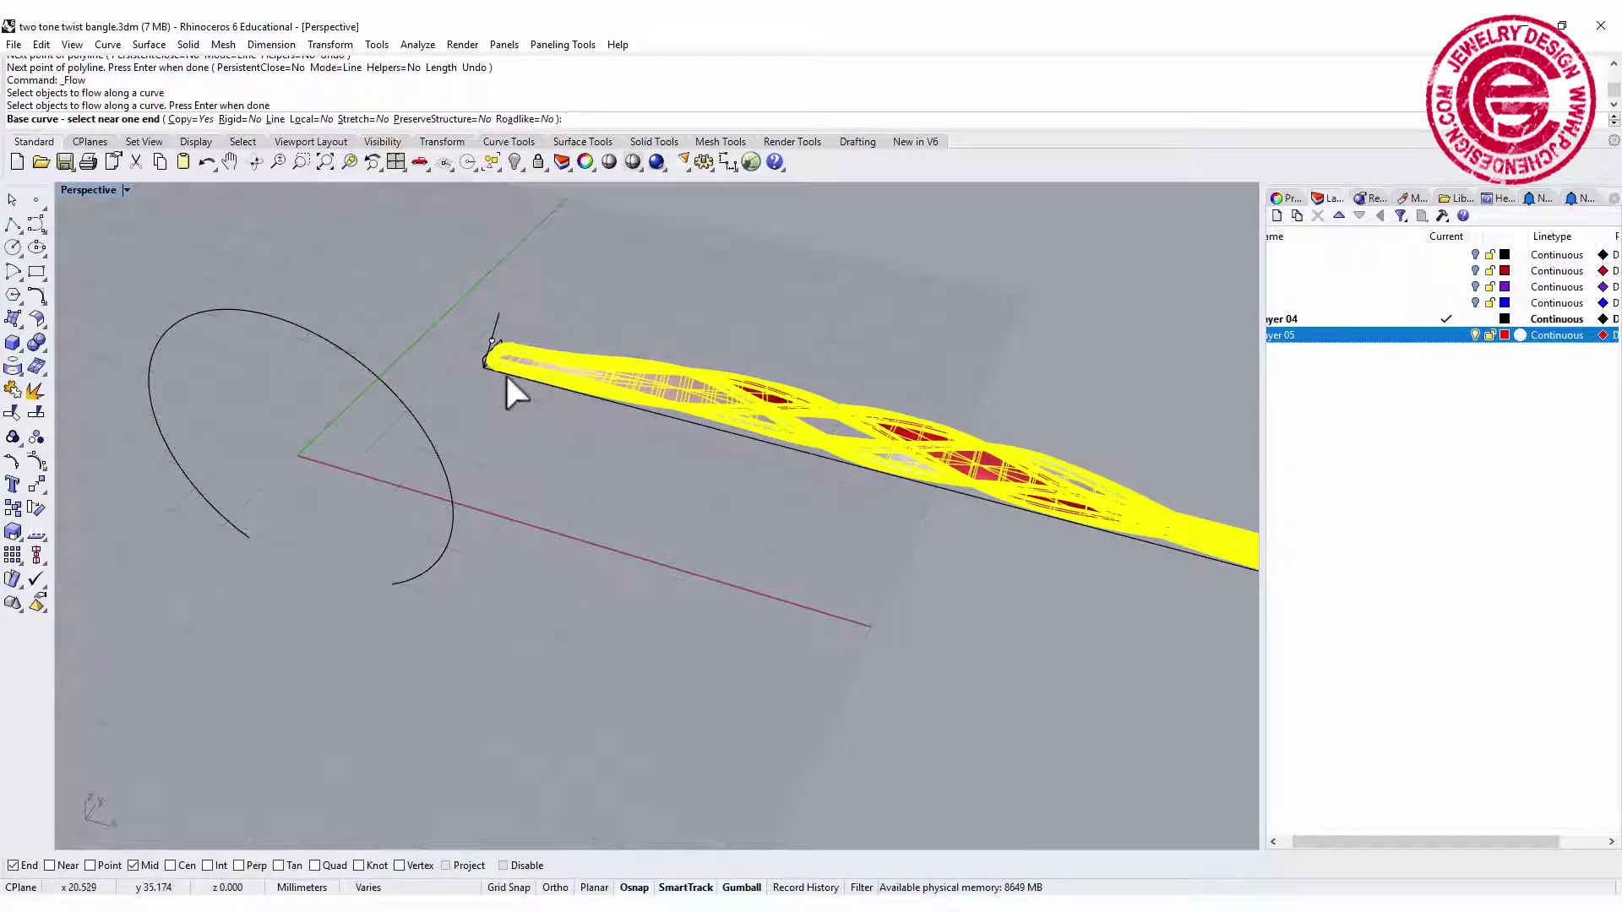
left_click(505, 373)
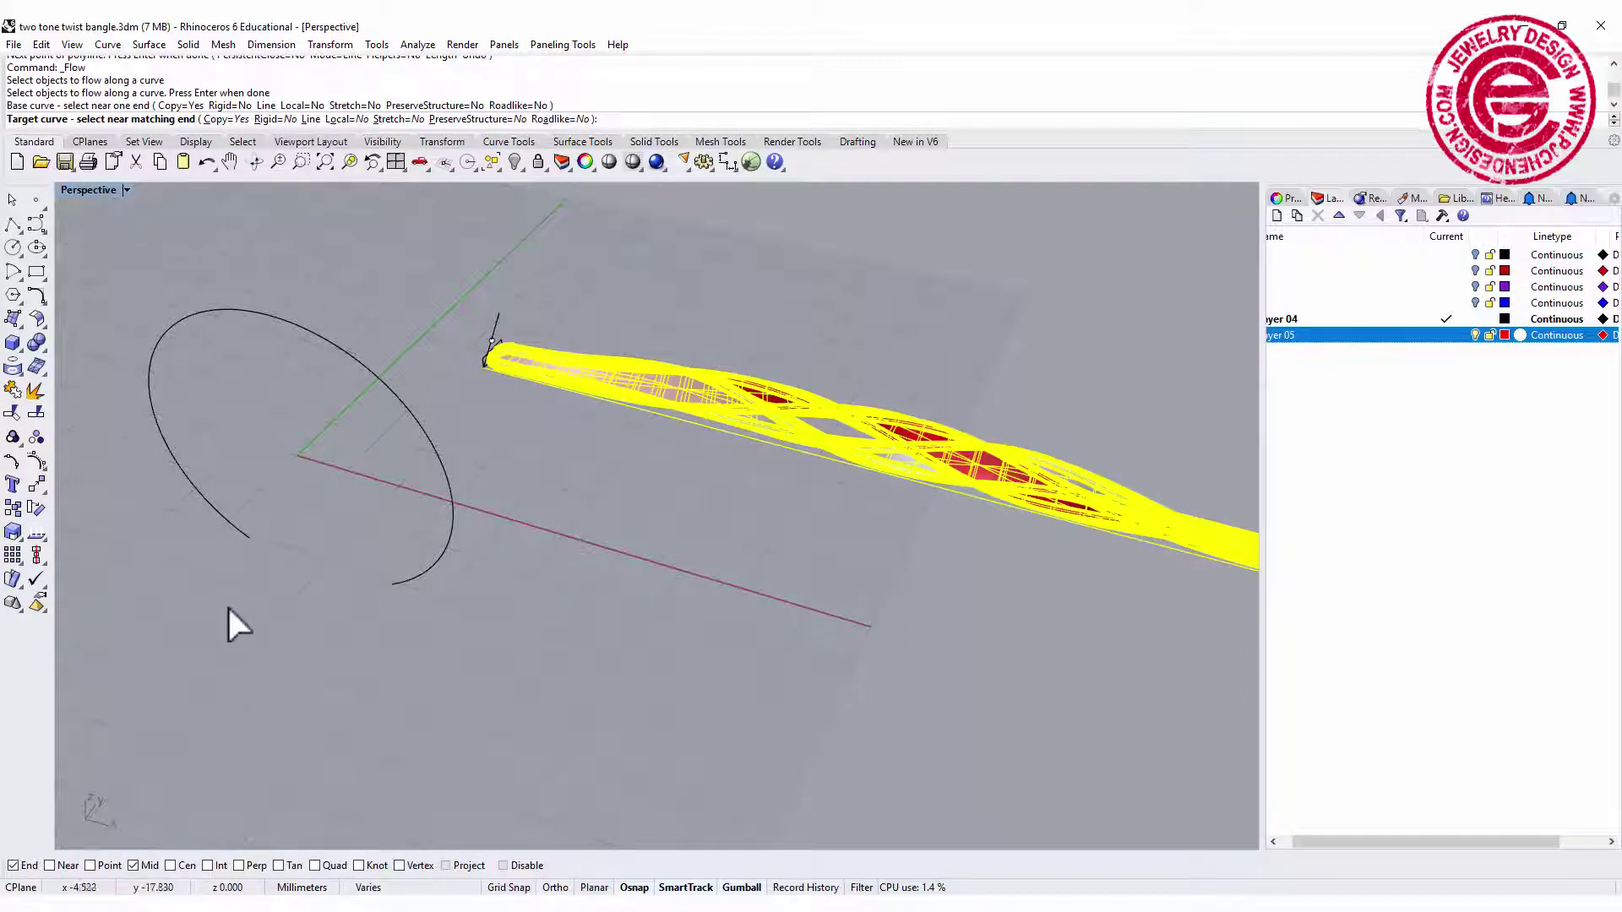
left_click(228, 521)
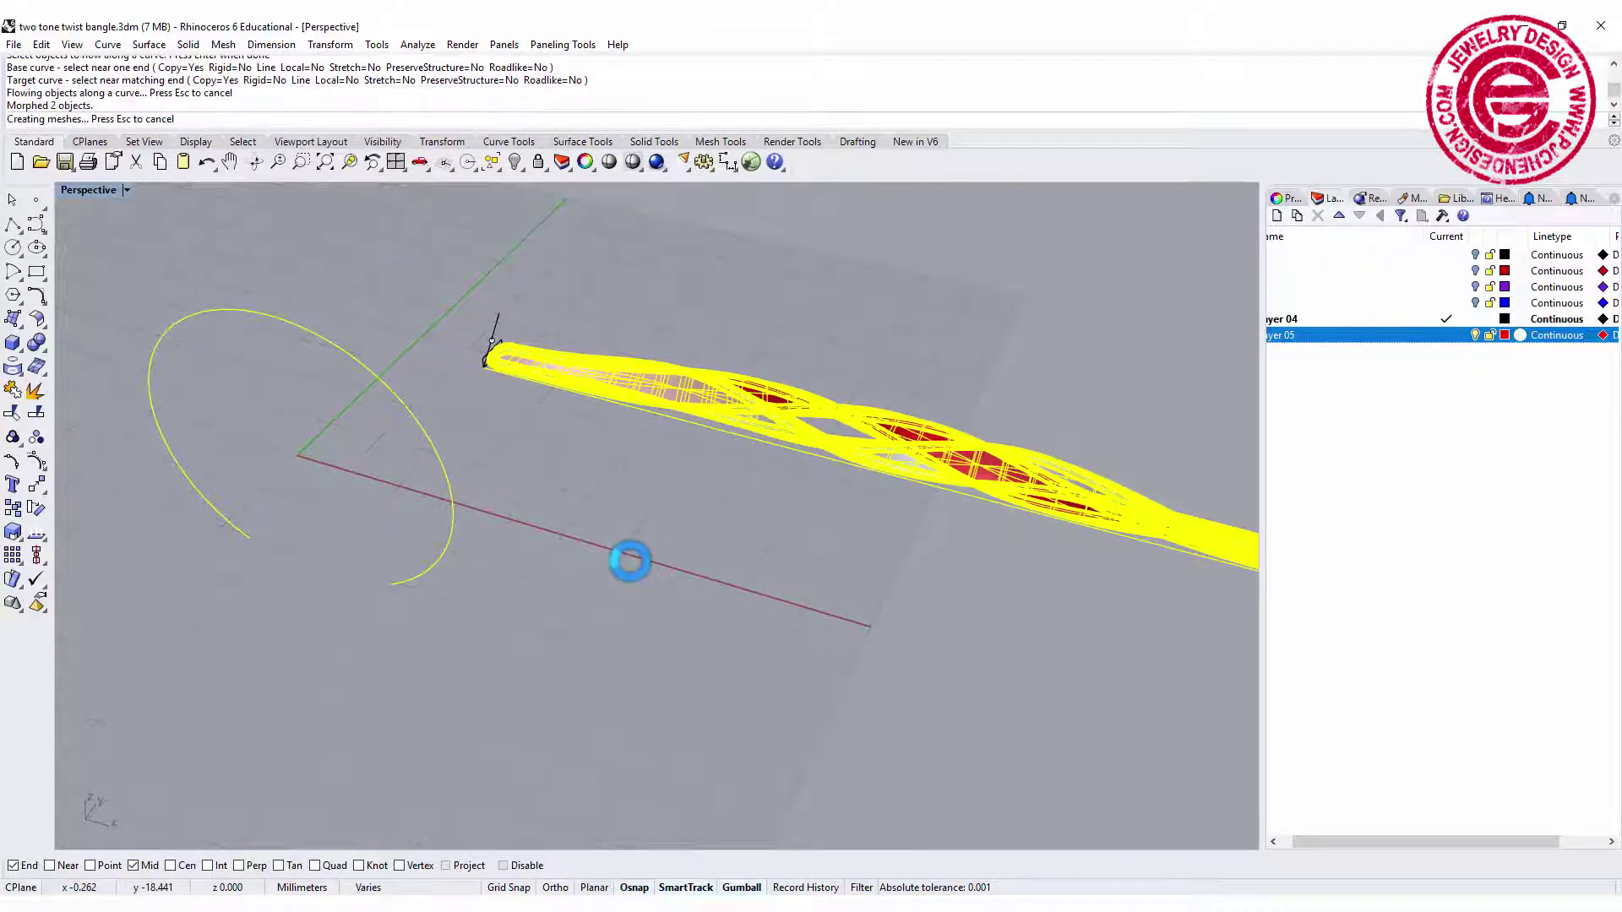
right_click_drag(632, 559, 948, 587)
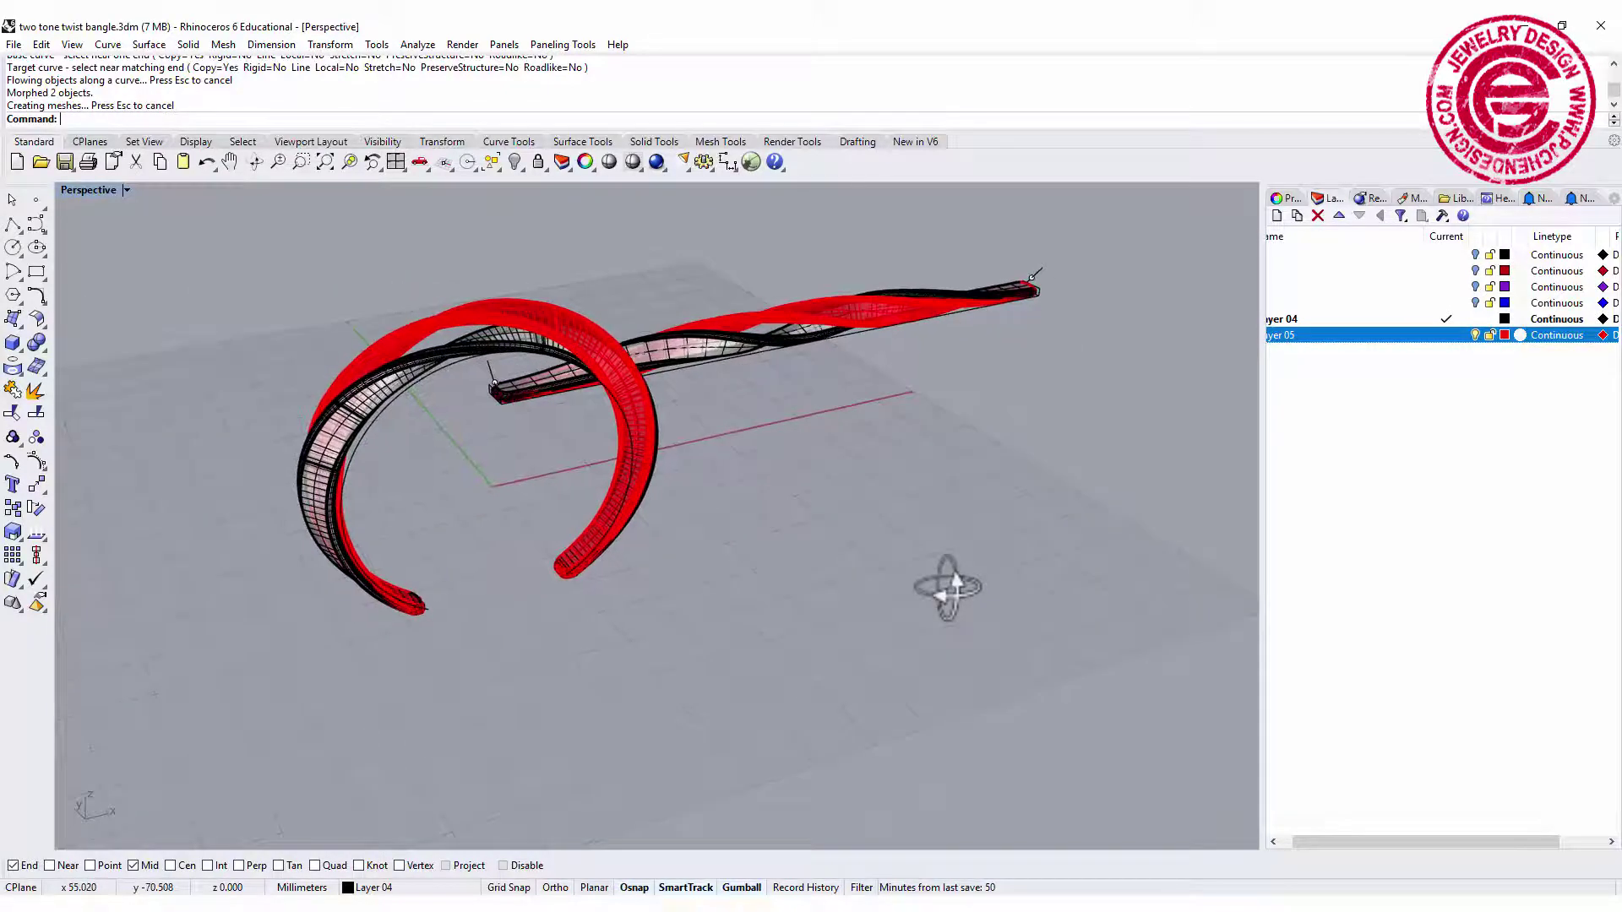